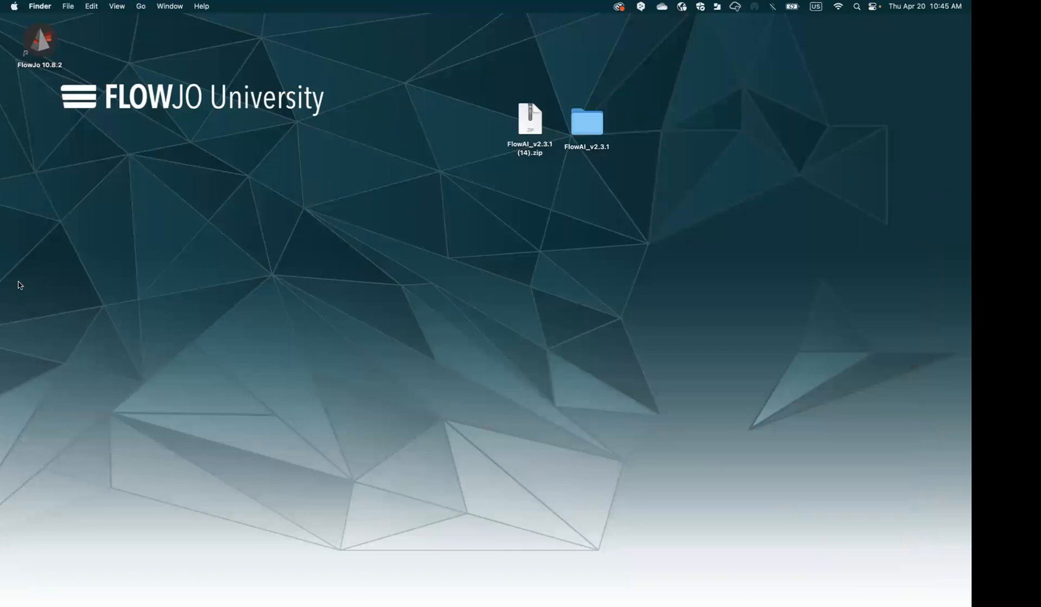
Launch FlowJo and open the 20-Apr-2023.wsp workspace from Recent Documents
{"action": "left_click_drag", "start_coordinate": [42, 53], "coordinate": [63, 52]}
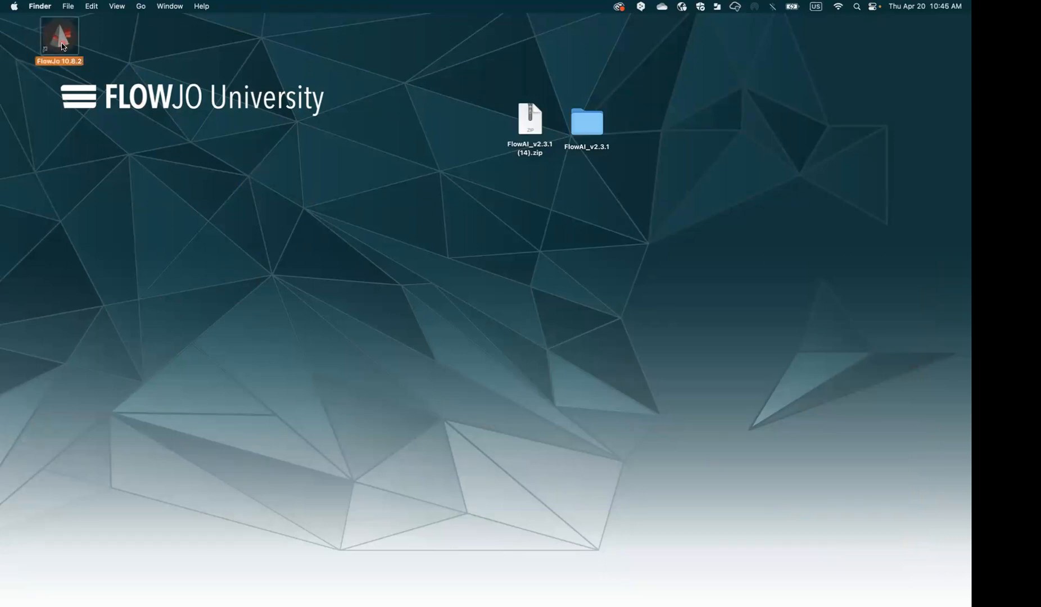
{"action": "double_click", "coordinate": [60, 41]}
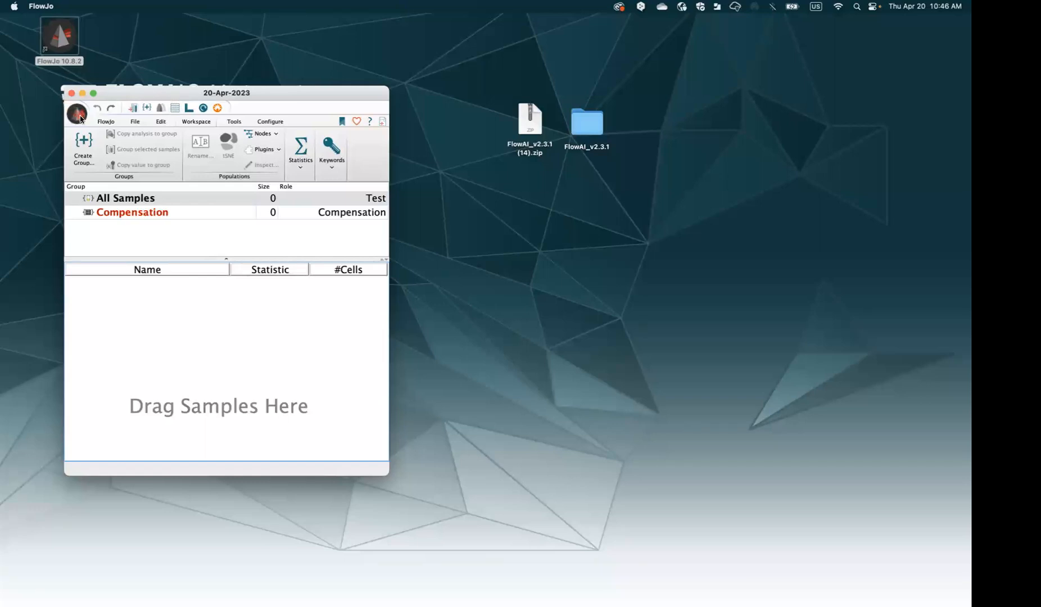
{"action": "left_click", "coordinate": [78, 114]}
{"action": "mouse_move", "coordinate": [102, 163]}
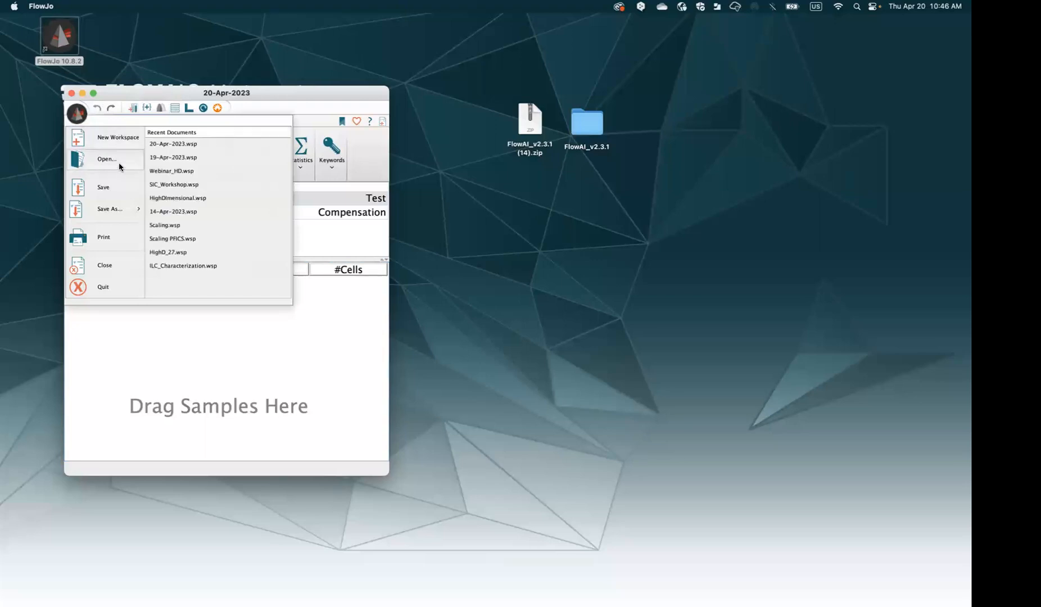
{"action": "left_click", "coordinate": [164, 145]}
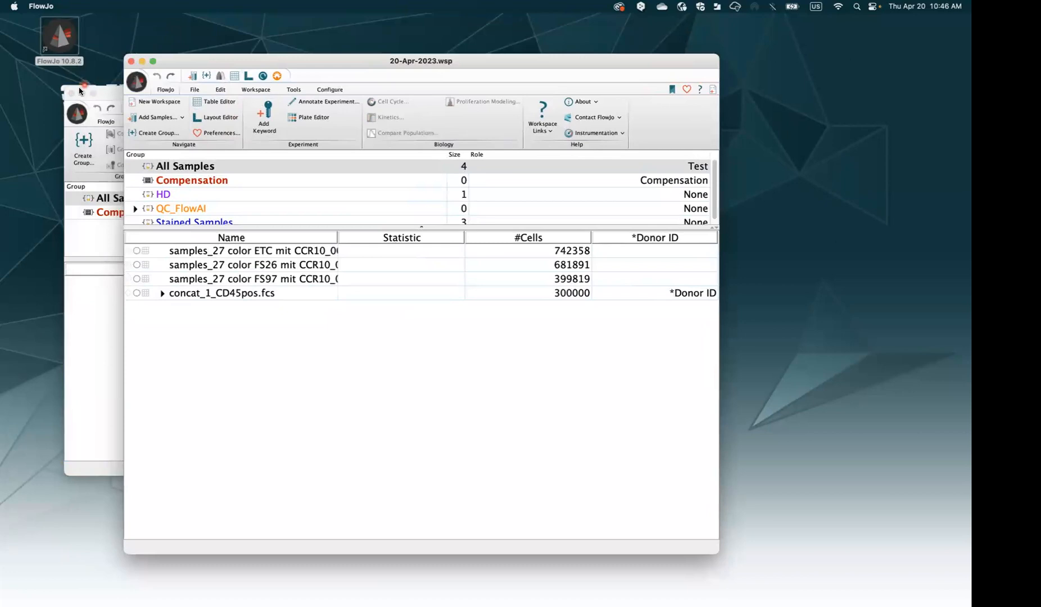
Close the empty untitled window and widen the Name column to show full file names
{"action": "left_click", "coordinate": [72, 97]}
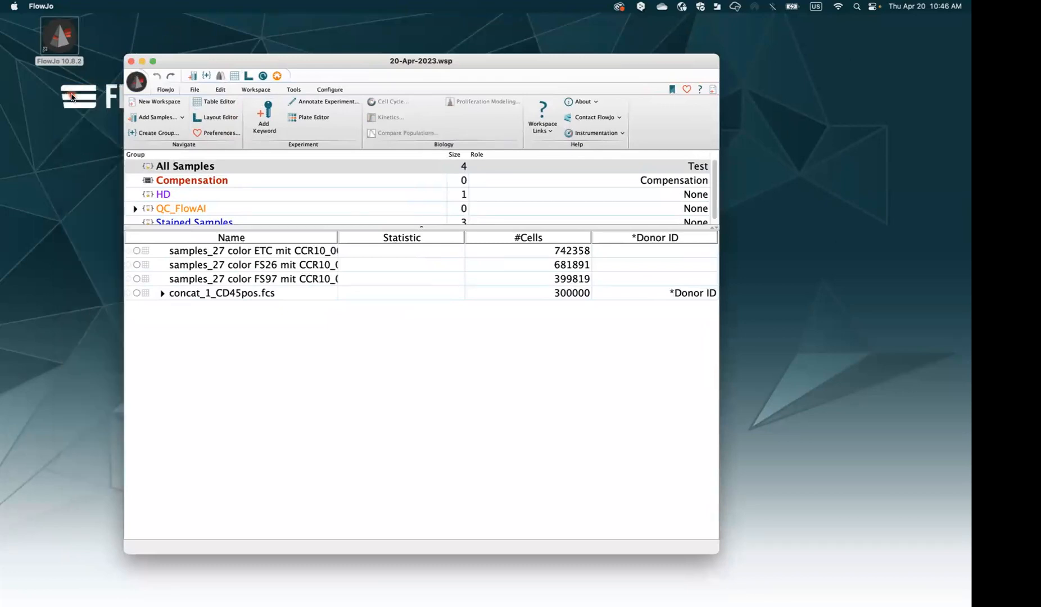
{"action": "left_click_drag", "start_coordinate": [253, 64], "coordinate": [199, 54]}
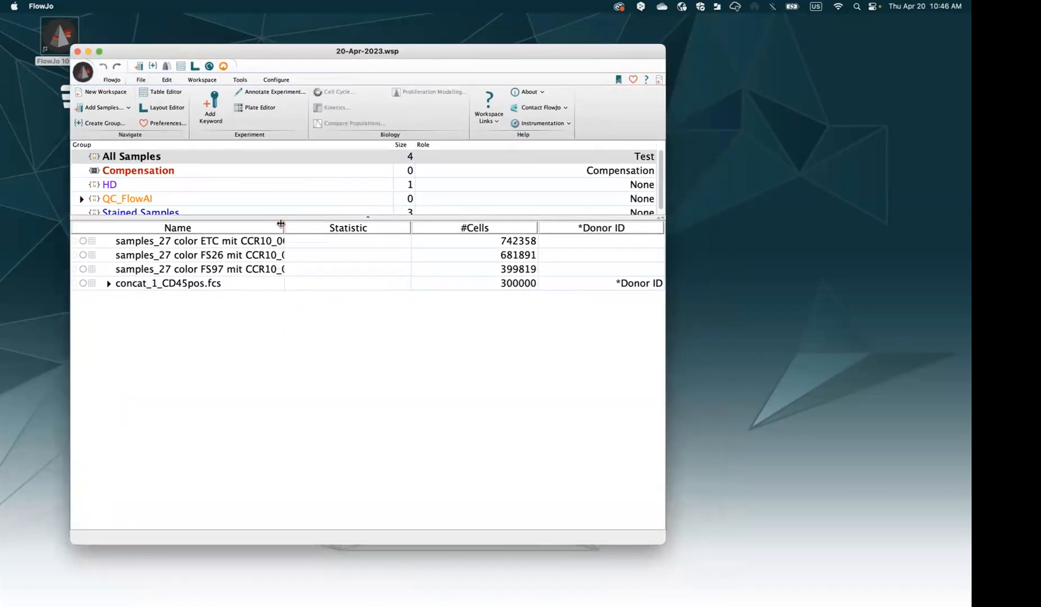
{"action": "left_click_drag", "start_coordinate": [285, 227], "coordinate": [297, 244]}
Show only the Stained Samples group, fit the Name column width, and select ETC 004
{"action": "left_click", "coordinate": [245, 212]}
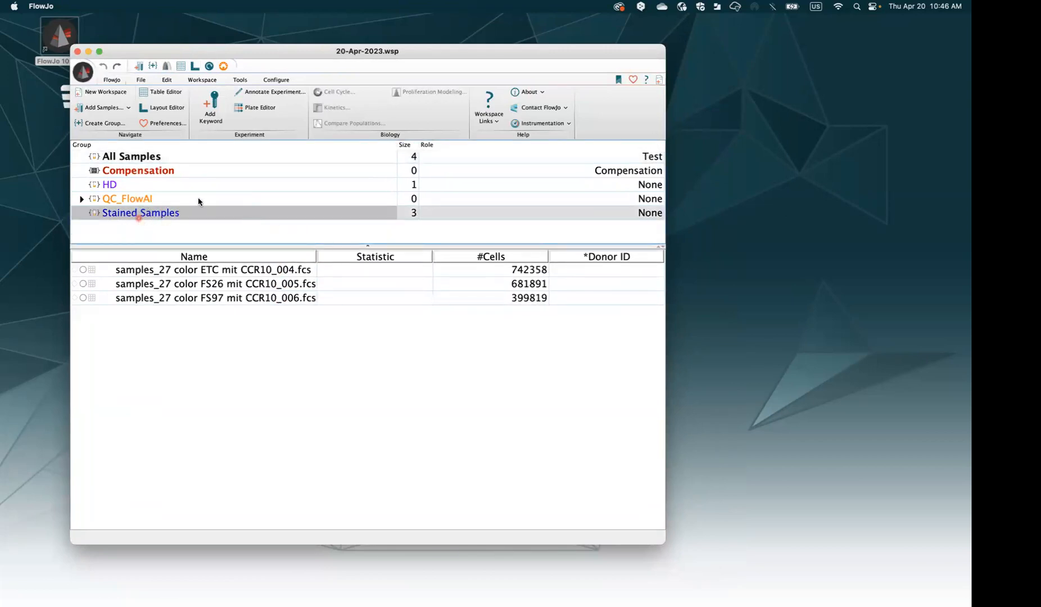
{"action": "left_click_drag", "start_coordinate": [316, 256], "coordinate": [333, 255]}
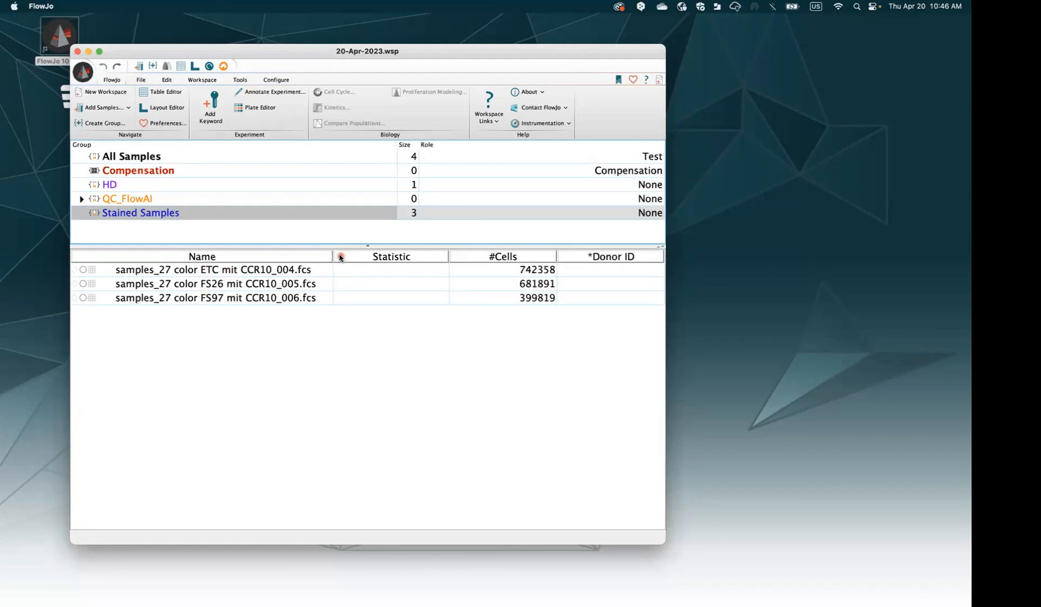
{"action": "left_click_drag", "start_coordinate": [332, 255], "coordinate": [324, 256]}
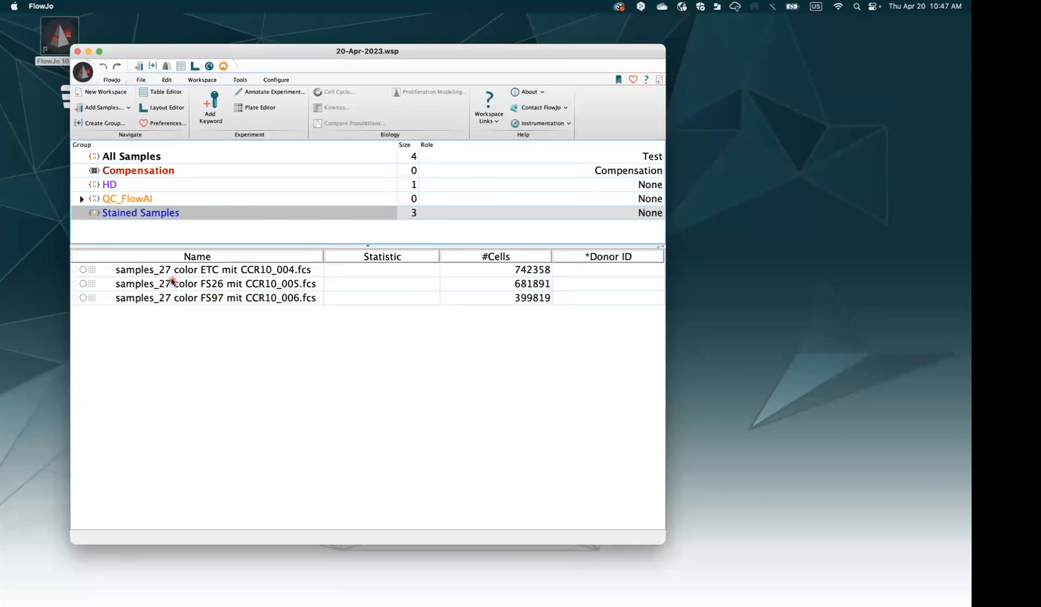
{"action": "left_click", "coordinate": [193, 273]}
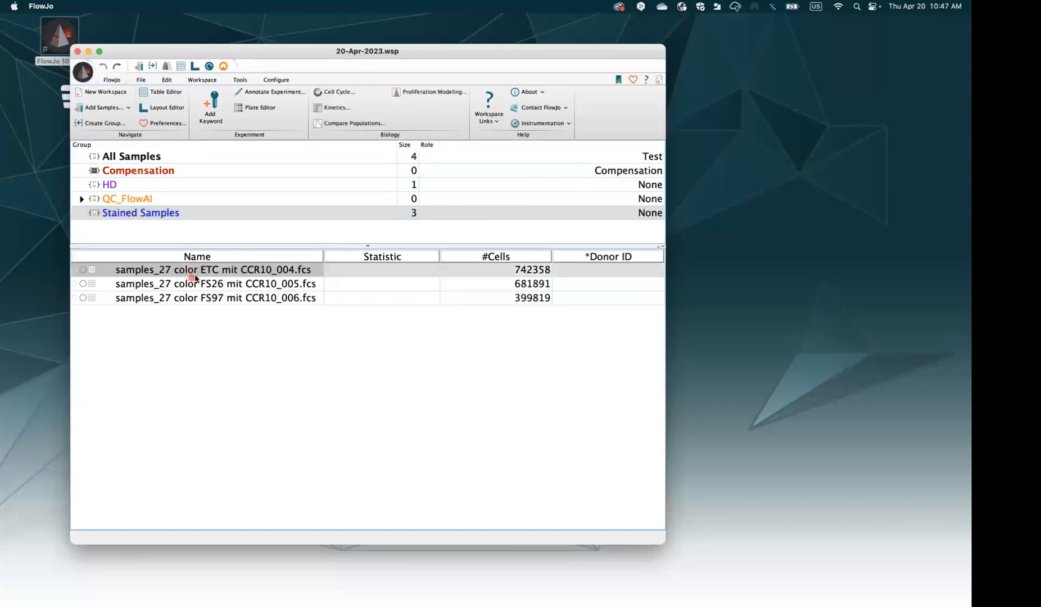
Enter Donor IDs 1, 2 and 3 for the ETC 004, FS26 005 and FS97 006 samples
{"action": "right_click", "coordinate": [190, 274]}
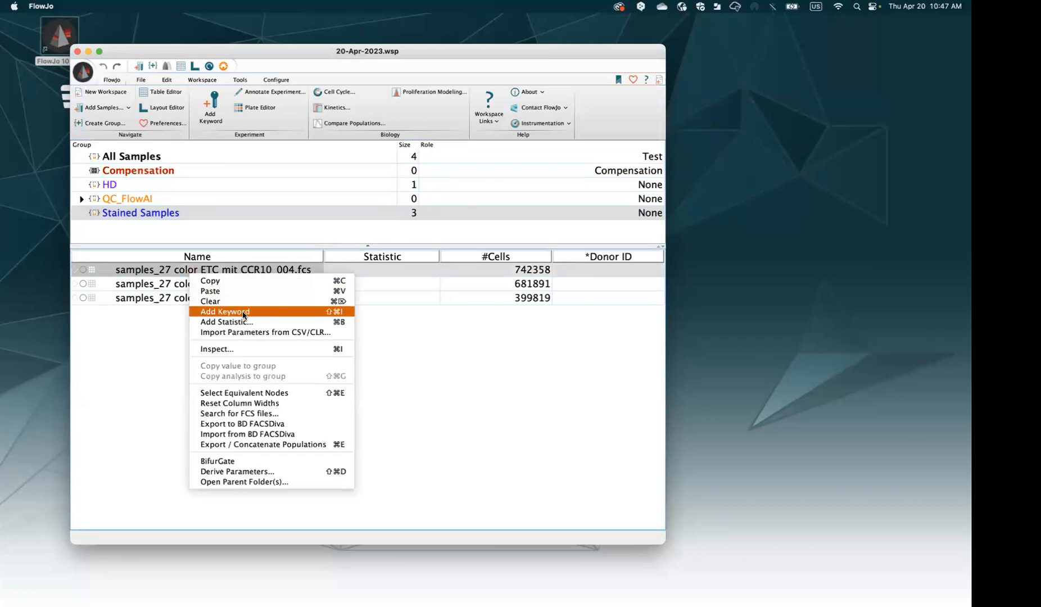
{"action": "left_click", "coordinate": [448, 332]}
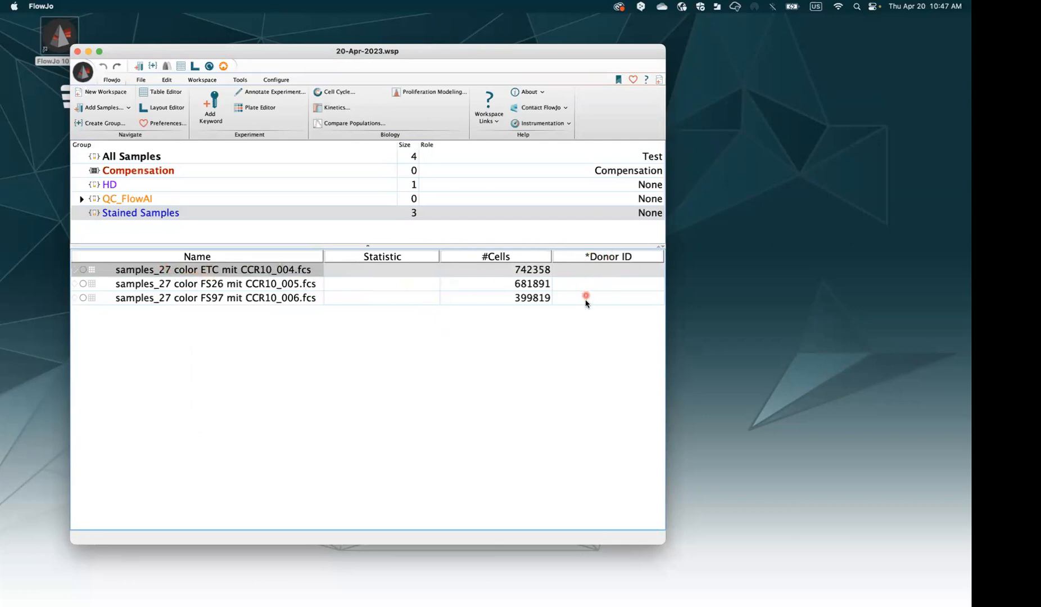
{"action": "left_click", "coordinate": [599, 272]}
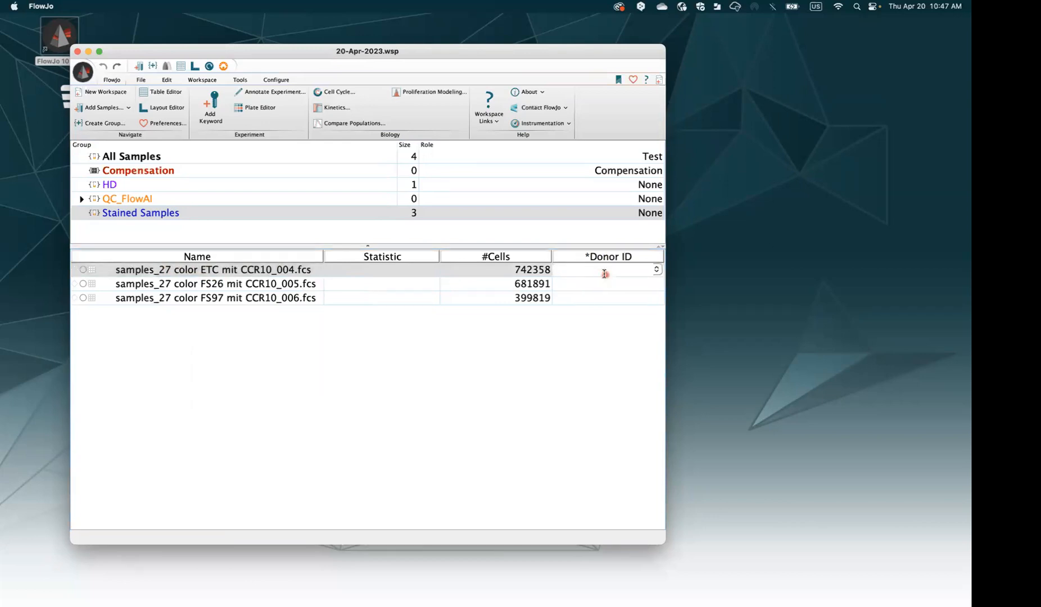
{"action": "type", "text": "1"}
{"action": "left_click", "coordinate": [623, 288]}
{"action": "type", "text": "2"}
{"action": "left_click", "coordinate": [611, 298]}
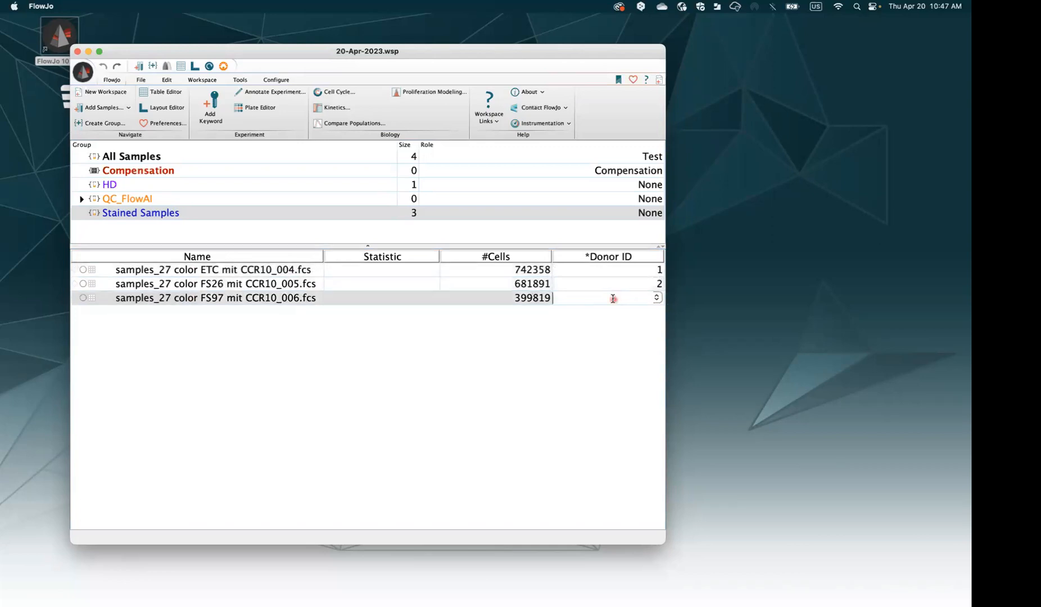
{"action": "type", "text": "3"}
{"action": "left_click", "coordinate": [612, 321]}
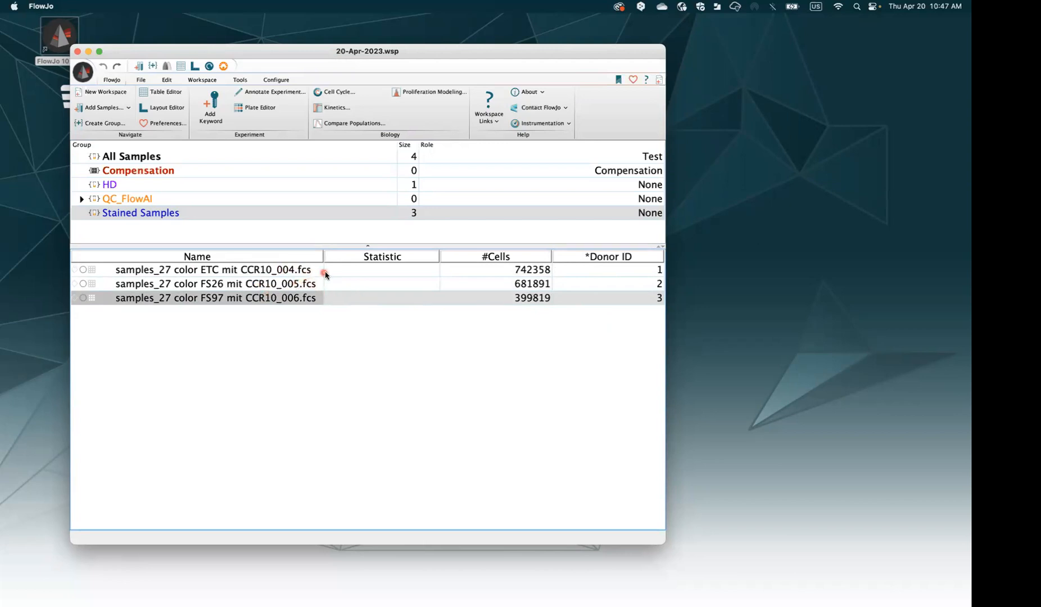
Check the three Donor ID values, adjust the Name column, and reselect ETC 004
{"action": "left_click_drag", "start_coordinate": [323, 259], "coordinate": [323, 259]}
{"action": "double_click", "coordinate": [649, 269]}
{"action": "double_click", "coordinate": [648, 284]}
{"action": "double_click", "coordinate": [640, 299]}
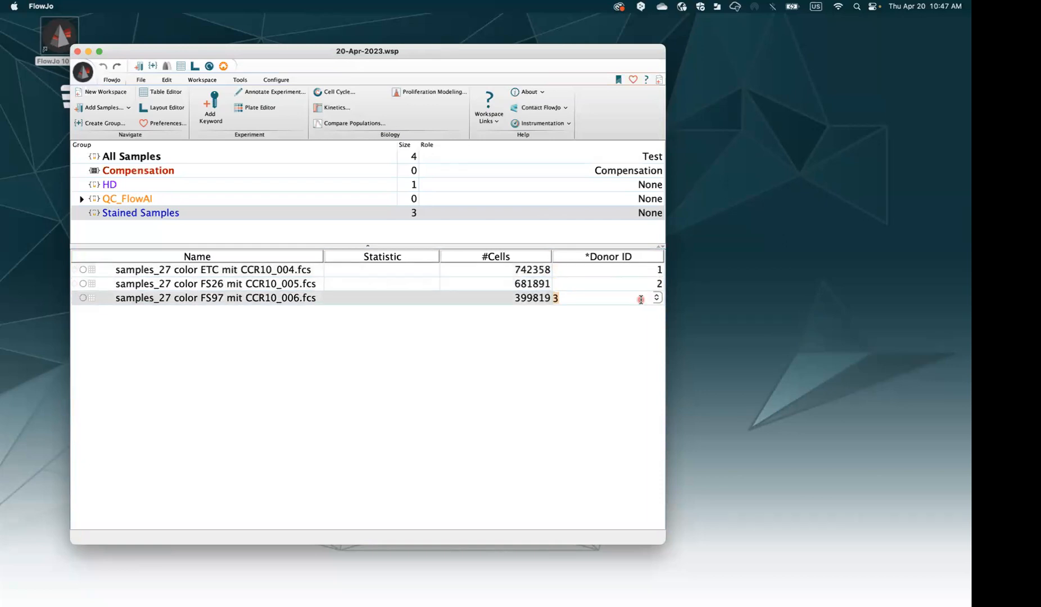
{"action": "left_click", "coordinate": [608, 346]}
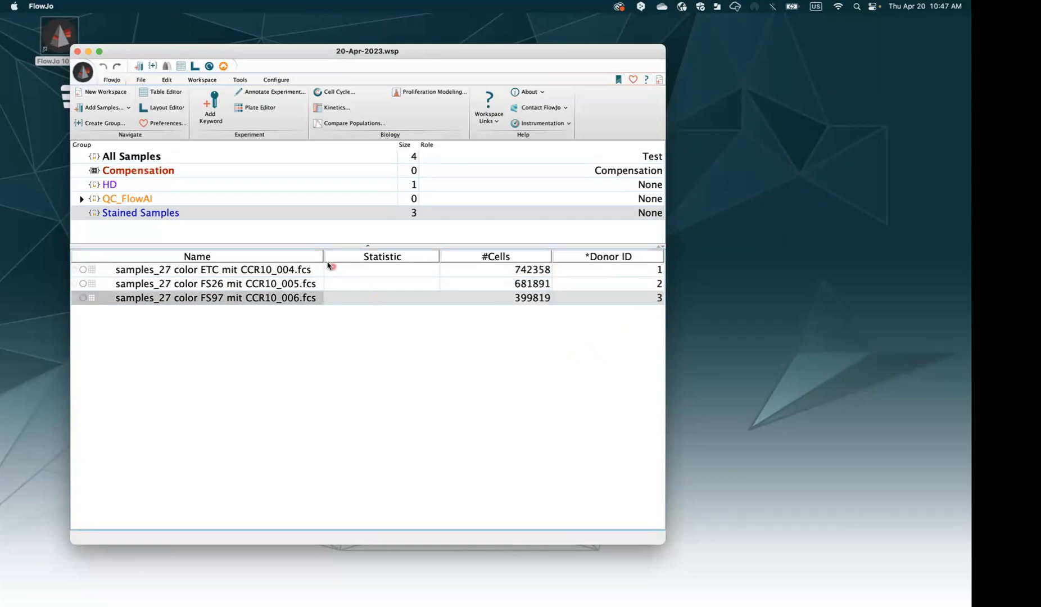
{"action": "left_click_drag", "start_coordinate": [323, 257], "coordinate": [325, 257]}
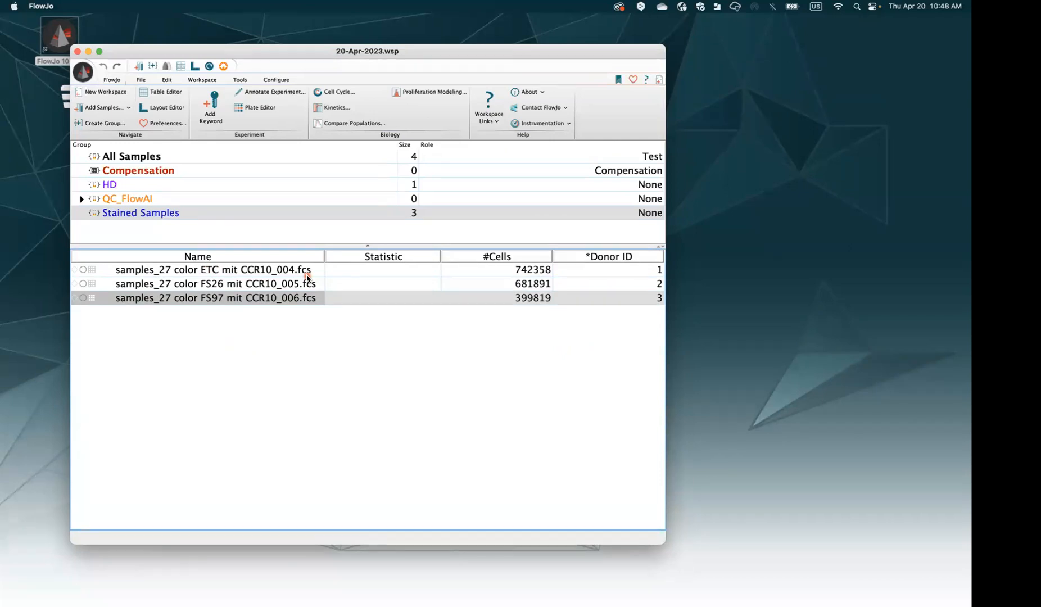
{"action": "left_click", "coordinate": [249, 273]}
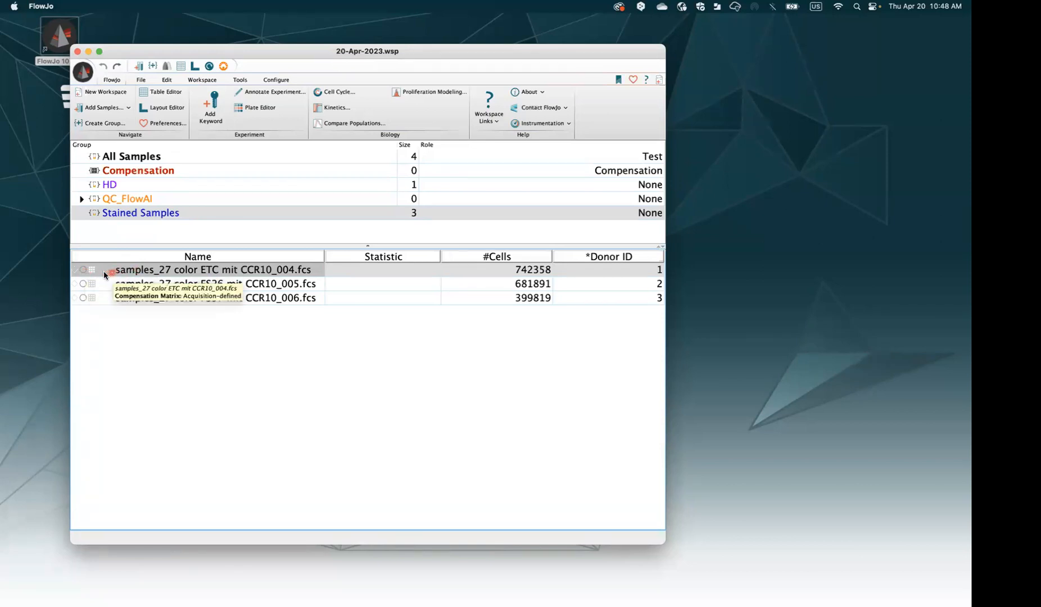
Run Check Sample Quality from the Tools tab on the stained samples
{"action": "left_click", "coordinate": [240, 79]}
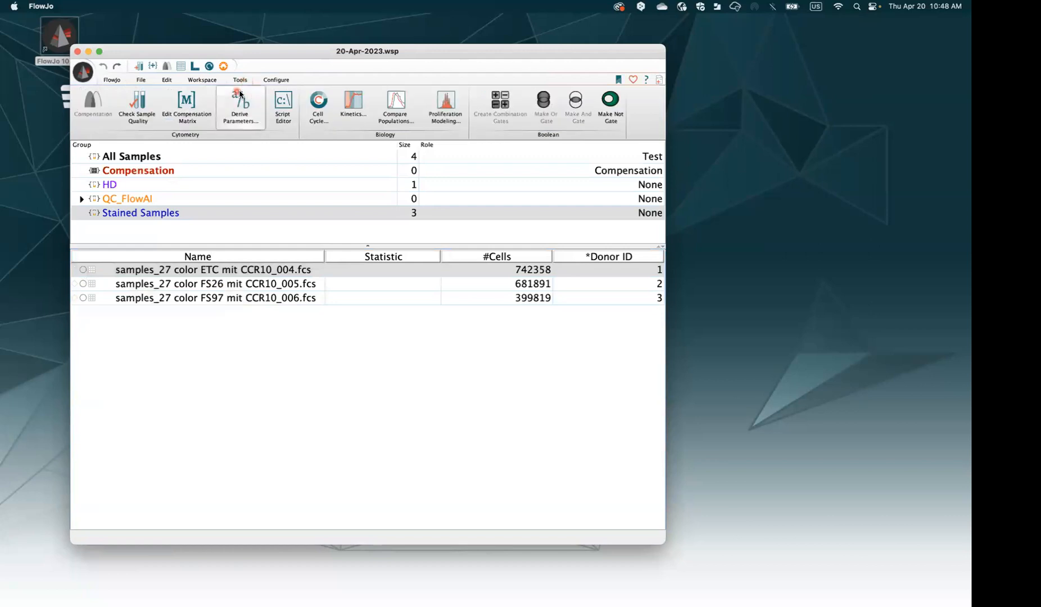
{"action": "left_click", "coordinate": [144, 117]}
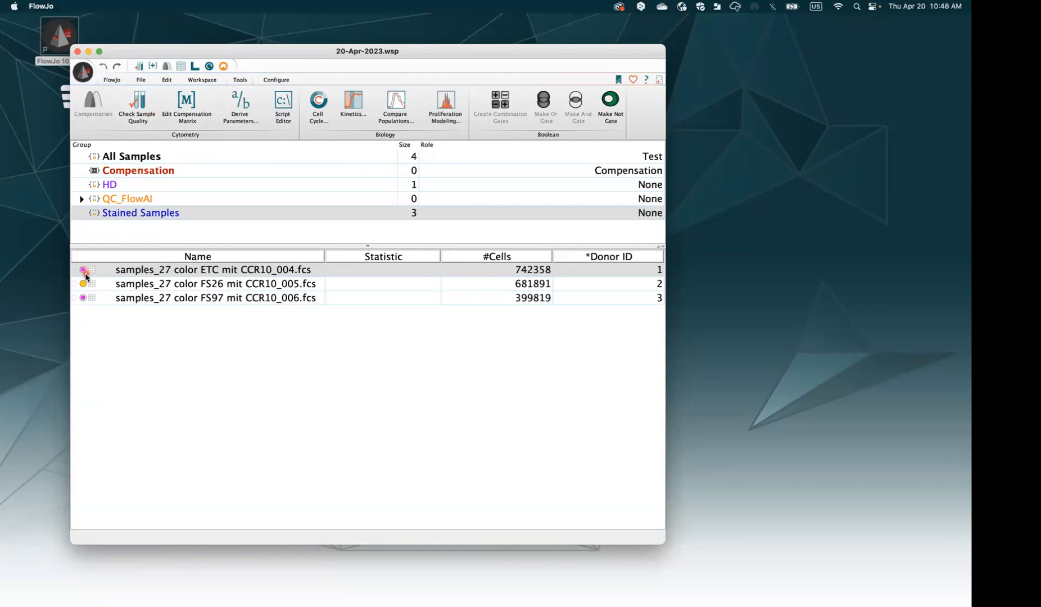
{"action": "left_click", "coordinate": [95, 313]}
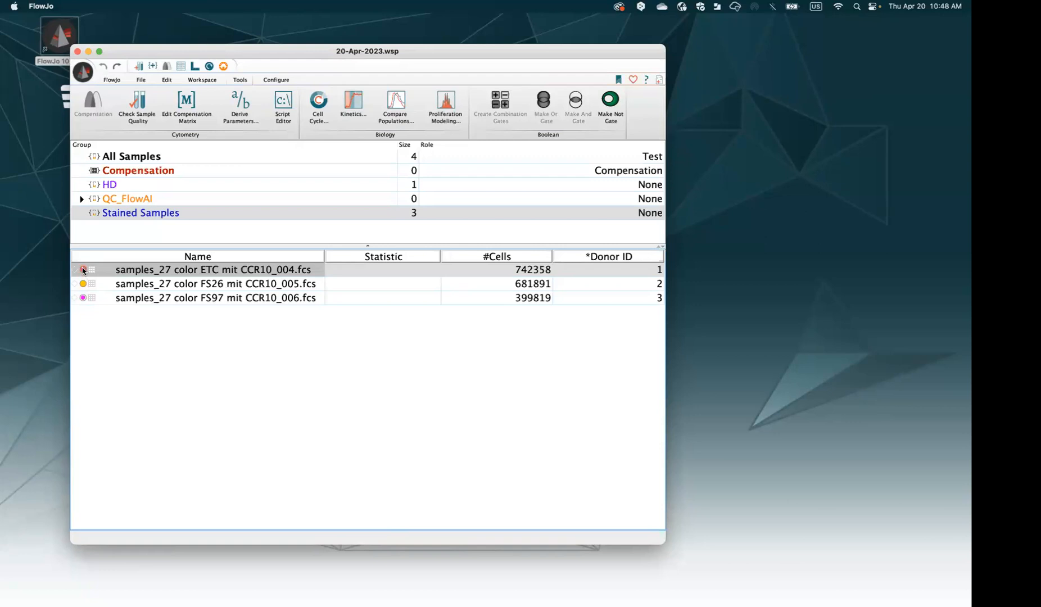
Reselect the ETC 004 sample and open the Workspace tab's Plugins list
{"action": "mouse_move", "coordinate": [84, 270]}
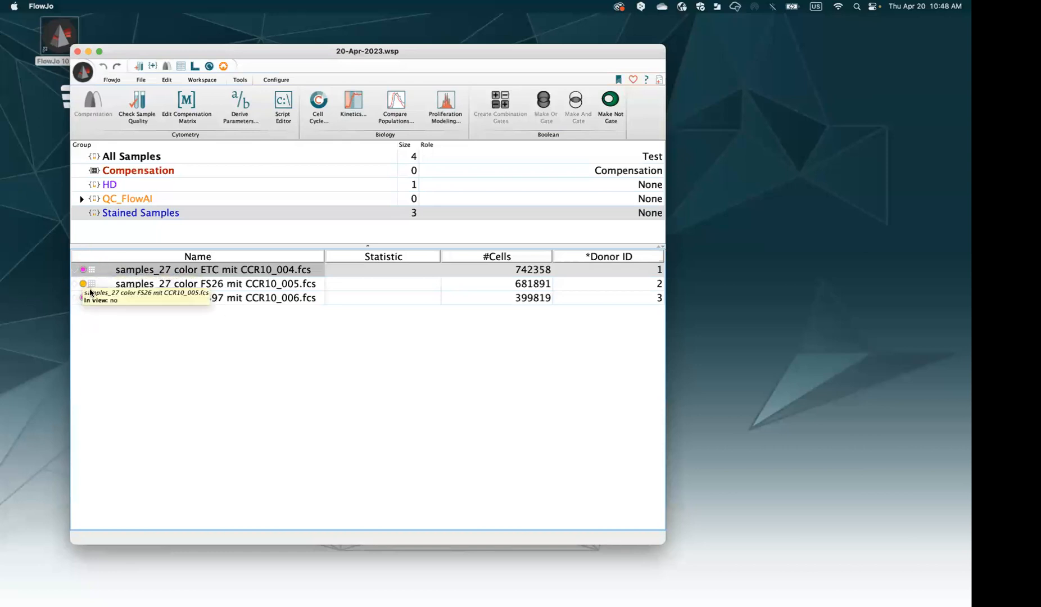
{"action": "left_click", "coordinate": [255, 283]}
{"action": "left_click", "coordinate": [250, 274]}
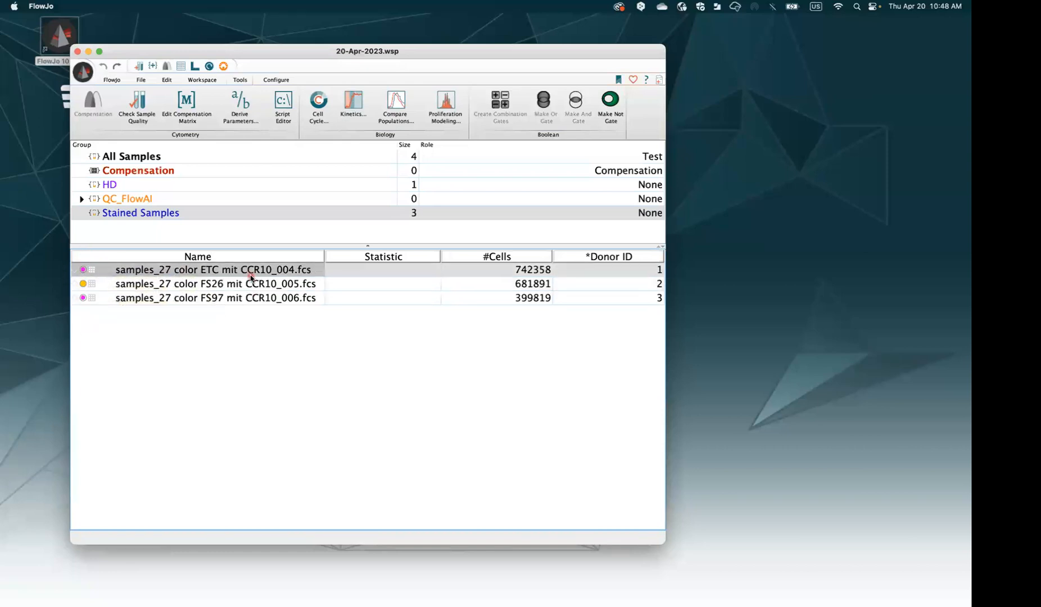
{"action": "left_click", "coordinate": [203, 79]}
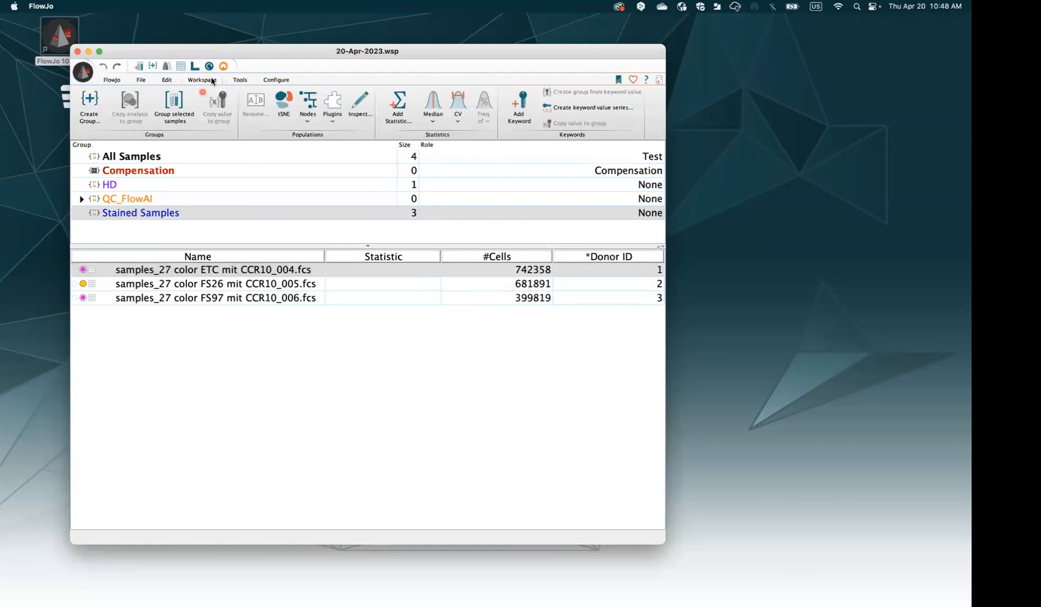
{"action": "left_click", "coordinate": [332, 107]}
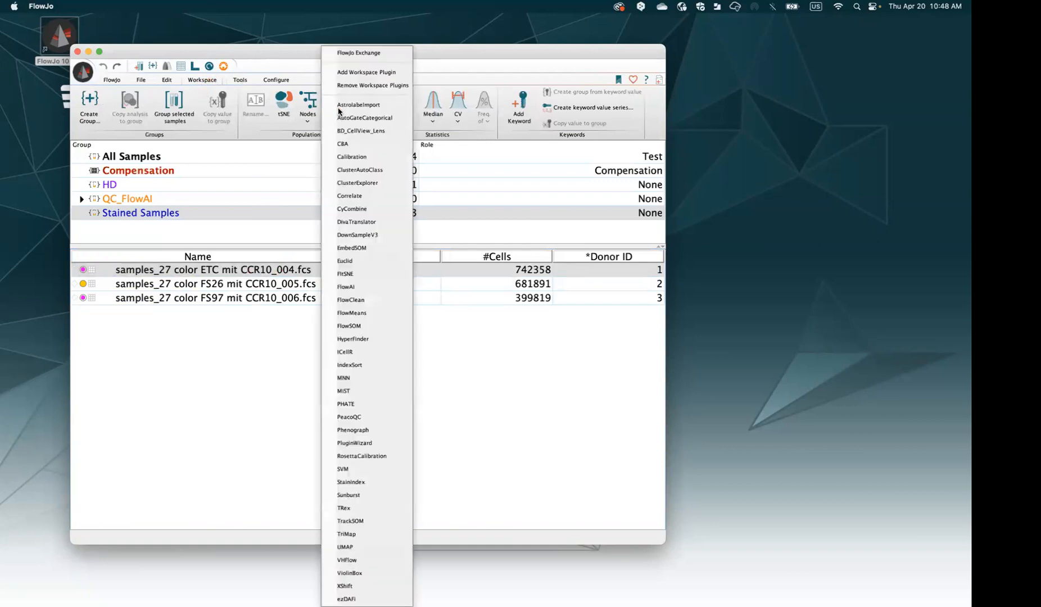
Launch FlowAI on ETC 004 and keep All checks as the anomalies to exclude
{"action": "left_click", "coordinate": [363, 287]}
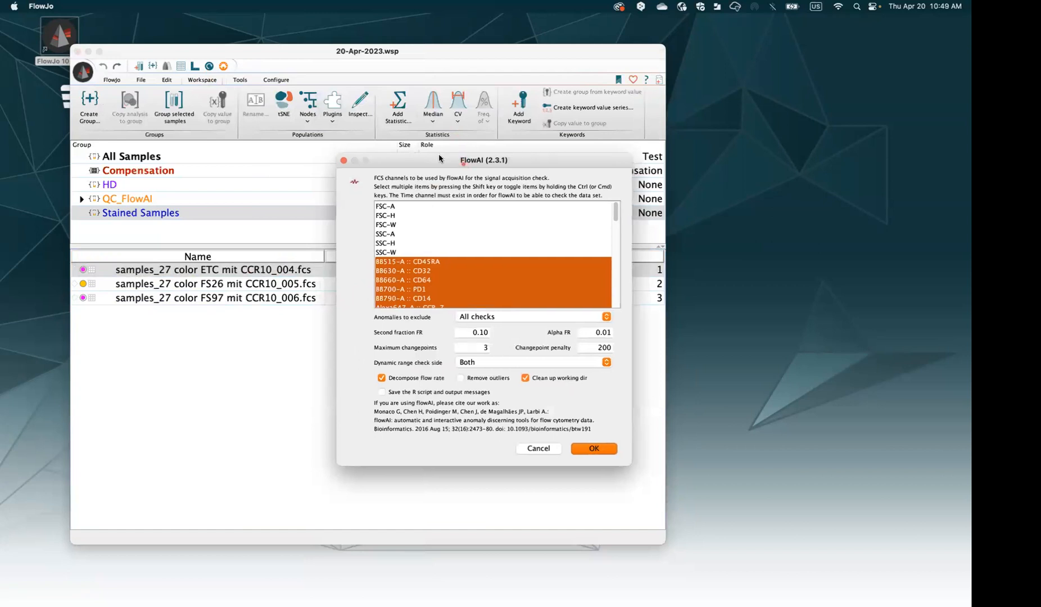
{"action": "left_click_drag", "start_coordinate": [438, 154], "coordinate": [280, 103]}
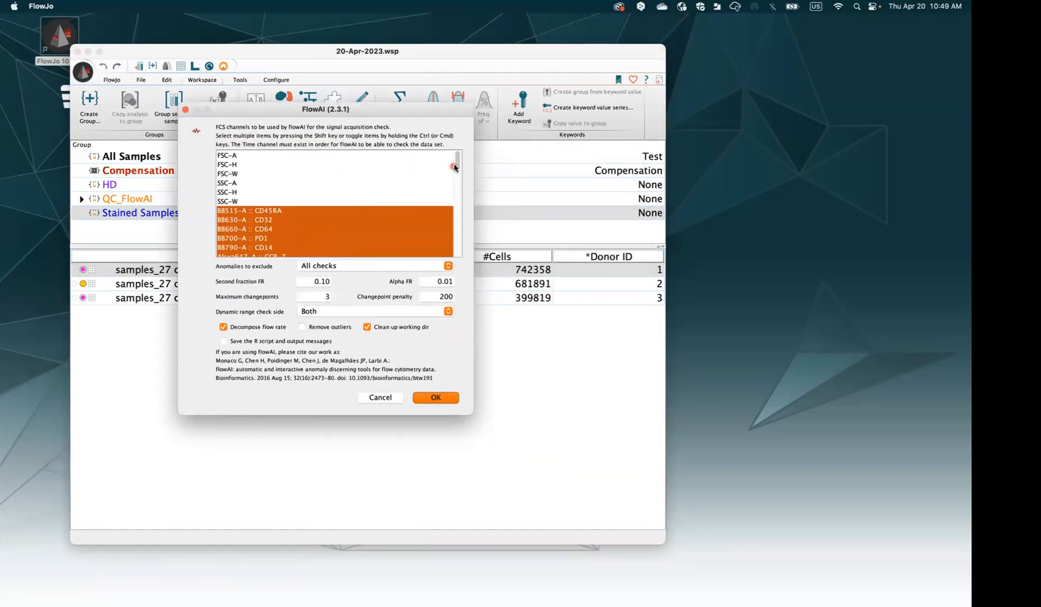
{"action": "scroll", "coordinate": [458, 163], "scroll_direction": "down", "scroll_amount": 3}
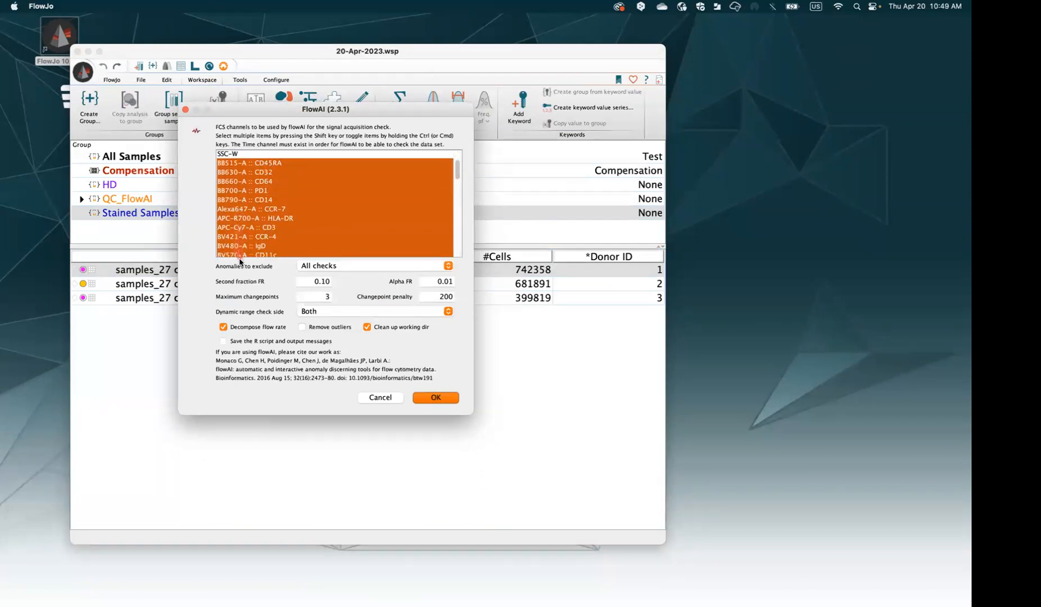
{"action": "left_click_drag", "start_coordinate": [456, 178], "coordinate": [458, 247]}
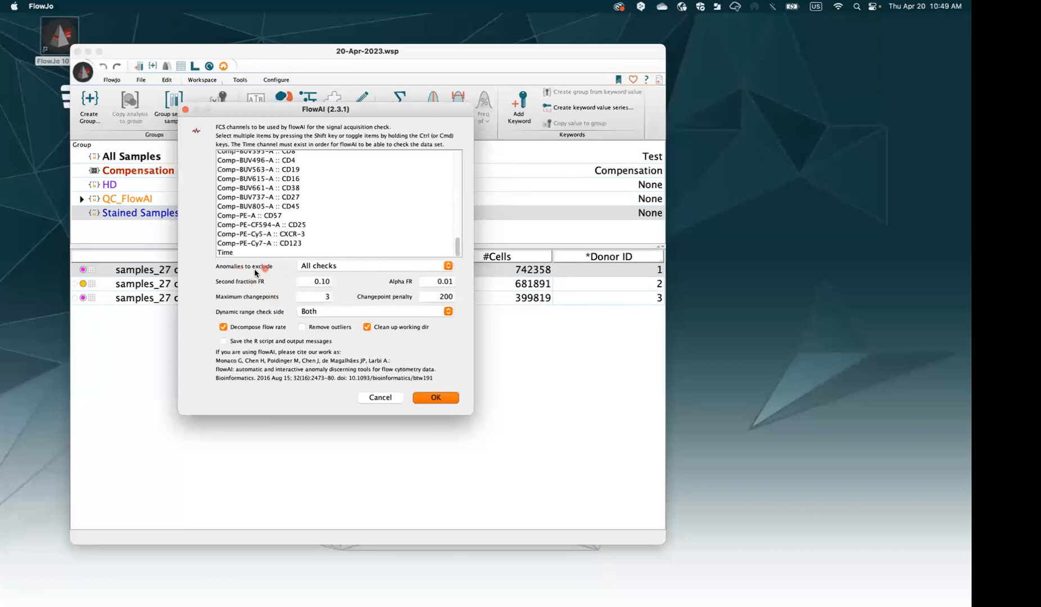
{"action": "left_click", "coordinate": [305, 267]}
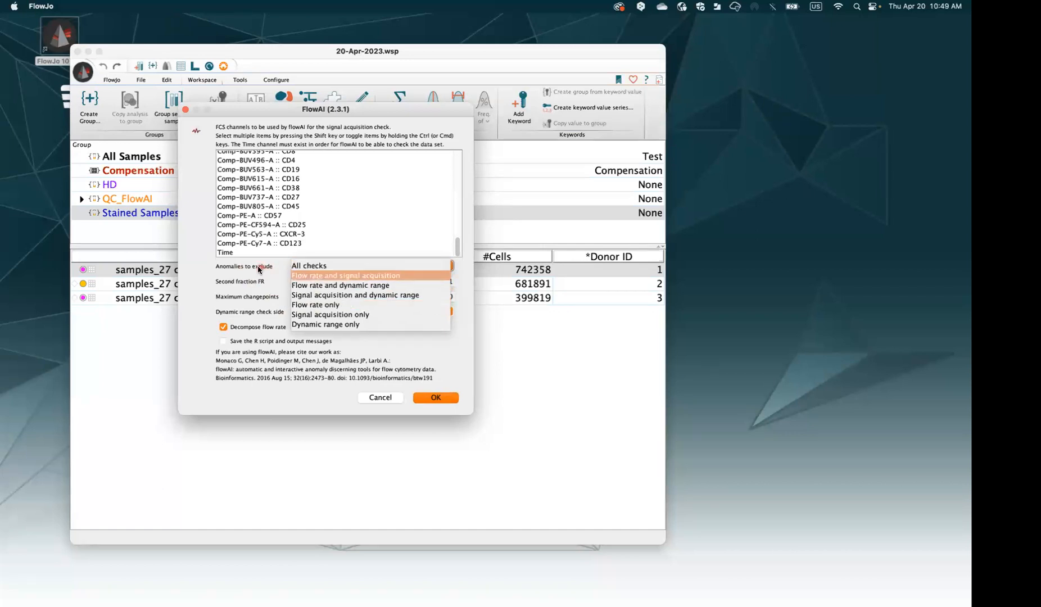
{"action": "left_click", "coordinate": [304, 266]}
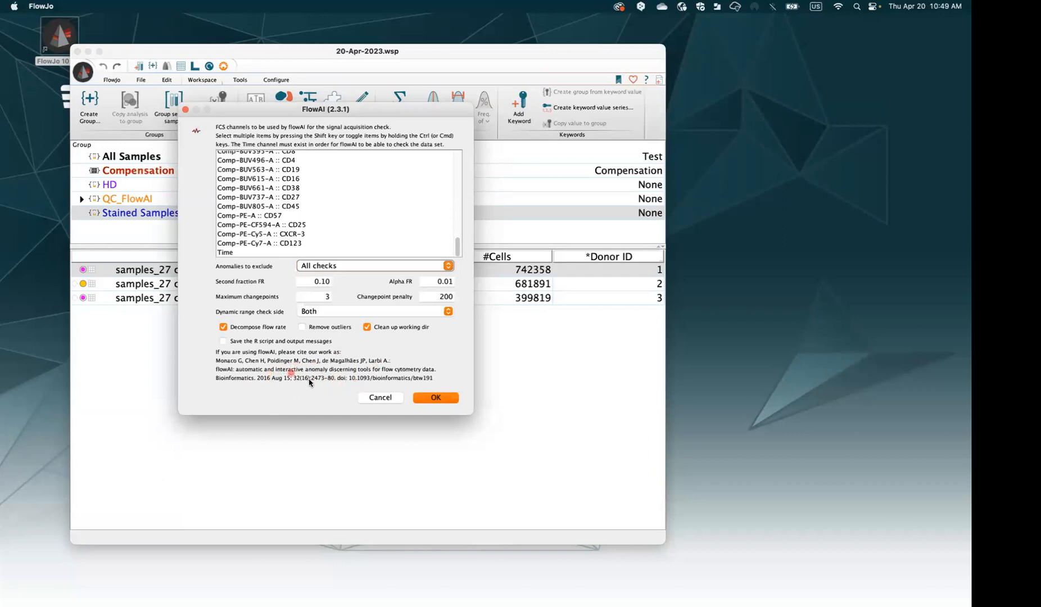
Enable Remove outliers and Save the R script and output messages, then run FlowAI
{"action": "left_click", "coordinate": [312, 328]}
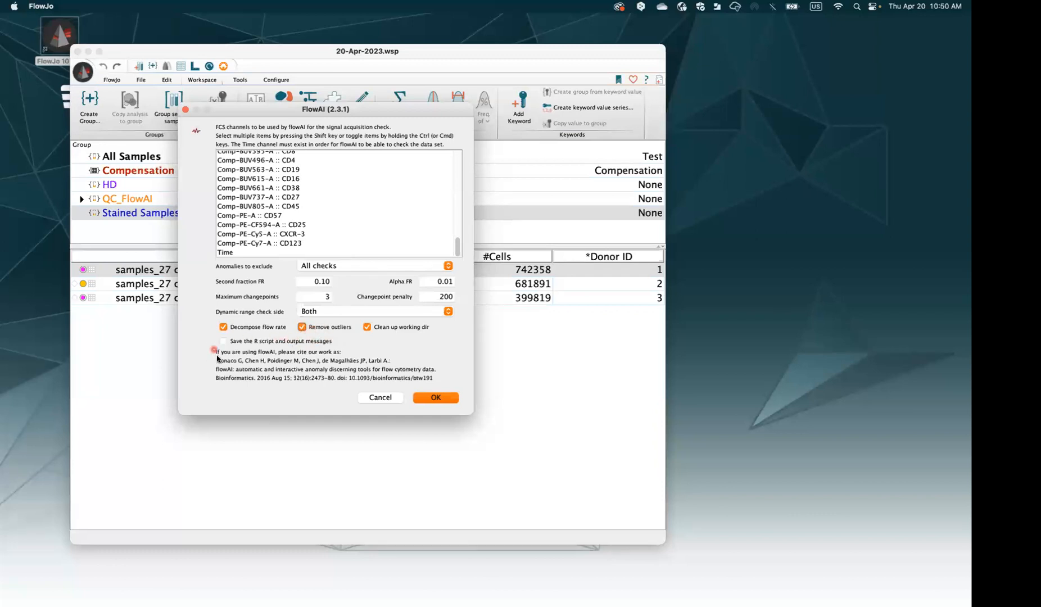
{"action": "left_click", "coordinate": [224, 341]}
{"action": "left_click", "coordinate": [442, 399]}
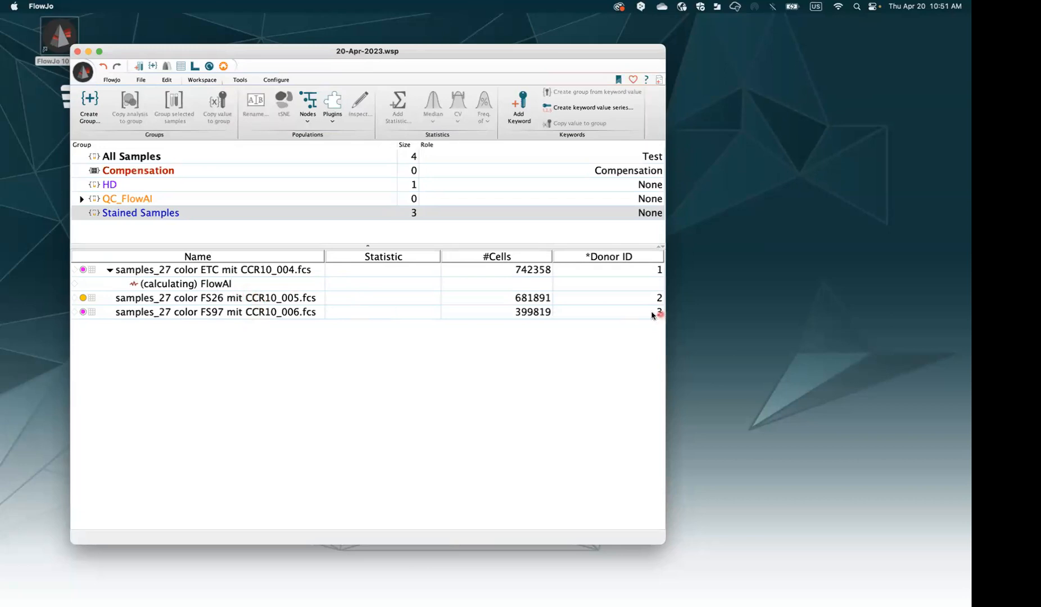
Widen and reposition the workspace window while FlowAI finishes on ETC 004
{"action": "left_click_drag", "start_coordinate": [668, 301], "coordinate": [698, 302]}
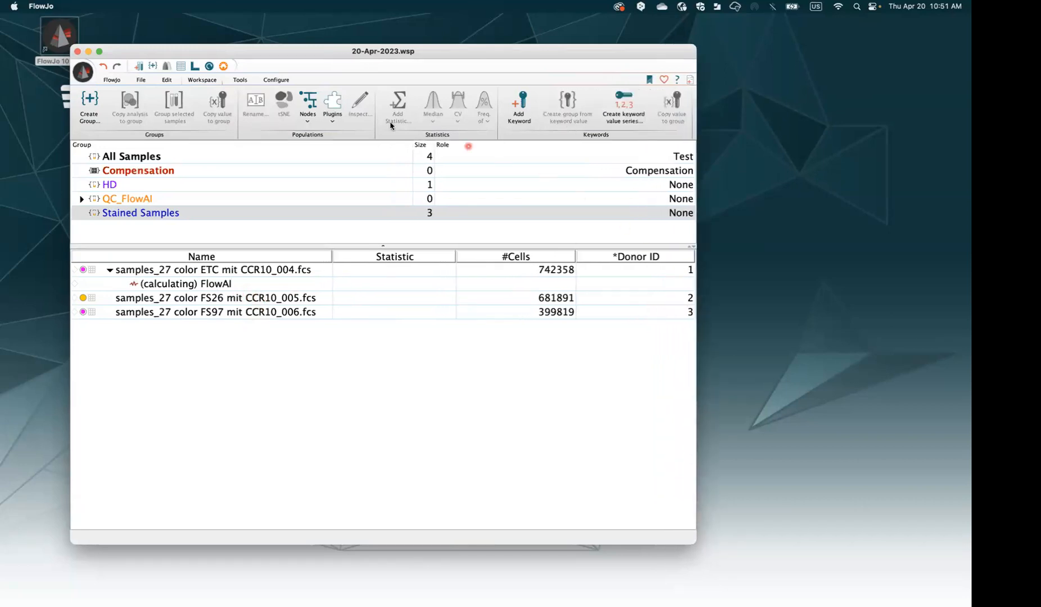
{"action": "left_click_drag", "start_coordinate": [213, 52], "coordinate": [198, 54]}
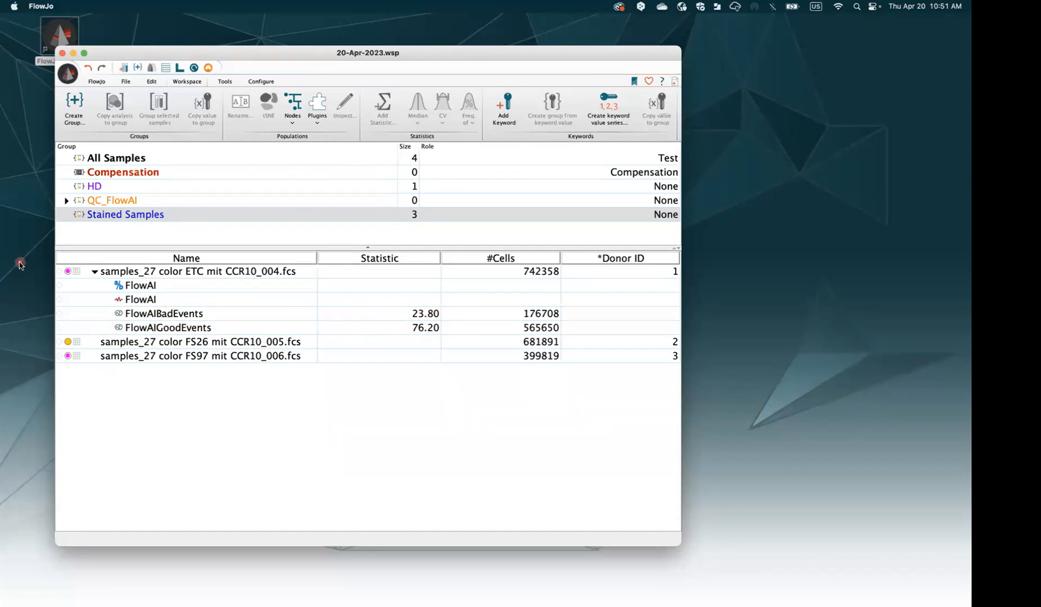
Open the ETC 004 FlowAI PNG report from the 20-Apr-2023 output folder in Preview
{"action": "left_click_drag", "start_coordinate": [1, 281], "coordinate": [764, 199]}
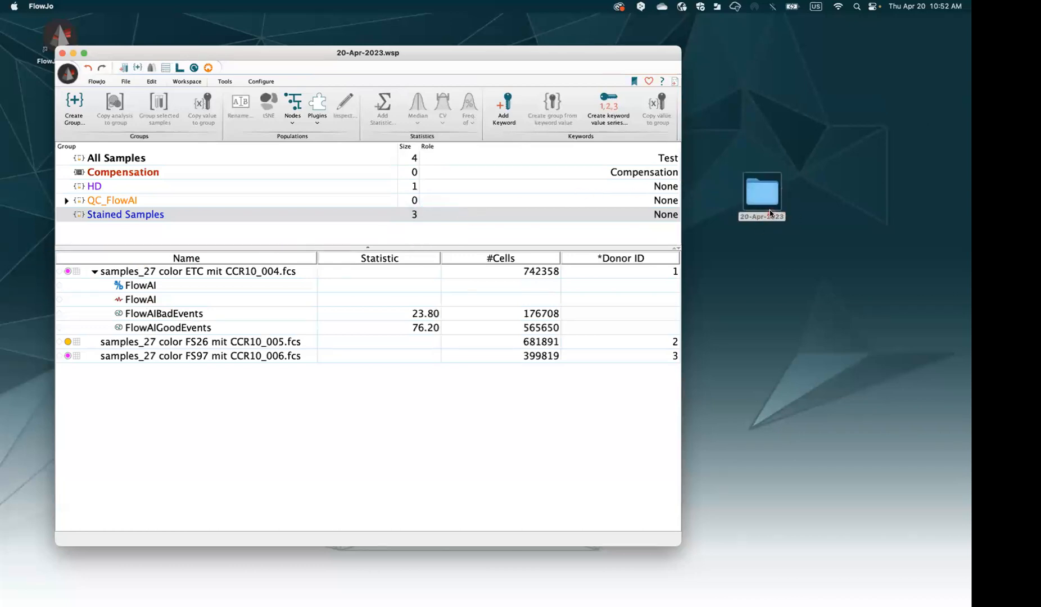
{"action": "left_click_drag", "start_coordinate": [635, 56], "coordinate": [605, 57]}
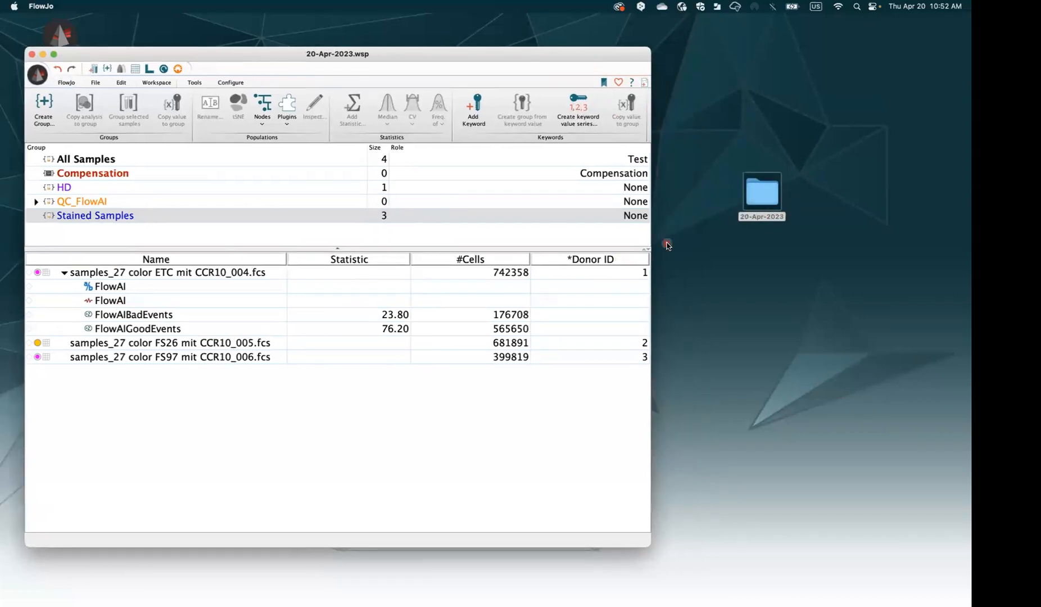
{"action": "left_click", "coordinate": [779, 206]}
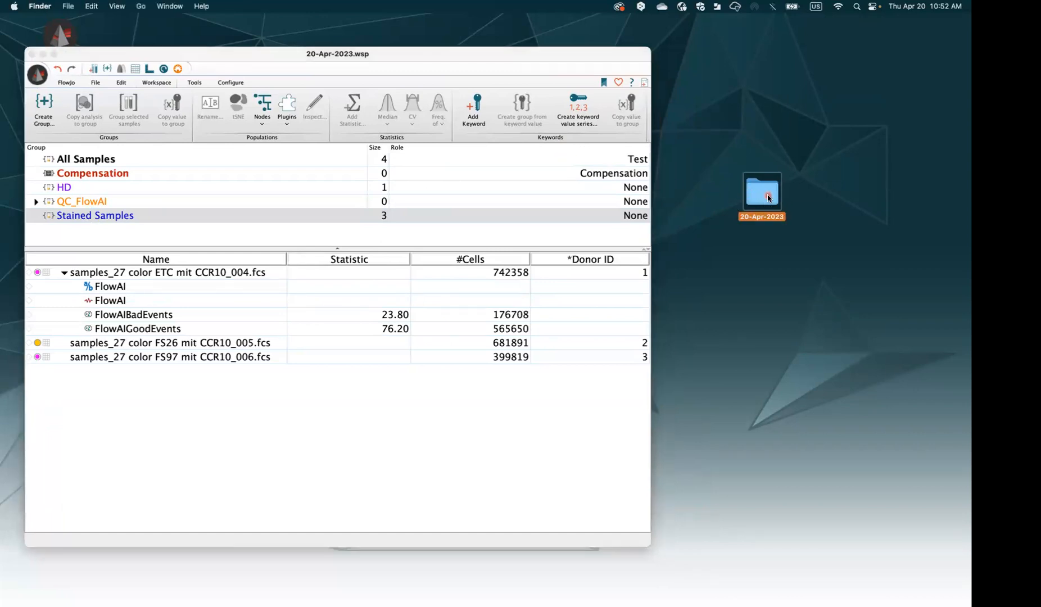
{"action": "left_click_drag", "start_coordinate": [1, 148], "coordinate": [520, 111]}
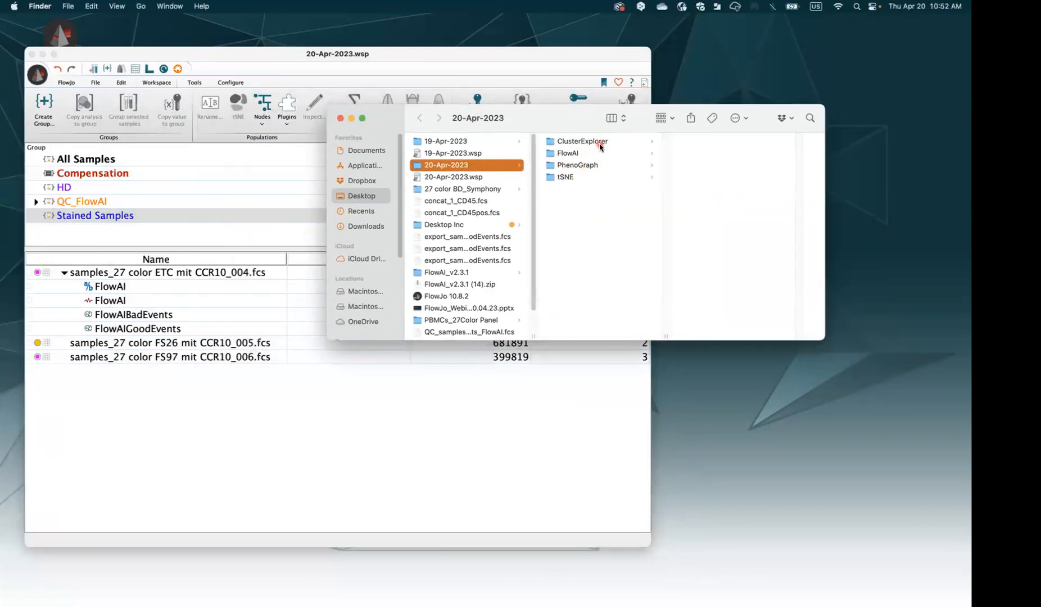
{"action": "left_click", "coordinate": [574, 158]}
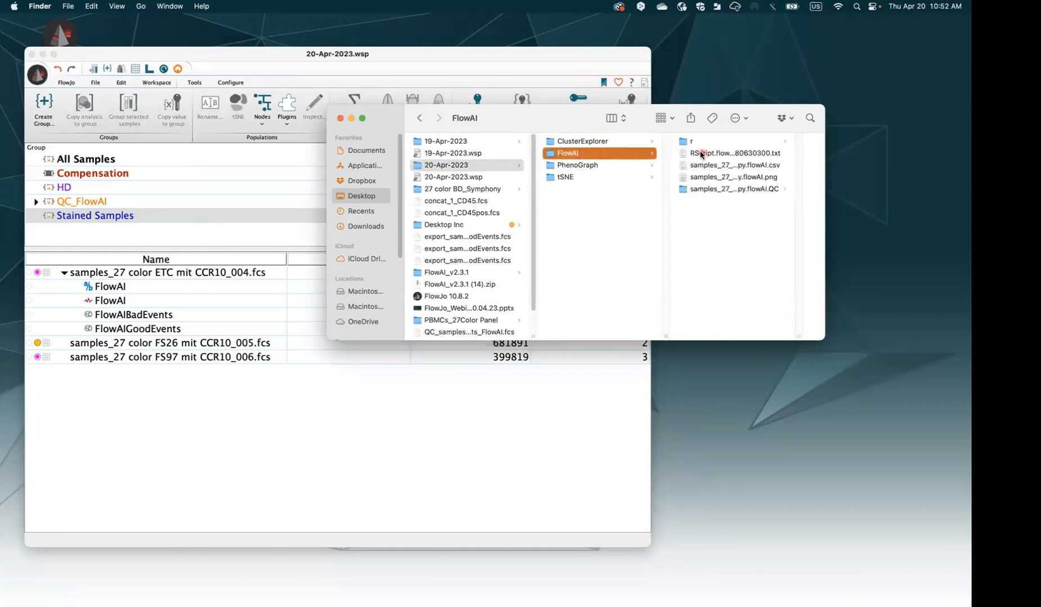
{"action": "left_click", "coordinate": [706, 179]}
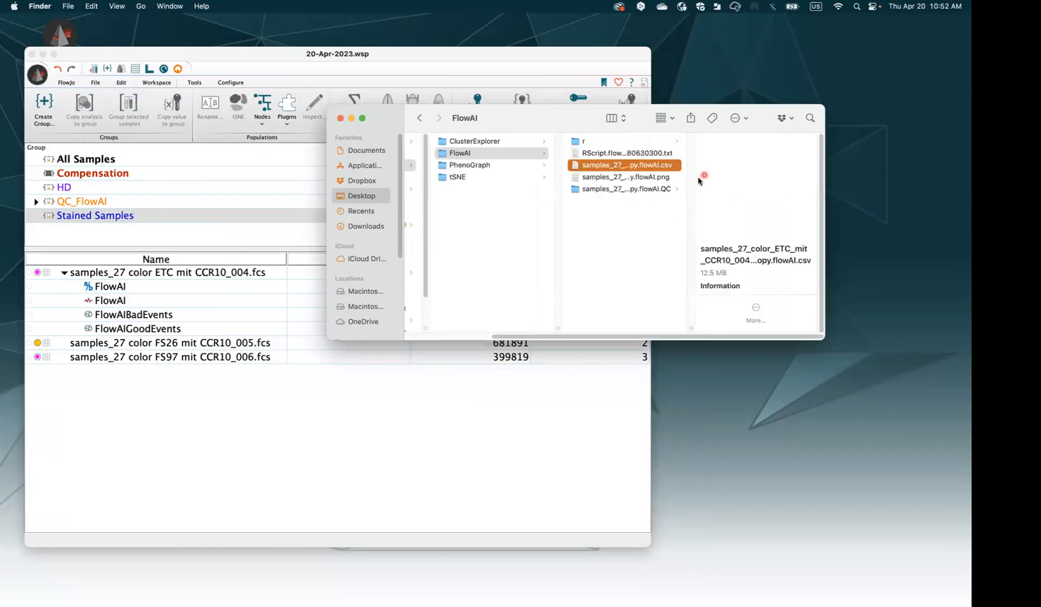
{"action": "double_click", "coordinate": [656, 180]}
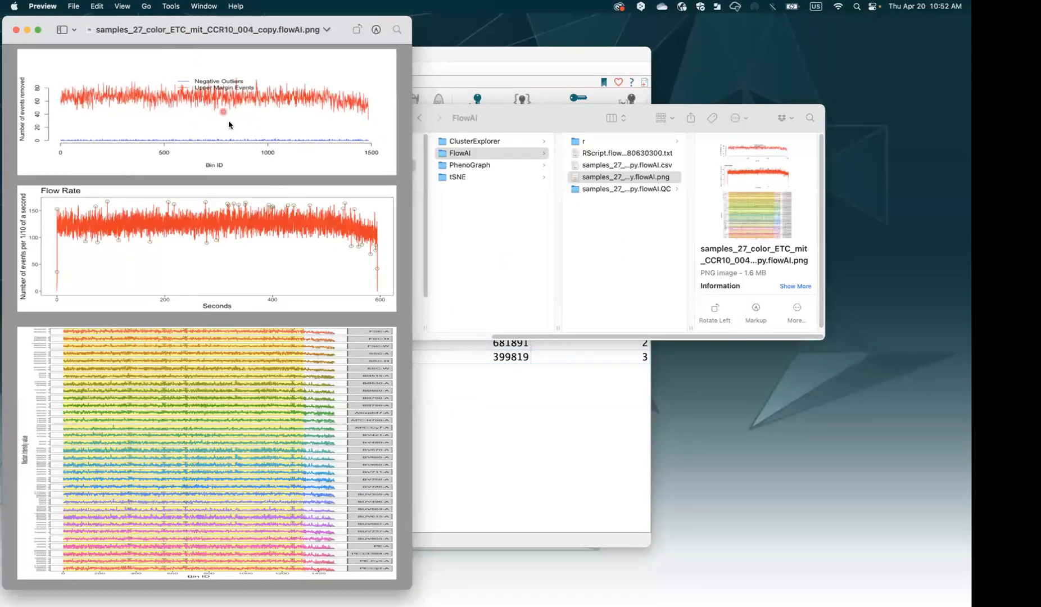
{"action": "left_click_drag", "start_coordinate": [412, 588], "coordinate": [495, 598]}
{"action": "left_click_drag", "start_coordinate": [637, 600], "coordinate": [887, 582]}
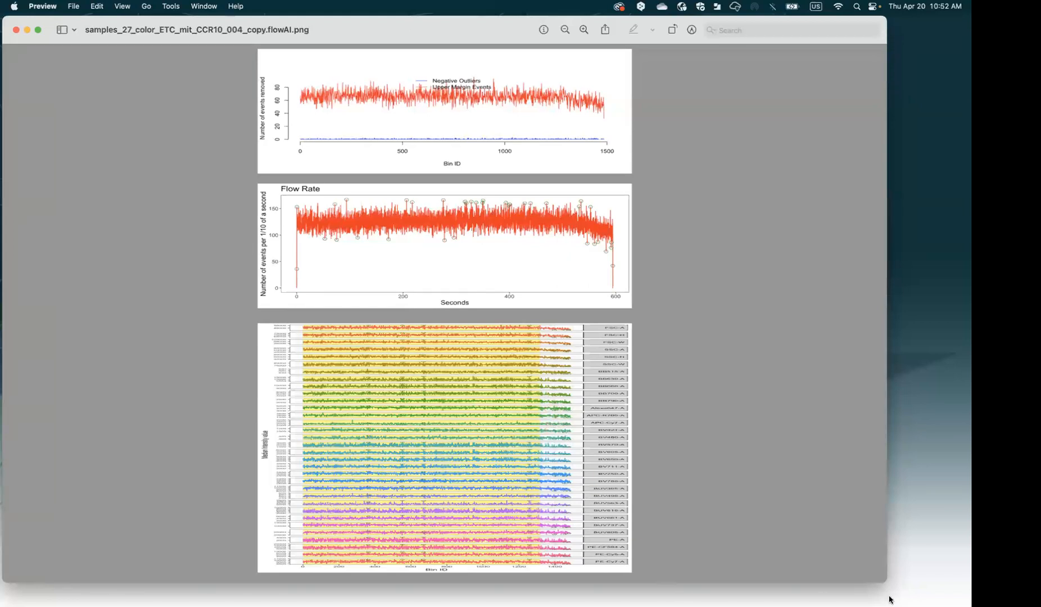
{"action": "left_click_drag", "start_coordinate": [887, 583], "coordinate": [914, 595]}
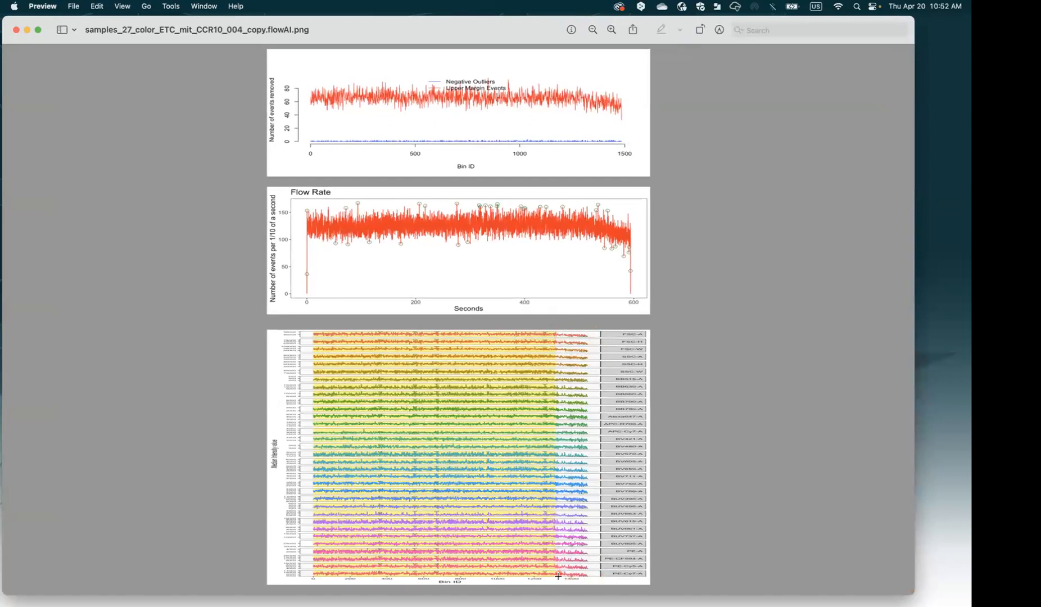
{"action": "left_click", "coordinate": [15, 30]}
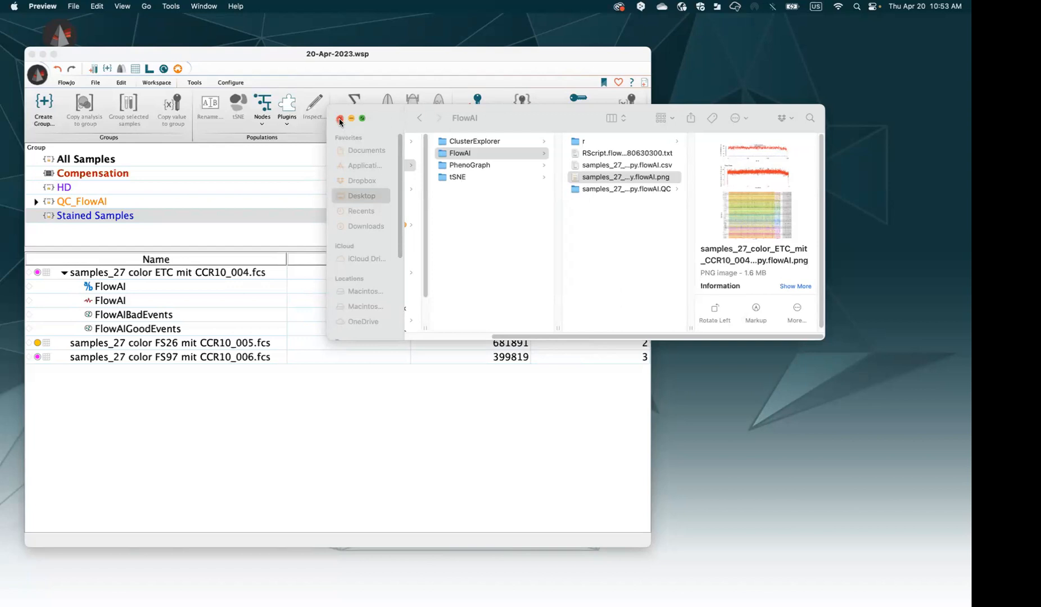
Close the output folder and drag ETC 004's FlowAI node onto the Stained Samples group
{"action": "left_click", "coordinate": [339, 119]}
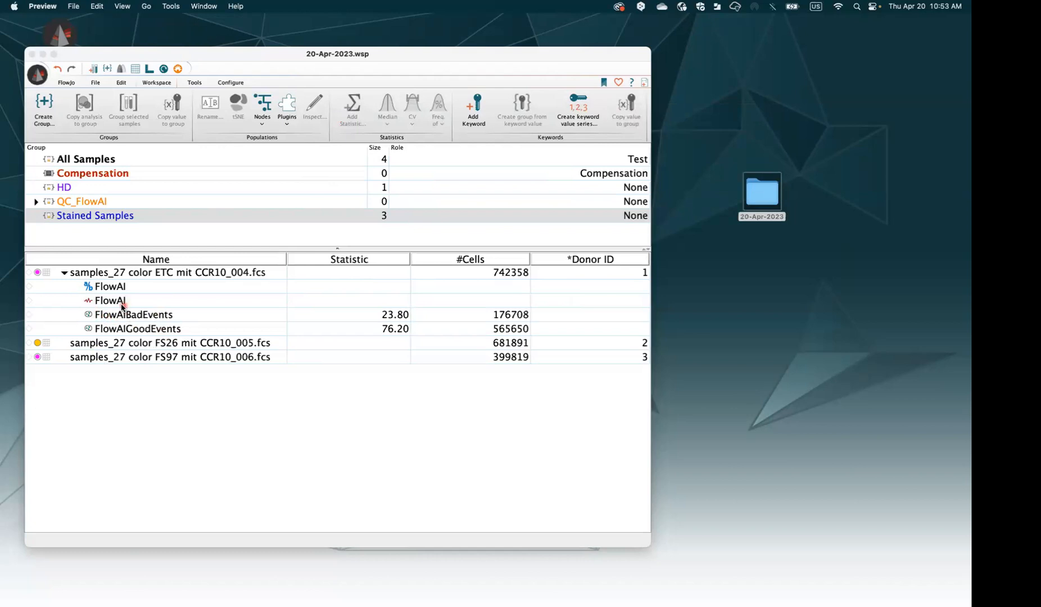
{"action": "left_click", "coordinate": [104, 304]}
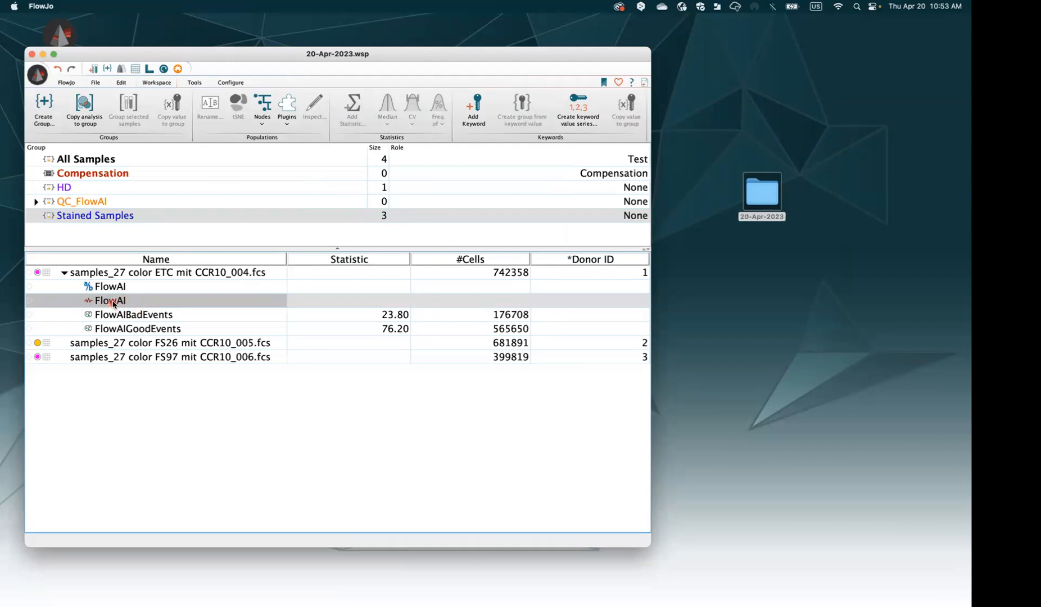
{"action": "left_click_drag", "start_coordinate": [113, 304], "coordinate": [111, 220]}
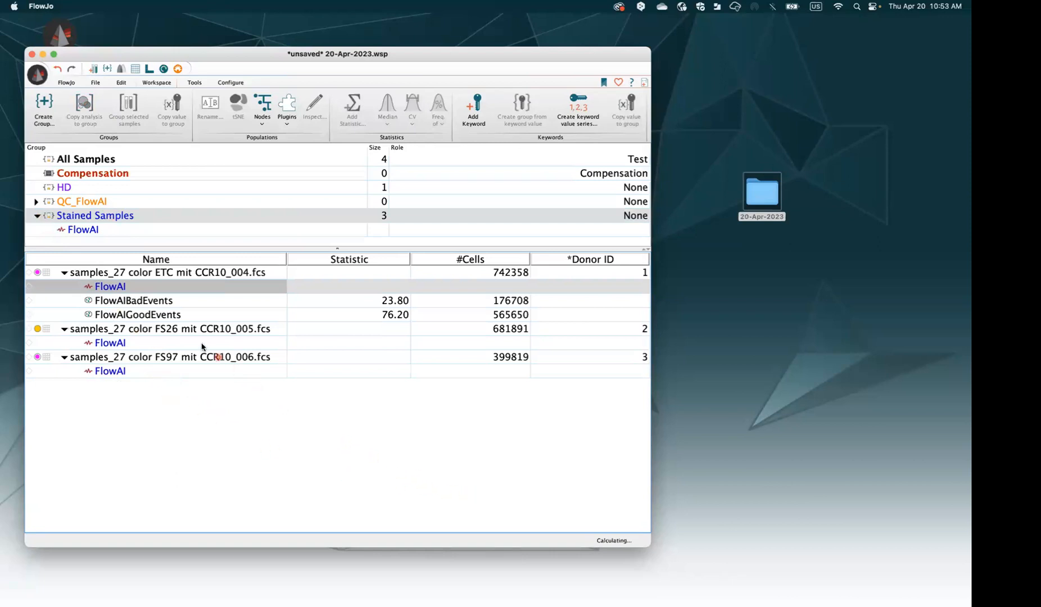
Enlarge the window, select all three samples, and pick the group's FlowAI node once finished
{"action": "left_click_drag", "start_coordinate": [655, 548], "coordinate": [705, 572]}
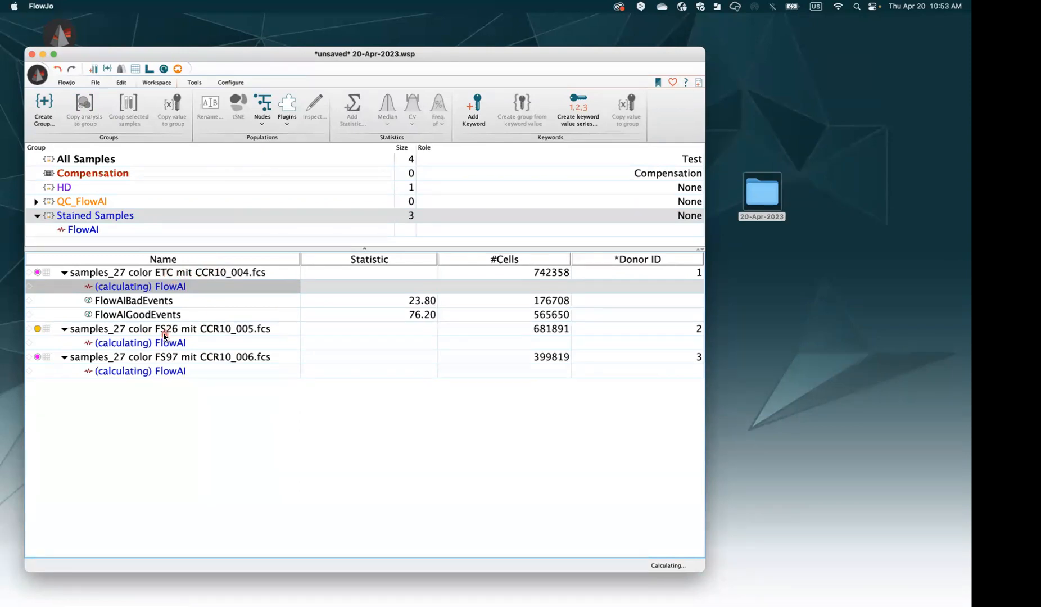
{"action": "left_click", "coordinate": [160, 359]}
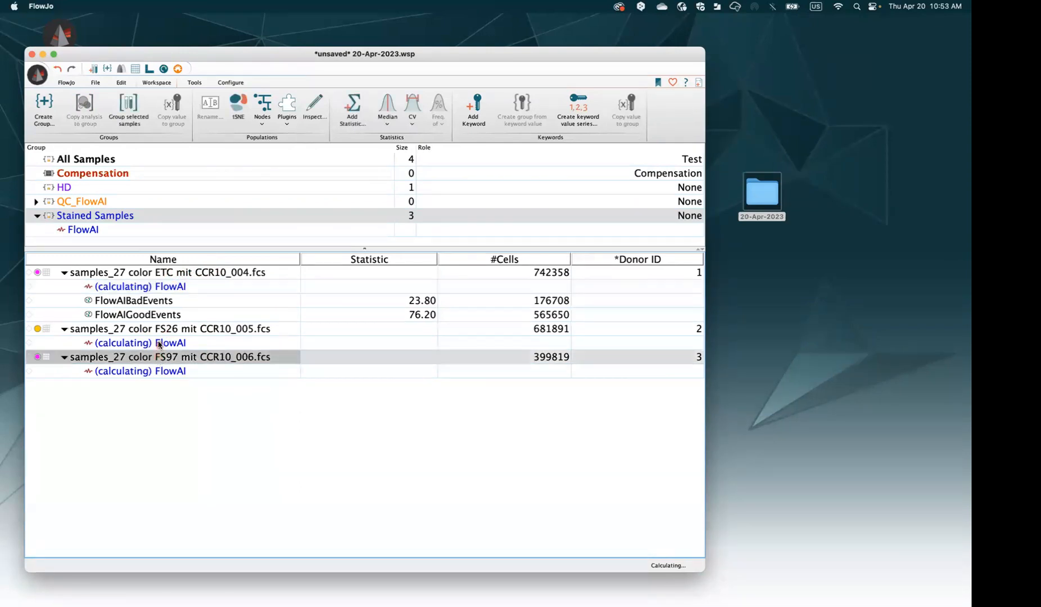
{"action": "left_click", "coordinate": [157, 331], "text": "super"}
{"action": "left_click", "coordinate": [157, 273], "text": "super"}
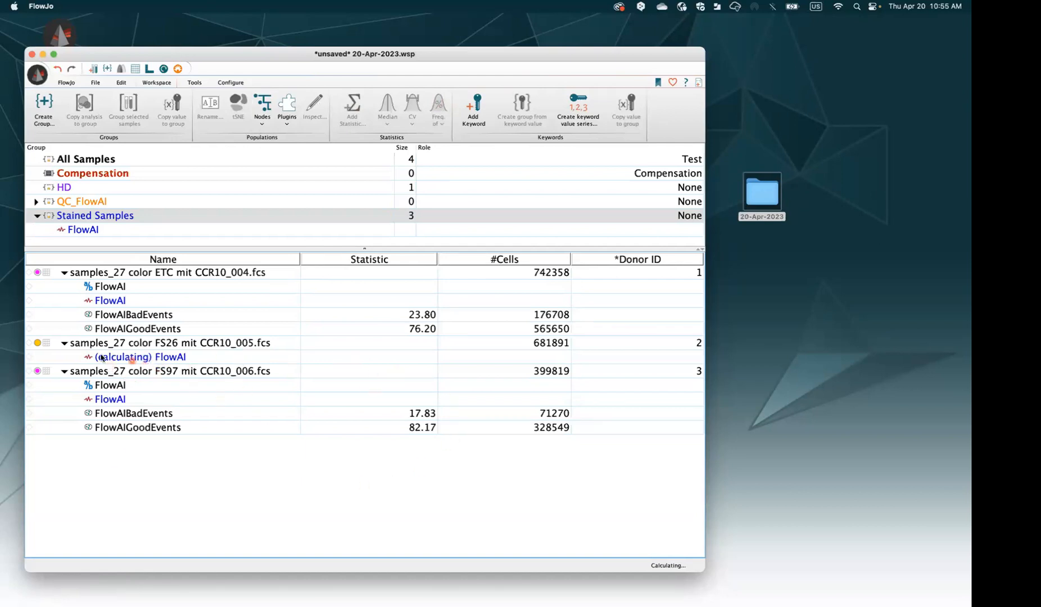
{"action": "mouse_move", "coordinate": [101, 358]}
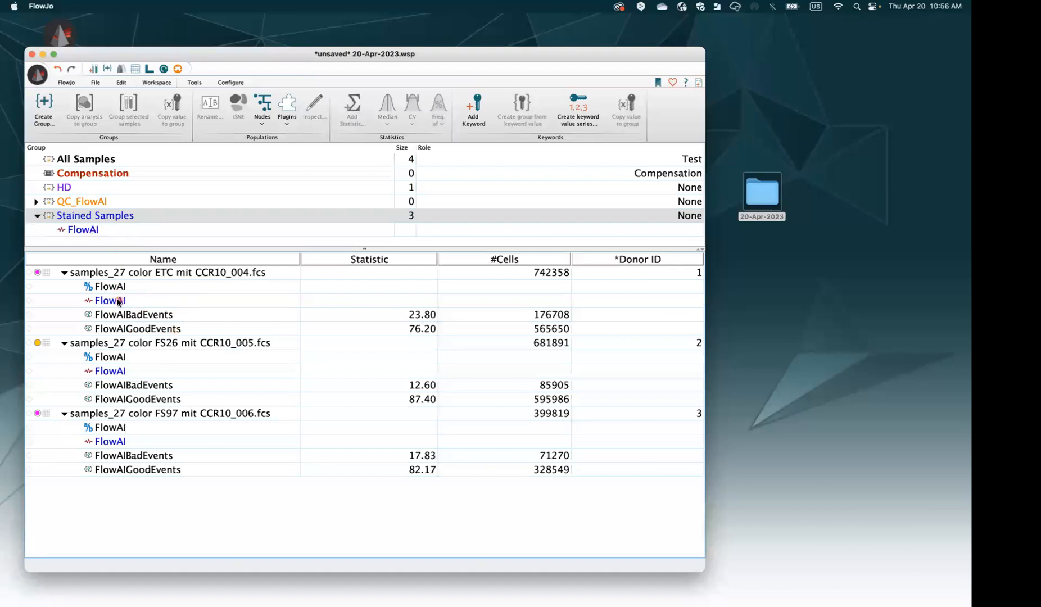
{"action": "left_click", "coordinate": [99, 230]}
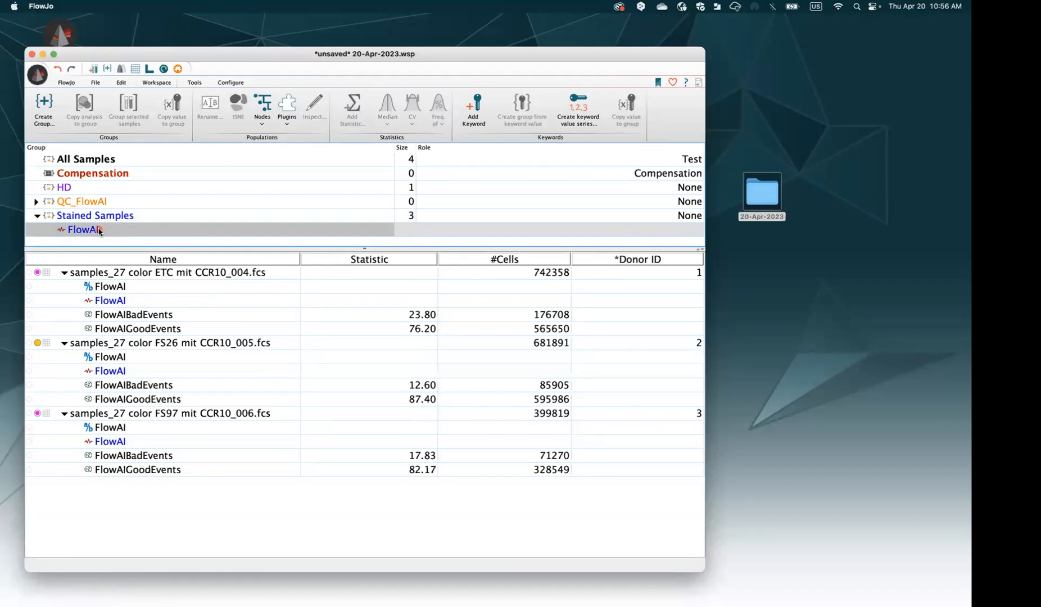
Delete the FlowAI analysis entirely from the Stained Samples group and all its samples
{"action": "key", "text": "Delete"}
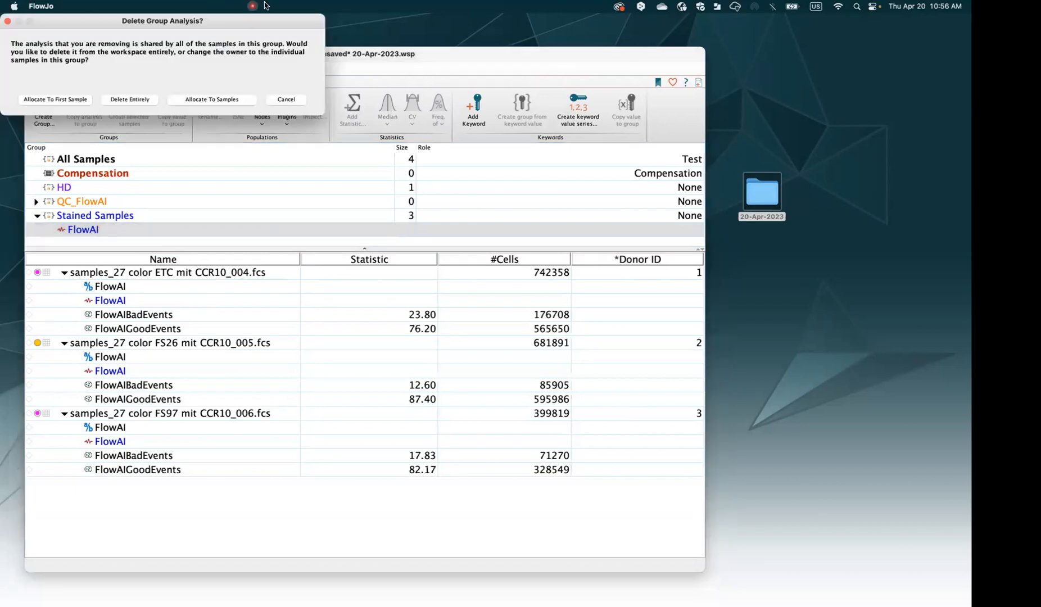
{"action": "left_click", "coordinate": [129, 99]}
{"action": "left_click", "coordinate": [130, 101]}
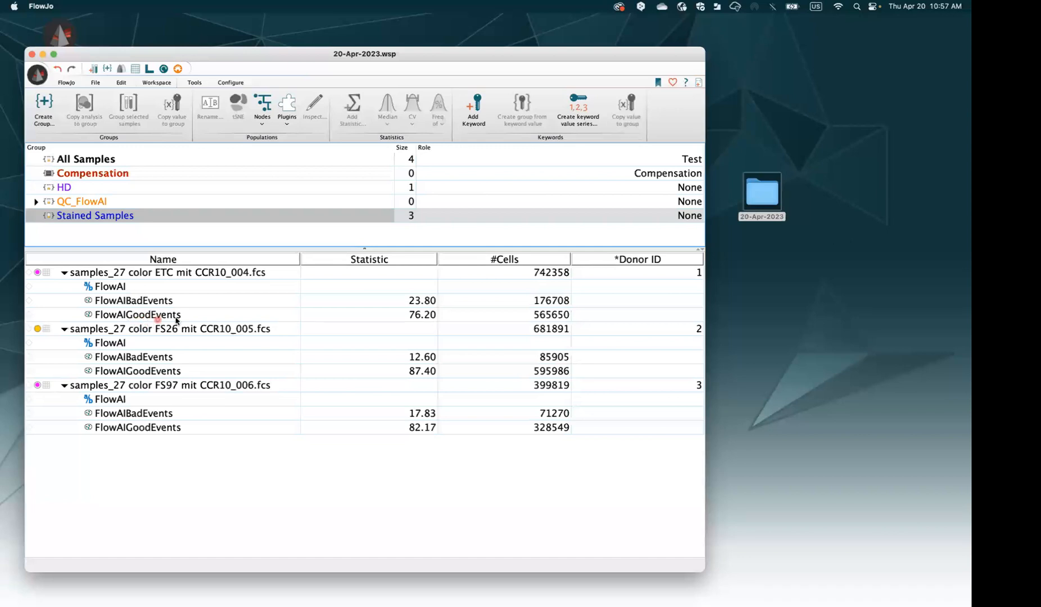
Select the three FlowAIGoodEvents populations and start Export / Concatenate Populations for them
{"action": "left_click", "coordinate": [152, 319]}
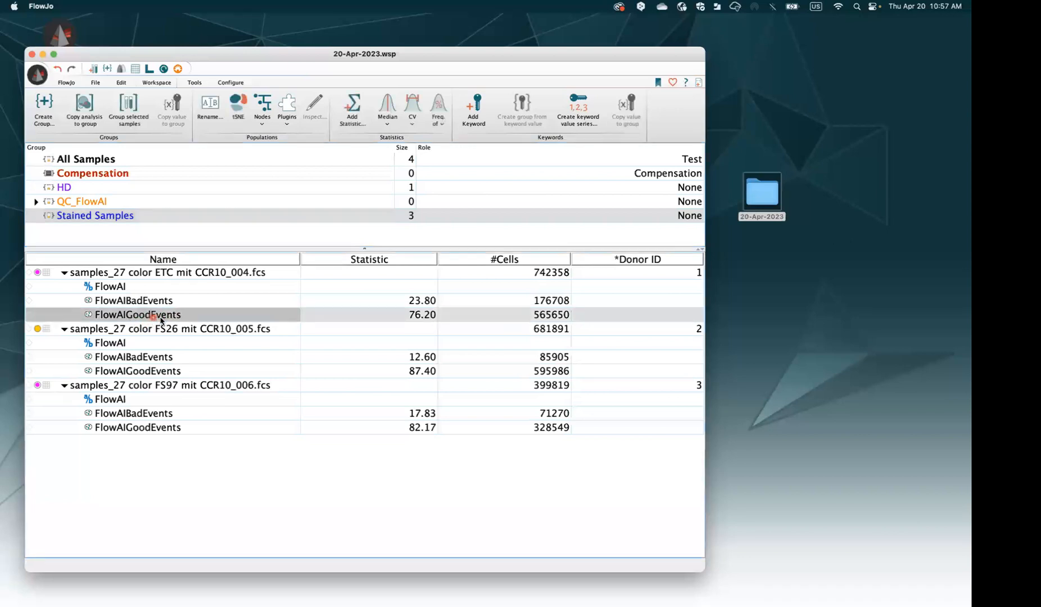
{"action": "left_click", "coordinate": [160, 374], "text": "super"}
{"action": "left_click", "coordinate": [184, 433], "text": "super"}
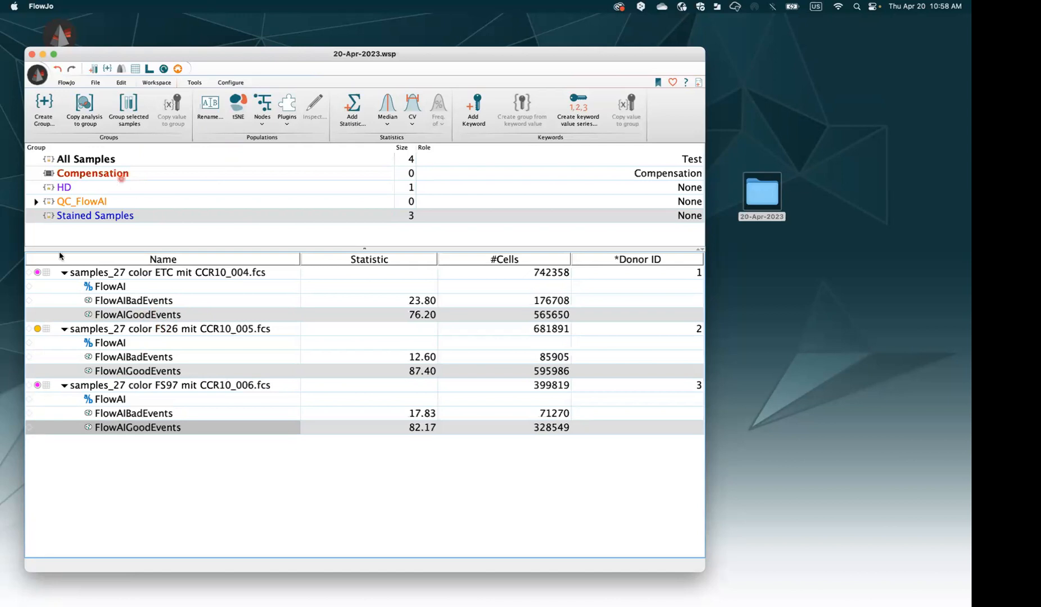
{"action": "left_click", "coordinate": [102, 84]}
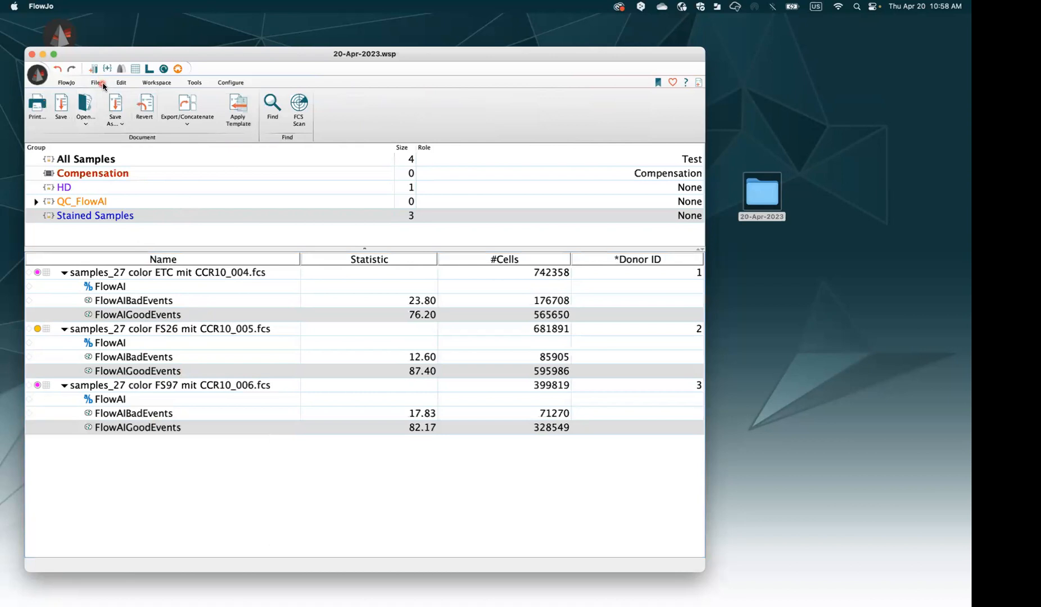
{"action": "left_click", "coordinate": [187, 123]}
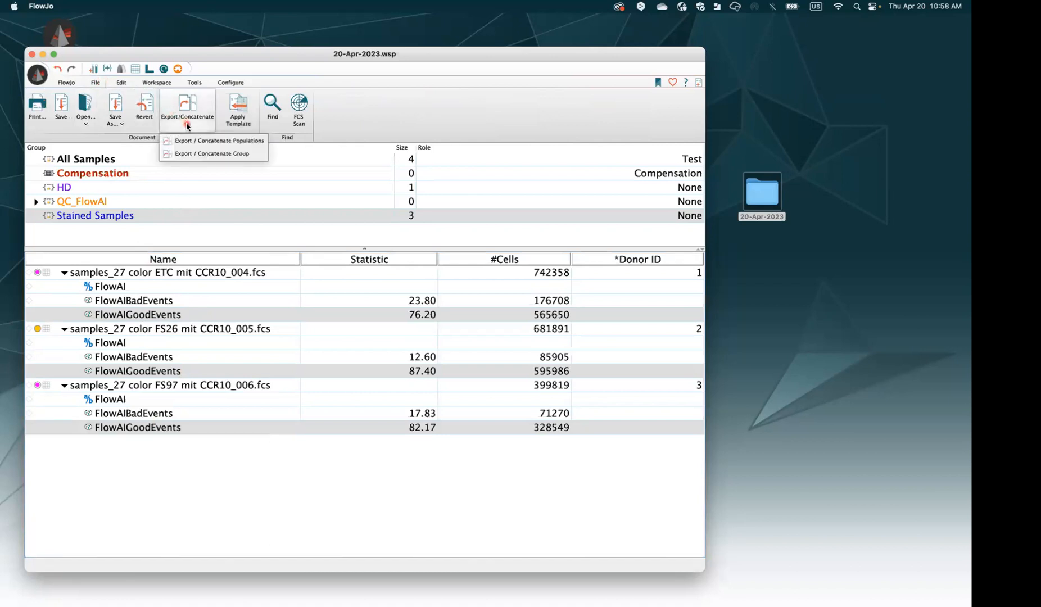
{"action": "left_click", "coordinate": [211, 141]}
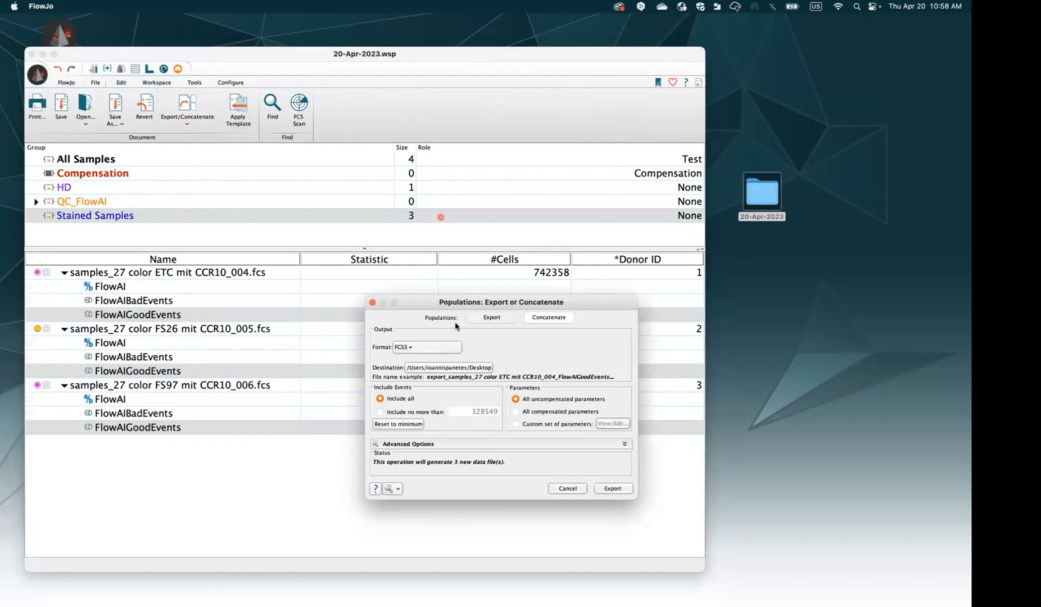
Export the three populations as separate FCS3 files with all events and the file prefix QC
{"action": "left_click_drag", "start_coordinate": [490, 306], "coordinate": [434, 214]}
{"action": "left_click", "coordinate": [339, 308]}
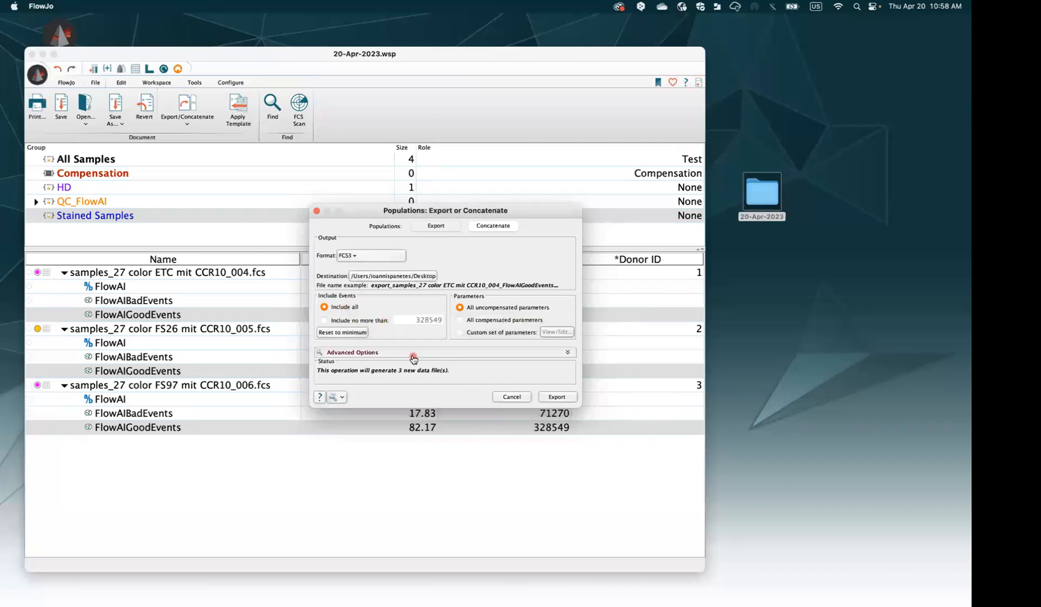
{"action": "left_click", "coordinate": [436, 225]}
{"action": "left_click", "coordinate": [413, 353]}
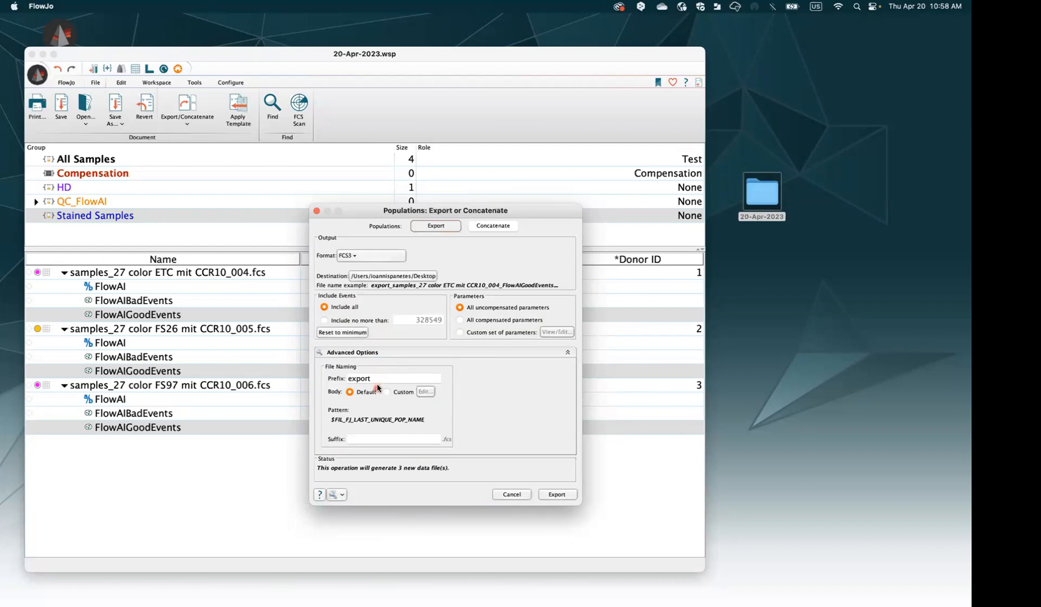
{"action": "double_click", "coordinate": [363, 379]}
{"action": "type", "text": "Qc"}
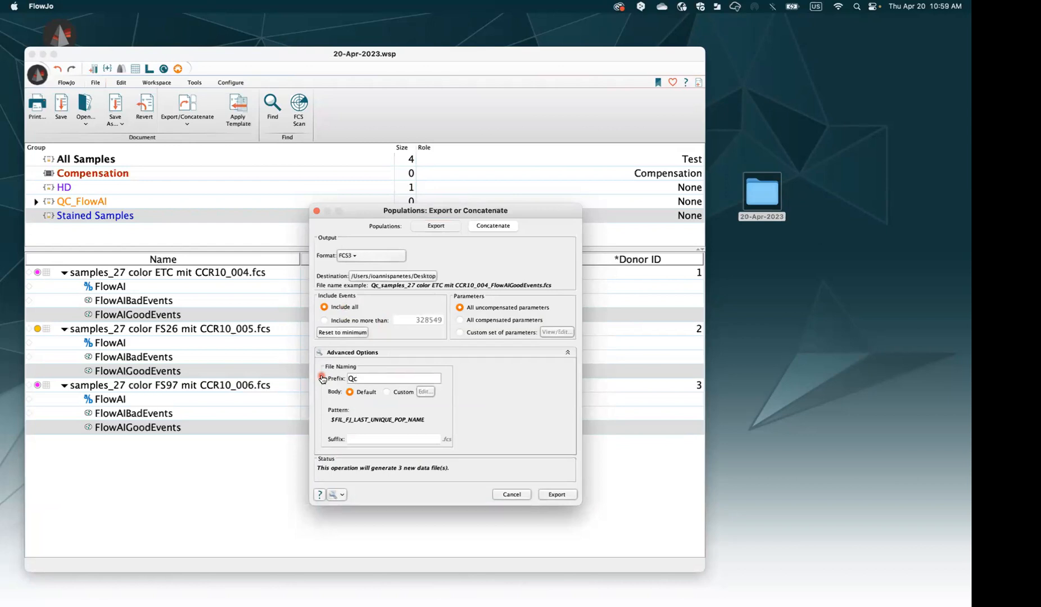
{"action": "key", "text": "BackSpace"}
{"action": "type", "text": "C"}
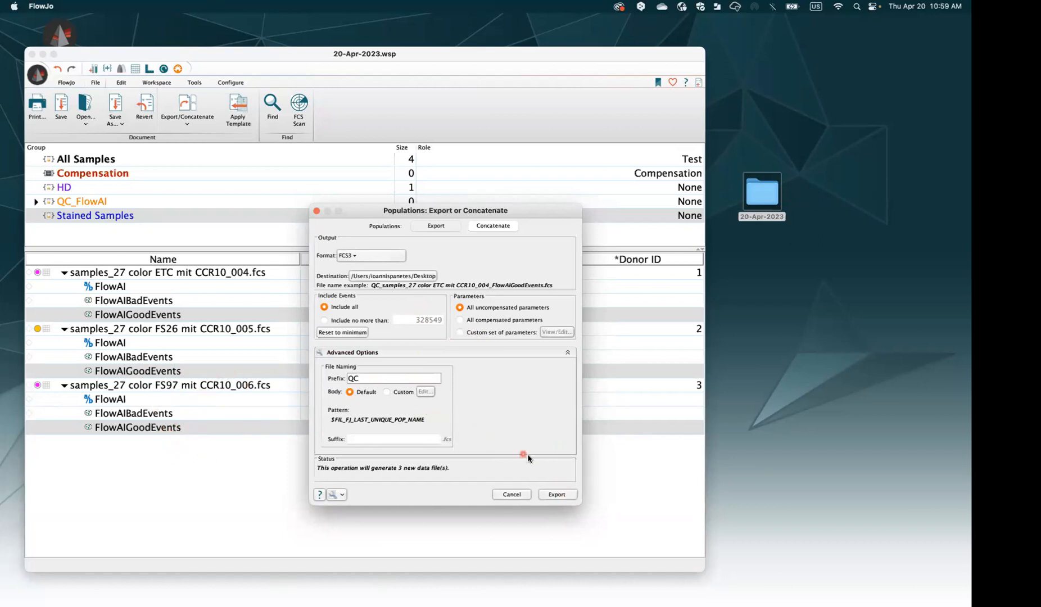
{"action": "left_click", "coordinate": [558, 494]}
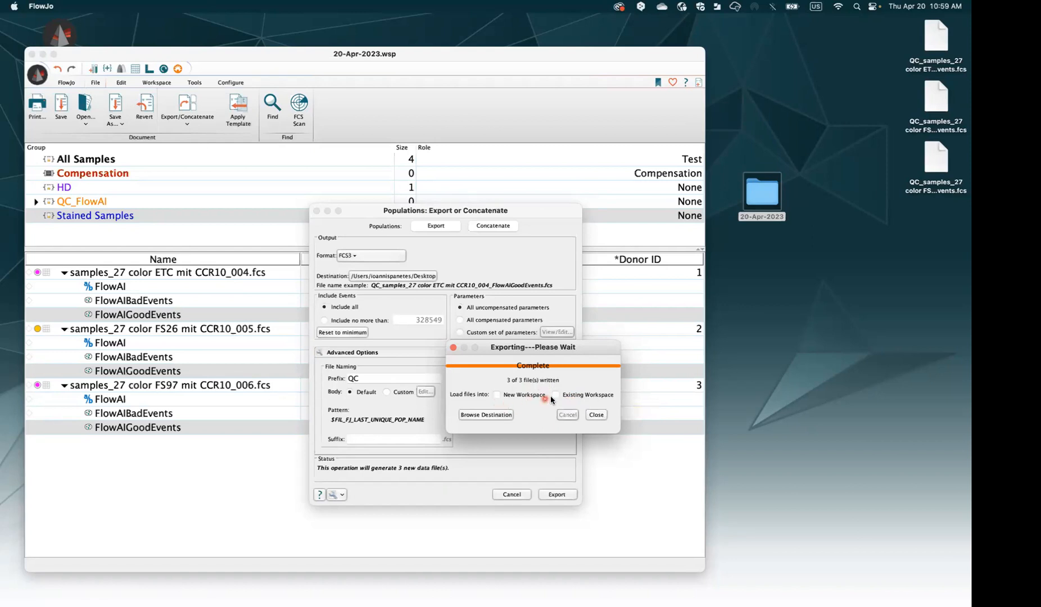
Load the exported QC files into the existing workspace and close the export windows
{"action": "left_click", "coordinate": [575, 396]}
{"action": "left_click", "coordinate": [596, 414]}
{"action": "left_click", "coordinate": [317, 211]}
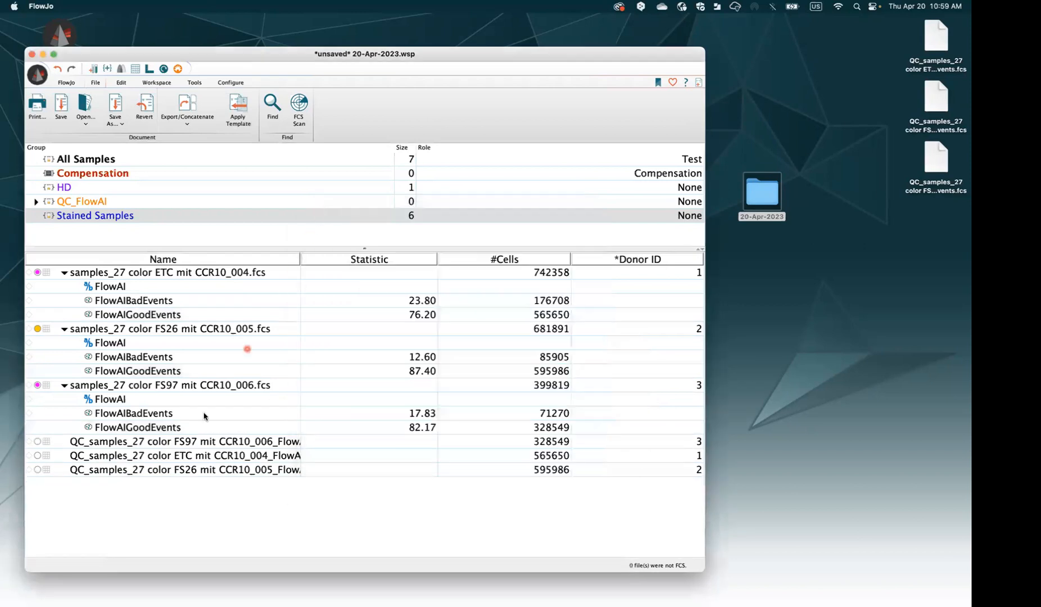
Select the three QC samples and widen the Name column to show their full names
{"action": "left_click", "coordinate": [177, 443]}
{"action": "left_click", "coordinate": [175, 469], "text": "shift"}
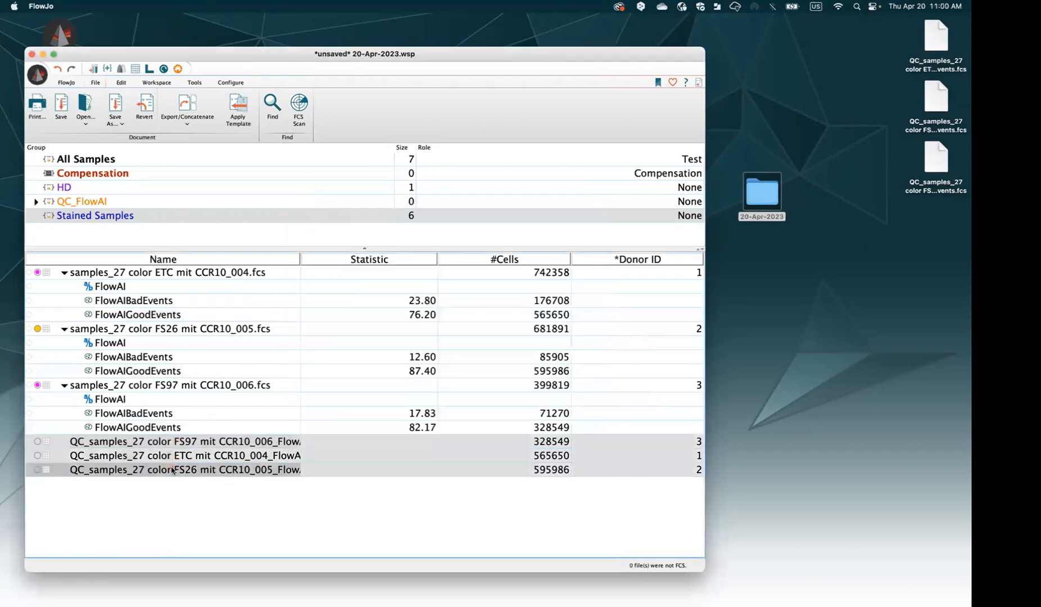
{"action": "left_click_drag", "start_coordinate": [304, 260], "coordinate": [371, 261]}
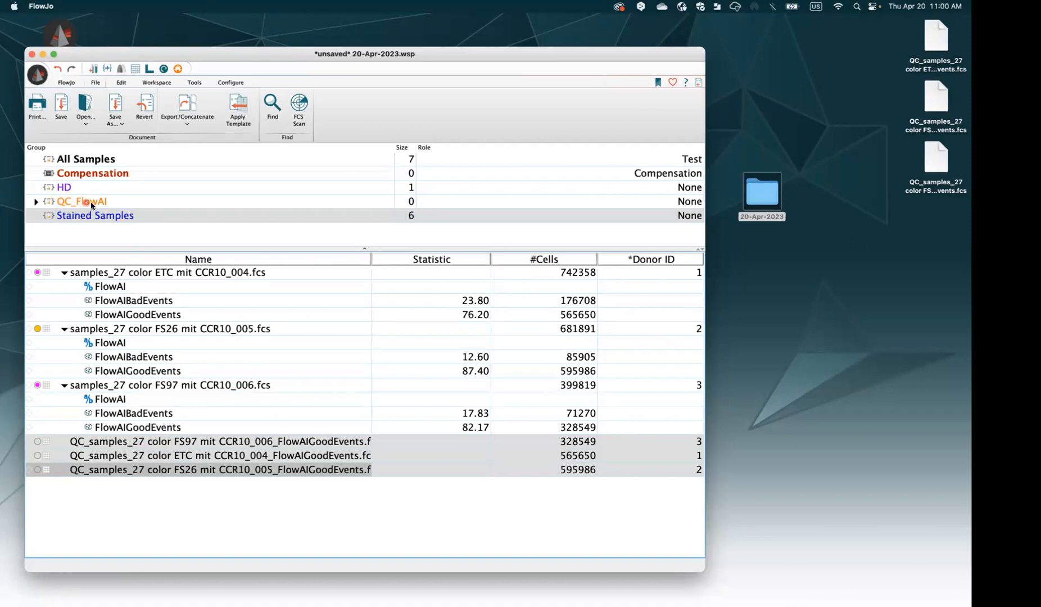
Move the three QC samples into QC_FlowAI and expand its gate tree to check PBMCs and CD45+
{"action": "left_click_drag", "start_coordinate": [159, 444], "coordinate": [109, 207]}
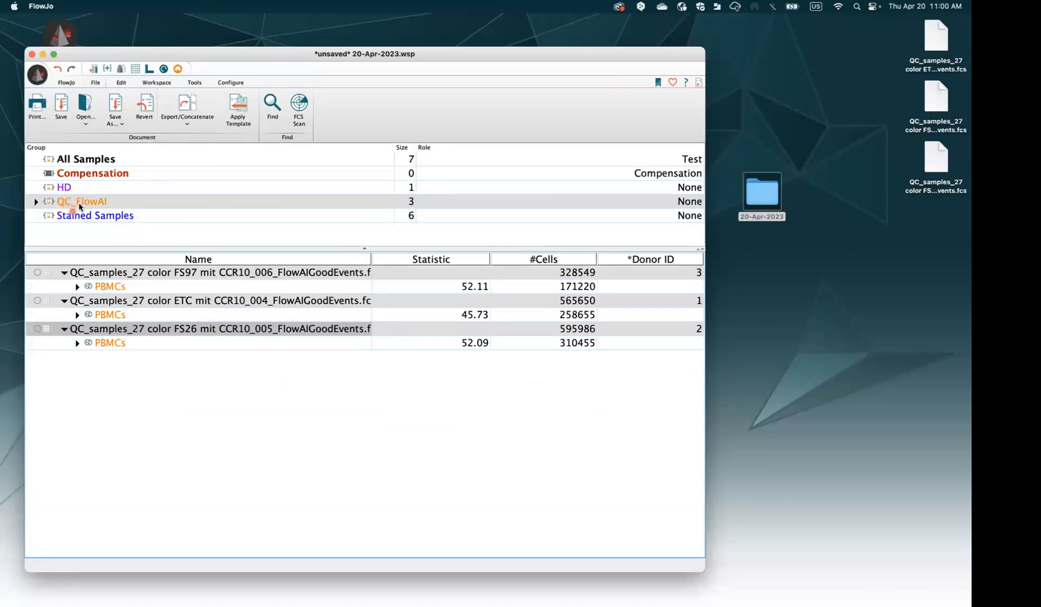
{"action": "left_click", "coordinate": [77, 288]}
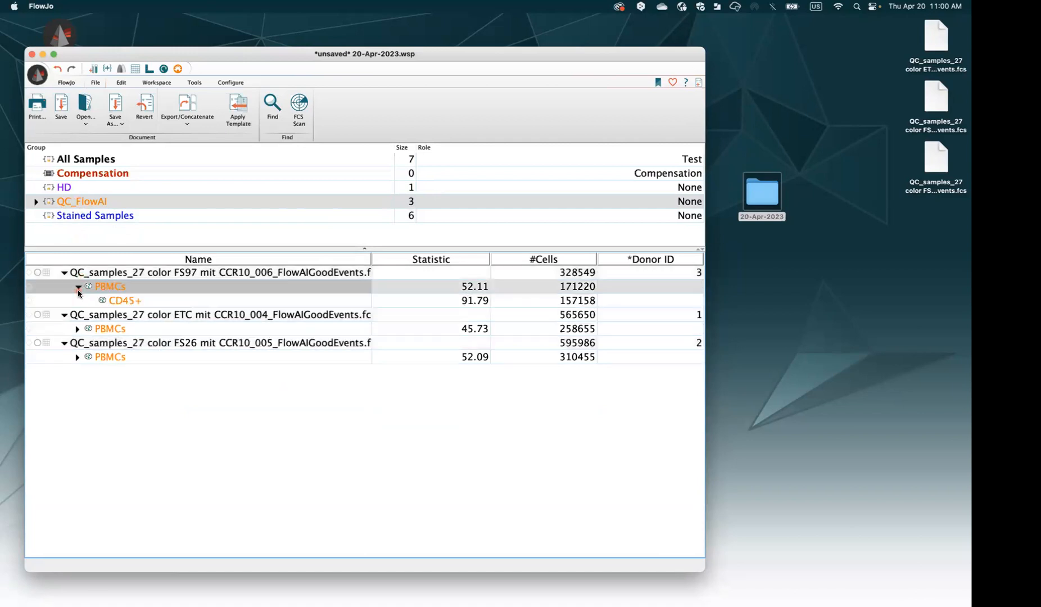
{"action": "left_click", "coordinate": [77, 287]}
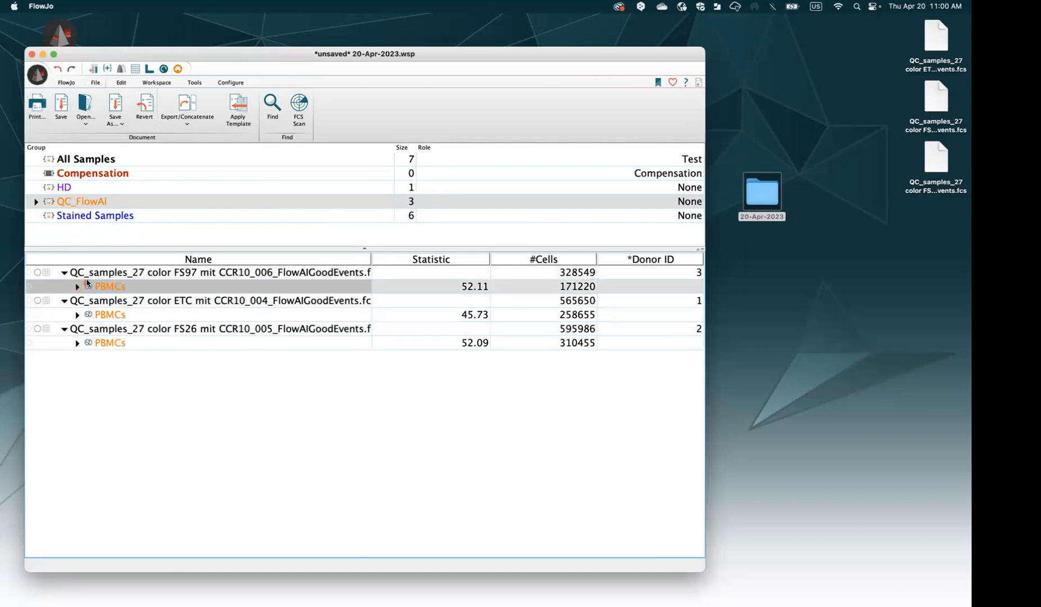
{"action": "left_click", "coordinate": [36, 202]}
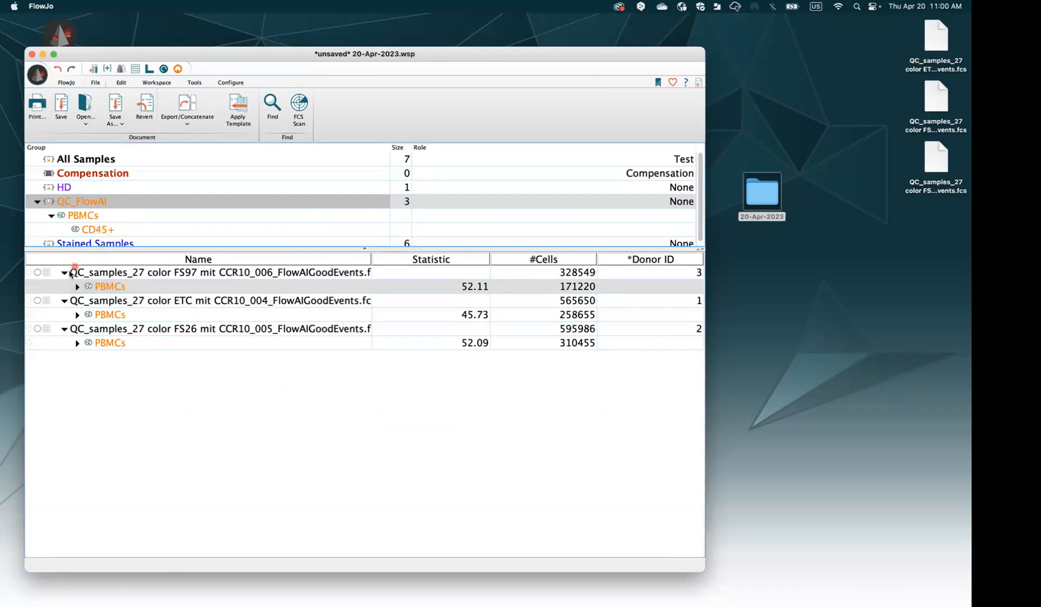
{"action": "left_click_drag", "start_coordinate": [704, 571], "coordinate": [750, 595]}
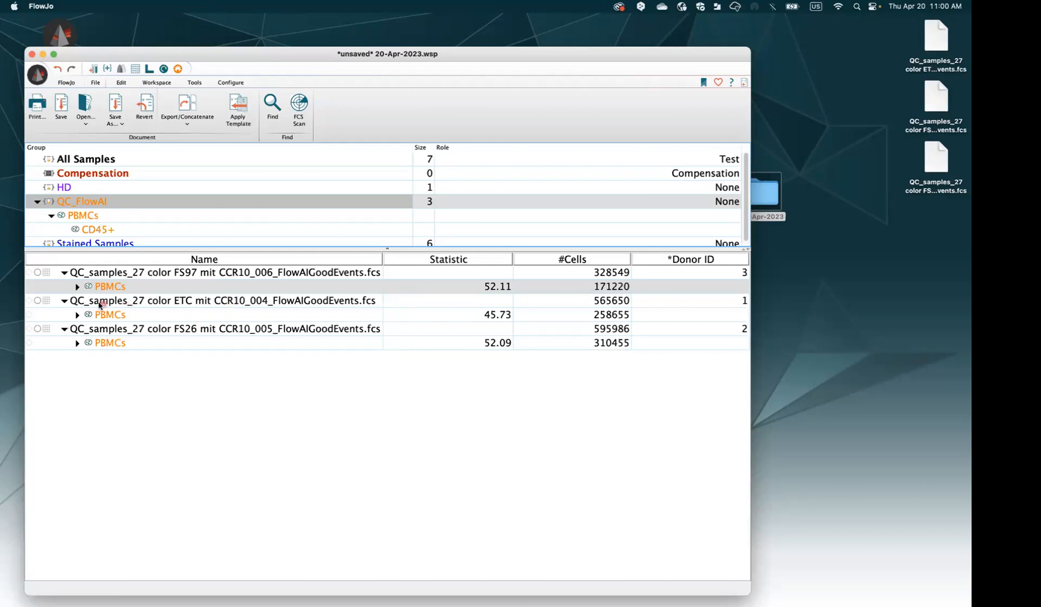
{"action": "left_click", "coordinate": [78, 288]}
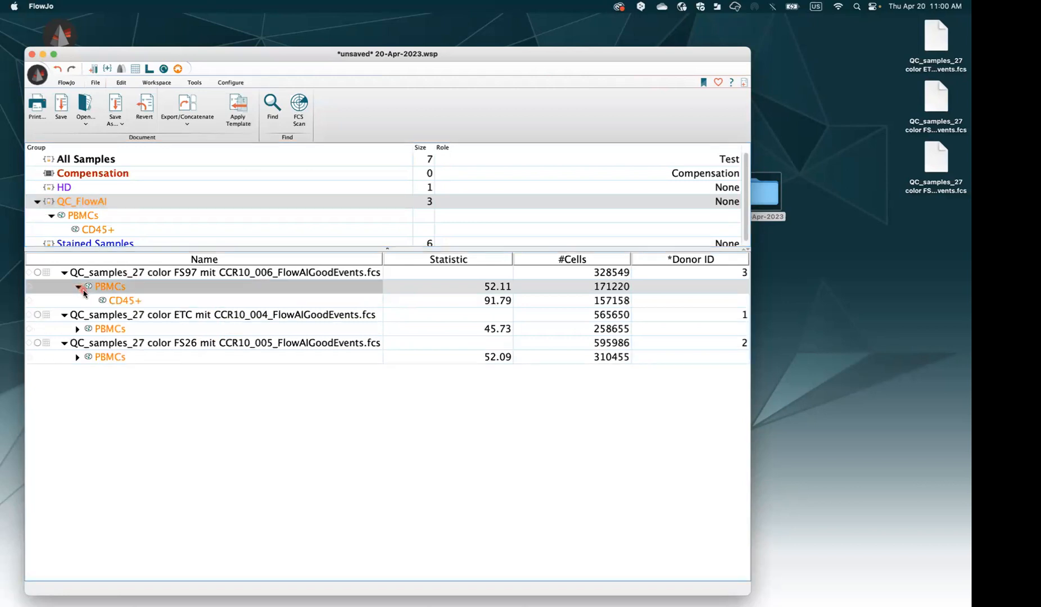
{"action": "left_click", "coordinate": [79, 287]}
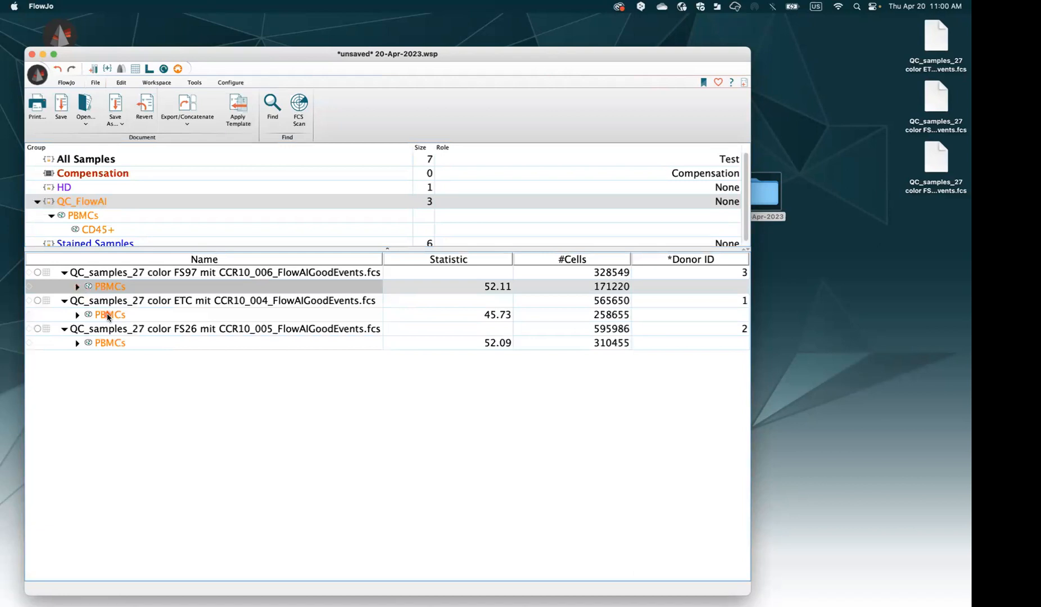
Open the first QC sample's scatter plot for inspection, then close it
{"action": "double_click", "coordinate": [108, 274]}
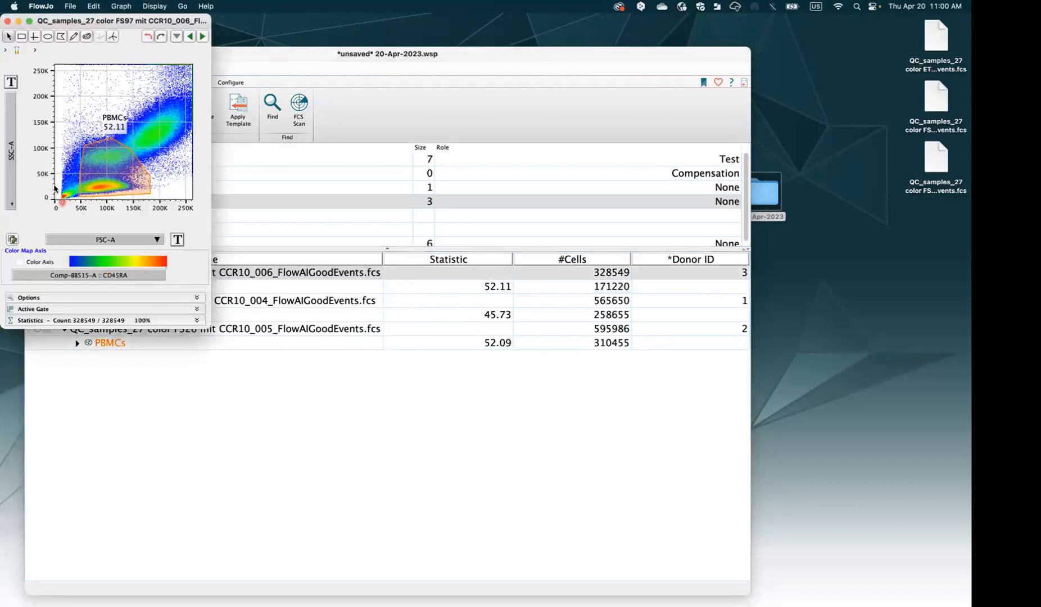
{"action": "left_click_drag", "start_coordinate": [99, 22], "coordinate": [202, 129]}
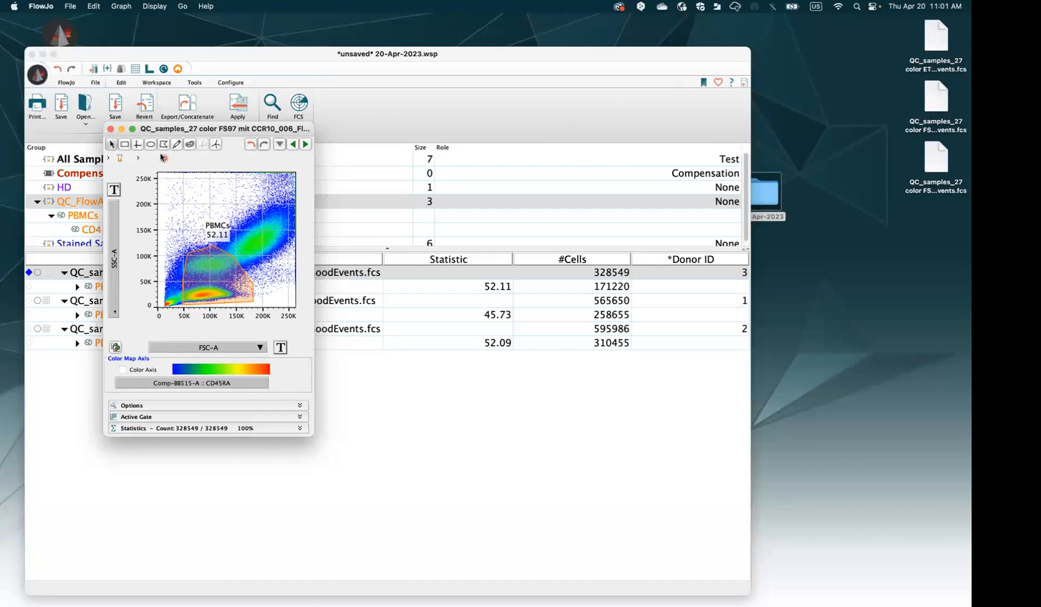
{"action": "left_click", "coordinate": [112, 129]}
Open the FS97 sample's CD45+ plot, view its parent PBMCs plot, then close both windows
{"action": "left_click", "coordinate": [78, 287]}
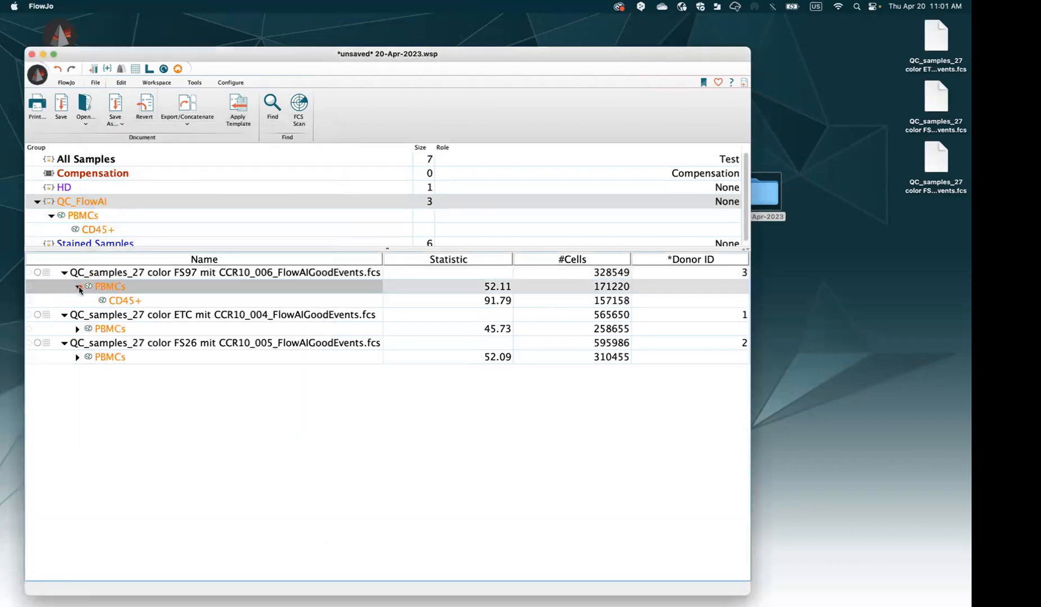
{"action": "double_click", "coordinate": [134, 304]}
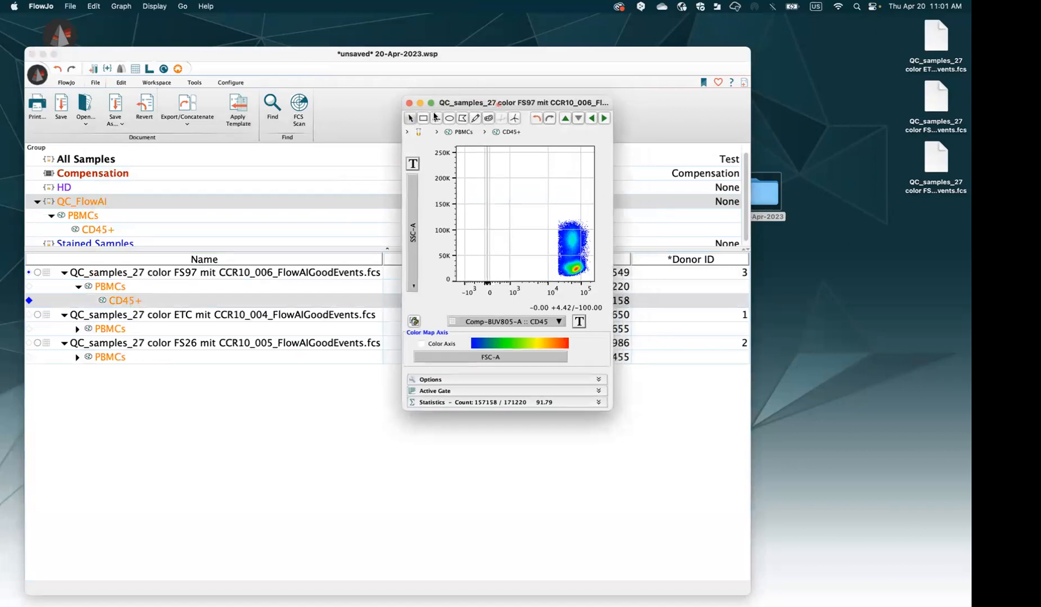
{"action": "left_click_drag", "start_coordinate": [492, 103], "coordinate": [340, 123]}
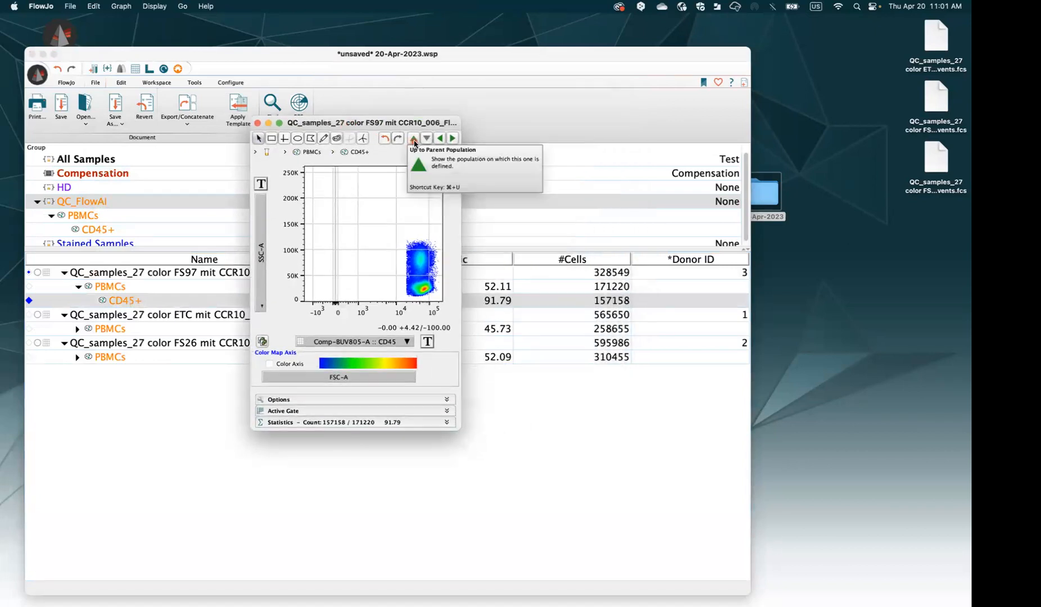
{"action": "left_click", "coordinate": [413, 139]}
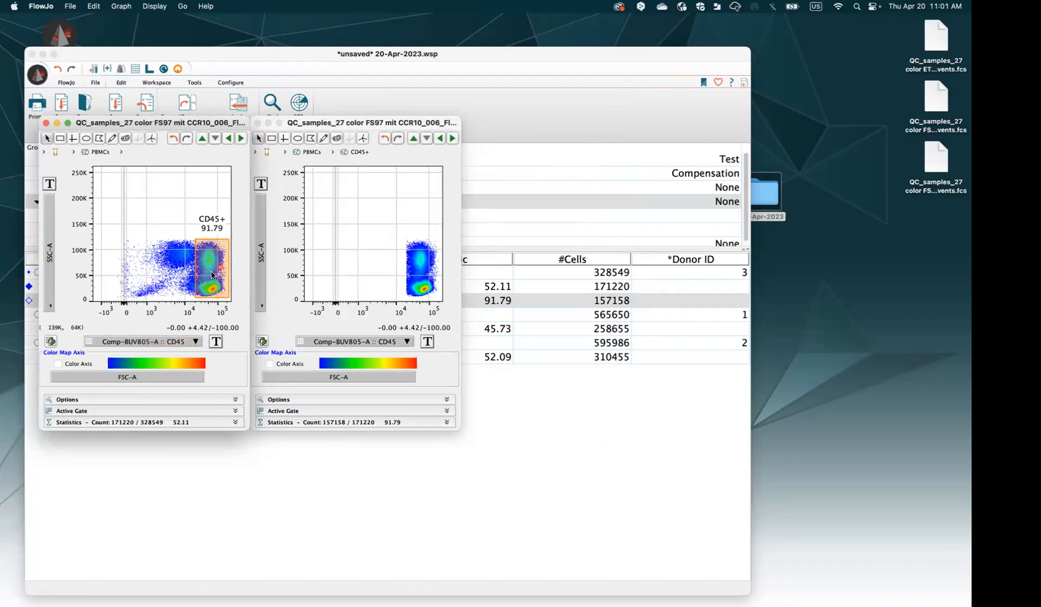
{"action": "left_click", "coordinate": [257, 123]}
{"action": "left_click", "coordinate": [47, 123]}
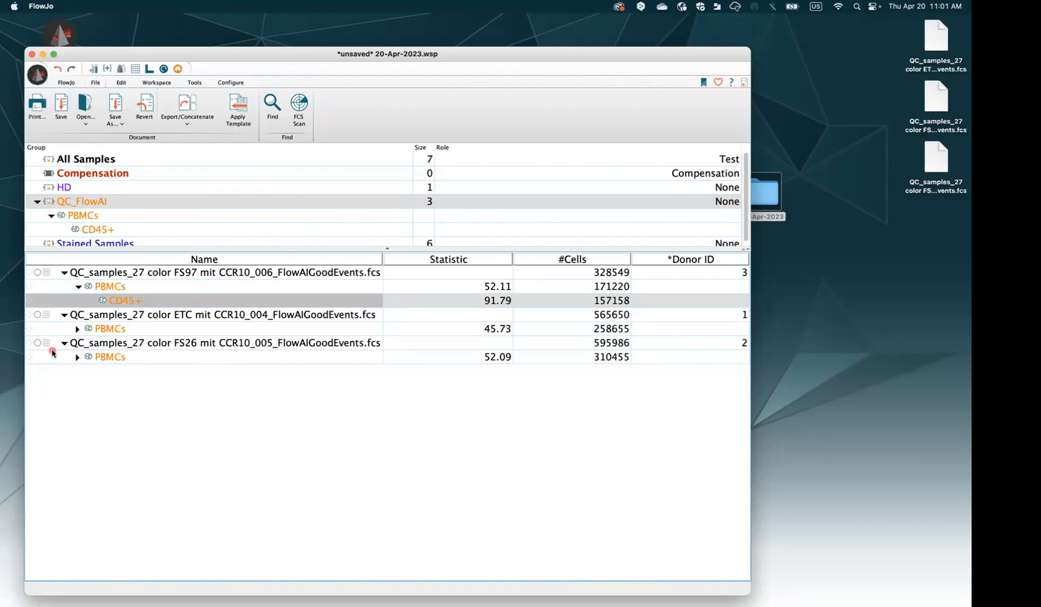
Expand the ETC and FS26 PBMCs gates and select all three CD45+ populations (91.79%, 79.51%, 76.77%)
{"action": "left_click", "coordinate": [77, 329]}
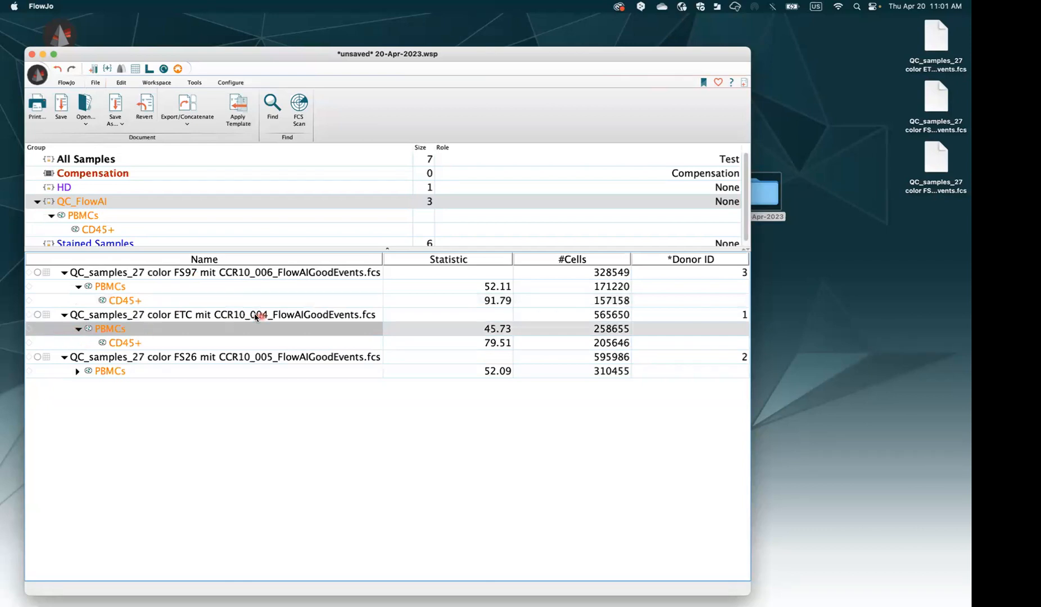
{"action": "left_click", "coordinate": [144, 340]}
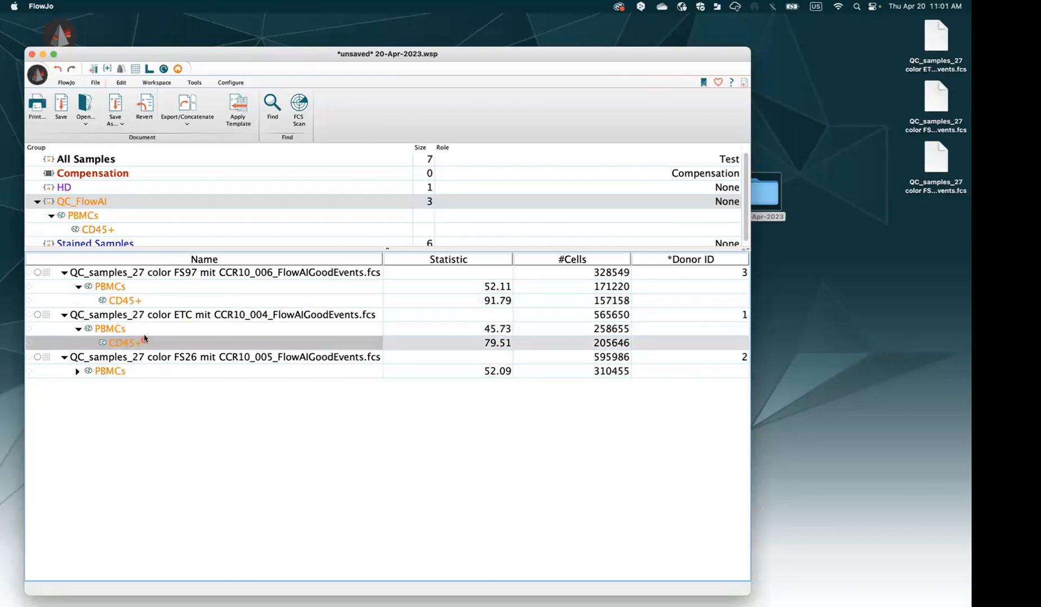
{"action": "left_click", "coordinate": [143, 302], "text": "super"}
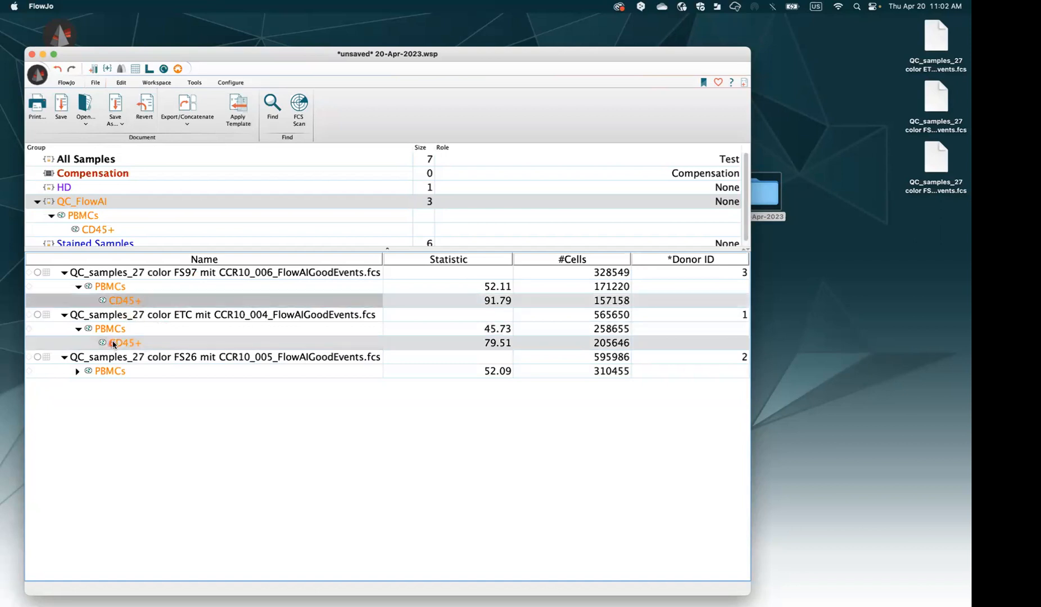
{"action": "left_click", "coordinate": [79, 374]}
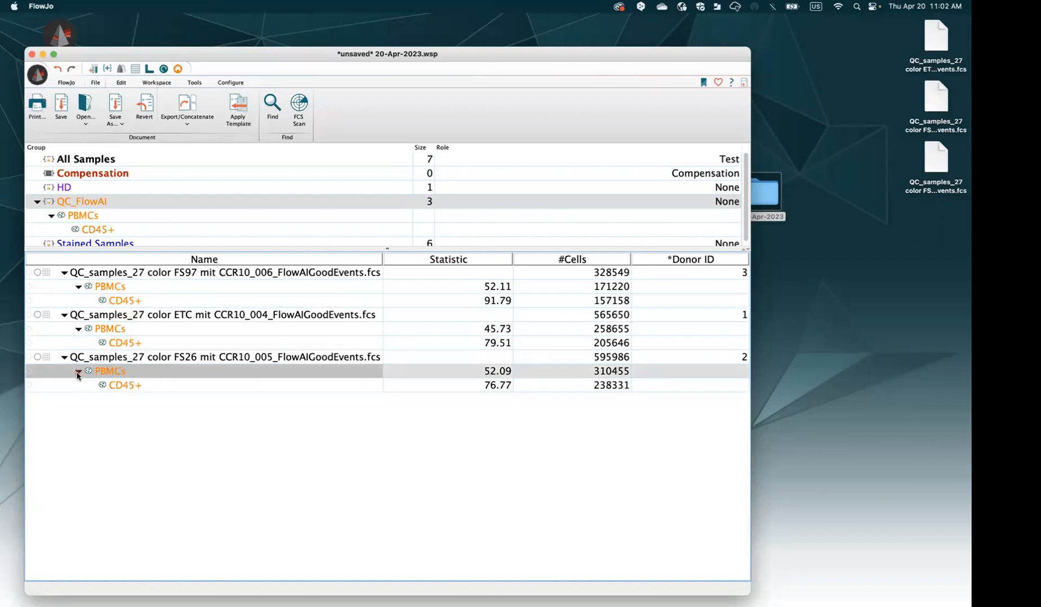
{"action": "left_click", "coordinate": [131, 388]}
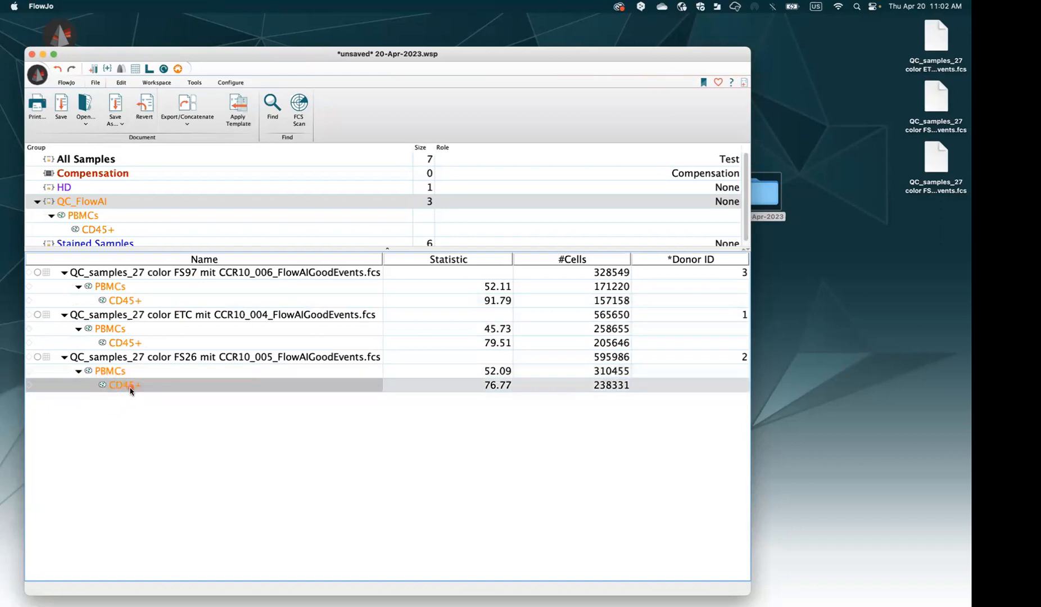
{"action": "left_click", "coordinate": [131, 344], "text": "super"}
{"action": "left_click", "coordinate": [134, 301], "text": "super"}
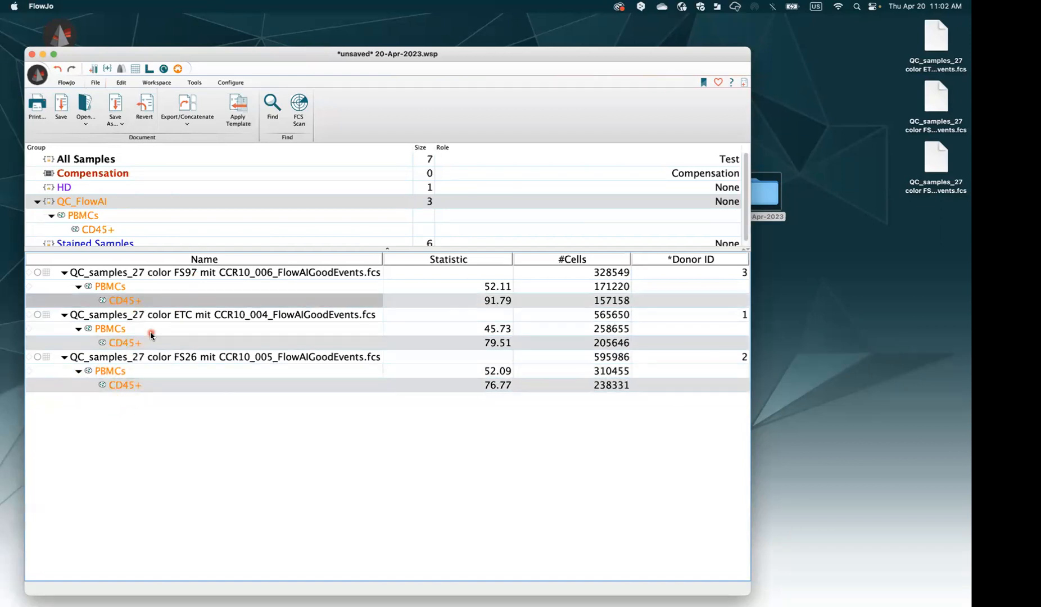
Set up concatenation of the CD45+ populations, limited to no more than 100000 events
{"action": "left_click", "coordinate": [198, 128]}
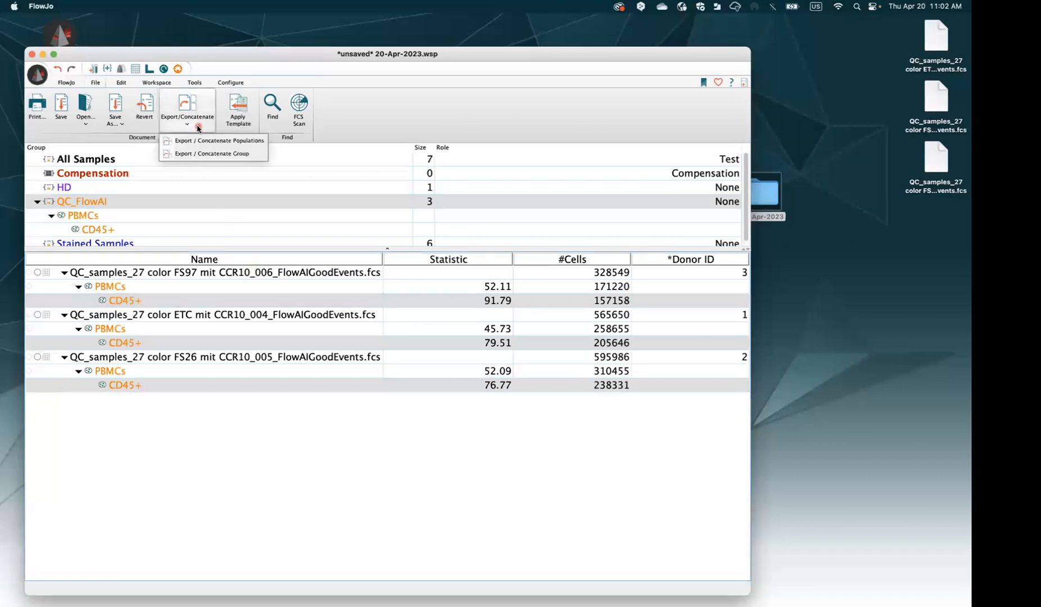
{"action": "left_click", "coordinate": [228, 145]}
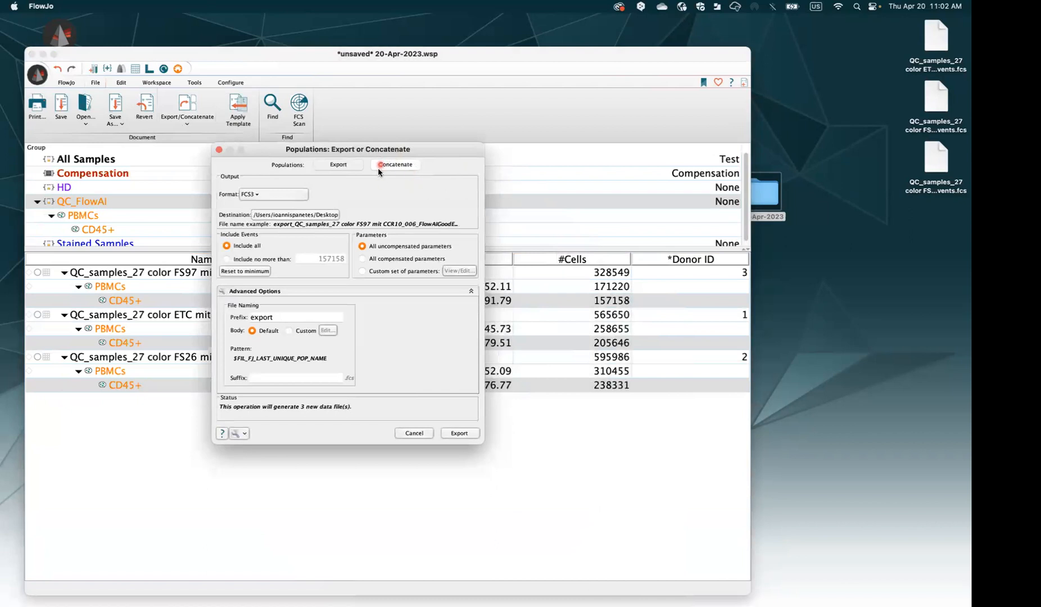
{"action": "left_click", "coordinate": [395, 164]}
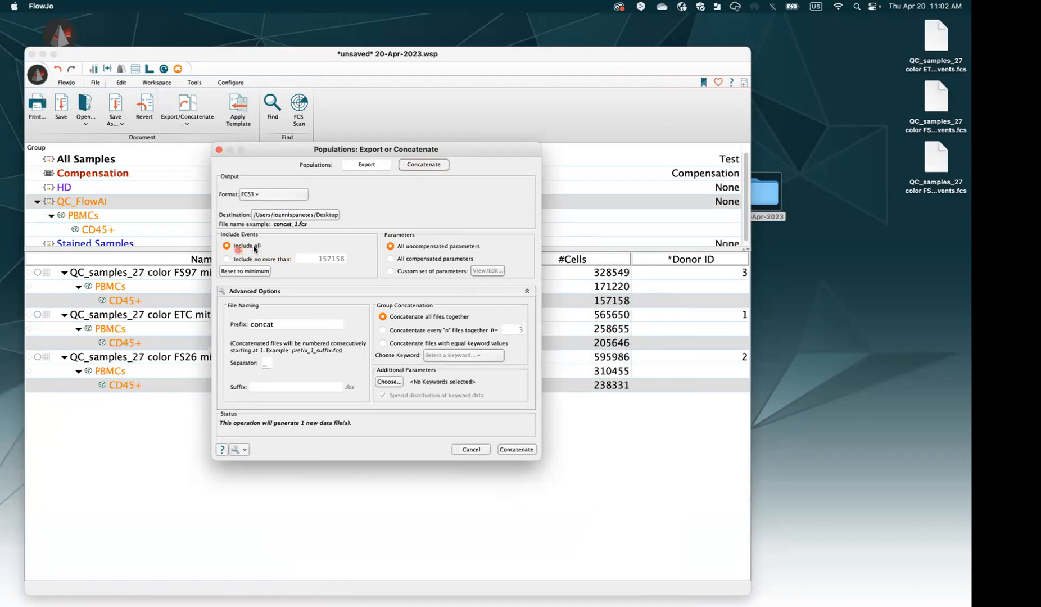
{"action": "left_click", "coordinate": [243, 259]}
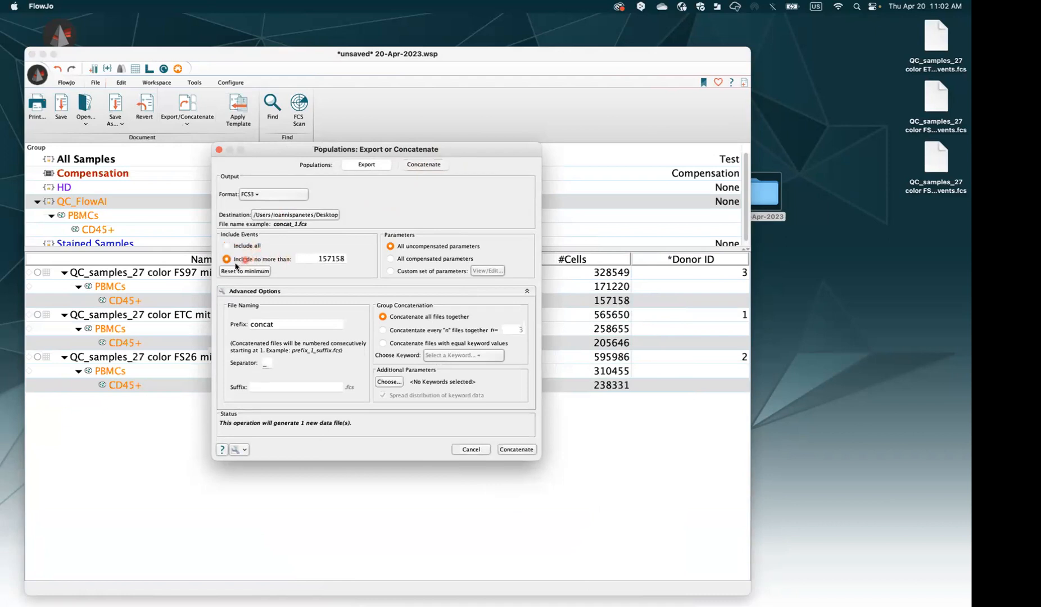
{"action": "double_click", "coordinate": [314, 260]}
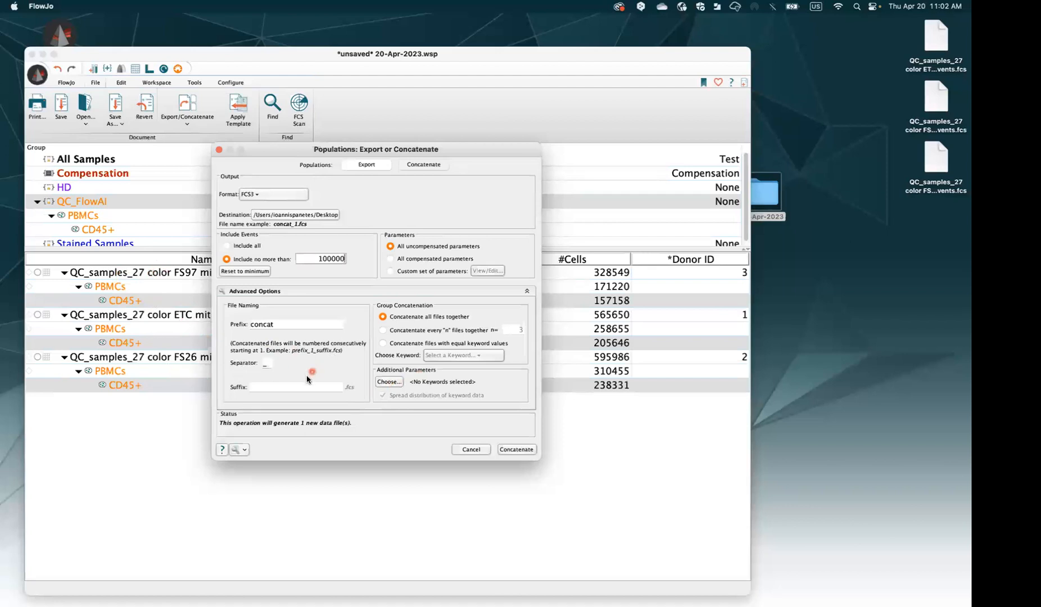
Add the *Donor ID keyword as an extra parameter with spread distribution
{"action": "left_click", "coordinate": [391, 383]}
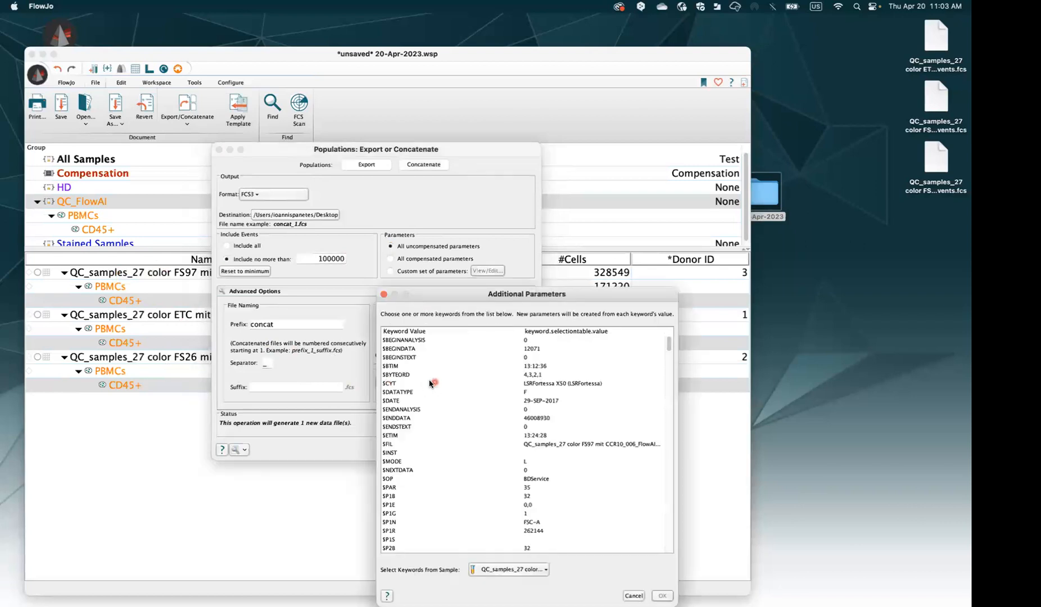
{"action": "left_click_drag", "start_coordinate": [512, 360], "coordinate": [423, 162]}
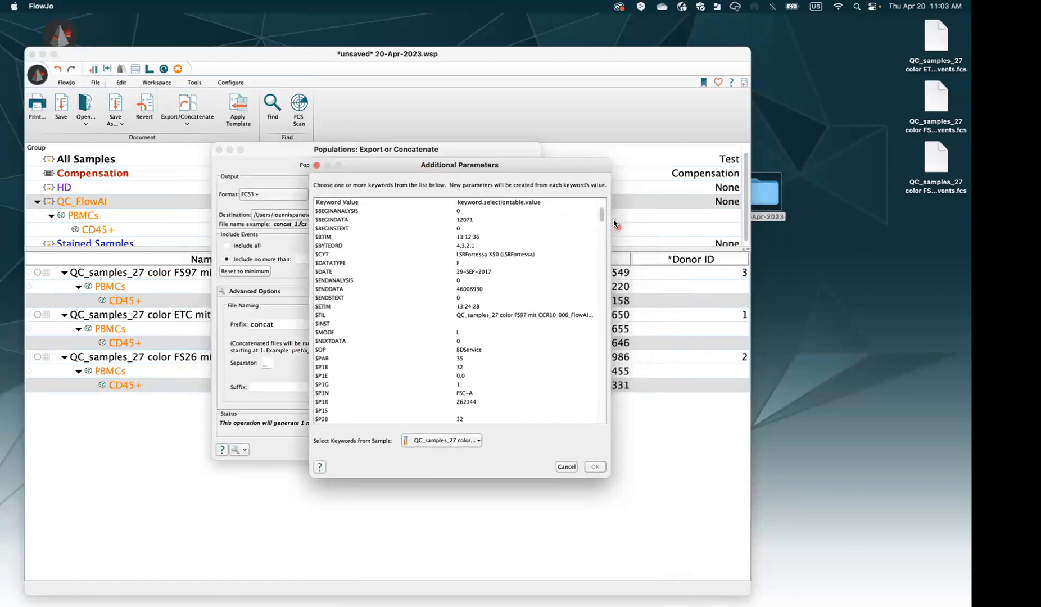
{"action": "left_click_drag", "start_coordinate": [602, 217], "coordinate": [601, 400]}
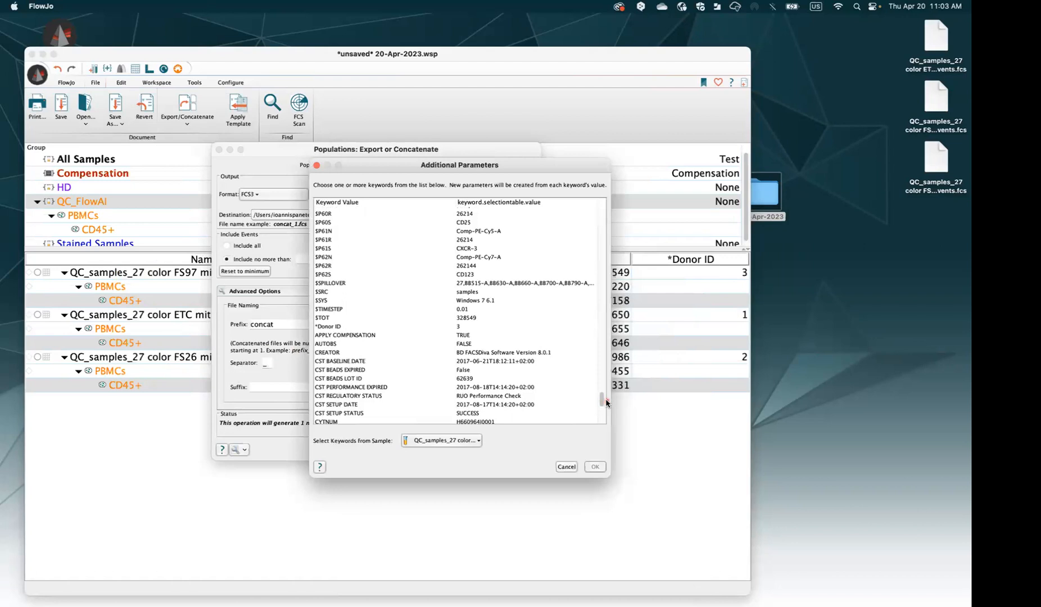
{"action": "left_click", "coordinate": [368, 327]}
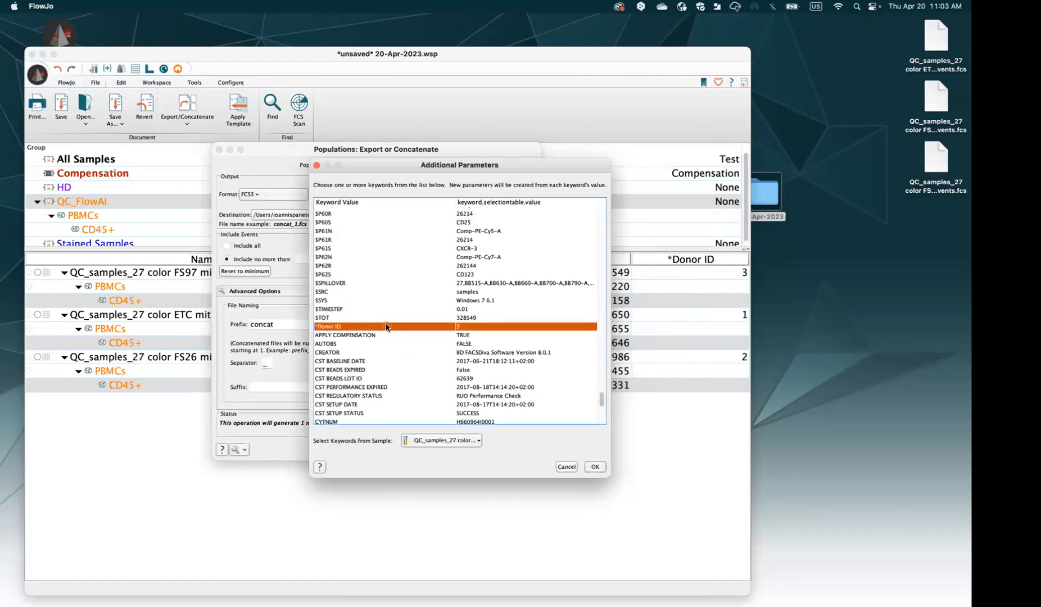
{"action": "left_click", "coordinate": [595, 468]}
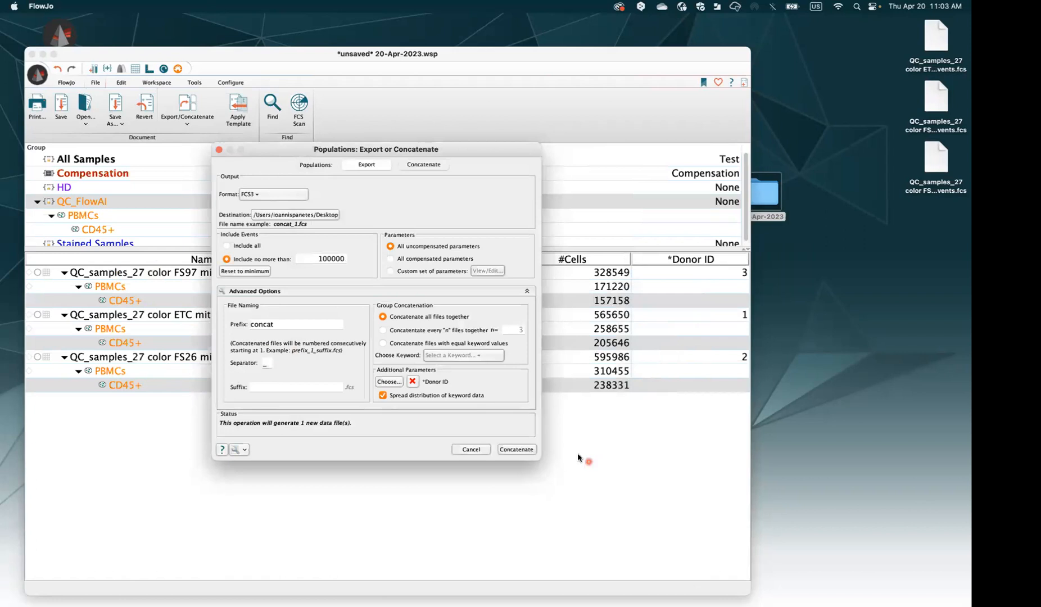
{"action": "left_click", "coordinate": [437, 395]}
Close the concatenate dialog without running it, collapse QC_FlowAI and show the HD group's samples
{"action": "left_click", "coordinate": [477, 450]}
{"action": "left_click_drag", "start_coordinate": [355, 248], "coordinate": [351, 279]}
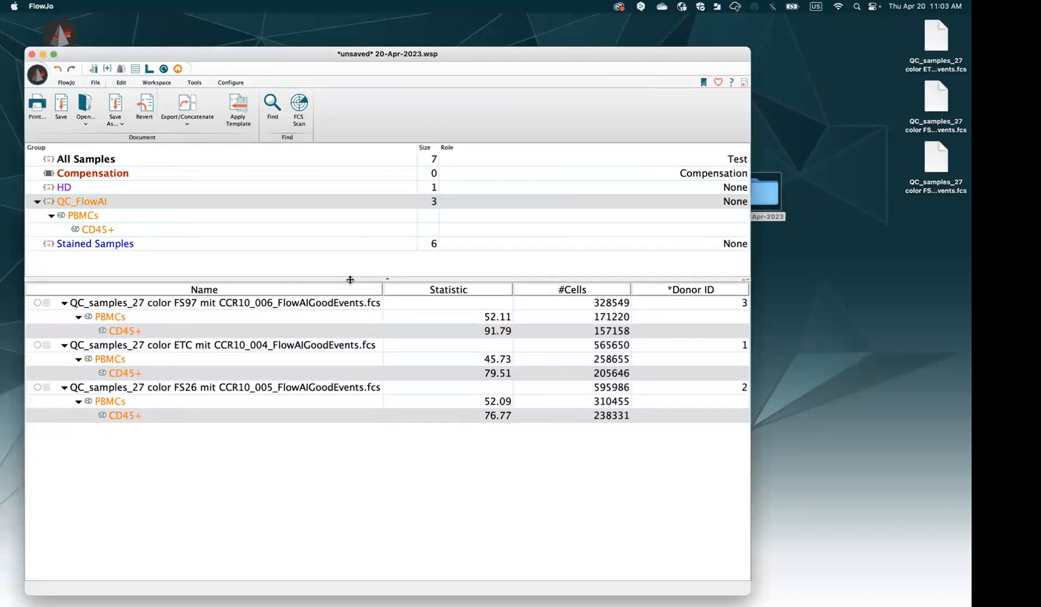
{"action": "left_click", "coordinate": [37, 202]}
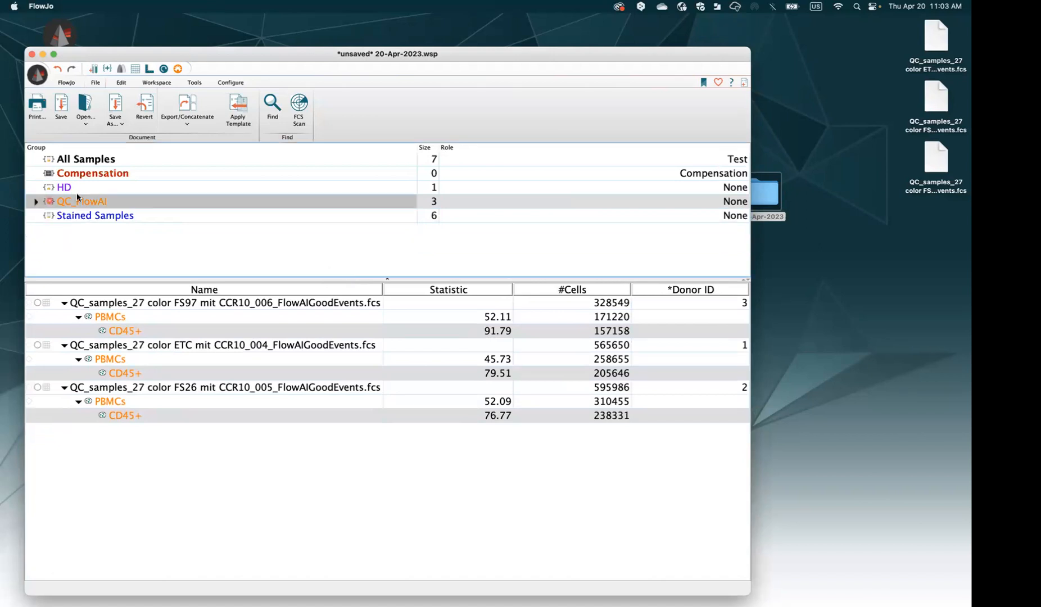
{"action": "left_click", "coordinate": [79, 191]}
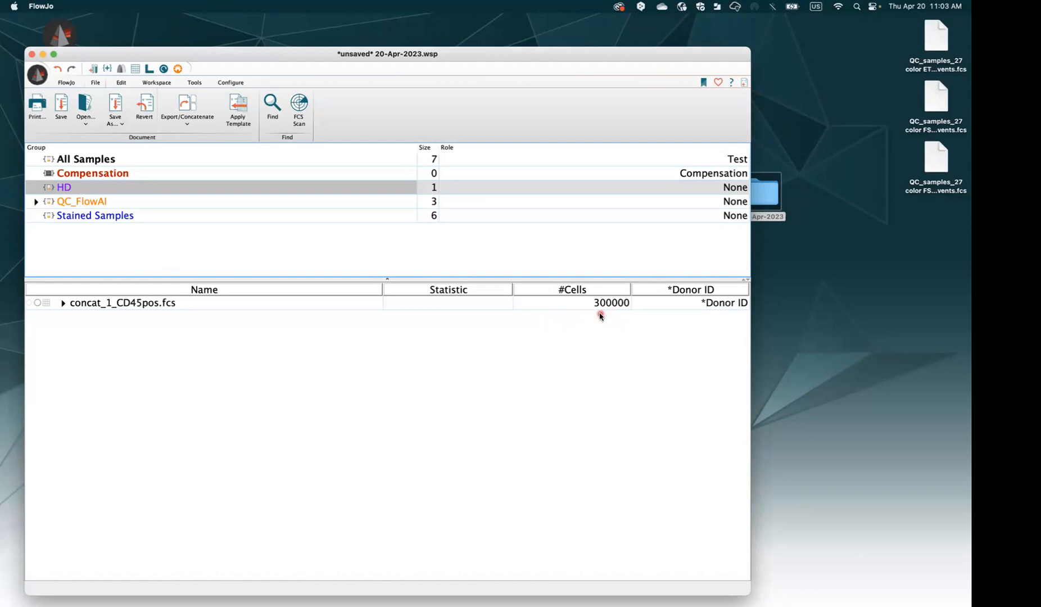
Open a plot of concat_1_CD45pos.fcs and put *Donor ID on its X axis
{"action": "left_click", "coordinate": [215, 305]}
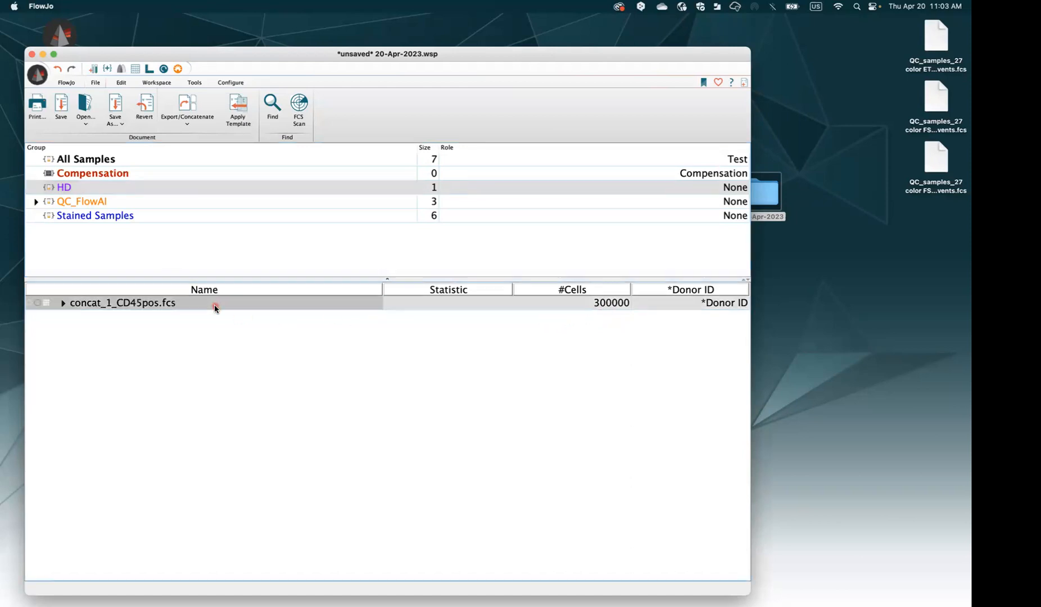
{"action": "double_click", "coordinate": [215, 305]}
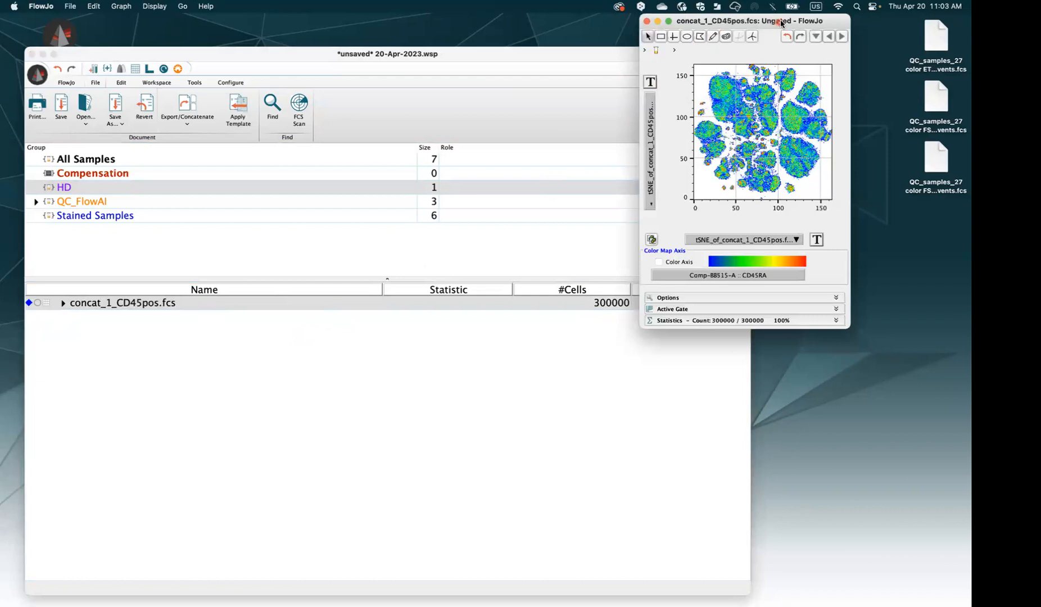
{"action": "left_click_drag", "start_coordinate": [781, 23], "coordinate": [542, 137]}
{"action": "left_click", "coordinate": [490, 355]}
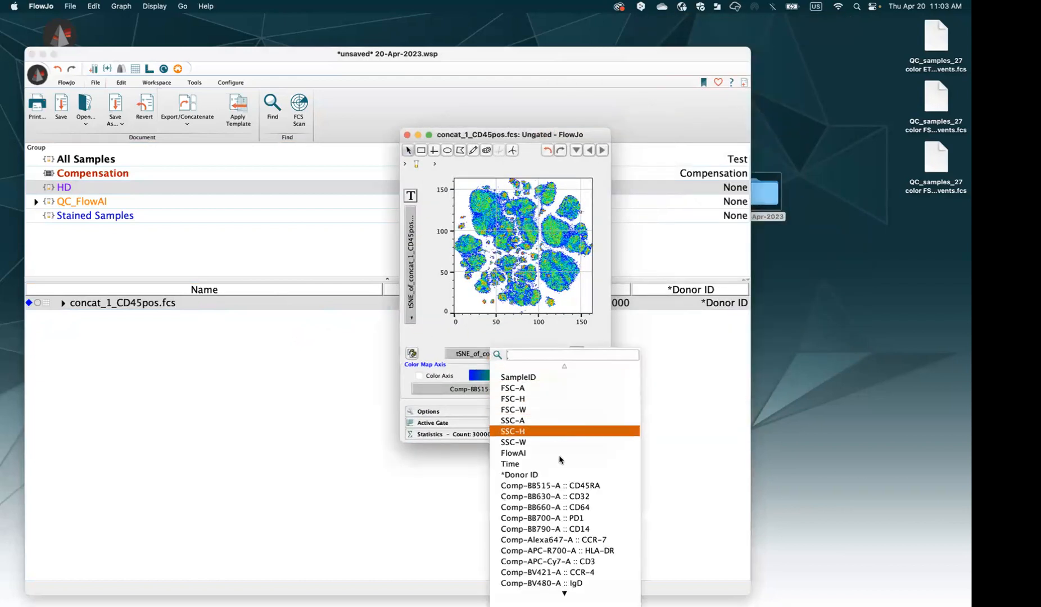
{"action": "left_click", "coordinate": [554, 478]}
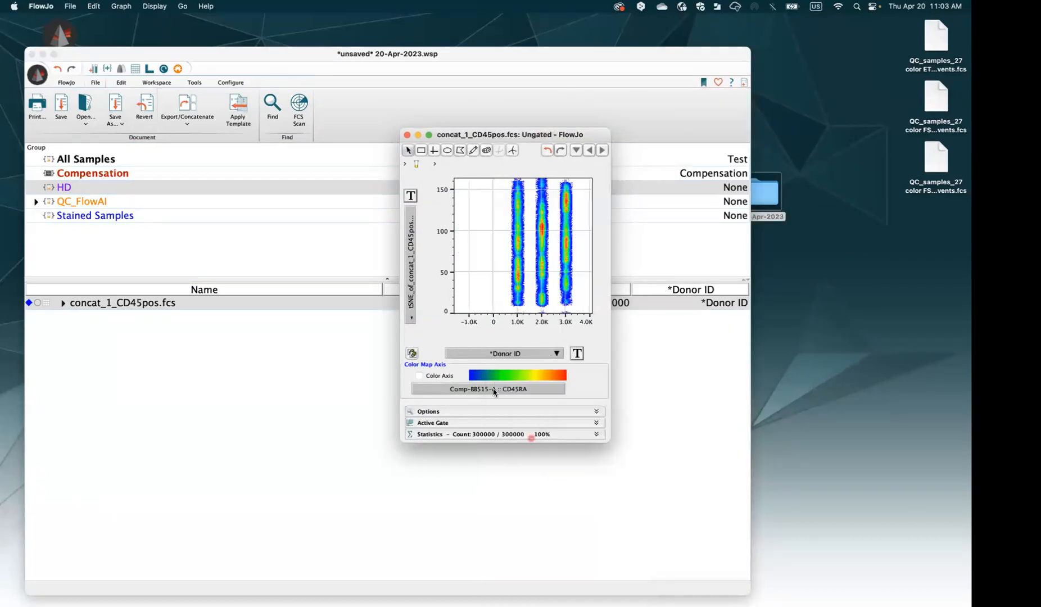
{"action": "left_click", "coordinate": [409, 285]}
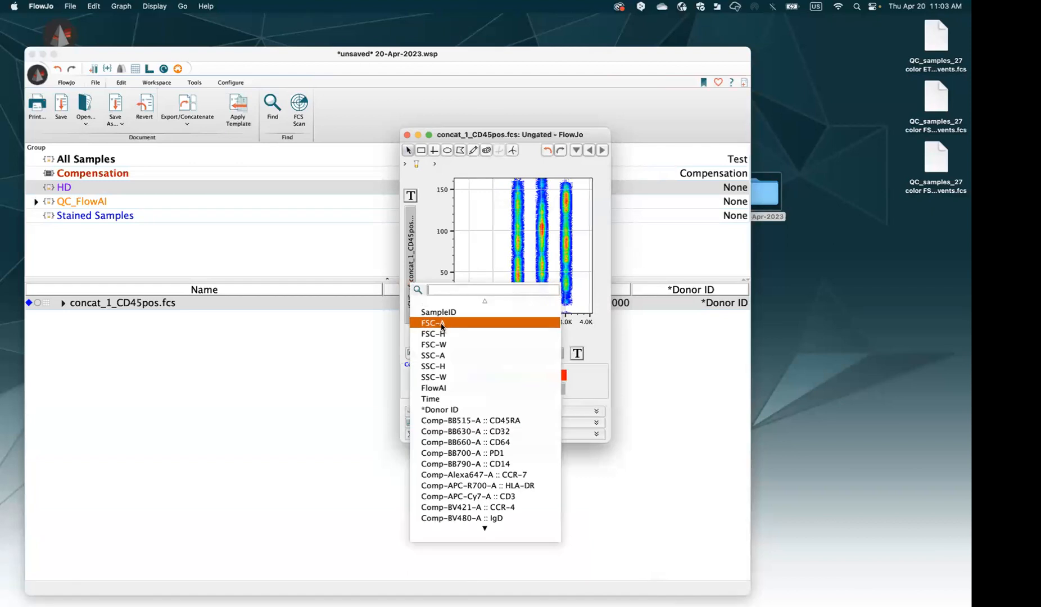
Reposition the concat_1_CD45pos.fcs Donor ID plot window down and left over the workspace
{"action": "left_click_drag", "start_coordinate": [453, 142], "coordinate": [348, 162]}
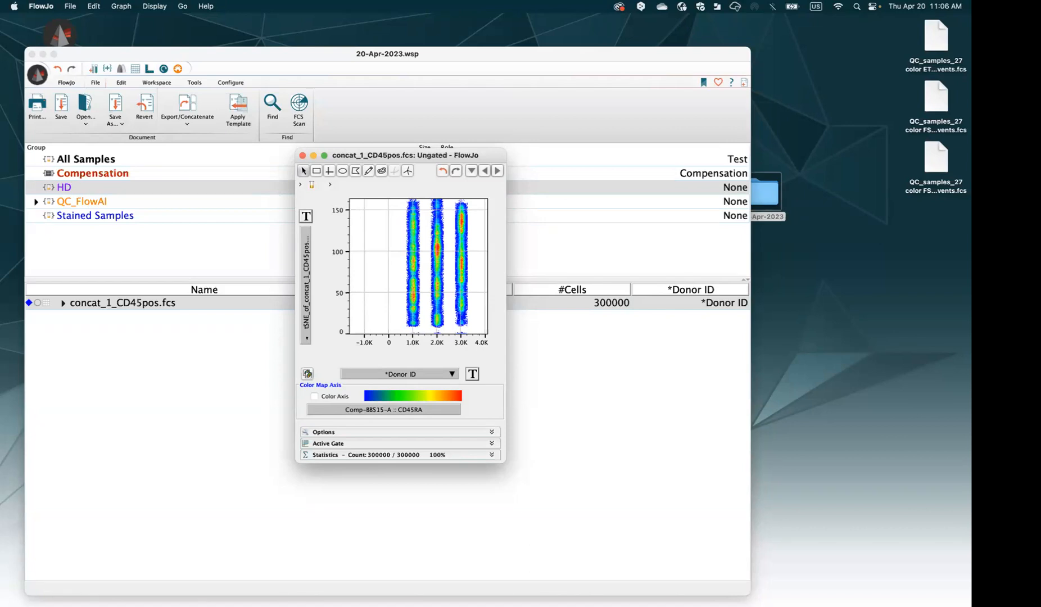
{"action": "left_click_drag", "start_coordinate": [379, 158], "coordinate": [358, 160]}
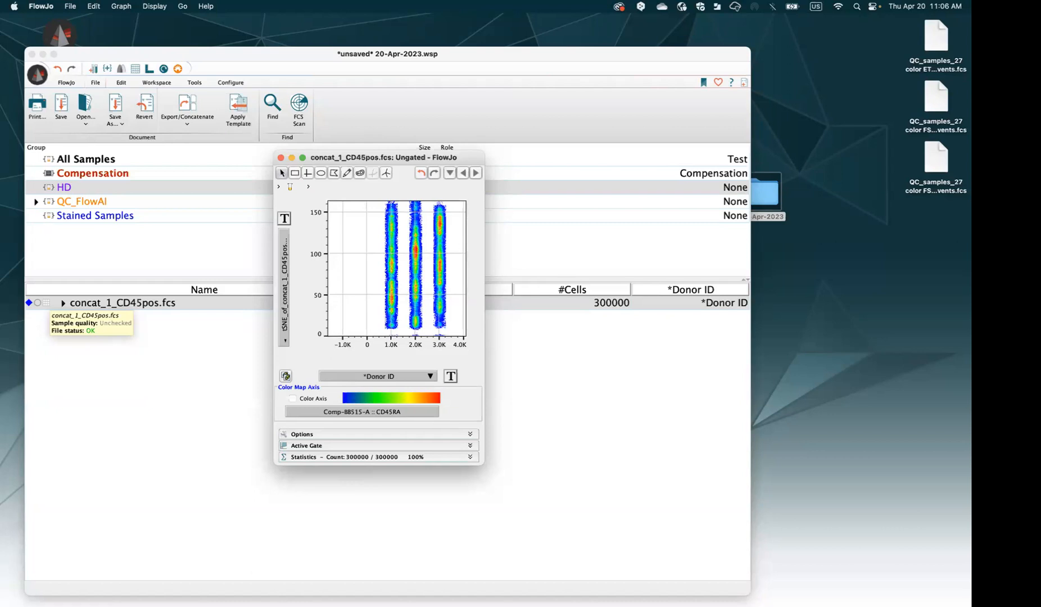
Close the concat graph and select the three Stained Samples donor rows, including FS26 and FS97, for export
{"action": "left_click", "coordinate": [280, 158]}
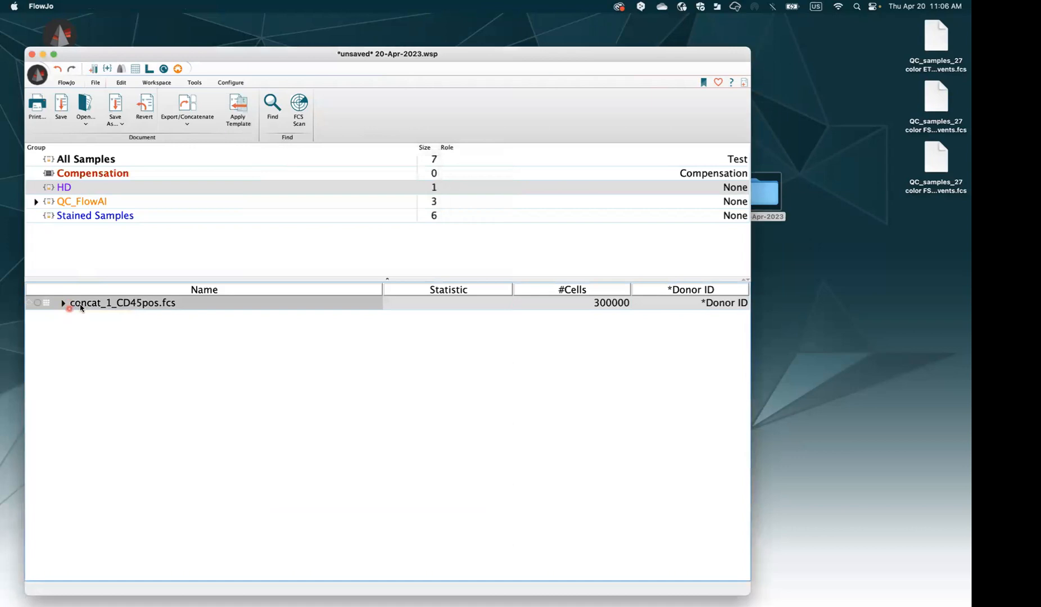
{"action": "left_click", "coordinate": [99, 217]}
{"action": "left_click", "coordinate": [135, 307]}
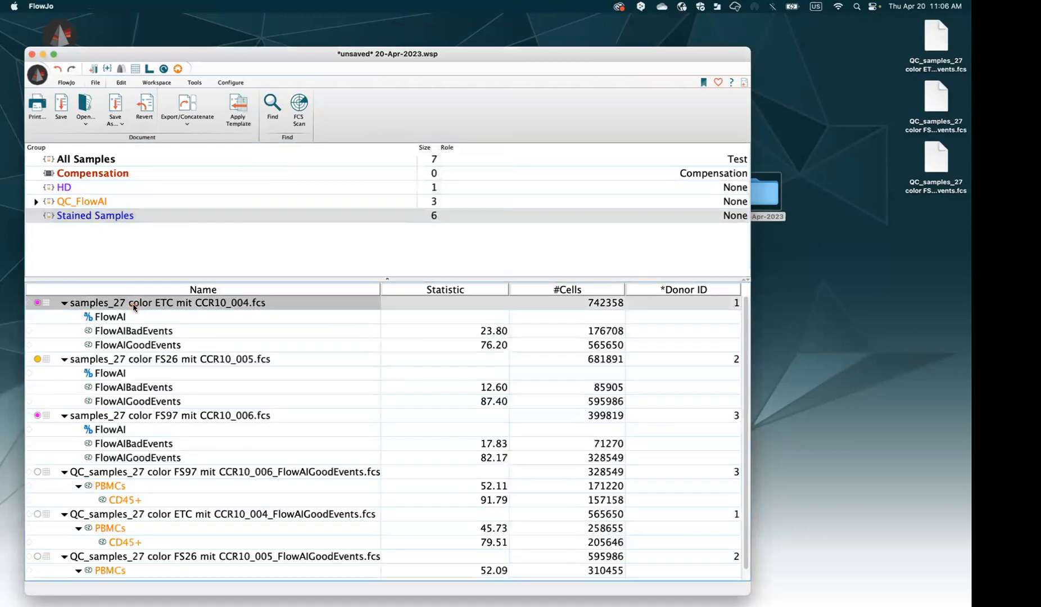
{"action": "left_click", "coordinate": [142, 360]}
{"action": "left_click", "coordinate": [153, 416], "text": "super"}
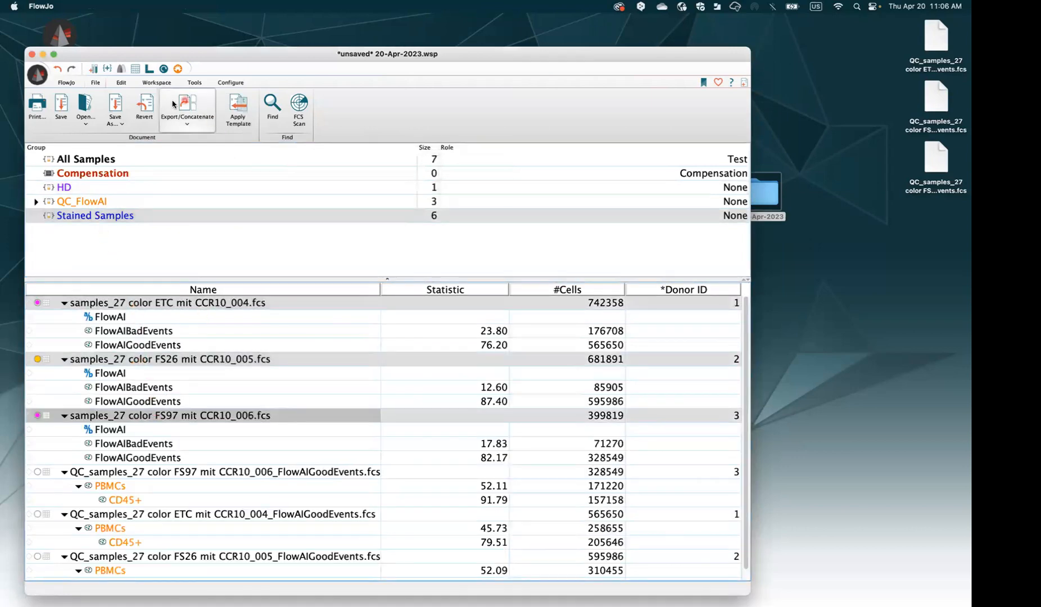
{"action": "left_click", "coordinate": [182, 115]}
{"action": "left_click", "coordinate": [201, 140]}
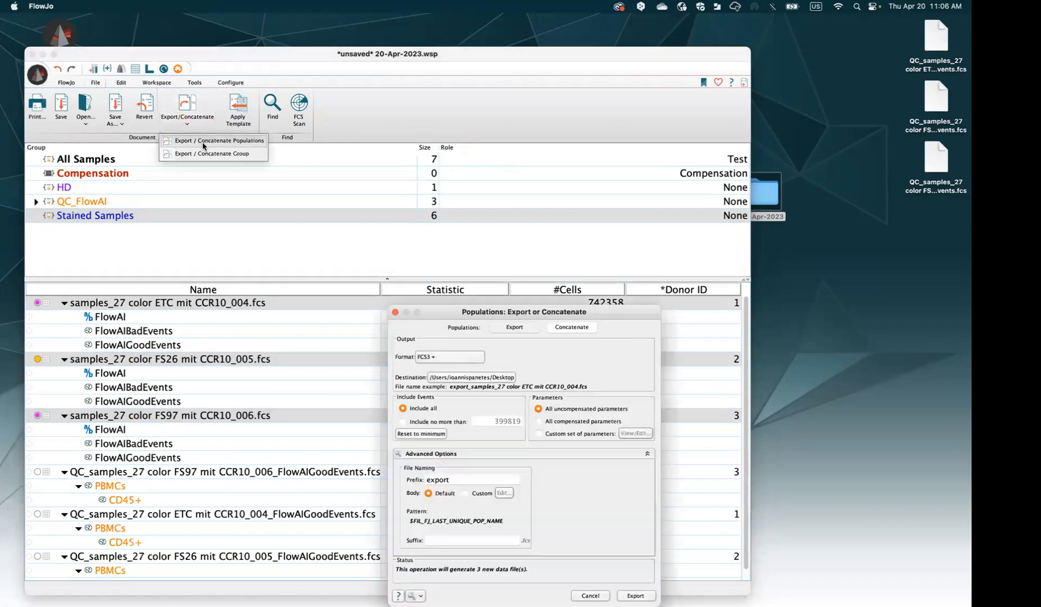
{"action": "left_click_drag", "start_coordinate": [557, 313], "coordinate": [382, 158]}
{"action": "left_click", "coordinate": [401, 173]}
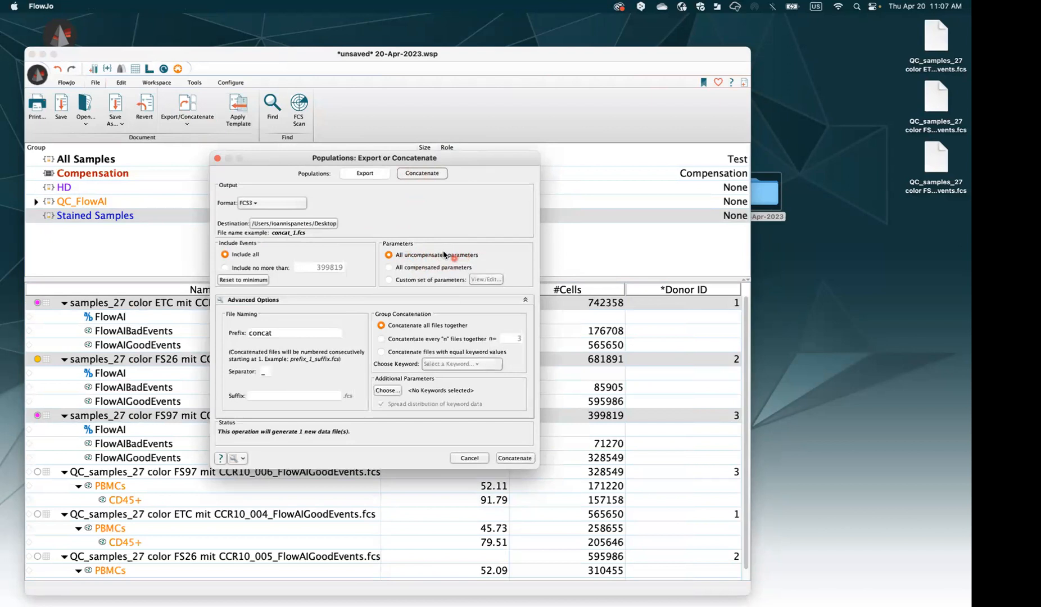
{"action": "left_click", "coordinate": [395, 268]}
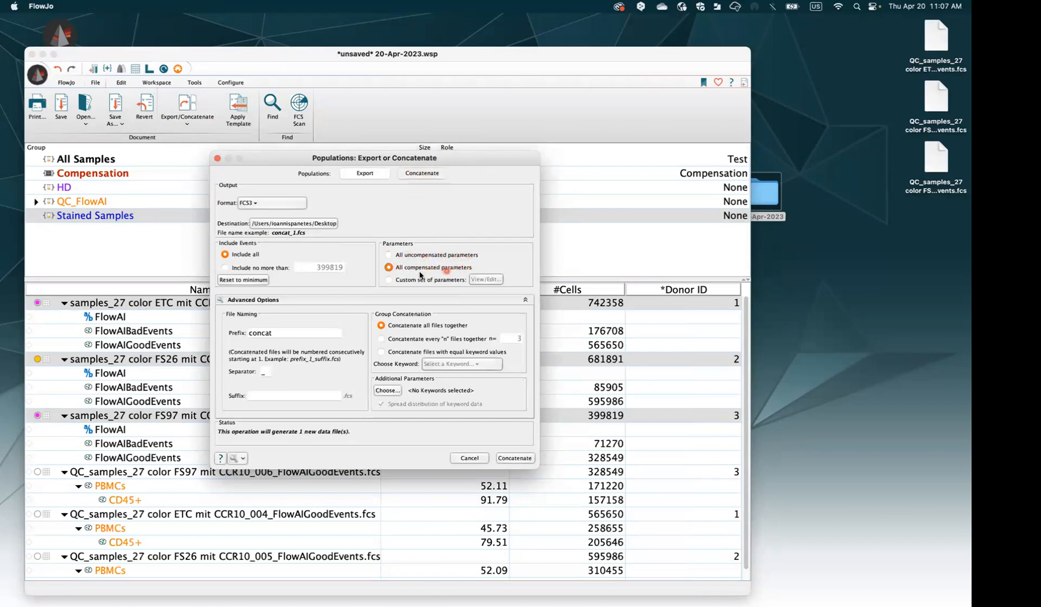
{"action": "left_click", "coordinate": [427, 280]}
{"action": "left_click", "coordinate": [410, 257]}
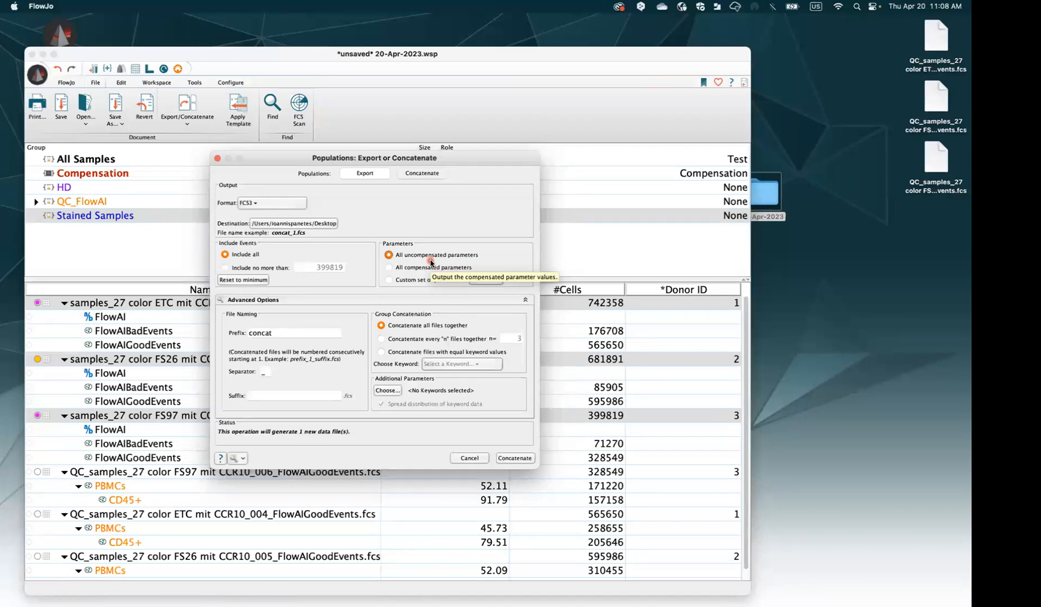
{"action": "left_click", "coordinate": [400, 270]}
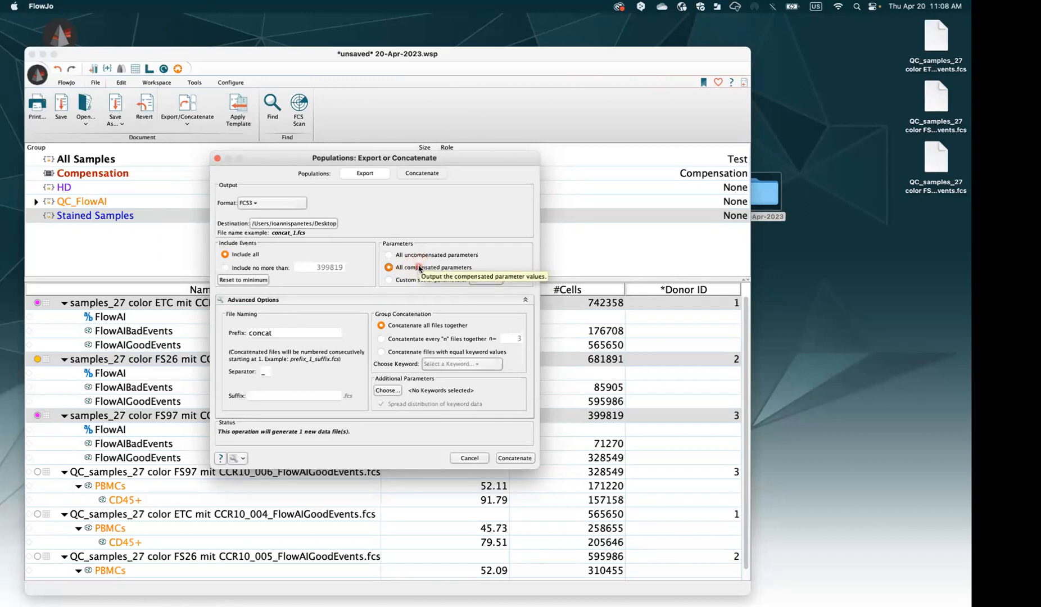
{"action": "left_click", "coordinate": [414, 256]}
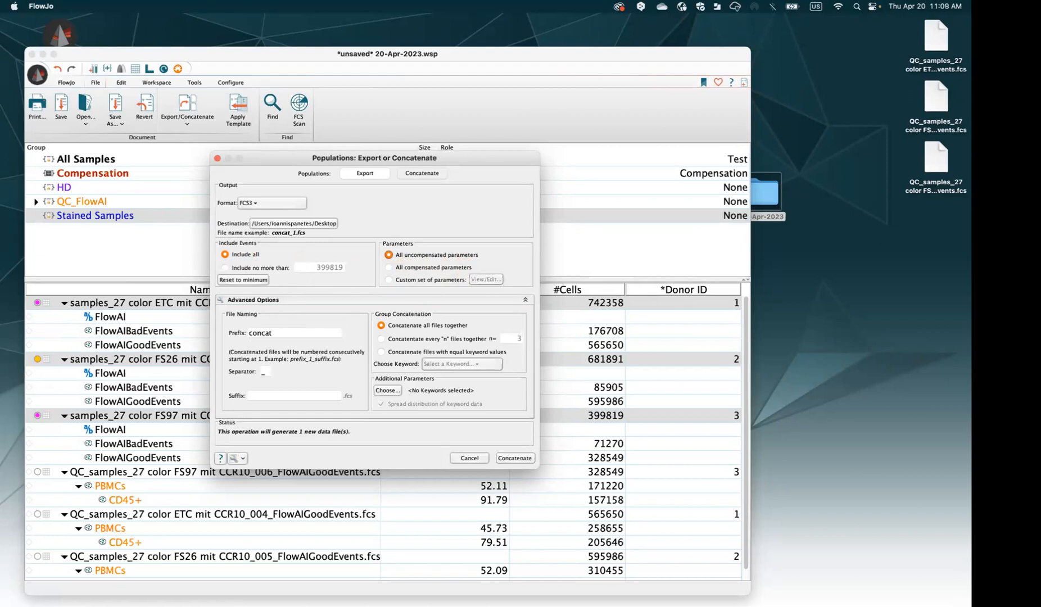
{"action": "left_click", "coordinate": [470, 458]}
{"action": "mouse_move", "coordinate": [642, 56]}
{"action": "left_mouse_down"}
{"action": "mouse_move", "coordinate": [637, 260]}
{"action": "mouse_move", "coordinate": [688, 239]}
{"action": "mouse_move", "coordinate": [643, 37]}
{"action": "left_mouse_up"}
Open concat_1_CD45pos.fcs from the HD group and show Donor ID as a histogram
{"action": "left_click", "coordinate": [116, 172]}
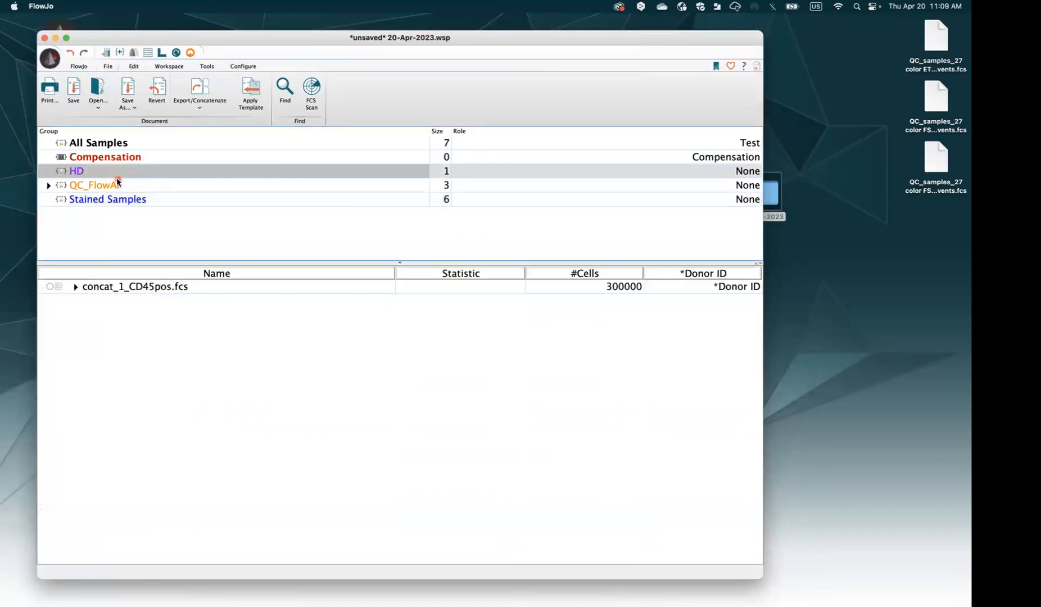
{"action": "double_click", "coordinate": [151, 287]}
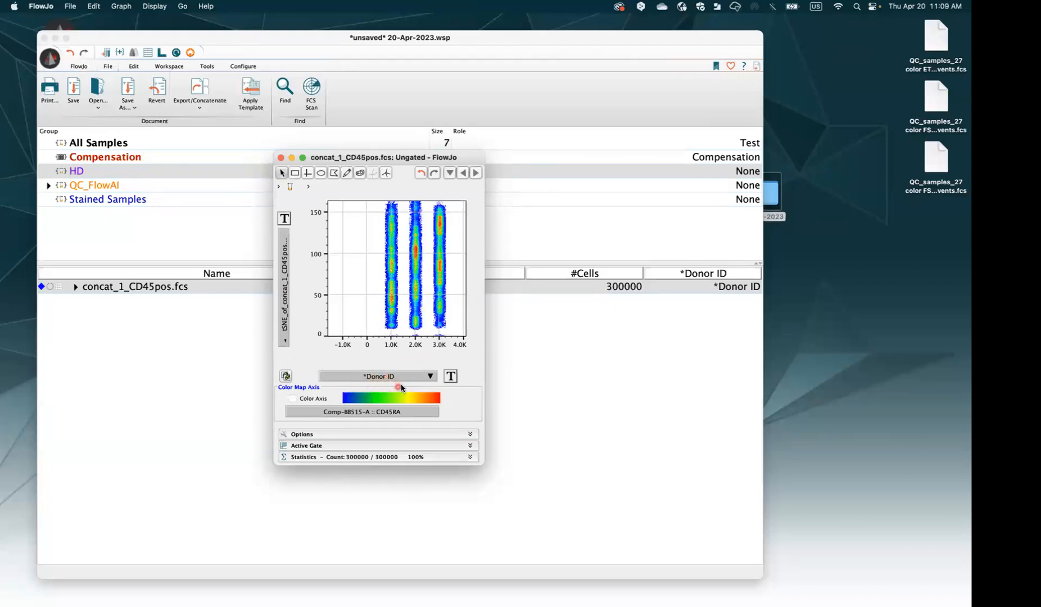
{"action": "left_click", "coordinate": [286, 331]}
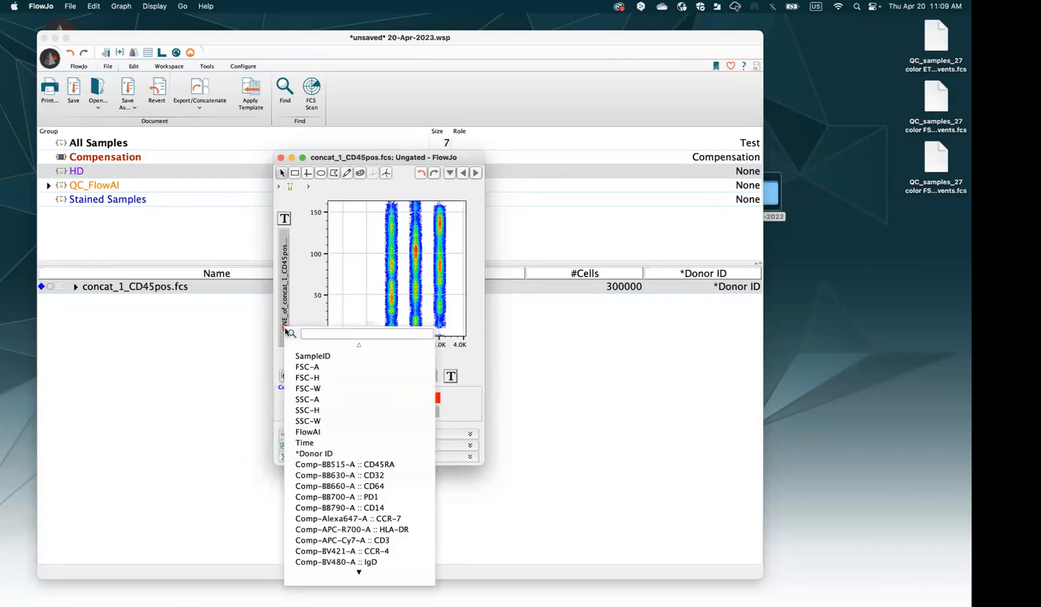
{"action": "type", "text": "his"}
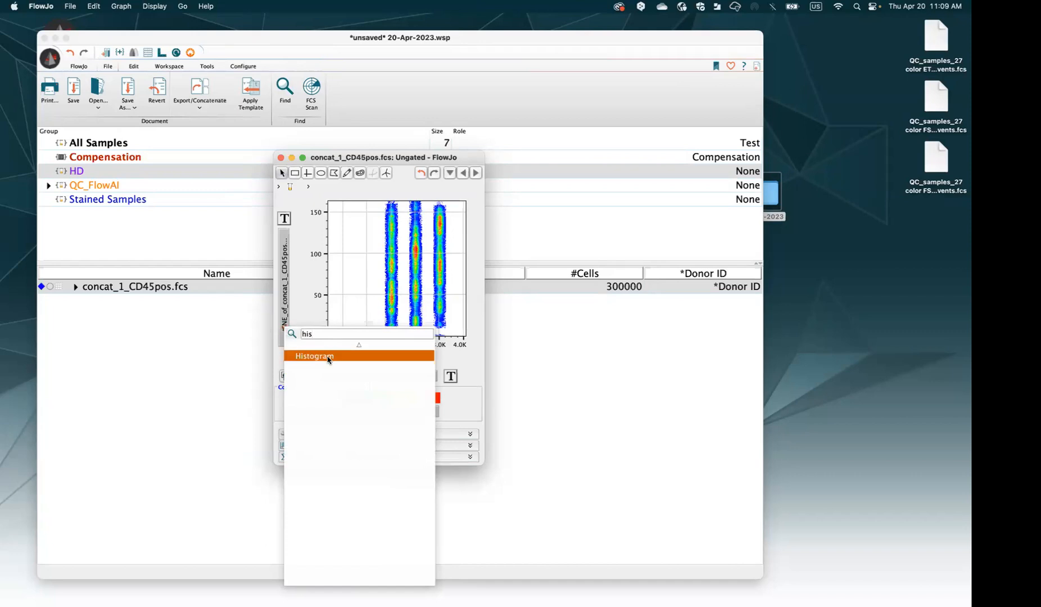
{"action": "left_click", "coordinate": [328, 358]}
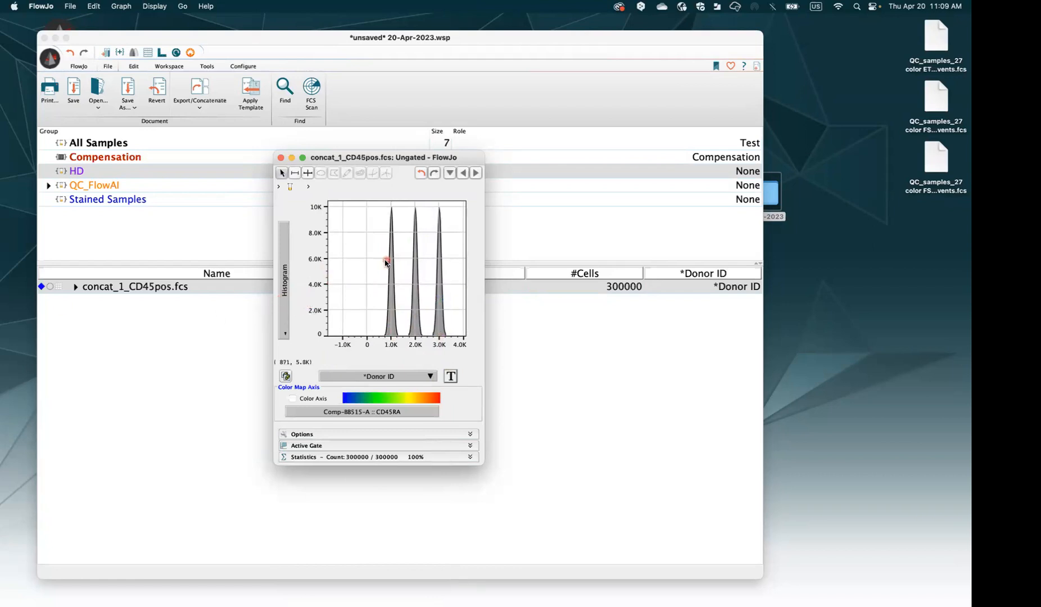
Gate the Donor ID histogram peaks into Pop0, Pop1 and Pop2, separate their labels, then close the graph
{"action": "right_click", "coordinate": [365, 268]}
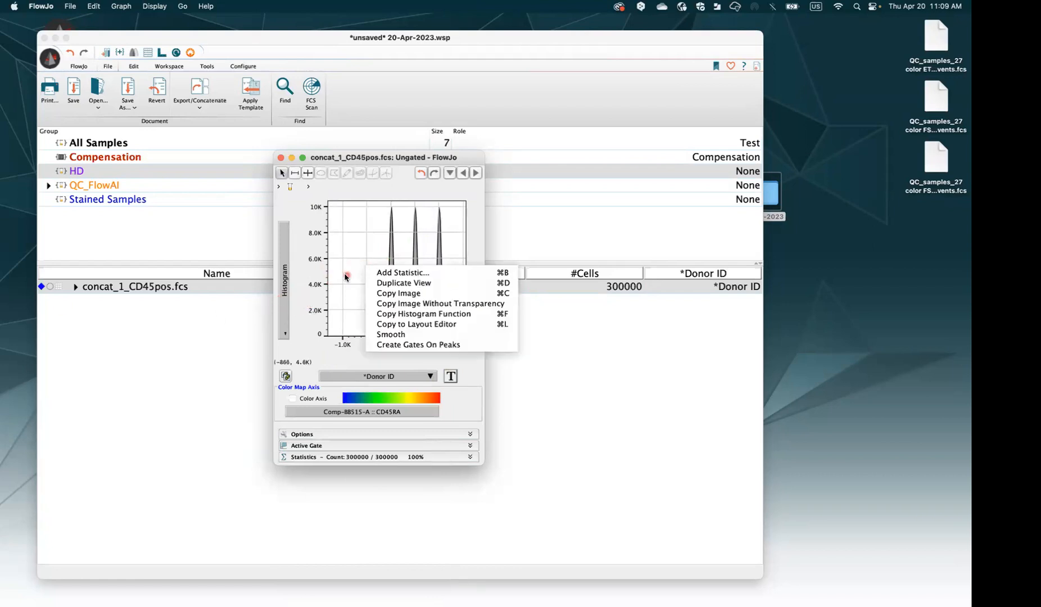
{"action": "left_click", "coordinate": [396, 344]}
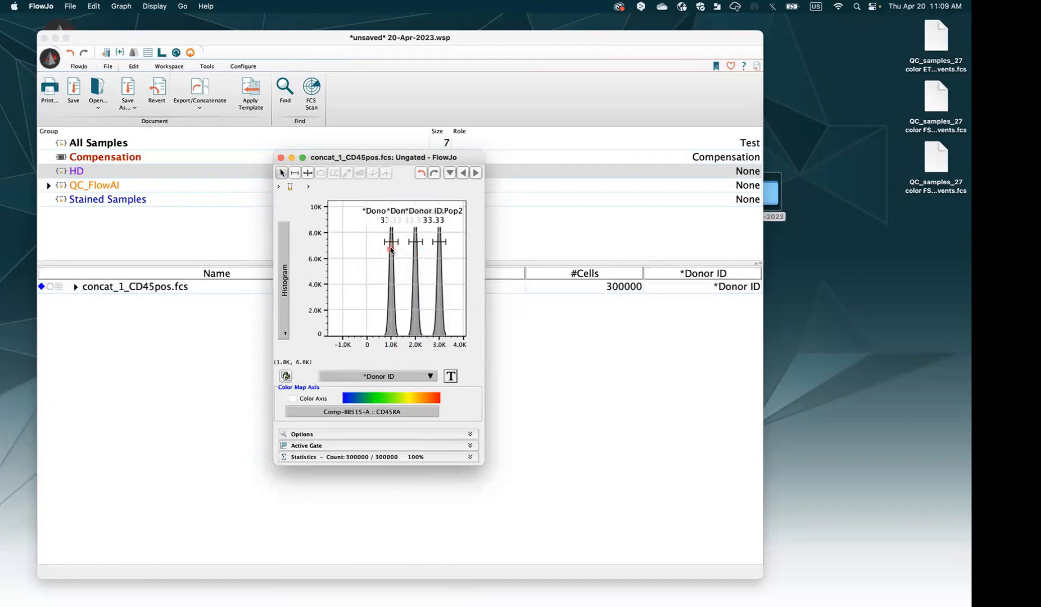
{"action": "left_click", "coordinate": [374, 218]}
{"action": "left_click_drag", "start_coordinate": [373, 218], "coordinate": [399, 264]}
{"action": "left_click", "coordinate": [443, 218]}
{"action": "left_click_drag", "start_coordinate": [443, 217], "coordinate": [447, 214]}
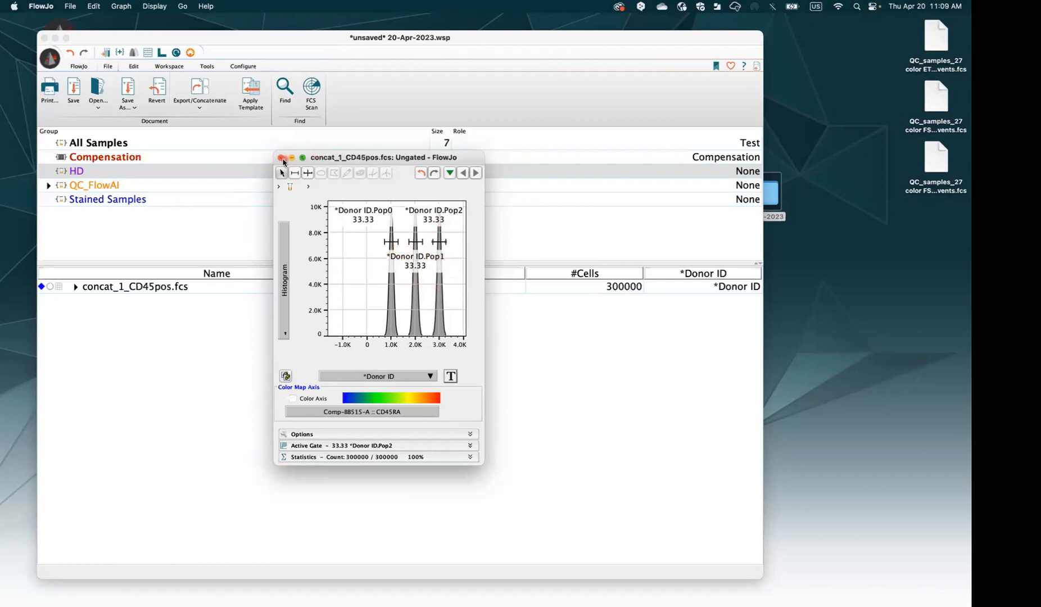
{"action": "left_click", "coordinate": [282, 158]}
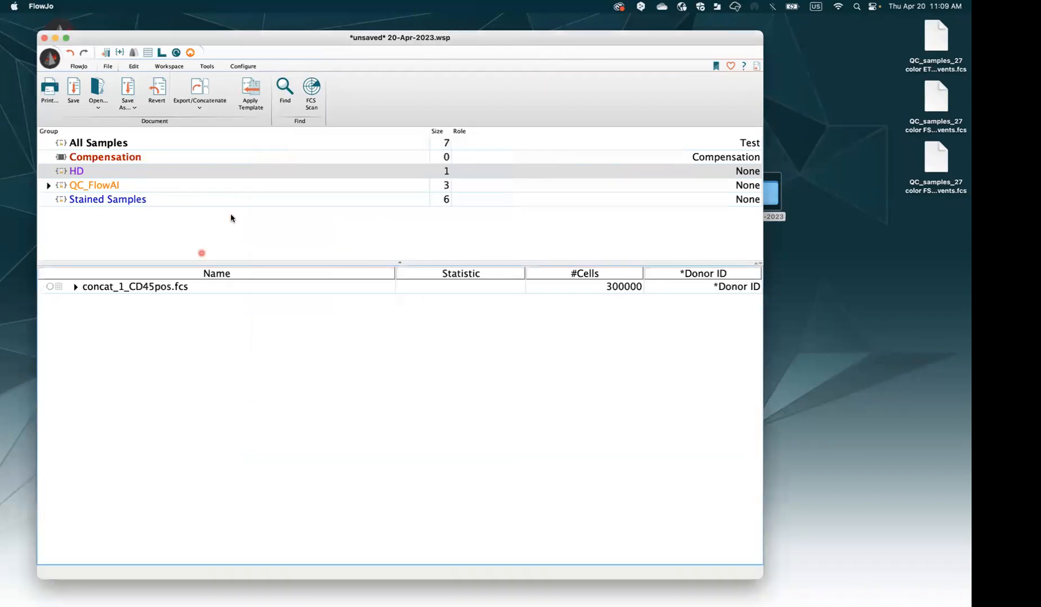
{"action": "left_click", "coordinate": [76, 287]}
Select concat_1_CD45pos.fcs and browse the Workspace Plugins list, which offers FlowSOM, FItSNE and UMAP
{"action": "left_click", "coordinate": [76, 286]}
{"action": "left_click", "coordinate": [228, 291]}
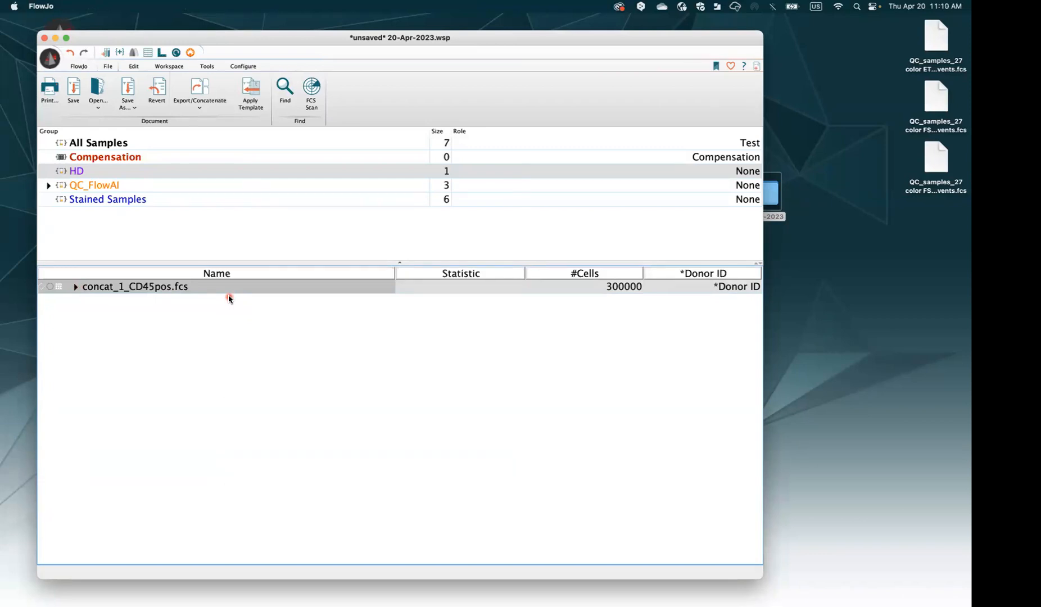
{"action": "left_click", "coordinate": [168, 67]}
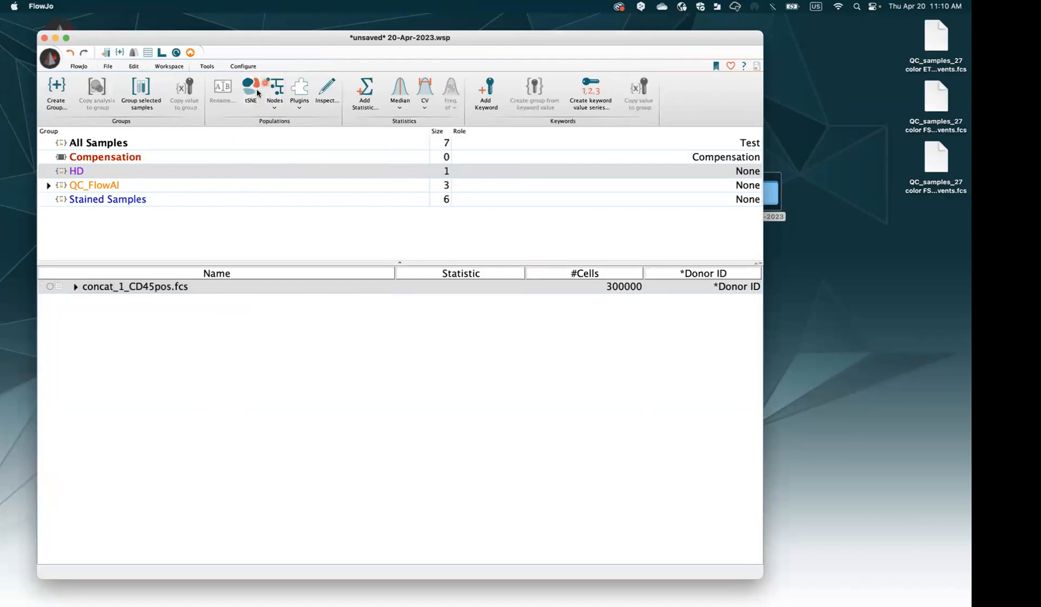
{"action": "left_click", "coordinate": [300, 101]}
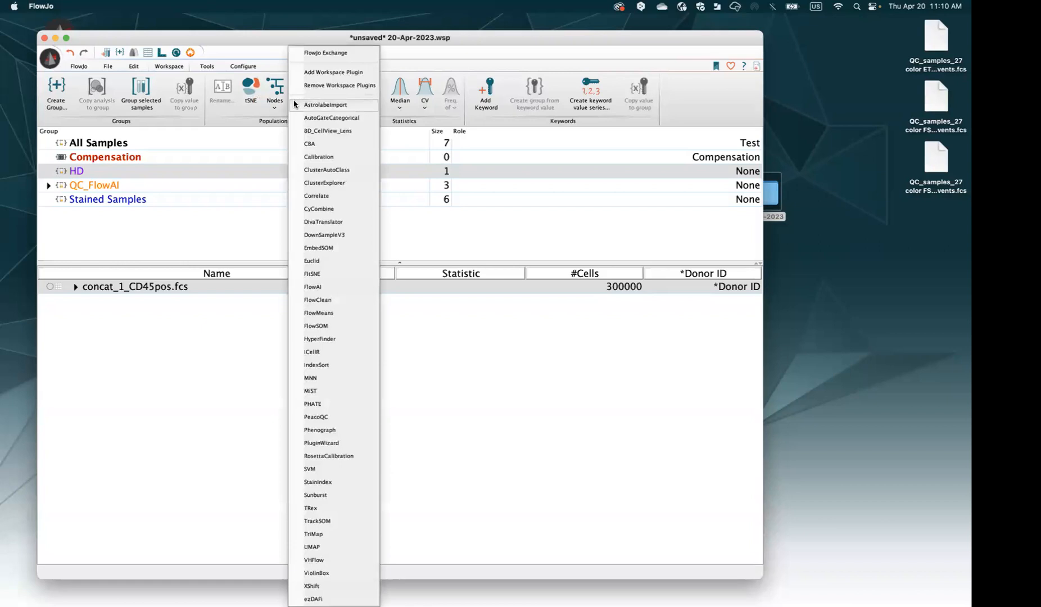
{"action": "left_click", "coordinate": [261, 52]}
{"action": "left_click", "coordinate": [299, 97]}
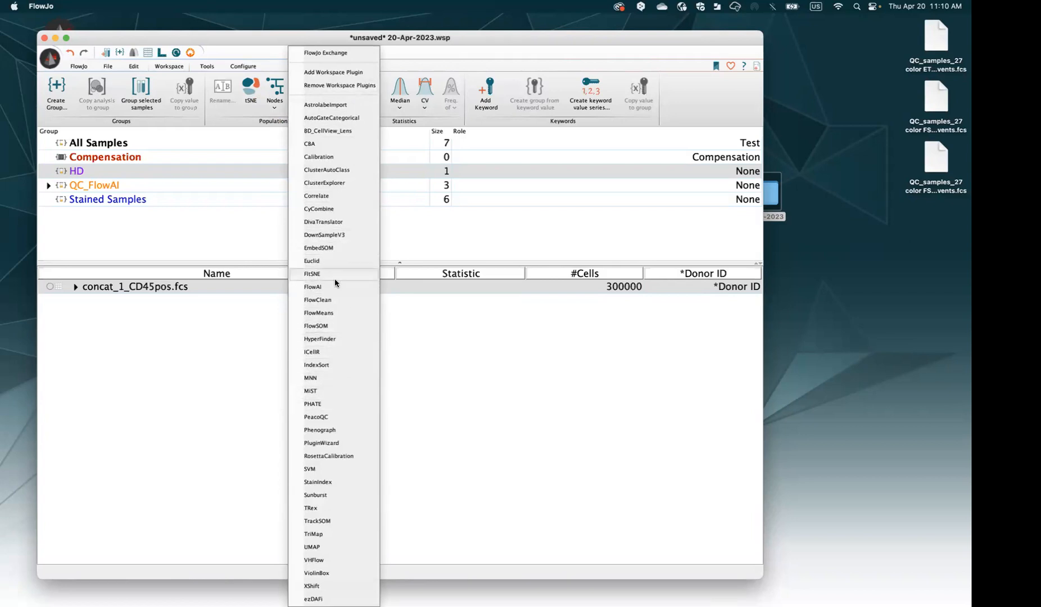
{"action": "left_click", "coordinate": [194, 372]}
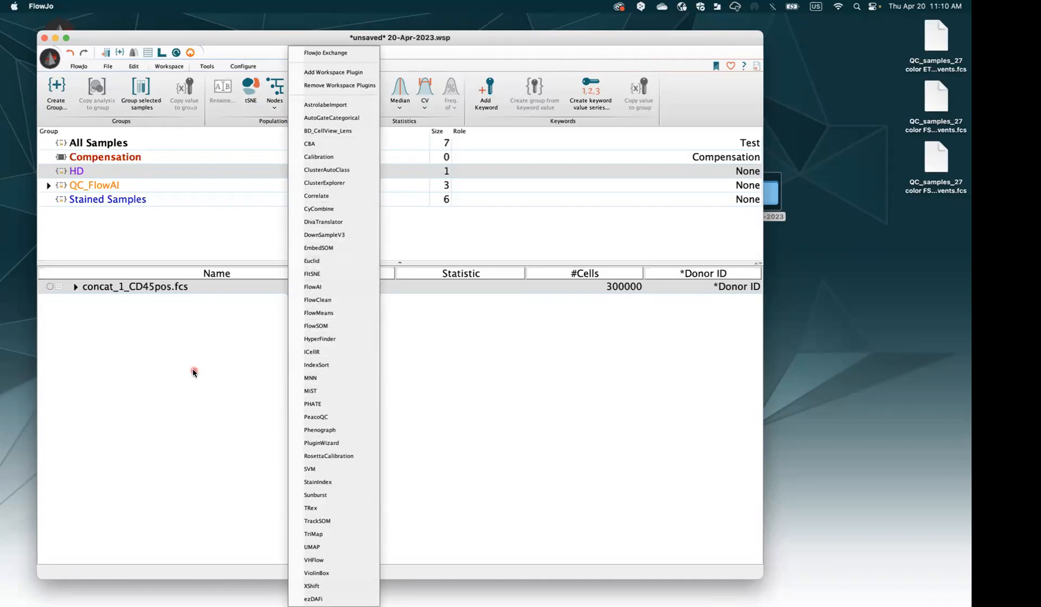
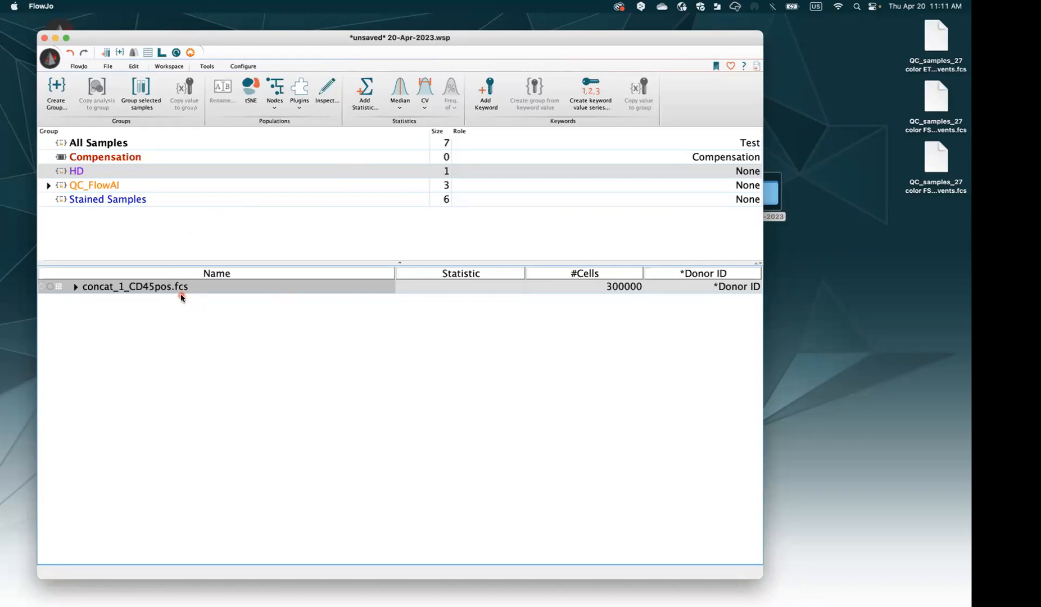
Launch the EmbedSOM plugin from the Plugins list for concat_1_CD45pos.fcs
{"action": "left_click", "coordinate": [308, 101]}
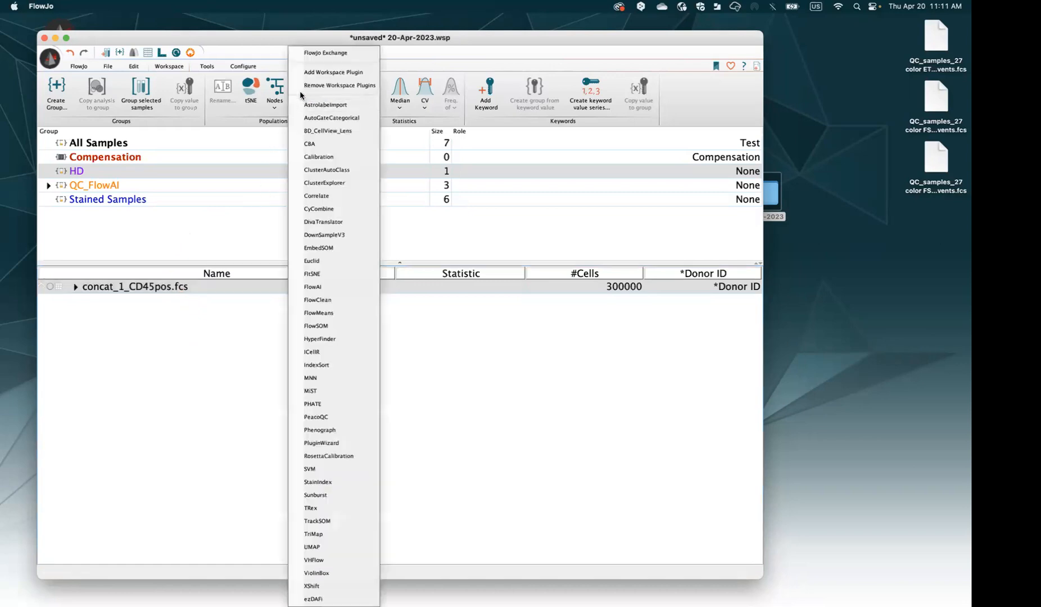
{"action": "left_click", "coordinate": [333, 251]}
Deselect Comp-BUV805-A :: CD45 in the EmbedSOM channel list, keeping the other compensated markers
{"action": "left_click_drag", "start_coordinate": [408, 167], "coordinate": [246, 167]}
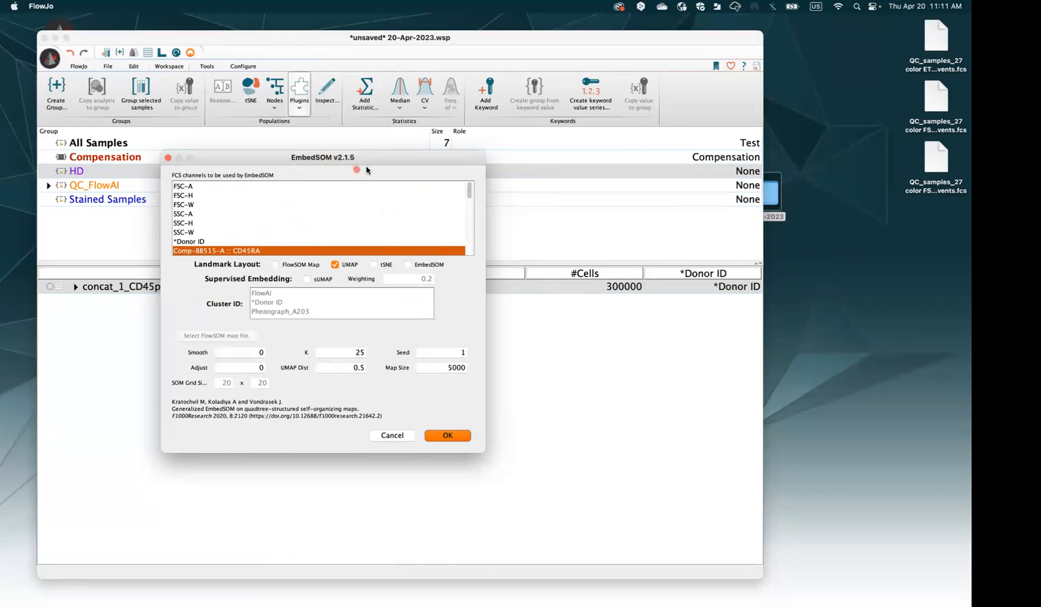
{"action": "left_click_drag", "start_coordinate": [471, 189], "coordinate": [472, 190]}
{"action": "left_click_drag", "start_coordinate": [470, 191], "coordinate": [473, 197]}
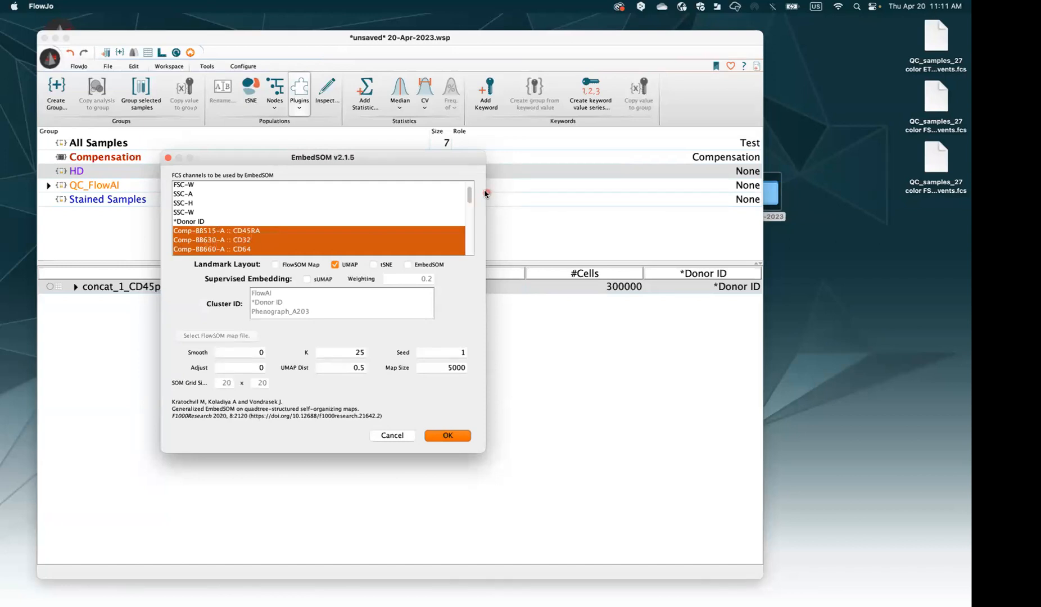
{"action": "left_click_drag", "start_coordinate": [473, 197], "coordinate": [471, 243]}
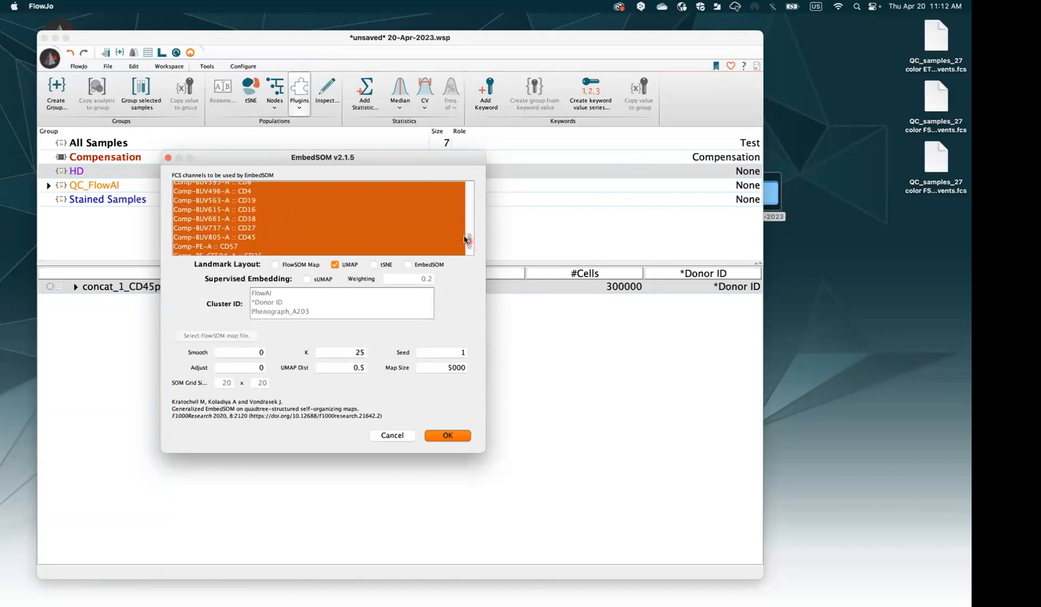
{"action": "left_click", "coordinate": [256, 242], "text": "super"}
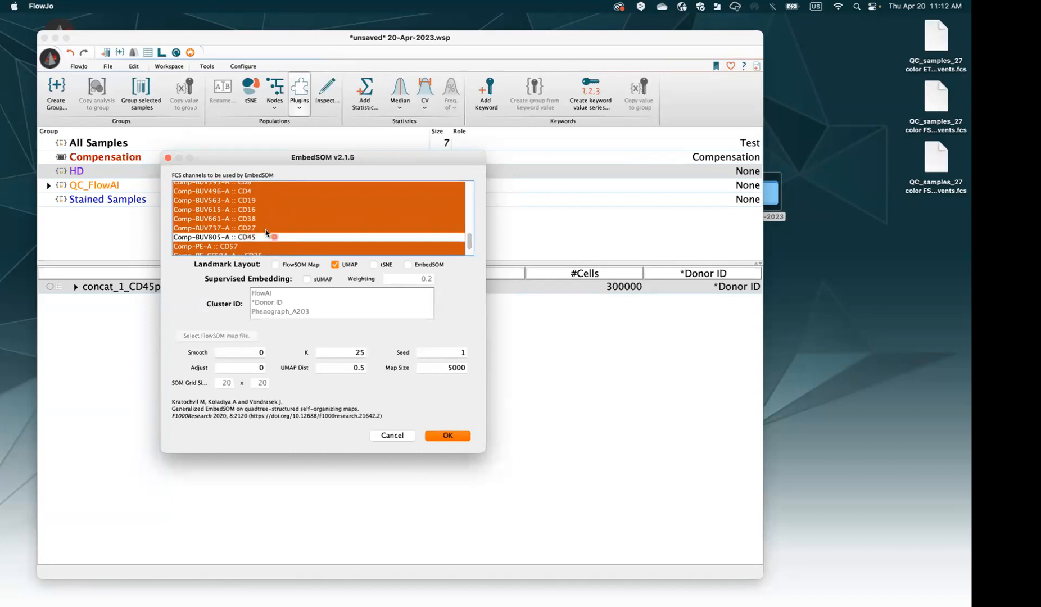
{"action": "left_click_drag", "start_coordinate": [471, 243], "coordinate": [475, 249]}
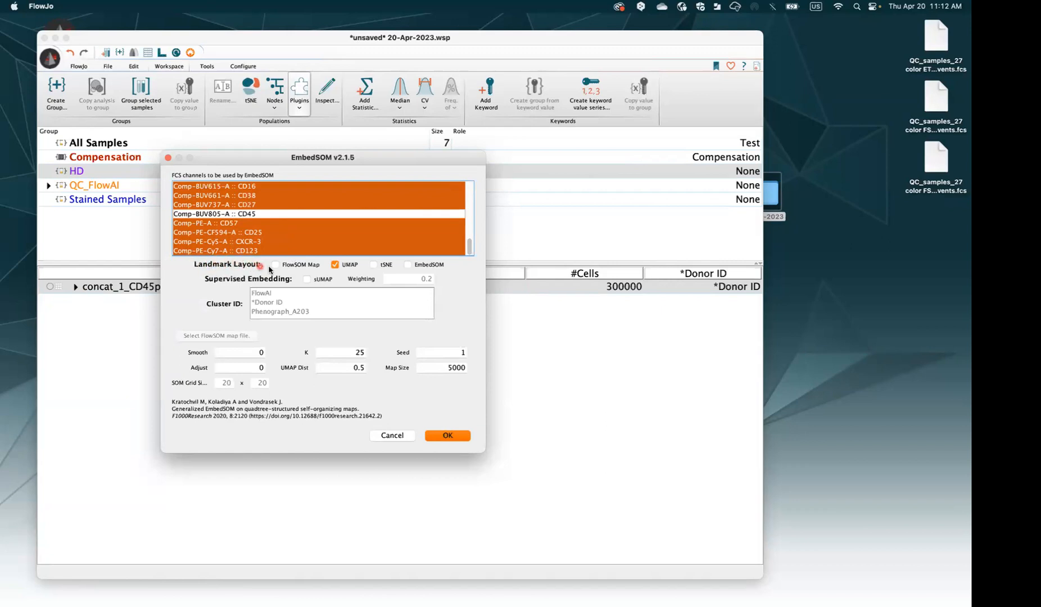
Choose the EmbedSOM landmark layout and run EmbedSOM, closing its settings window
{"action": "left_click", "coordinate": [303, 264]}
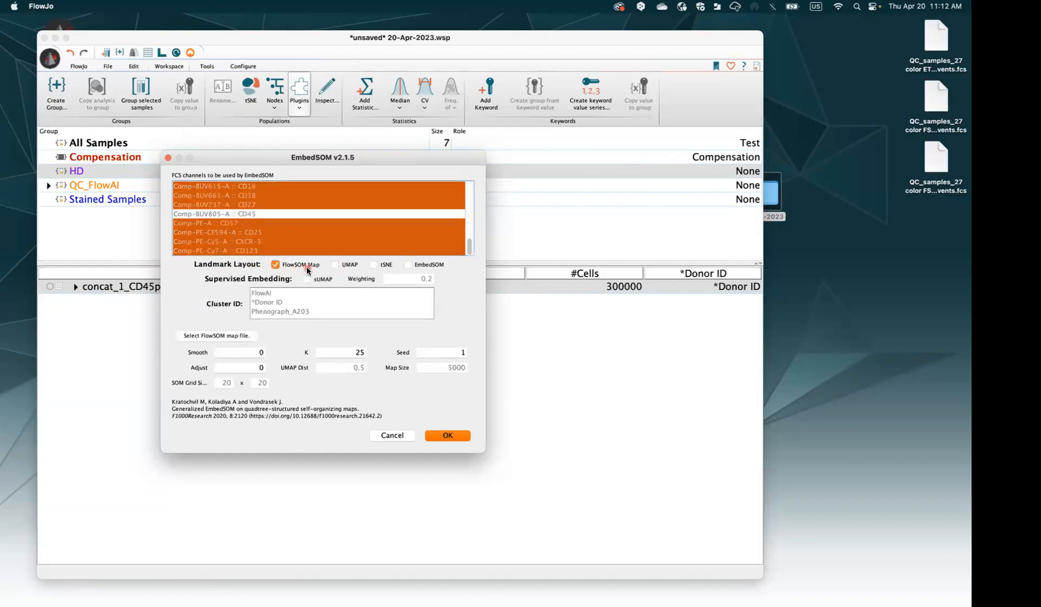
{"action": "left_click", "coordinate": [339, 265]}
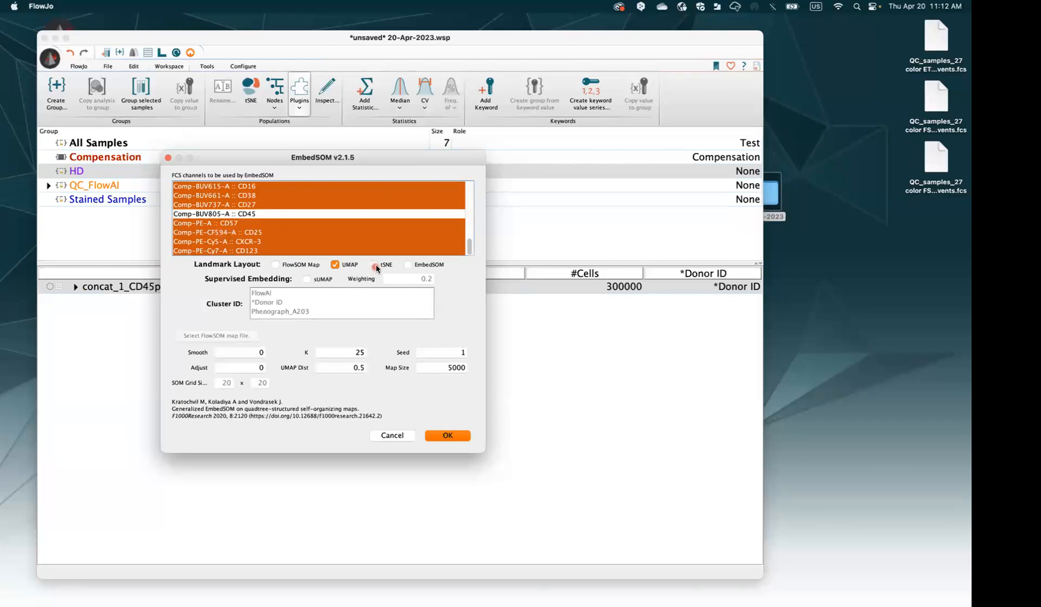
{"action": "left_click", "coordinate": [409, 265]}
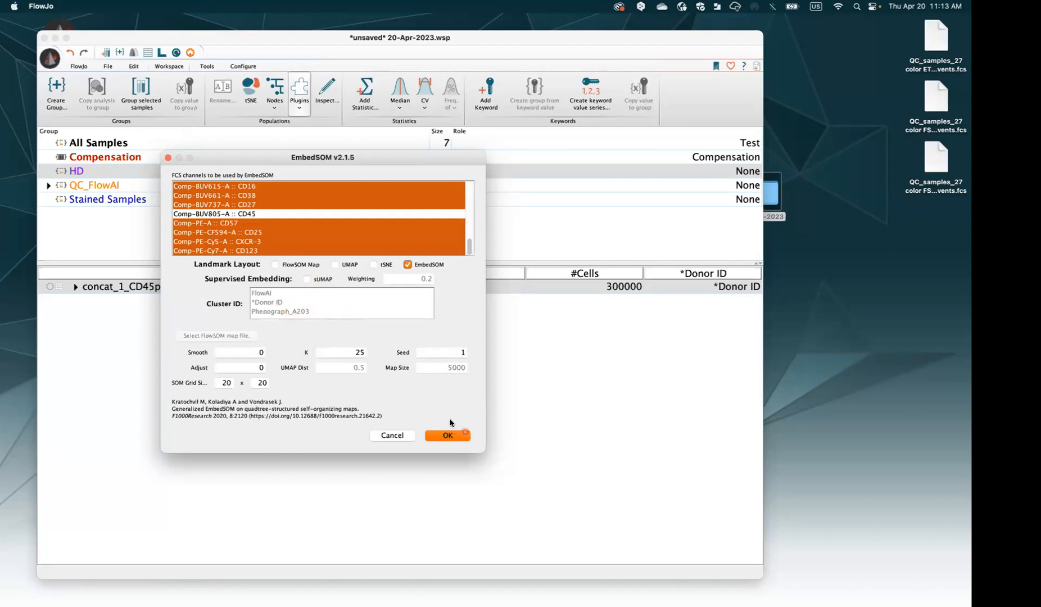
{"action": "left_click", "coordinate": [454, 439]}
{"action": "left_click", "coordinate": [447, 435]}
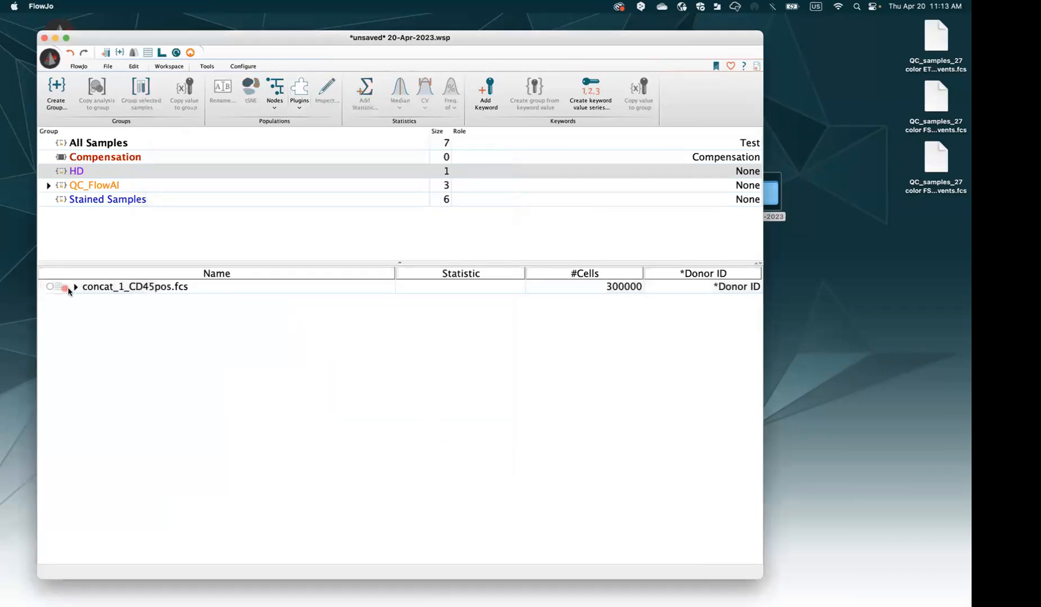
Expand concat_1_CD45pos.fcs to check the new EmbedSOM_ID_I5LS parameter, then collapse it
{"action": "left_click", "coordinate": [76, 286]}
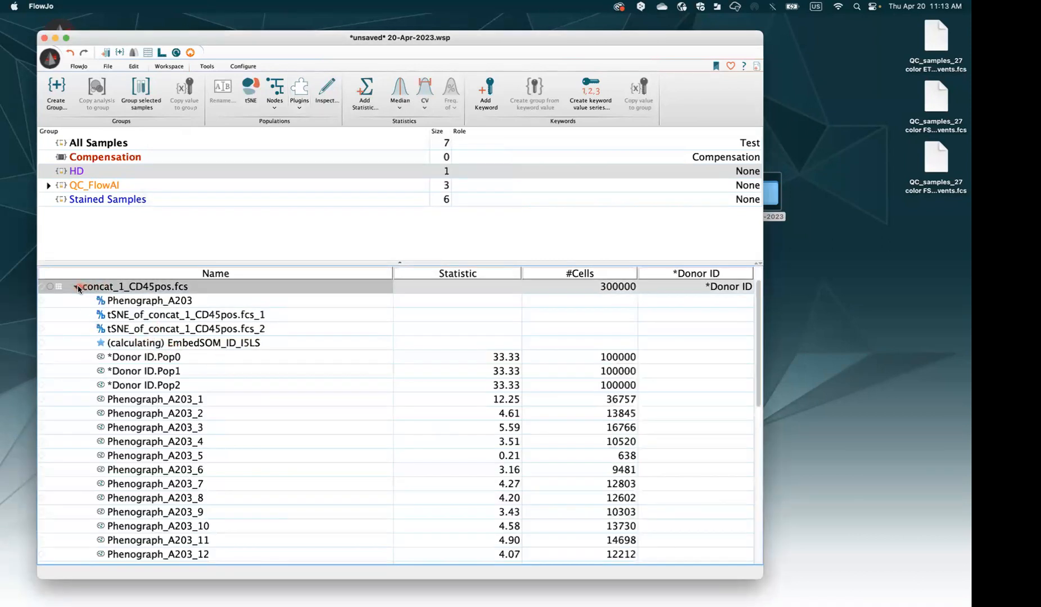
{"action": "left_click", "coordinate": [77, 287]}
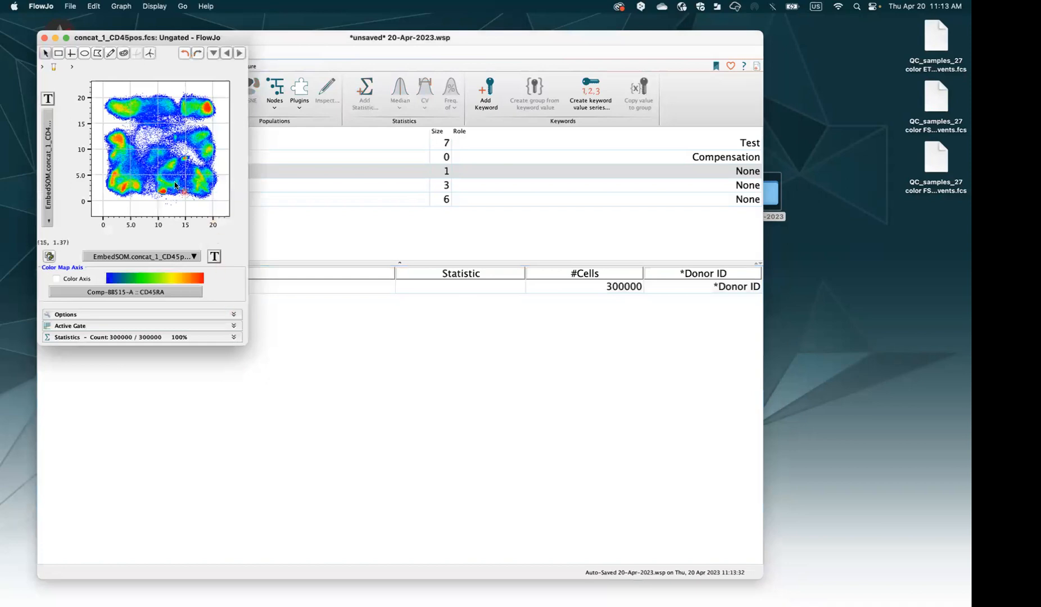
Enlarge the EmbedSOM plot window and colour the map by marker expression, including CD14
{"action": "left_click_drag", "start_coordinate": [152, 41], "coordinate": [185, 105]}
{"action": "left_click_drag", "start_coordinate": [285, 412], "coordinate": [389, 489]}
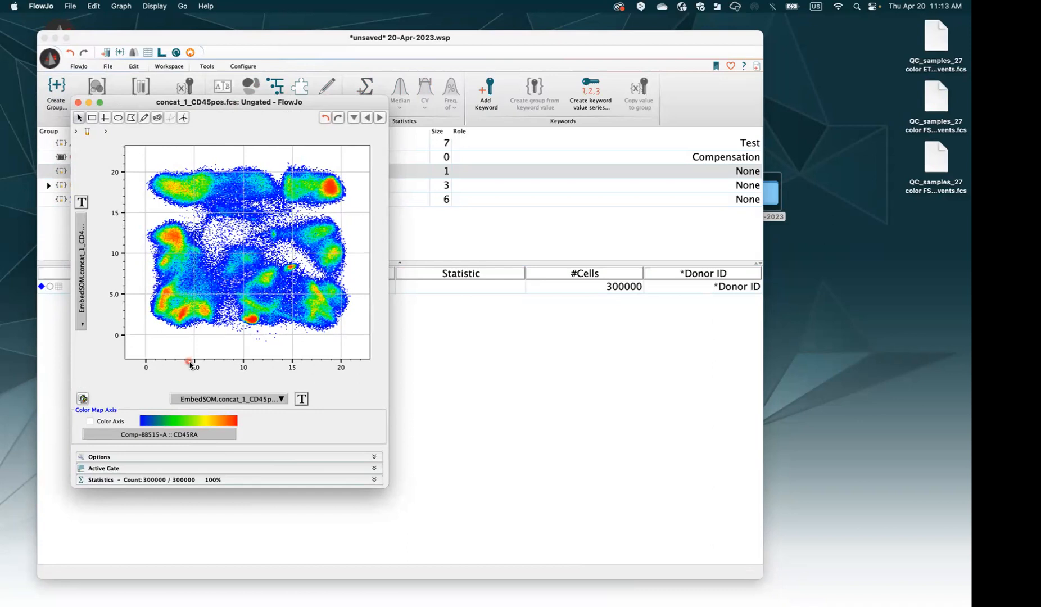
{"action": "left_click", "coordinate": [117, 422]}
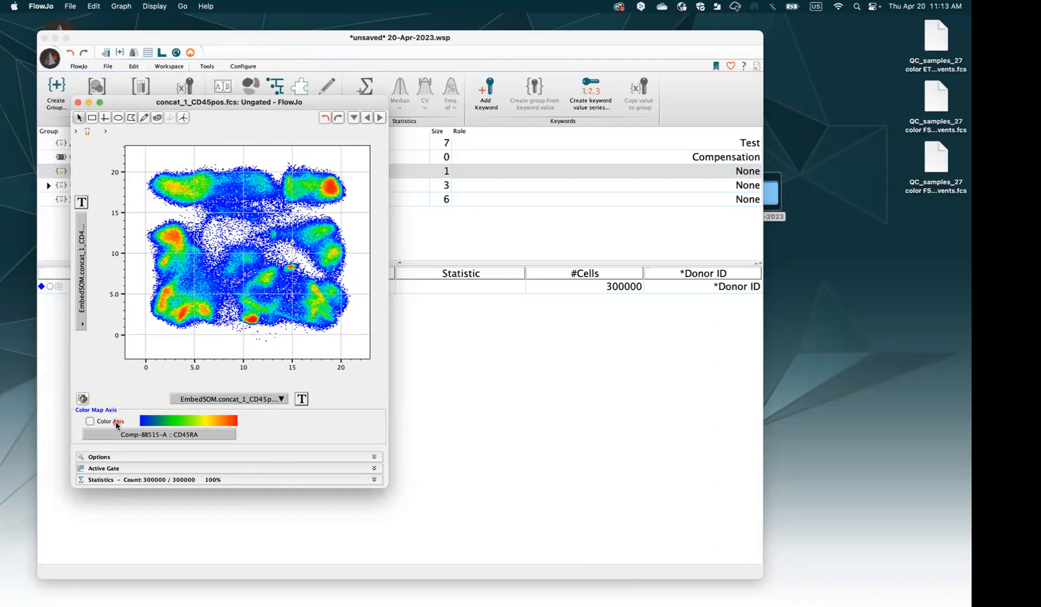
{"action": "left_click", "coordinate": [148, 434]}
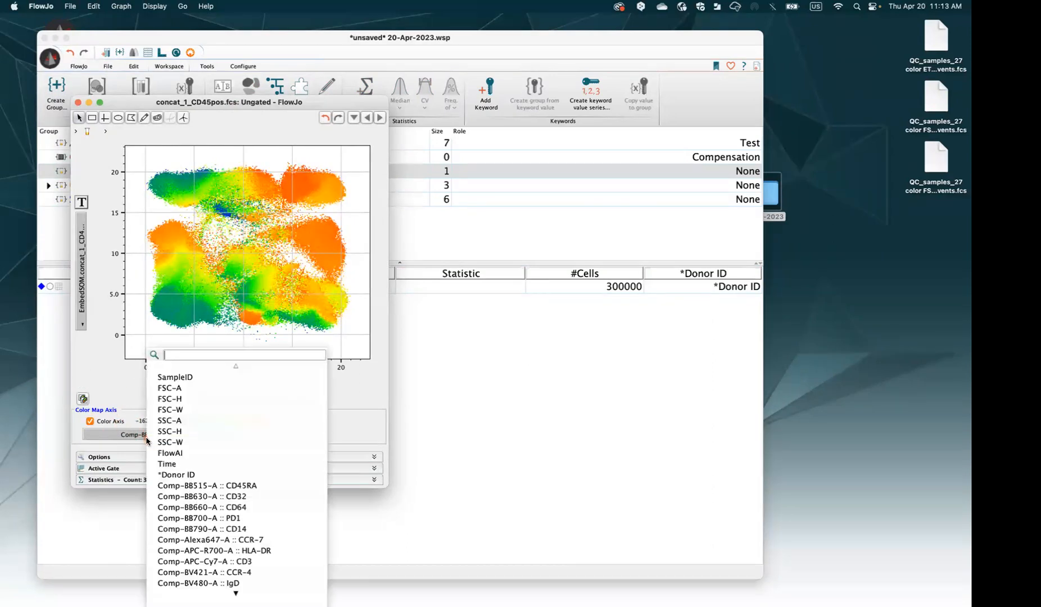
{"action": "left_click", "coordinate": [236, 529]}
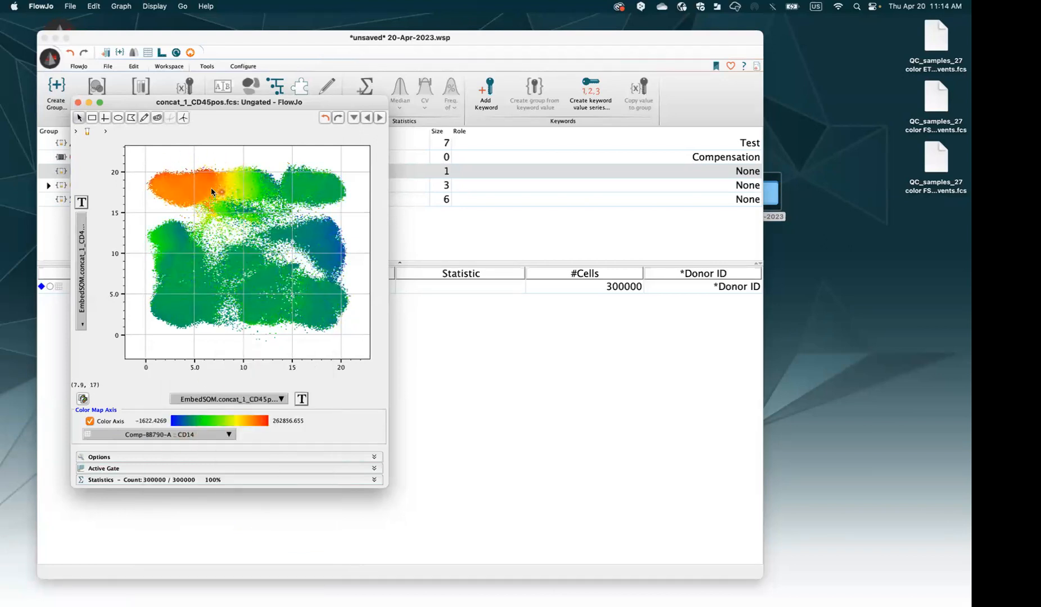
Colour the map by CD3, return to plain density, and close the plot window
{"action": "left_click", "coordinate": [219, 437]}
{"action": "type", "text": "cd3"}
{"action": "left_click", "coordinate": [299, 387]}
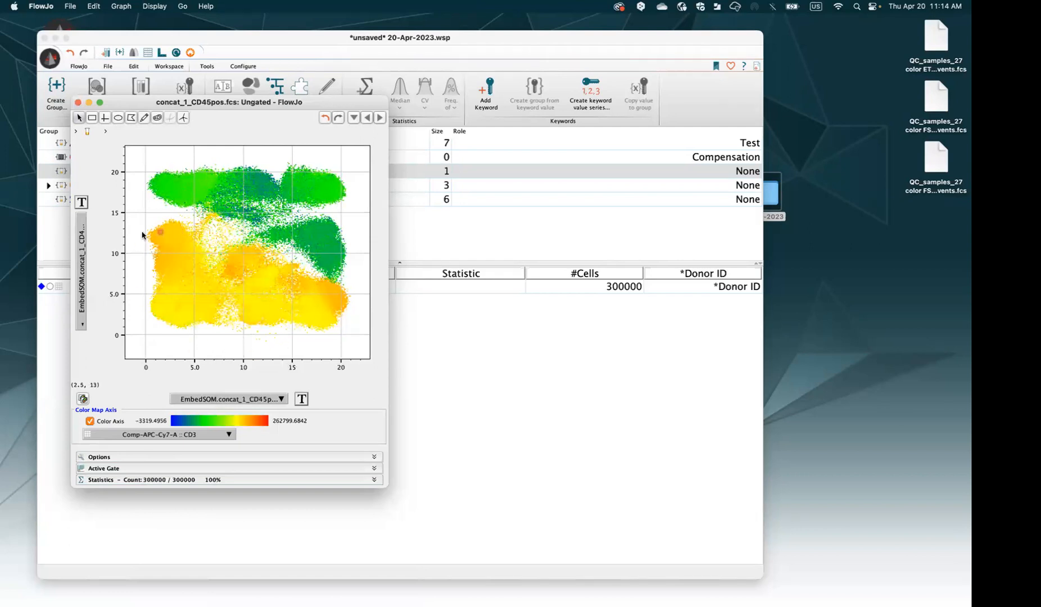
{"action": "left_click", "coordinate": [199, 437]}
{"action": "scroll", "coordinate": [326, 550], "scroll_direction": "down", "scroll_amount": 5}
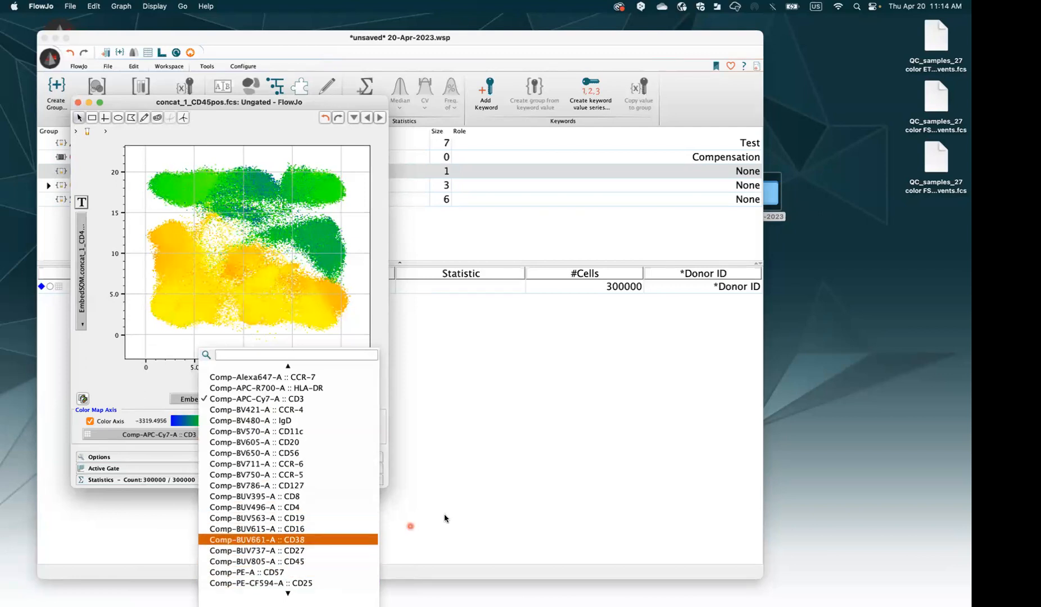
{"action": "left_click", "coordinate": [266, 295]}
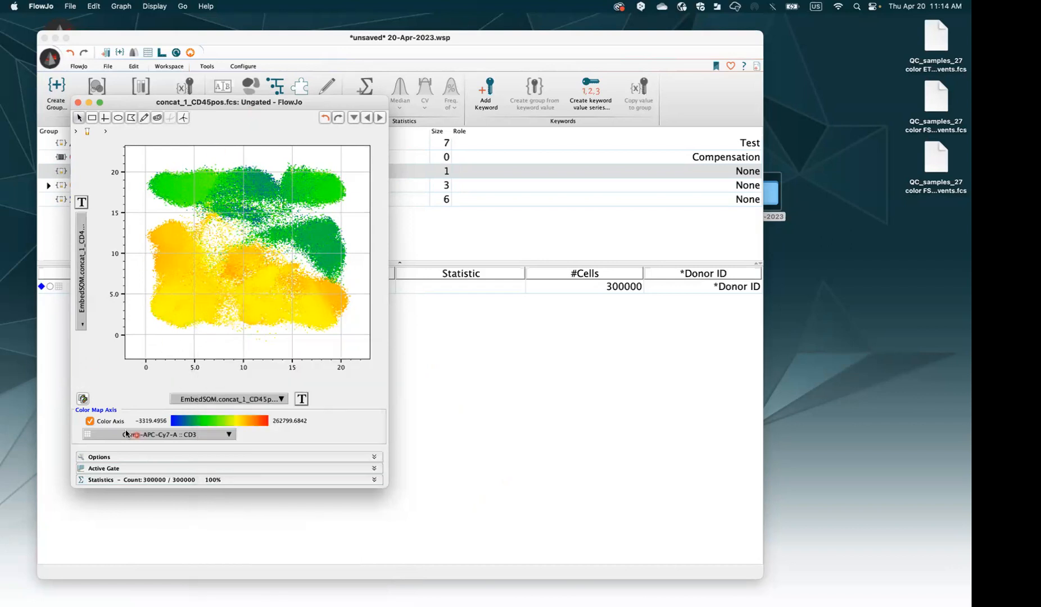
{"action": "left_click", "coordinate": [107, 421]}
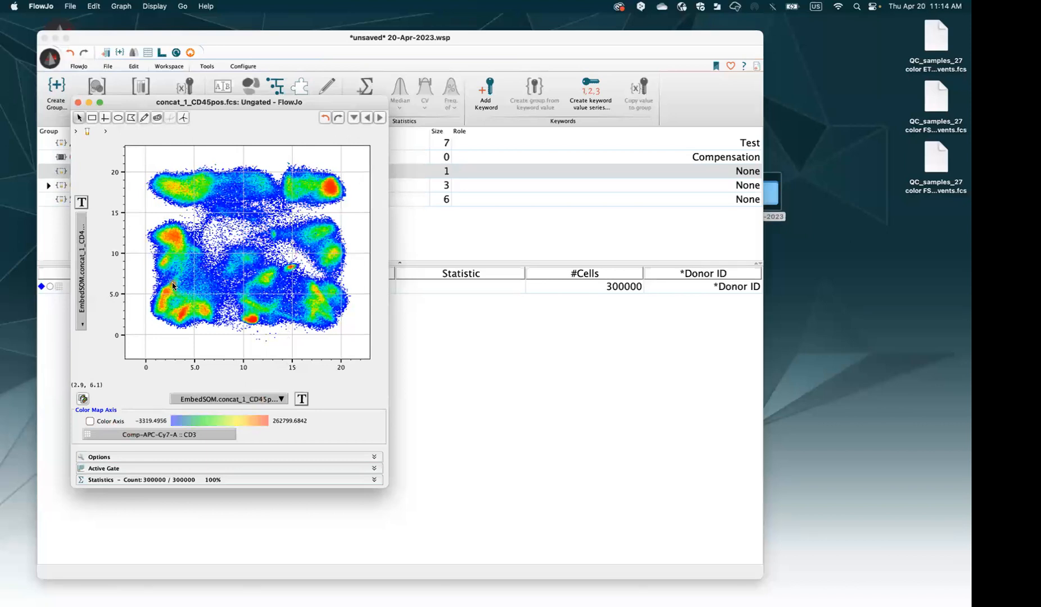
{"action": "left_click_drag", "start_coordinate": [125, 105], "coordinate": [158, 113]}
{"action": "left_click", "coordinate": [109, 108]}
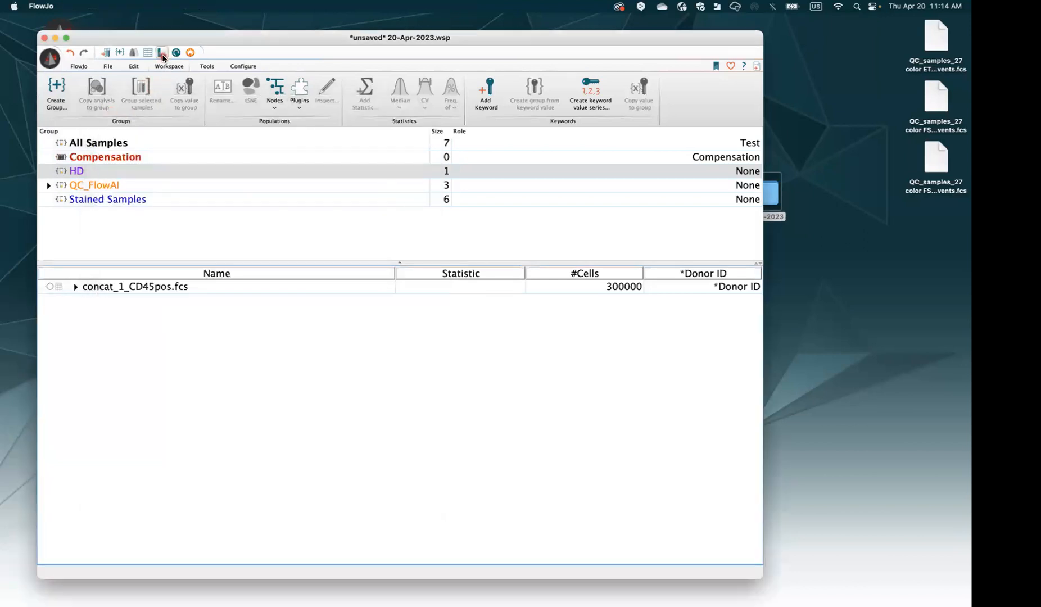
Open the Layout Editor and copy the sample's EmbedSOM density plot onto its page
{"action": "left_click", "coordinate": [163, 54]}
{"action": "left_click_drag", "start_coordinate": [70, 25], "coordinate": [292, 113]}
{"action": "left_click", "coordinate": [149, 295]}
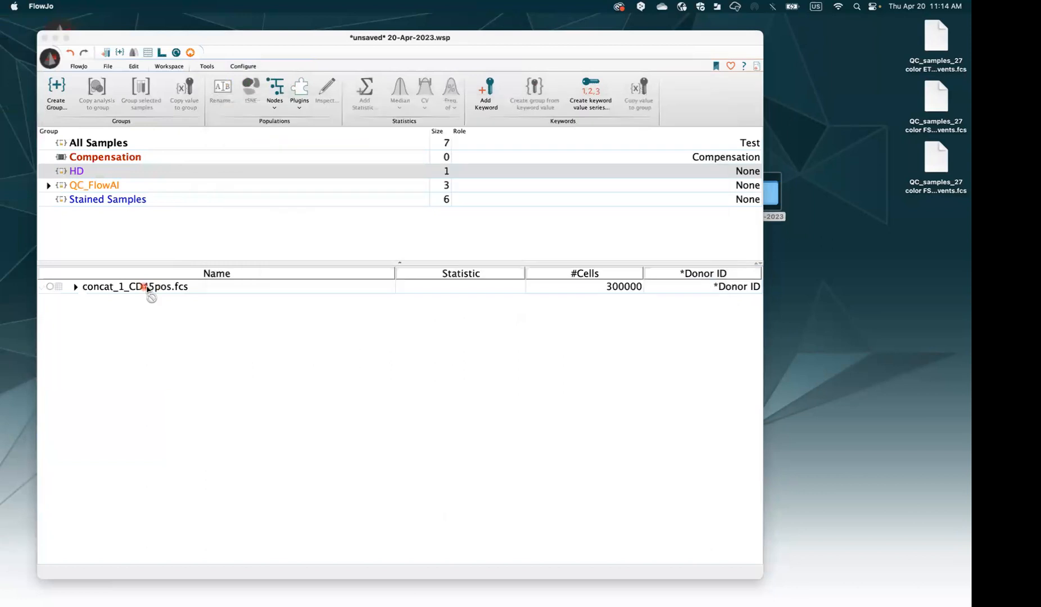
{"action": "left_click", "coordinate": [208, 292]}
{"action": "double_click", "coordinate": [208, 292]}
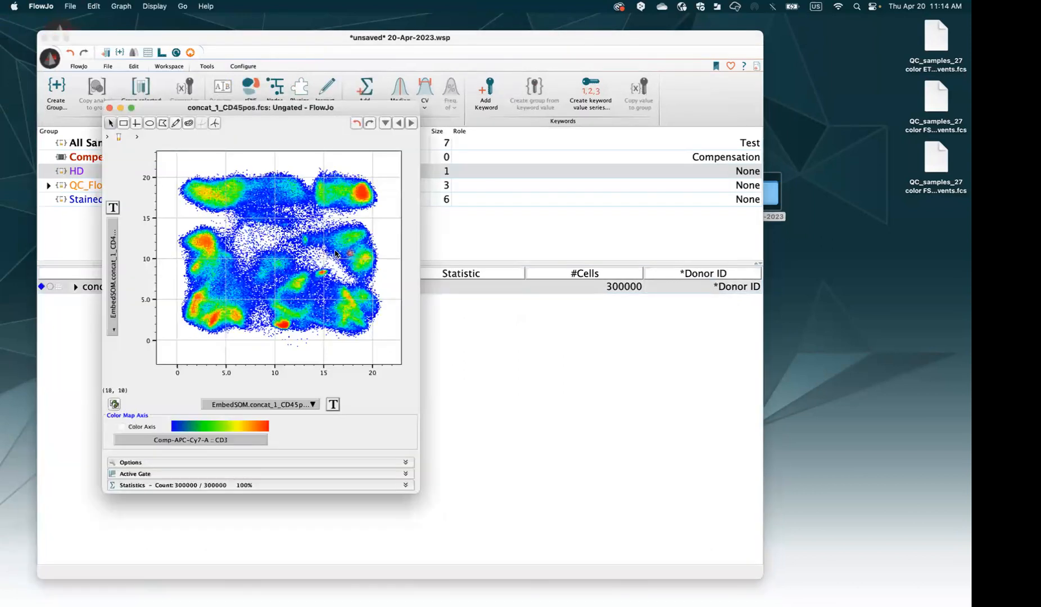
{"action": "right_click", "coordinate": [304, 251]}
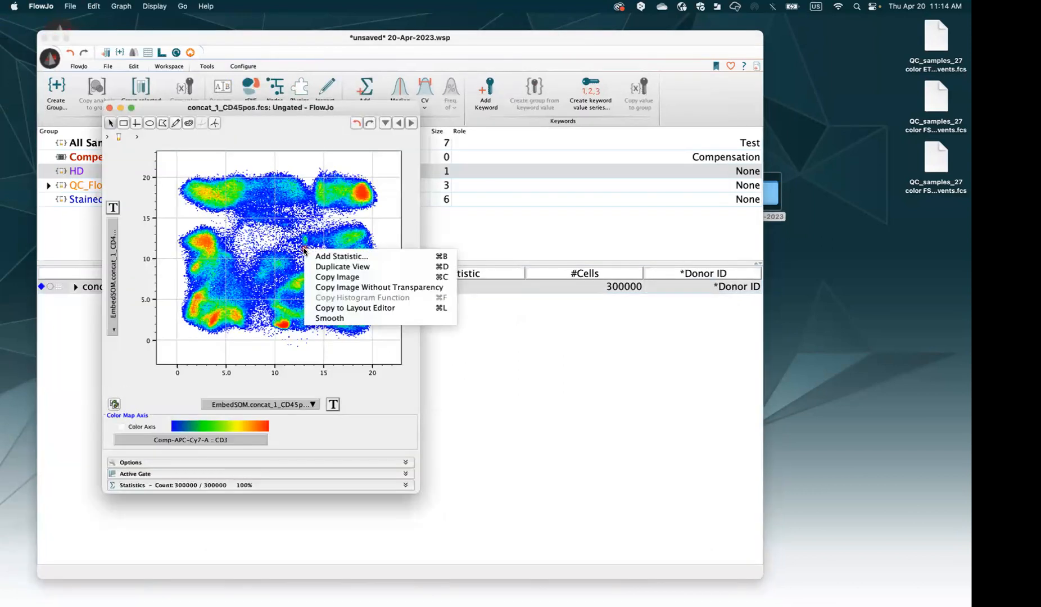
{"action": "left_click", "coordinate": [351, 308]}
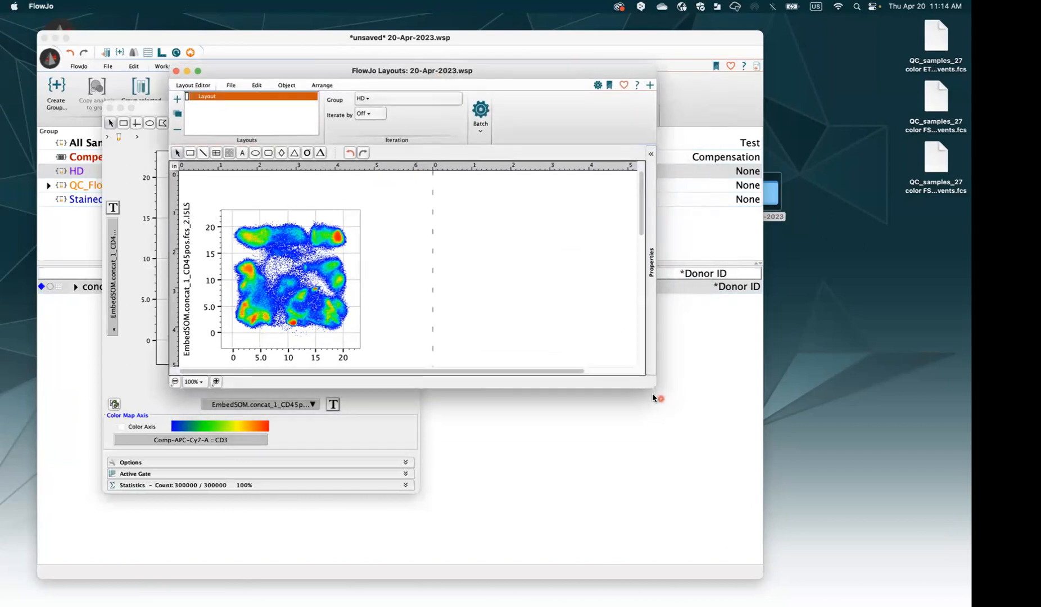
Enlarge the layout window and nudge the EmbedSOM plot down-right on the page
{"action": "left_click_drag", "start_coordinate": [766, 451], "coordinate": [970, 604]}
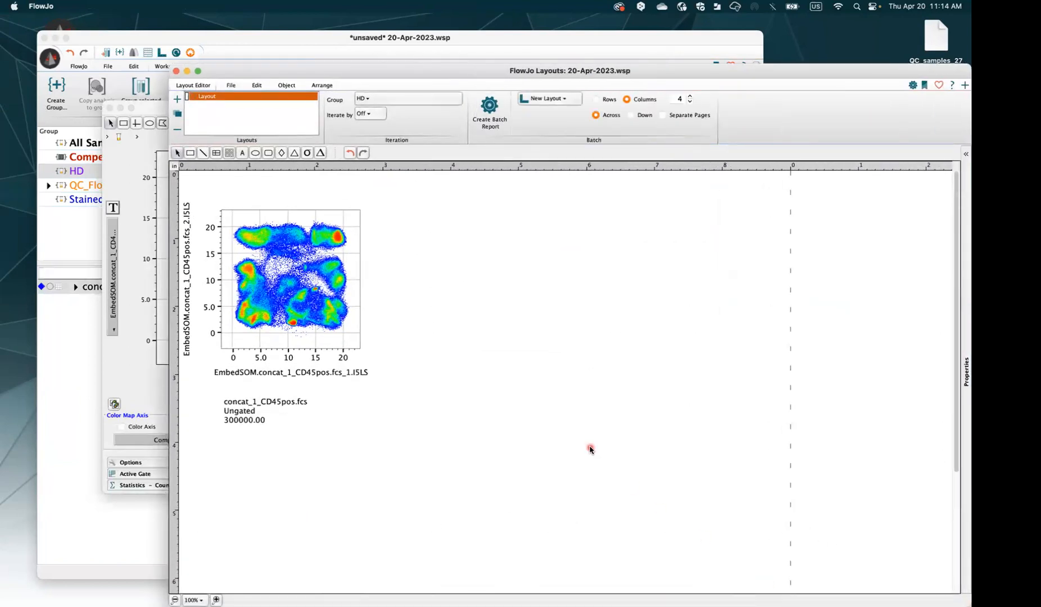
{"action": "left_click", "coordinate": [287, 305]}
{"action": "left_click_drag", "start_coordinate": [287, 305], "coordinate": [299, 312]}
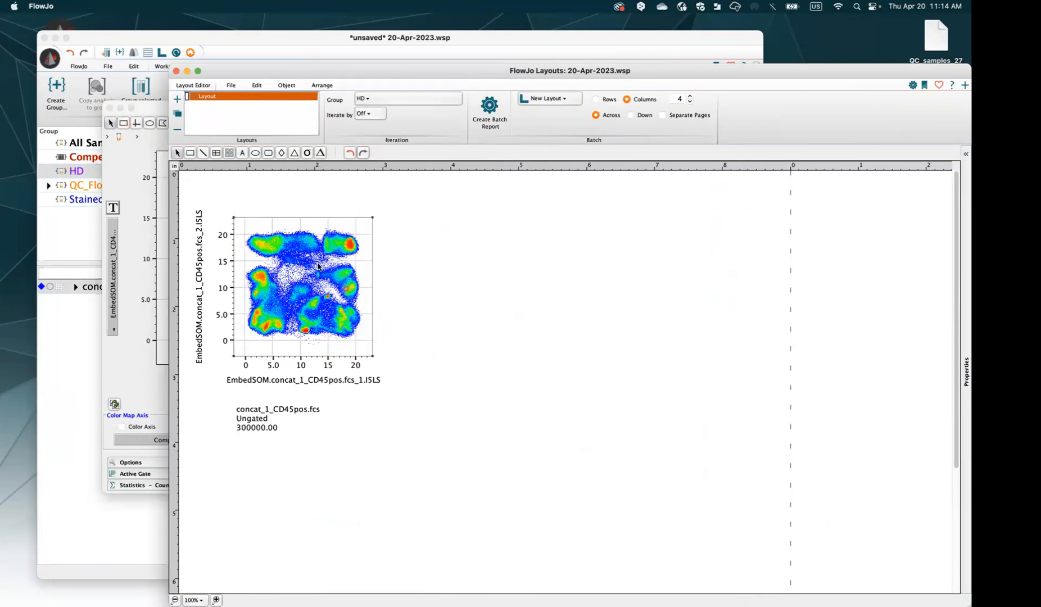
Close the floating graph window, narrow the workspace, and select *Donor ID.Pop0, Pop1 and Pop2
{"action": "left_click", "coordinate": [149, 112]}
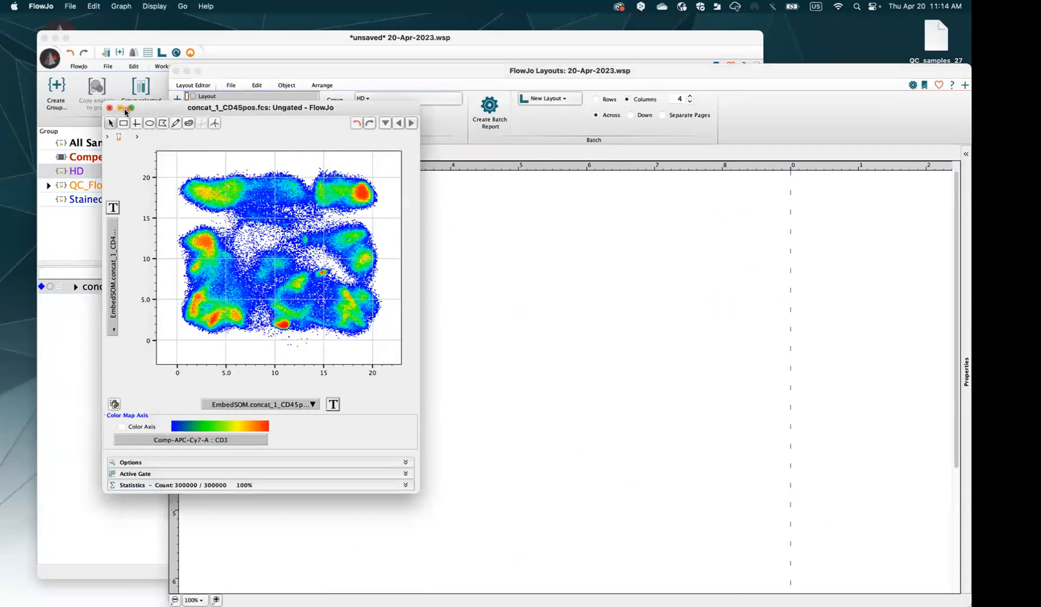
{"action": "left_click", "coordinate": [111, 111]}
{"action": "left_click", "coordinate": [79, 287]}
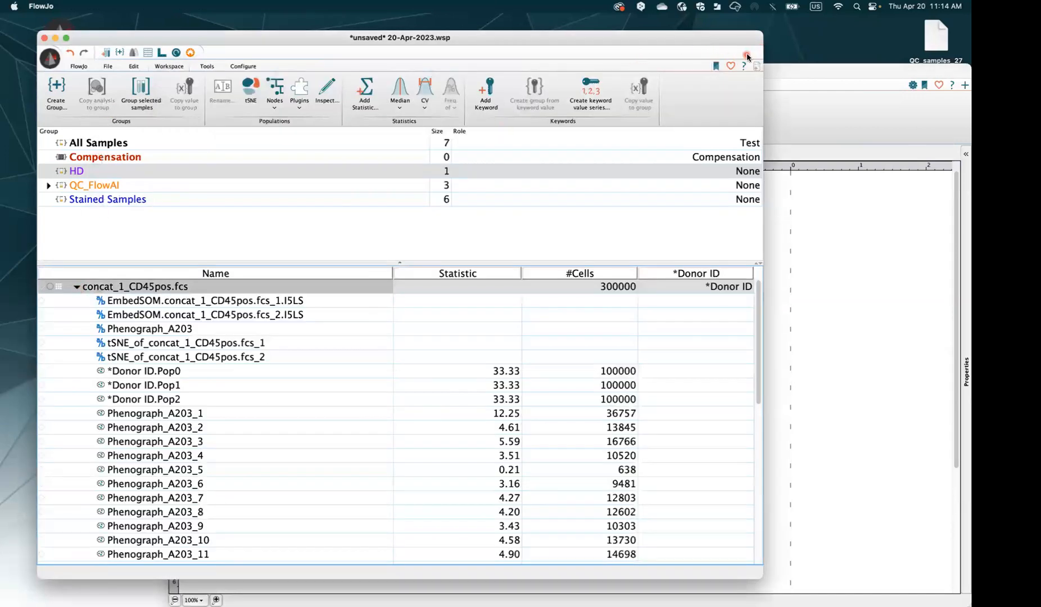
{"action": "left_click_drag", "start_coordinate": [762, 56], "coordinate": [530, 56]}
{"action": "left_click", "coordinate": [626, 93]}
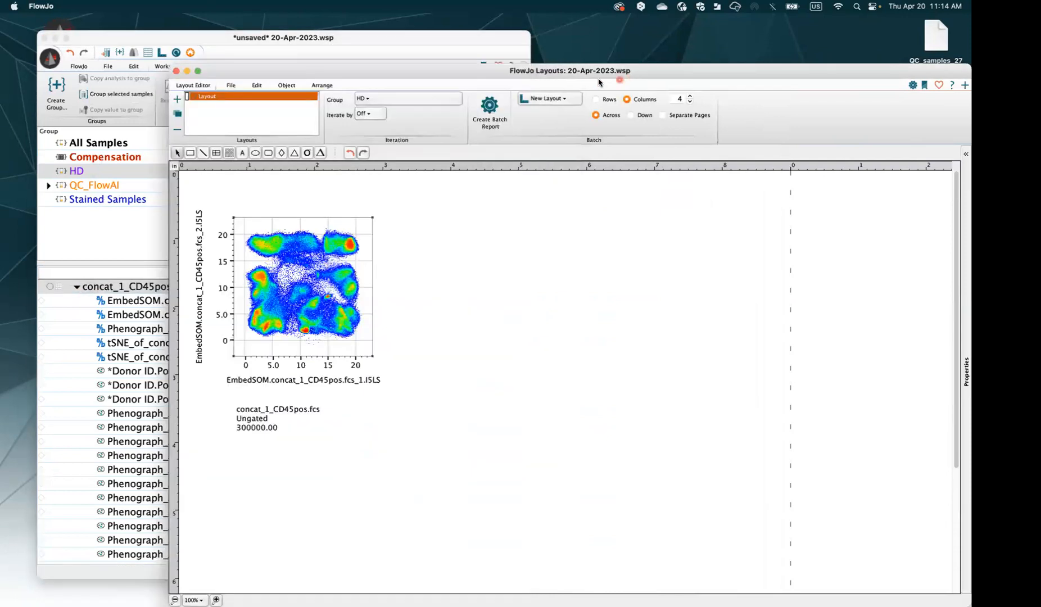
{"action": "left_click", "coordinate": [169, 372]}
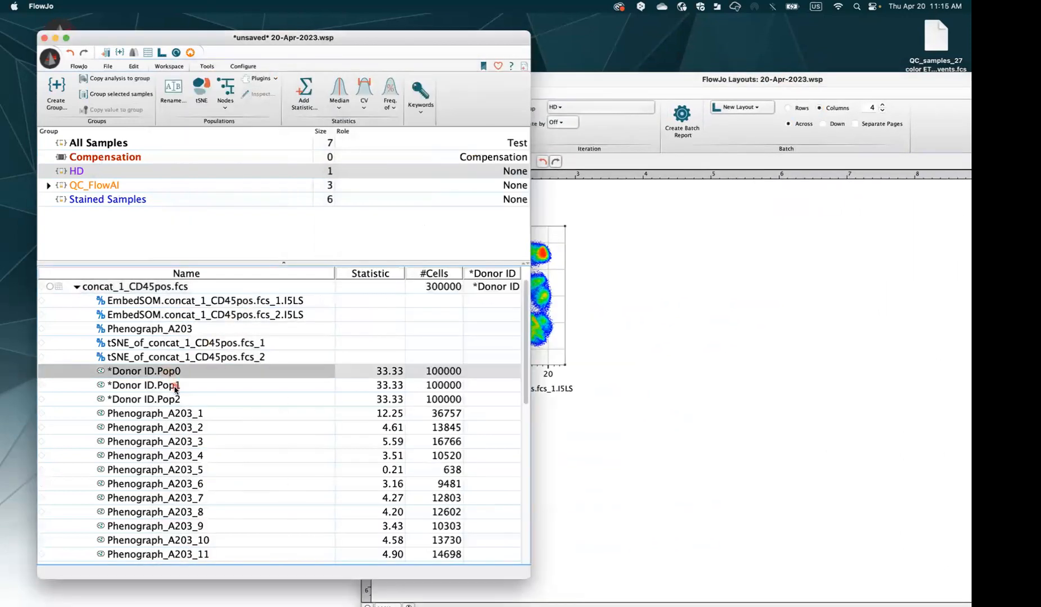
{"action": "left_click", "coordinate": [175, 388], "text": "super"}
{"action": "left_click", "coordinate": [177, 400], "text": "super"}
Overlay the three Donor ID populations on the layout plot, with the legend above and the plot enlarged
{"action": "left_click_drag", "start_coordinate": [198, 372], "coordinate": [502, 331]}
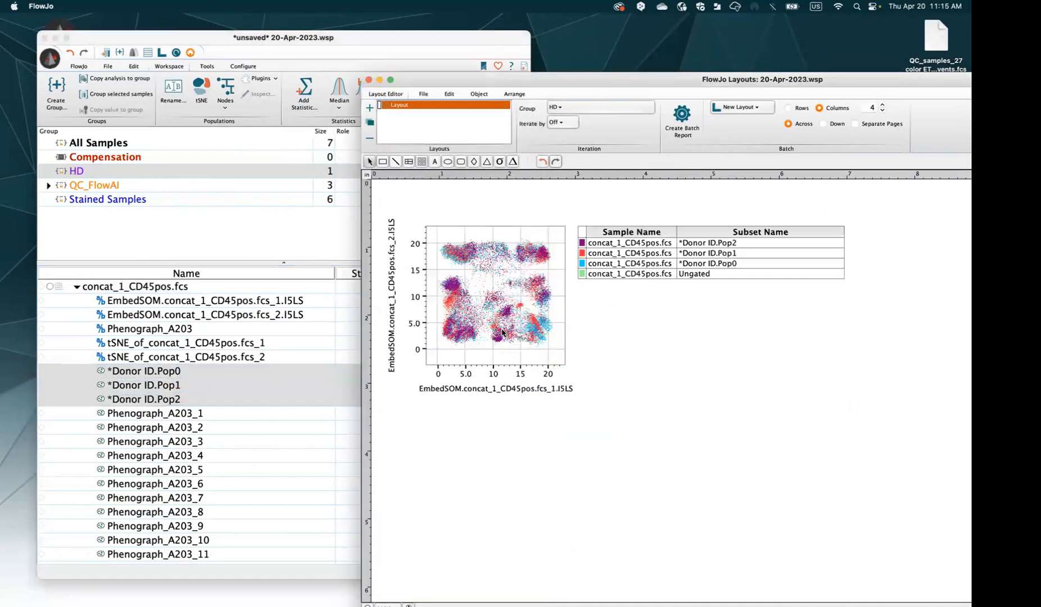
{"action": "left_click_drag", "start_coordinate": [365, 74], "coordinate": [214, 71]}
{"action": "left_click_drag", "start_coordinate": [541, 263], "coordinate": [358, 191]}
{"action": "left_click", "coordinate": [417, 392]}
{"action": "left_click_drag", "start_coordinate": [429, 394], "coordinate": [467, 431]}
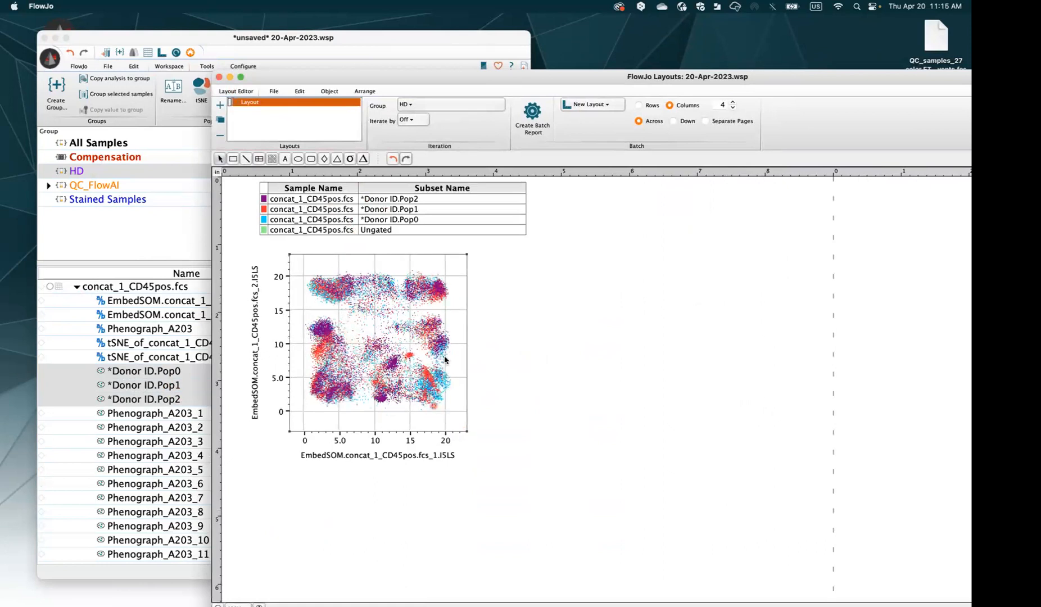
{"action": "double_click", "coordinate": [371, 356]}
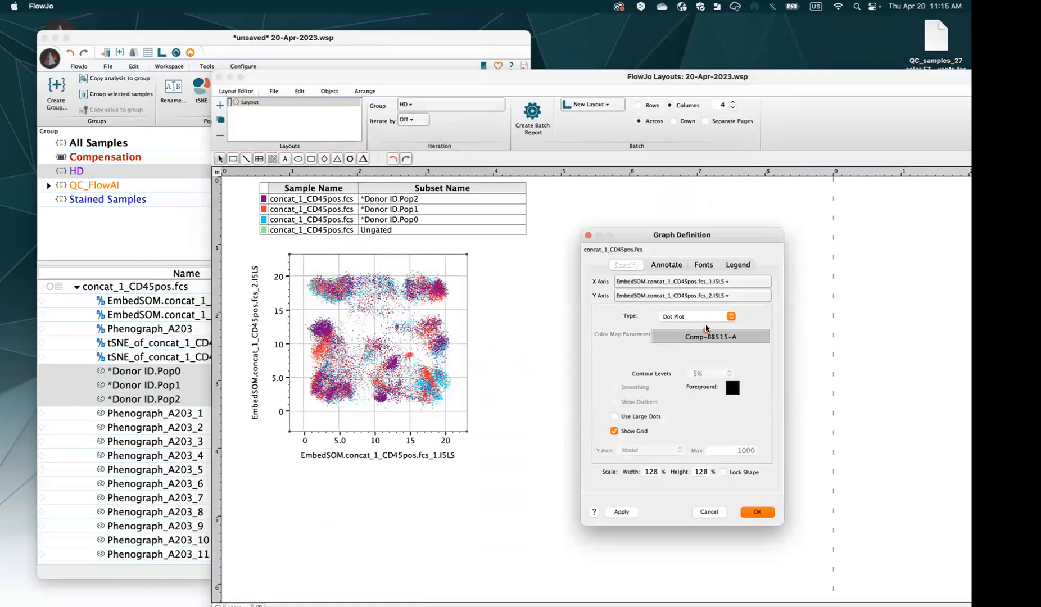
Redraw the donor overlay as a 10% contour plot, enlarge it, then delete it from the layout
{"action": "left_click", "coordinate": [704, 318]}
{"action": "left_click", "coordinate": [679, 341]}
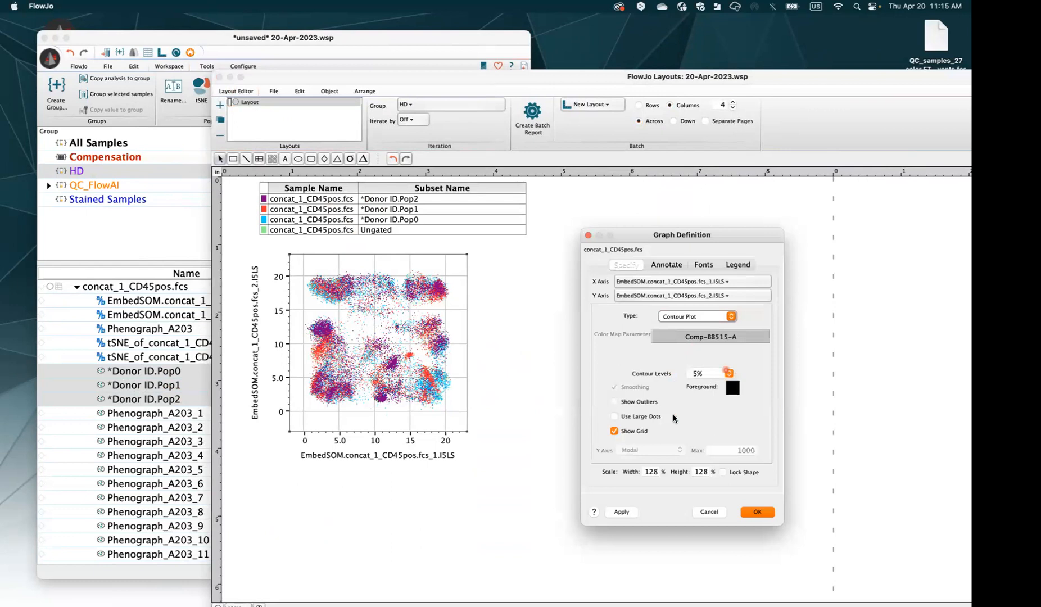
{"action": "left_click", "coordinate": [709, 374]}
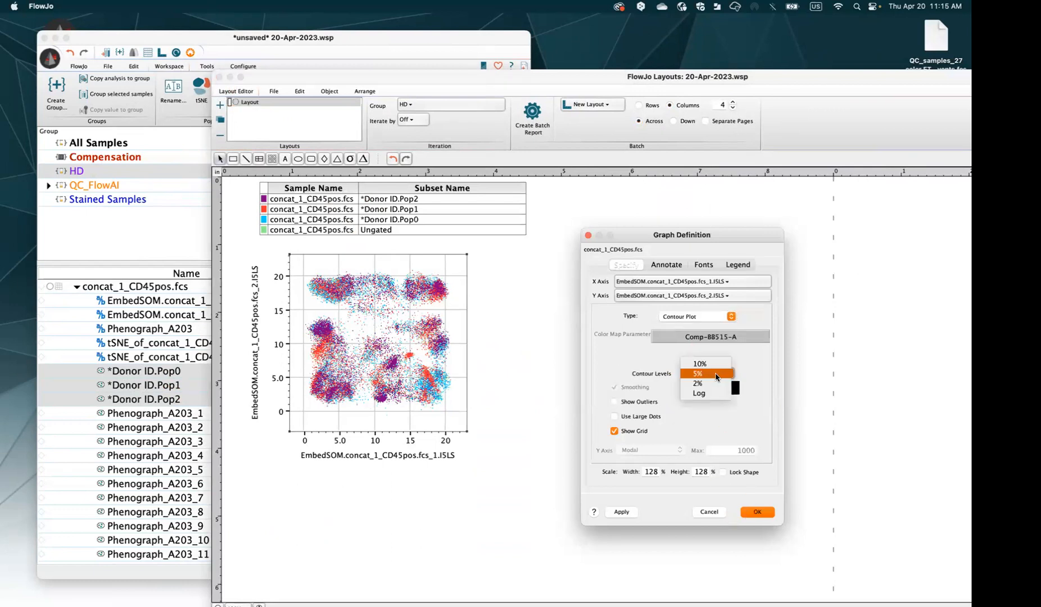
{"action": "left_click", "coordinate": [715, 373]}
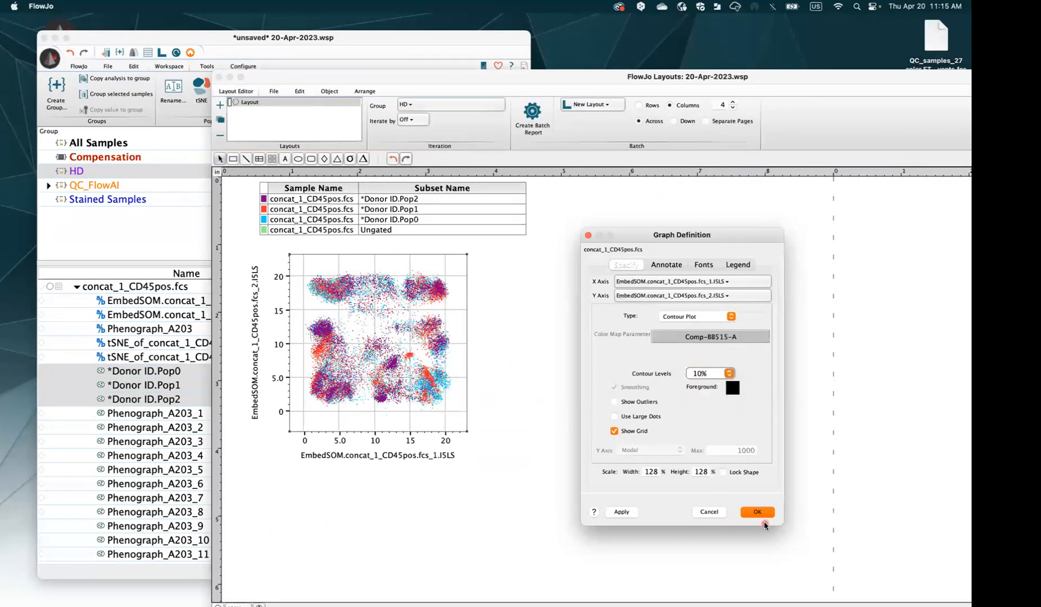
{"action": "left_click", "coordinate": [757, 511]}
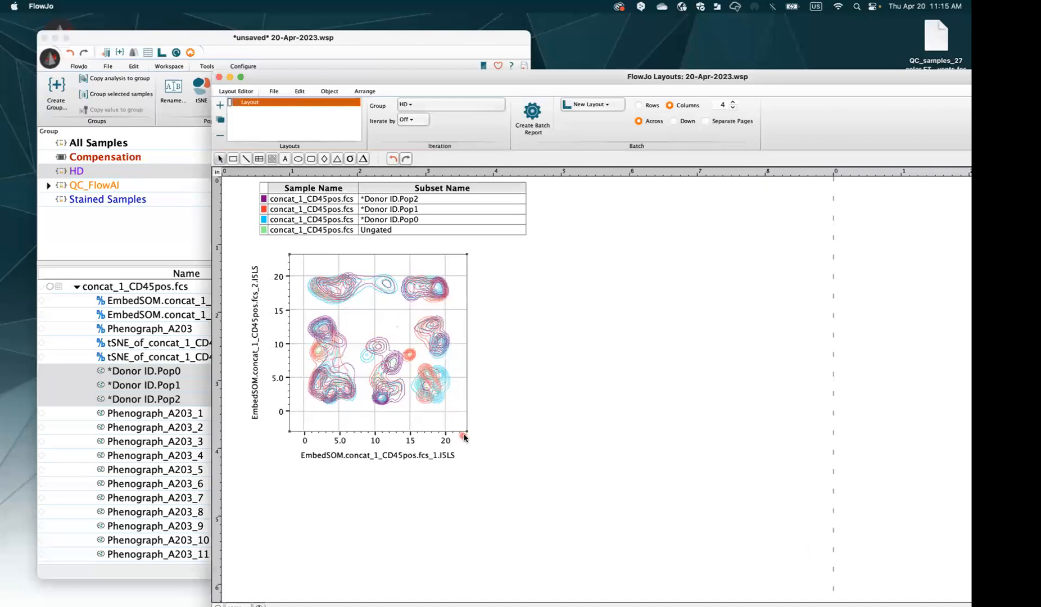
{"action": "left_click_drag", "start_coordinate": [466, 430], "coordinate": [521, 482]}
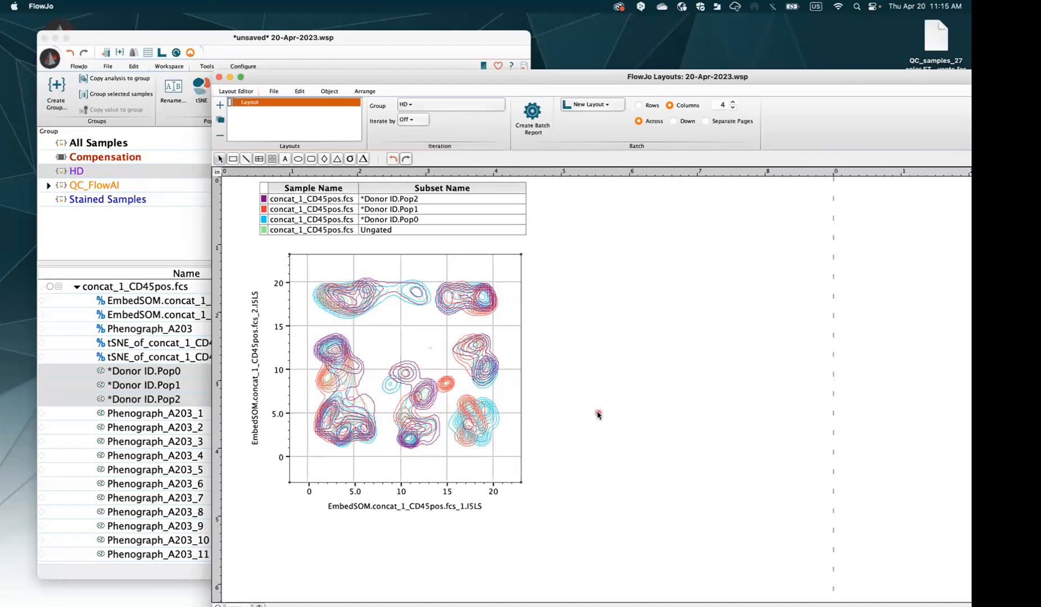
{"action": "key", "text": "Delete"}
{"action": "left_click", "coordinate": [192, 355]}
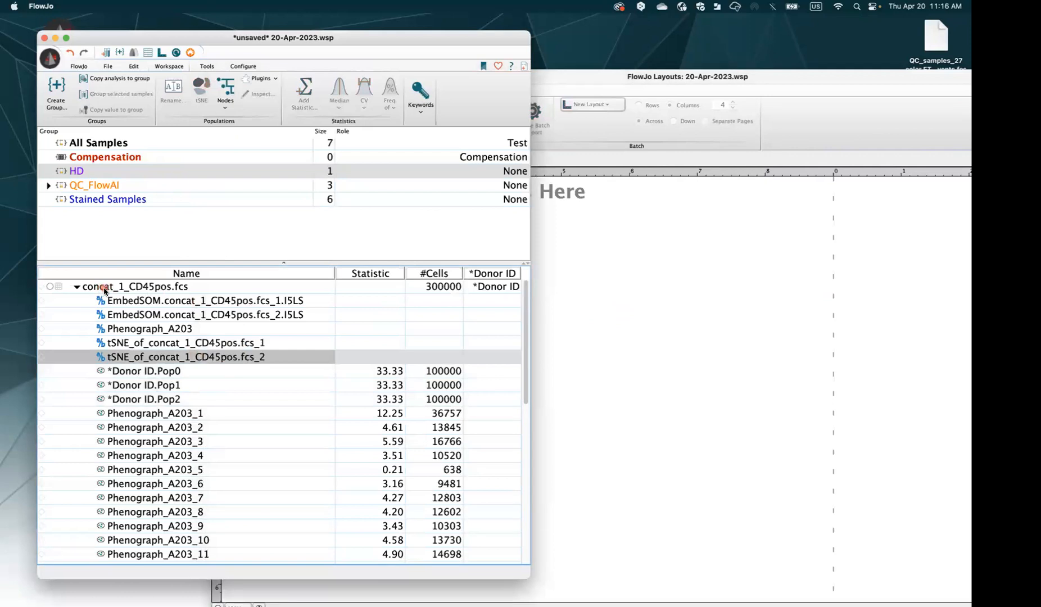
Place the ungated concat_1_CD45pos.fcs EmbedSOM density plot on the layout page
{"action": "left_click", "coordinate": [113, 285]}
{"action": "left_click_drag", "start_coordinate": [505, 292], "coordinate": [389, 289]}
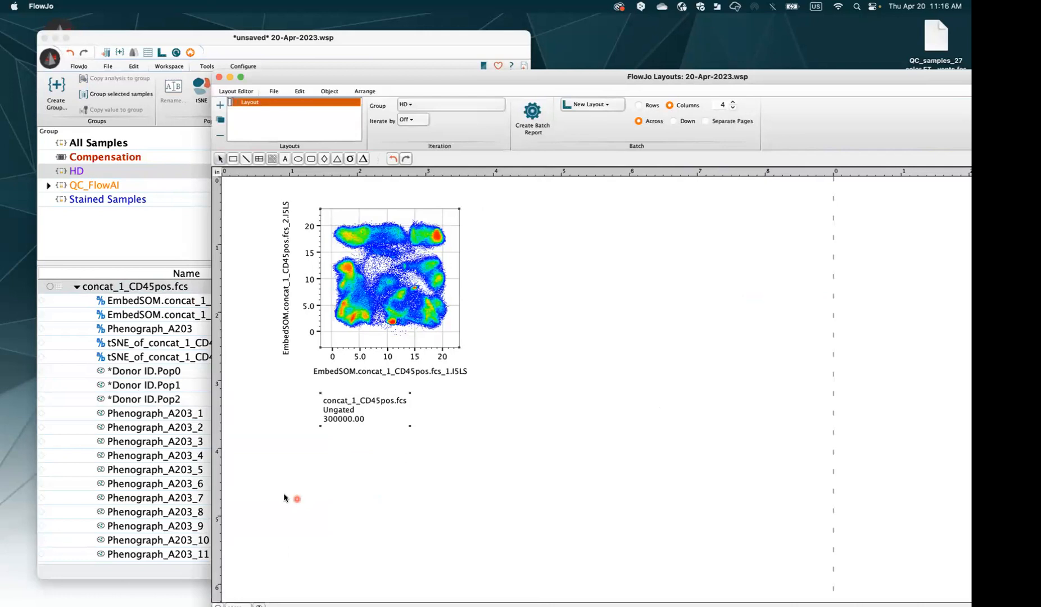
{"action": "left_click_drag", "start_coordinate": [342, 83], "coordinate": [209, 27]}
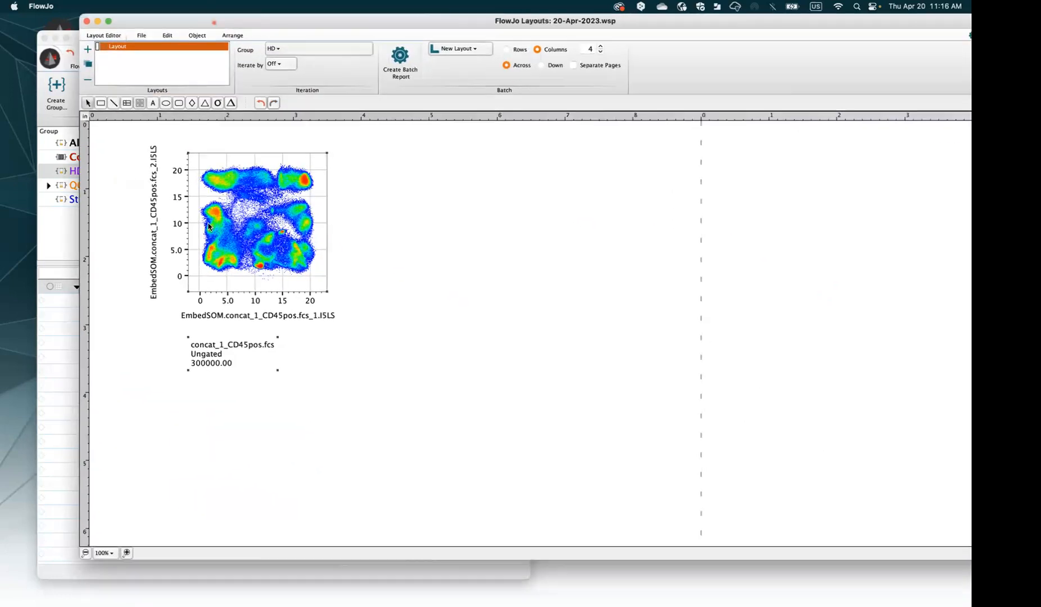
Set up an NxN multigraph overlay with CD45RA and *Donor ID through CD123, viewing the page at 75%
{"action": "right_click", "coordinate": [253, 195]}
{"action": "mouse_move", "coordinate": [337, 399]}
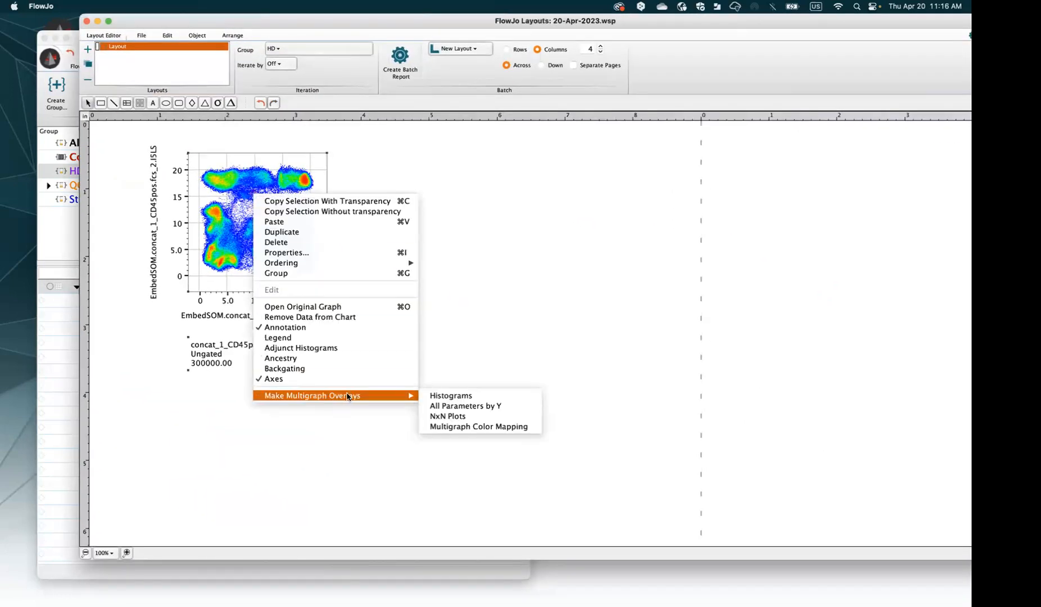
{"action": "left_click", "coordinate": [458, 417]}
{"action": "left_click_drag", "start_coordinate": [552, 270], "coordinate": [553, 353]}
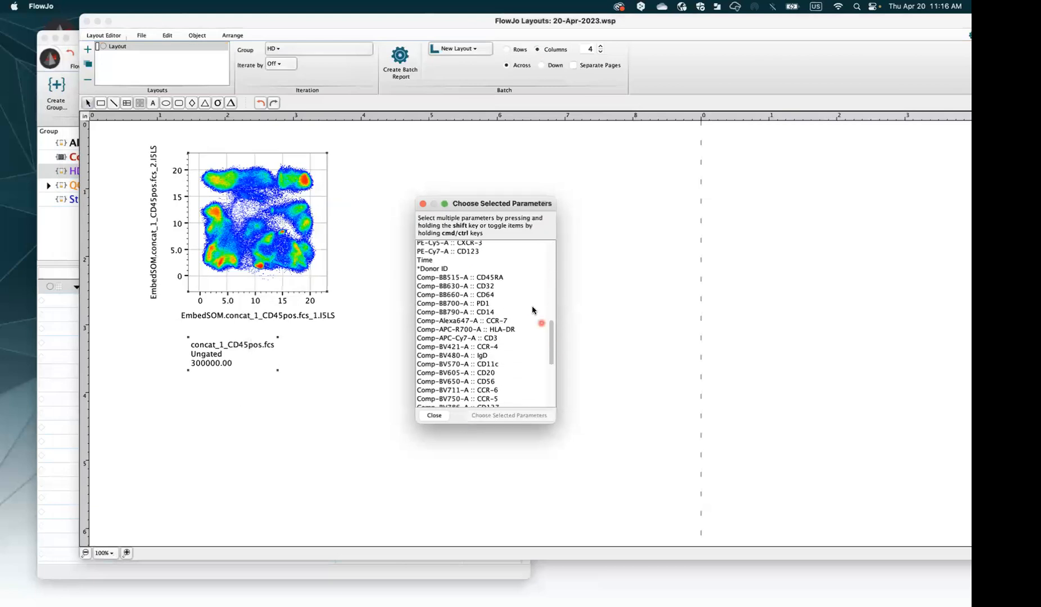
{"action": "left_click", "coordinate": [507, 279]}
{"action": "left_click", "coordinate": [485, 268]}
{"action": "scroll", "coordinate": [488, 298], "scroll_direction": "down", "scroll_amount": 6}
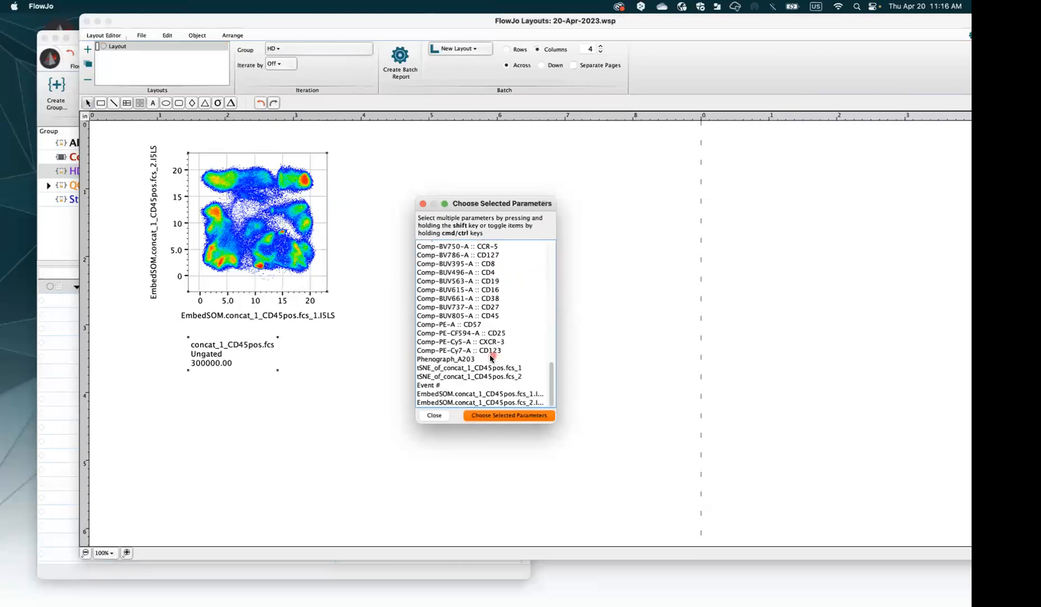
{"action": "left_click", "coordinate": [488, 350], "text": "shift"}
{"action": "left_click", "coordinate": [508, 415]}
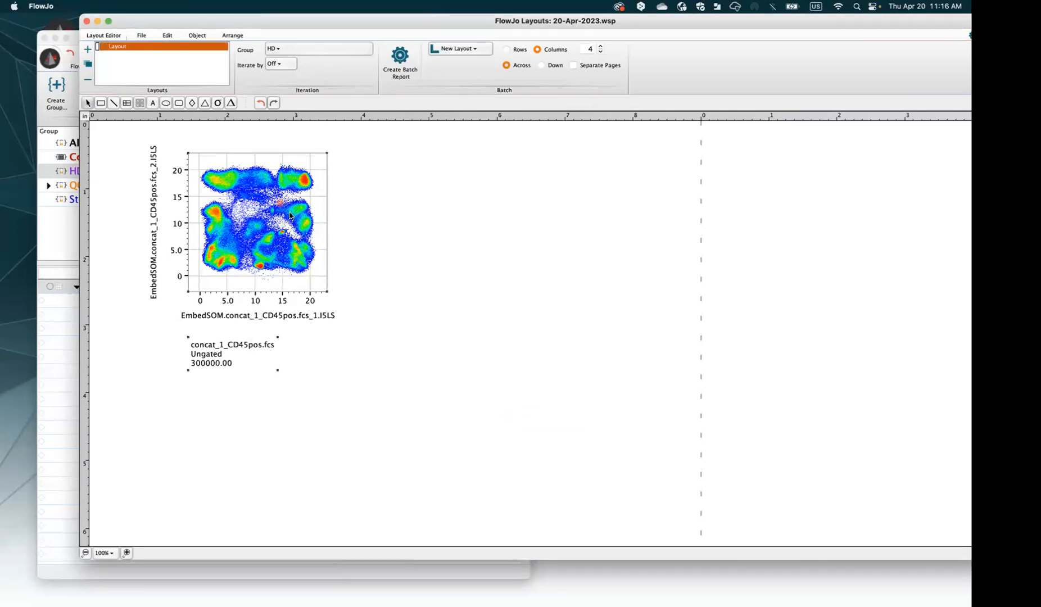
{"action": "left_click", "coordinate": [86, 554]}
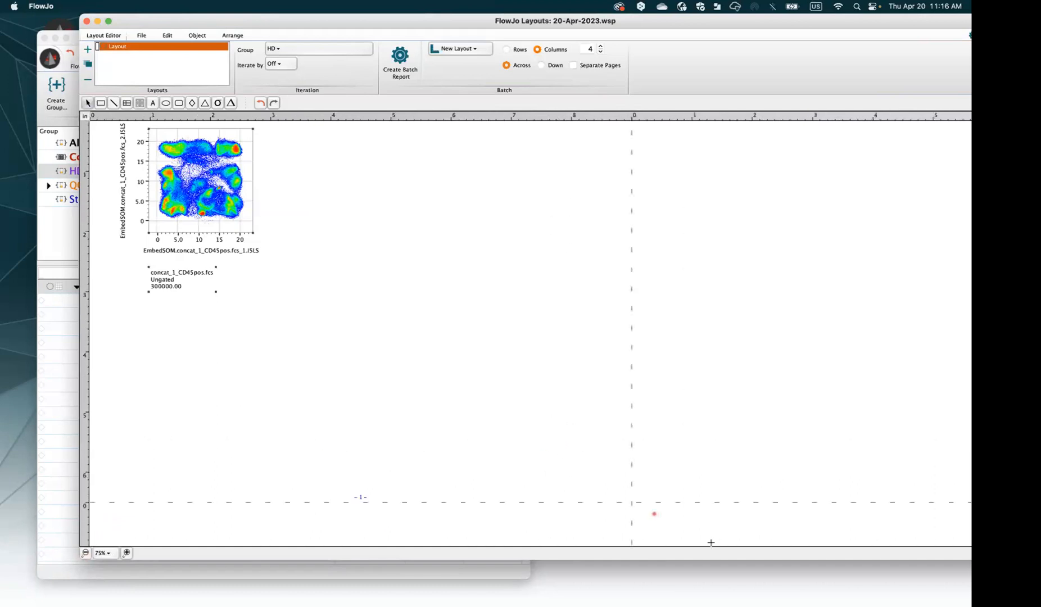
Move the marker-coloured EmbedSOM grid slightly down on the layout page
{"action": "left_click_drag", "start_coordinate": [199, 194], "coordinate": [202, 212]}
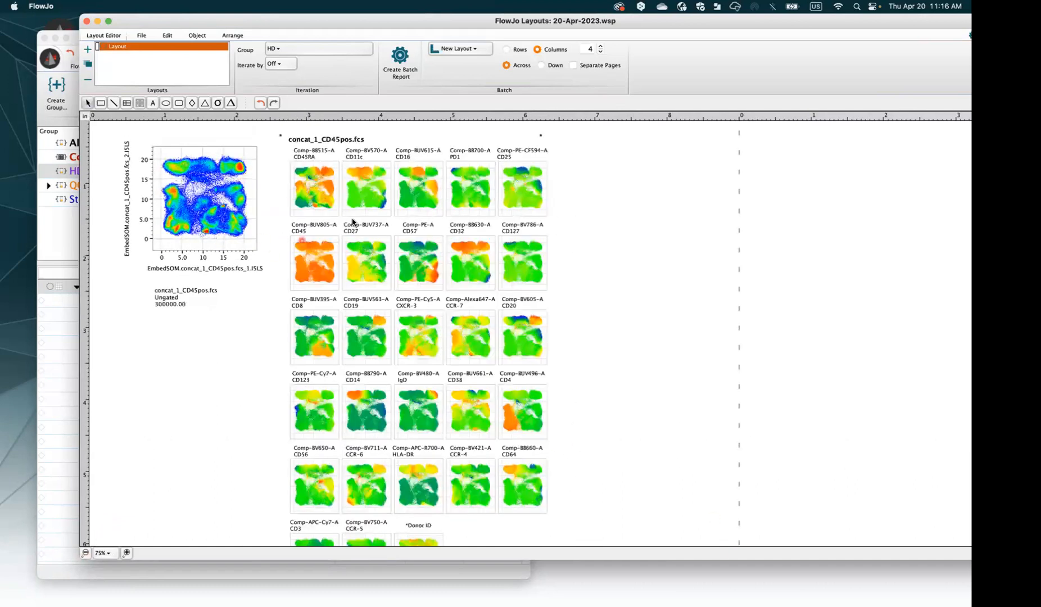
{"action": "left_click", "coordinate": [287, 247]}
{"action": "scroll", "coordinate": [384, 319], "scroll_direction": "down", "scroll_amount": 2}
{"action": "scroll", "coordinate": [384, 318], "scroll_direction": "down", "scroll_amount": 6}
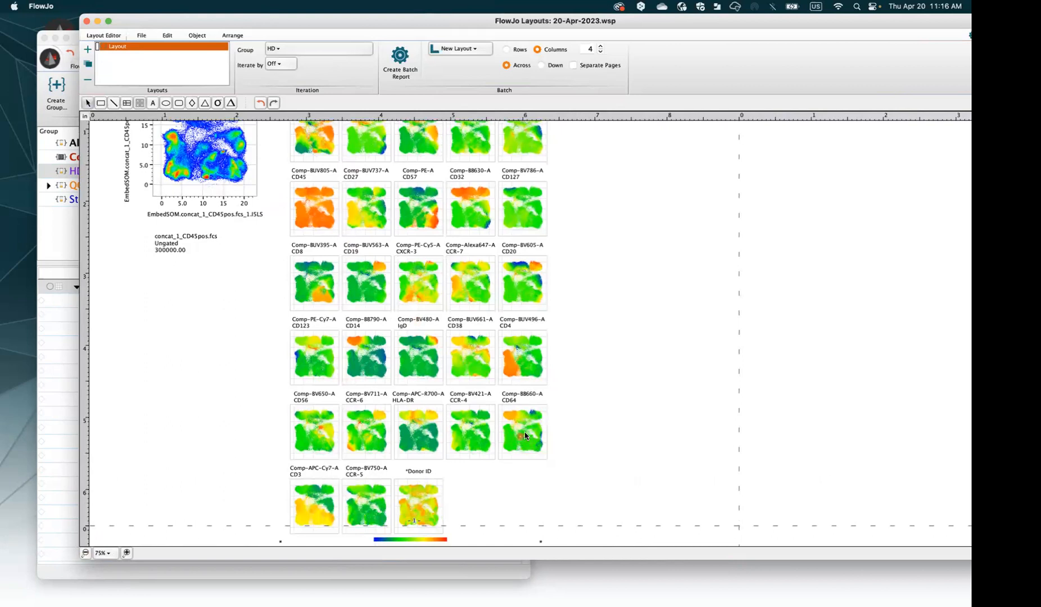
Enlarge the layout page to fit the marker grid, then minimise the Layouts window
{"action": "left_click", "coordinate": [344, 352]}
{"action": "left_click", "coordinate": [406, 342]}
{"action": "scroll", "coordinate": [416, 340], "scroll_direction": "down", "scroll_amount": 4}
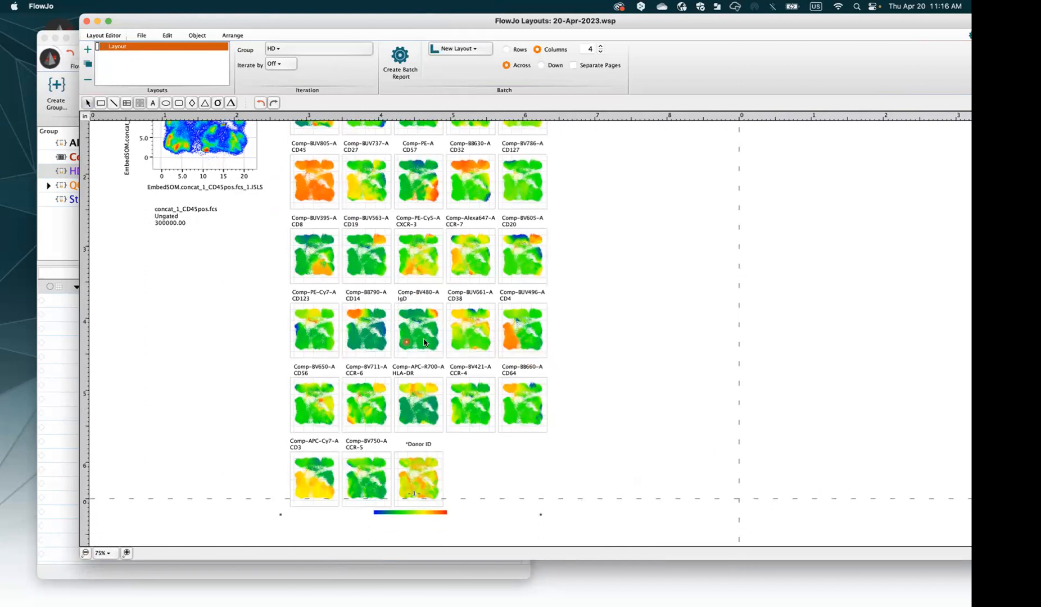
{"action": "left_click_drag", "start_coordinate": [740, 499], "coordinate": [820, 548]}
{"action": "scroll", "coordinate": [340, 344], "scroll_direction": "up", "scroll_amount": 5}
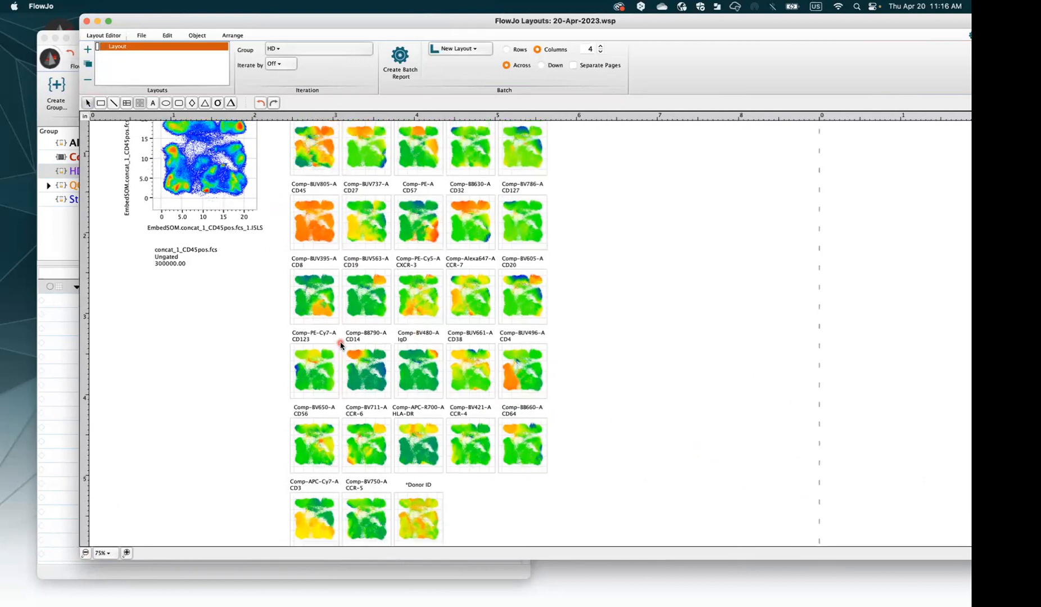
{"action": "scroll", "coordinate": [341, 345], "scroll_direction": "up", "scroll_amount": 5}
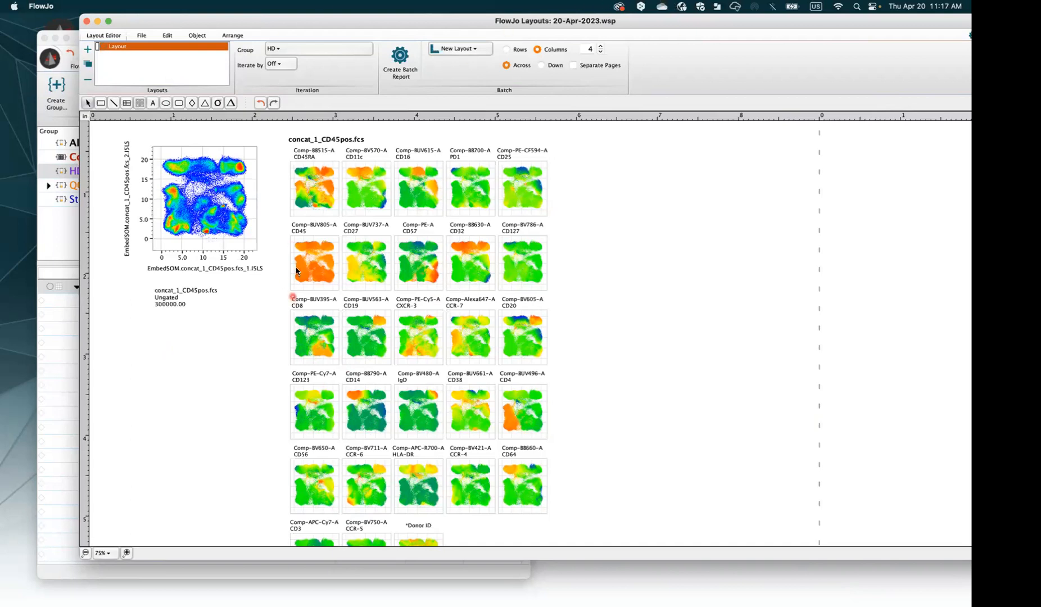
{"action": "left_click_drag", "start_coordinate": [164, 19], "coordinate": [194, 53]}
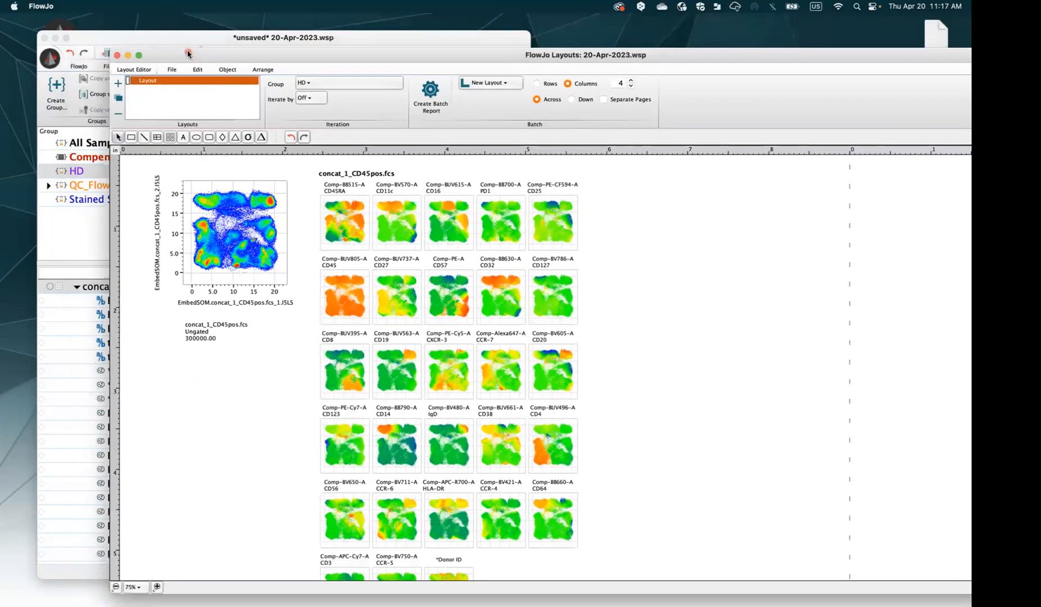
{"action": "left_click", "coordinate": [127, 56]}
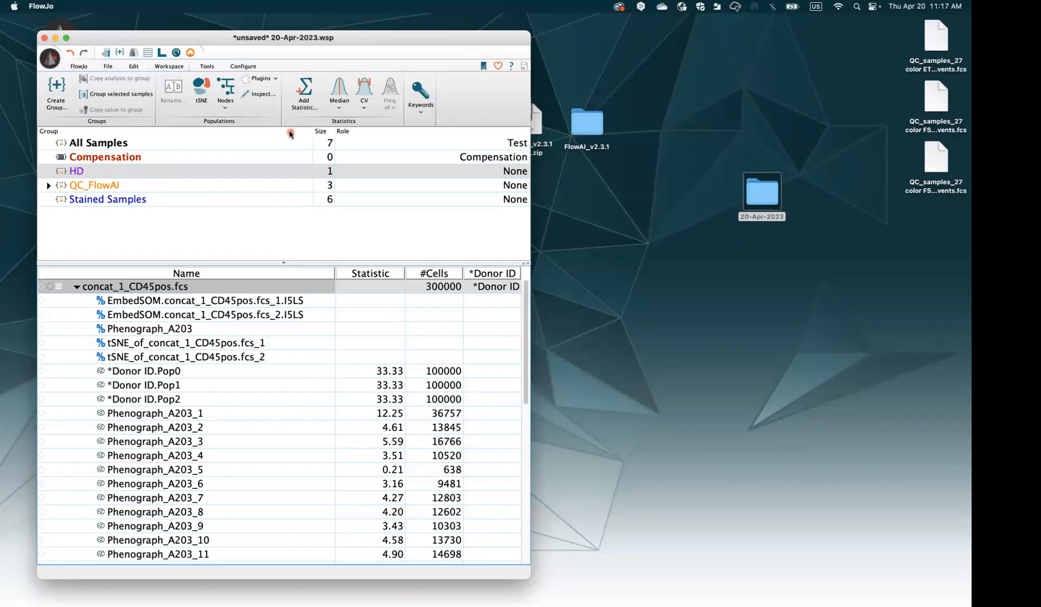
Collapse the concat_1_CD45pos.fcs population tree and show the workspace plugin list
{"action": "left_click", "coordinate": [75, 287]}
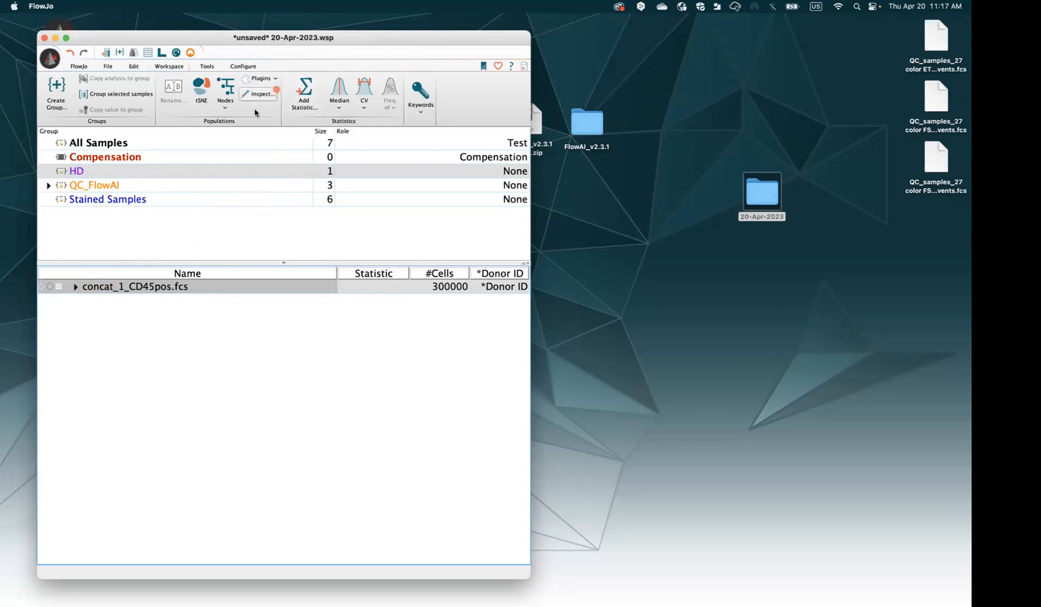
{"action": "left_click", "coordinate": [261, 86]}
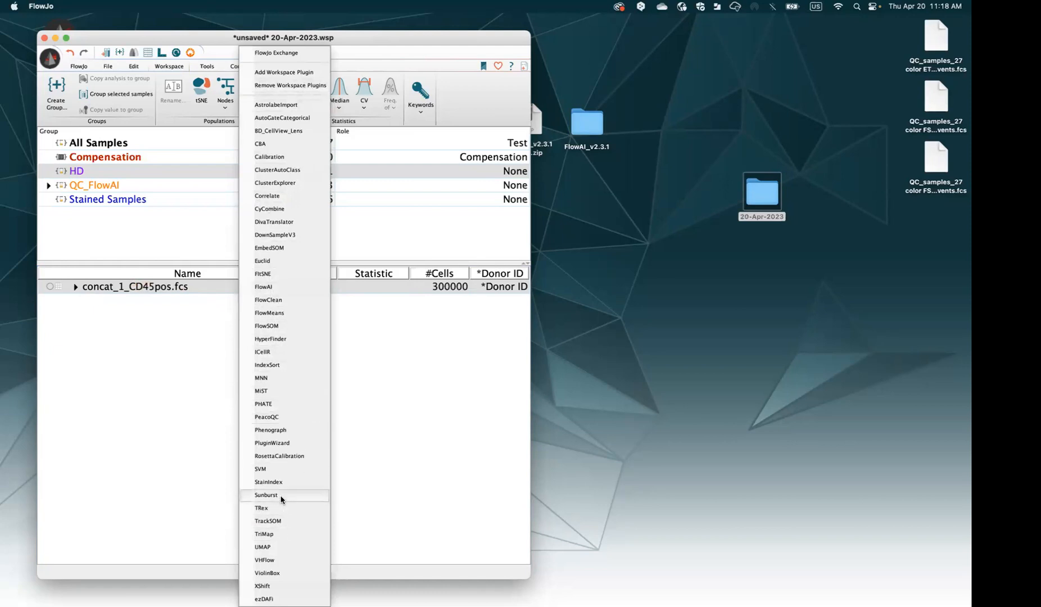
{"action": "left_click", "coordinate": [311, 430]}
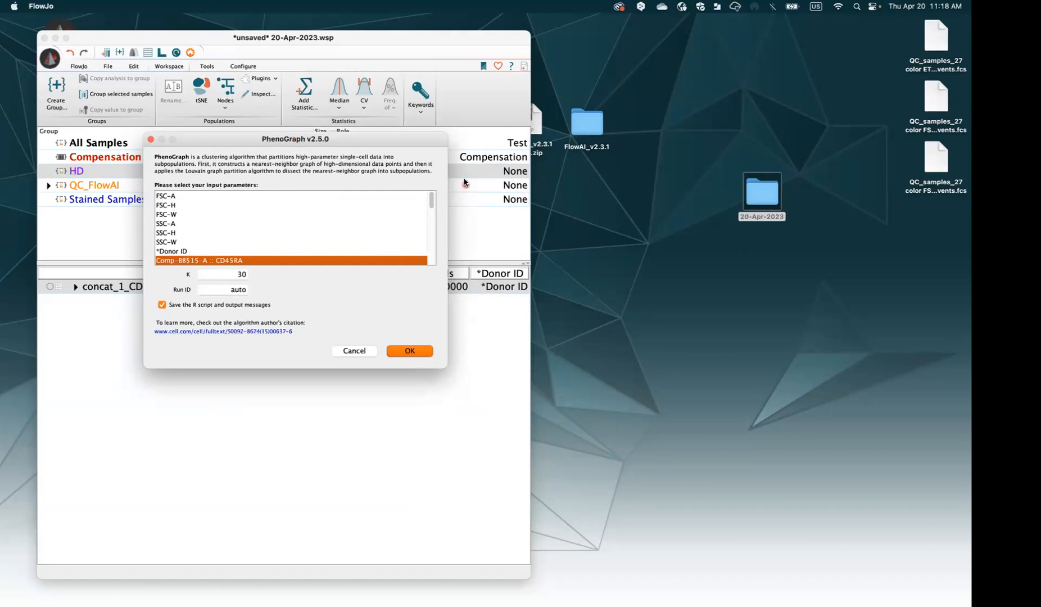
{"action": "left_click_drag", "start_coordinate": [430, 199], "coordinate": [427, 256]}
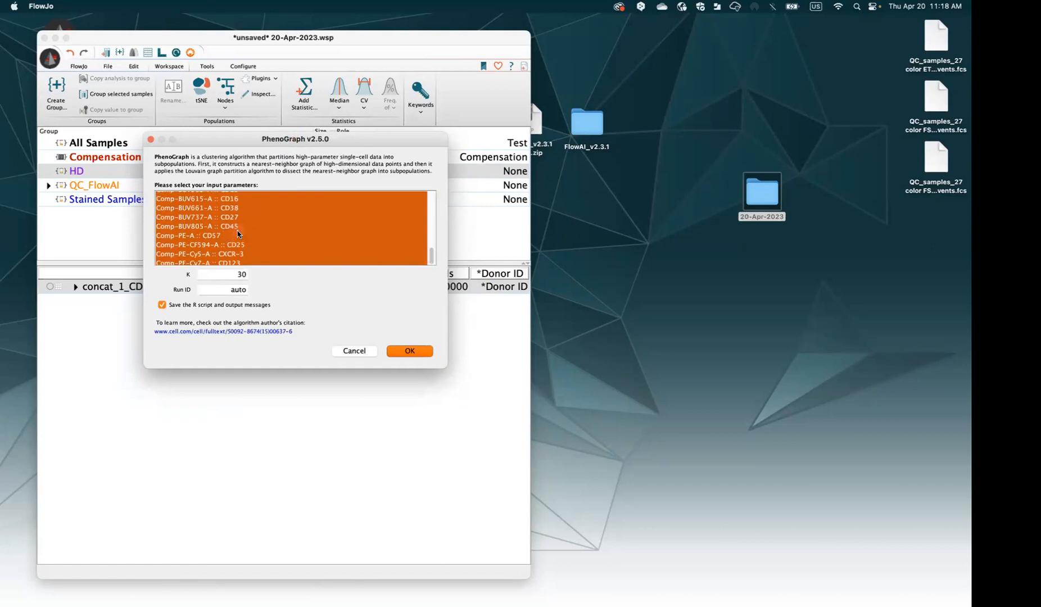
{"action": "left_click", "coordinate": [237, 227], "text": "super"}
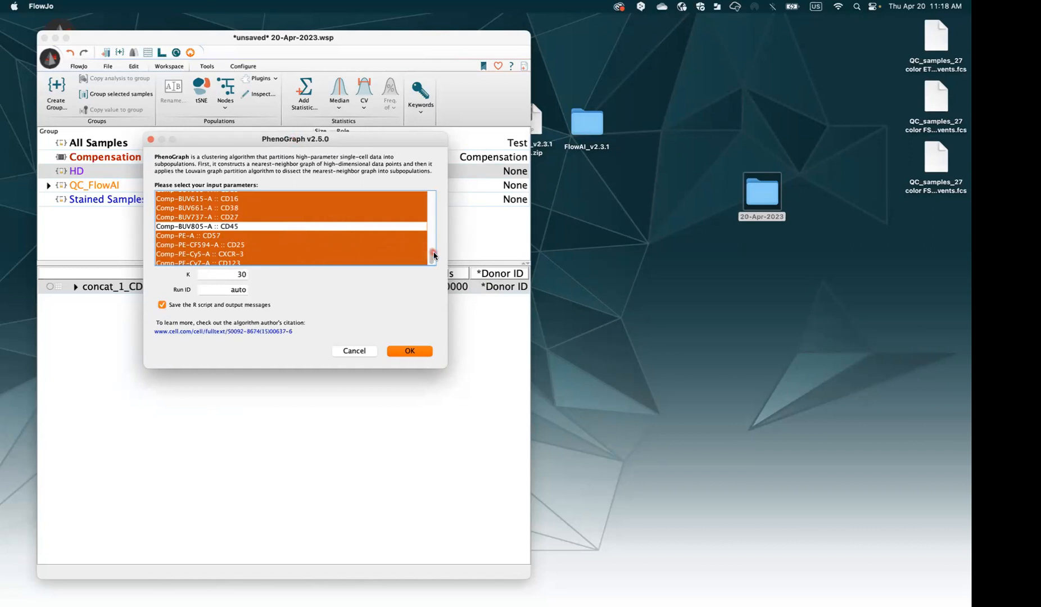
{"action": "scroll", "coordinate": [431, 256], "scroll_direction": "down", "scroll_amount": 1}
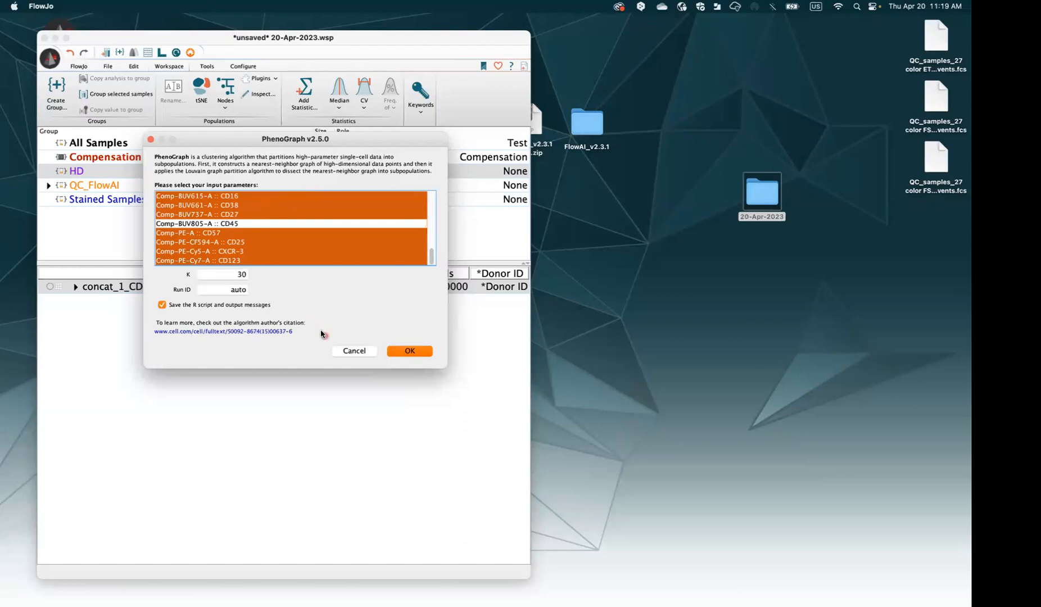
{"action": "left_click", "coordinate": [354, 351]}
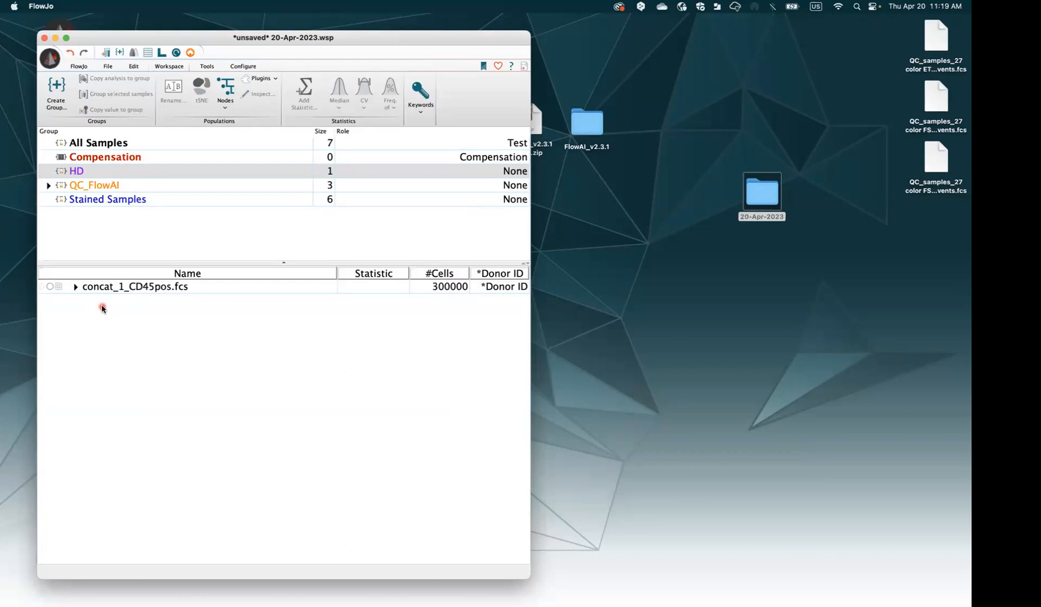
In Finder, open the 20-Apr-2023 desktop folder and its PhenoGraph output folder
{"action": "left_click", "coordinate": [810, 318]}
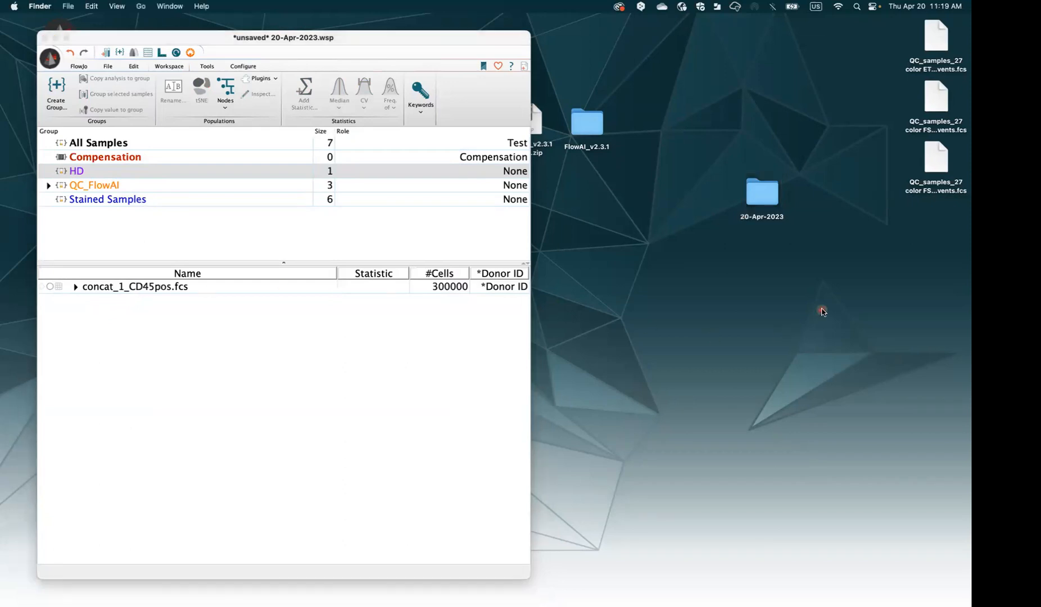
{"action": "left_click", "coordinate": [771, 199]}
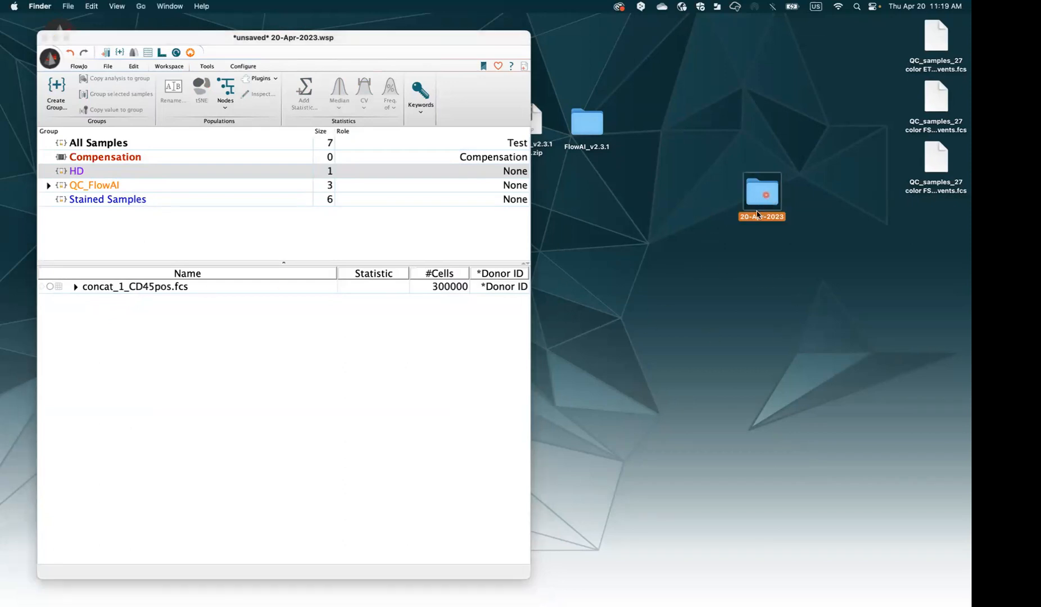
{"action": "double_click", "coordinate": [771, 200]}
{"action": "left_click", "coordinate": [584, 178]}
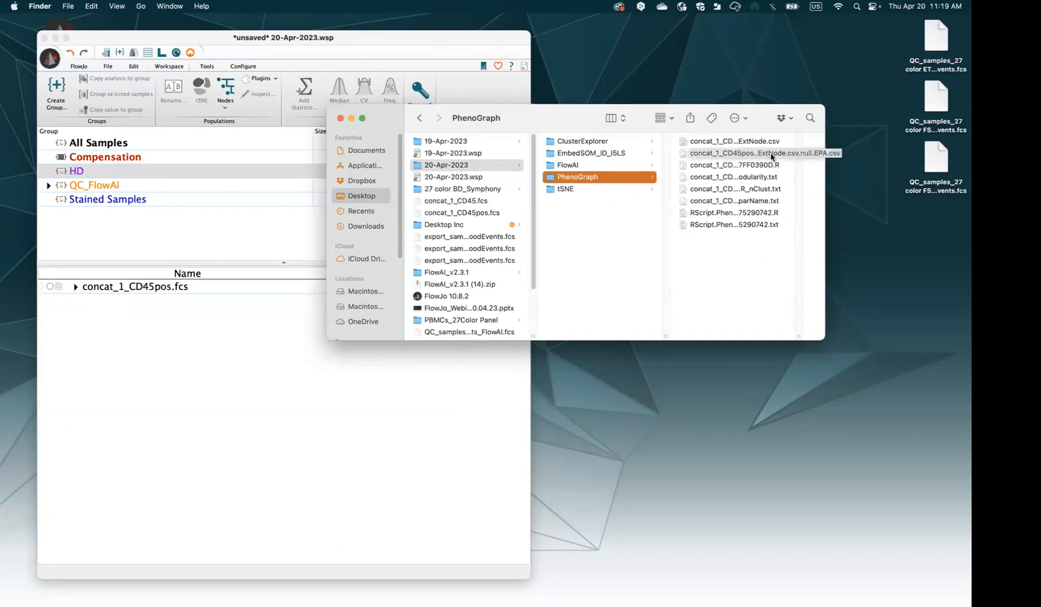
Enlarge the Finder window and widen the file column to show full names
{"action": "left_click_drag", "start_coordinate": [824, 339], "coordinate": [868, 401]}
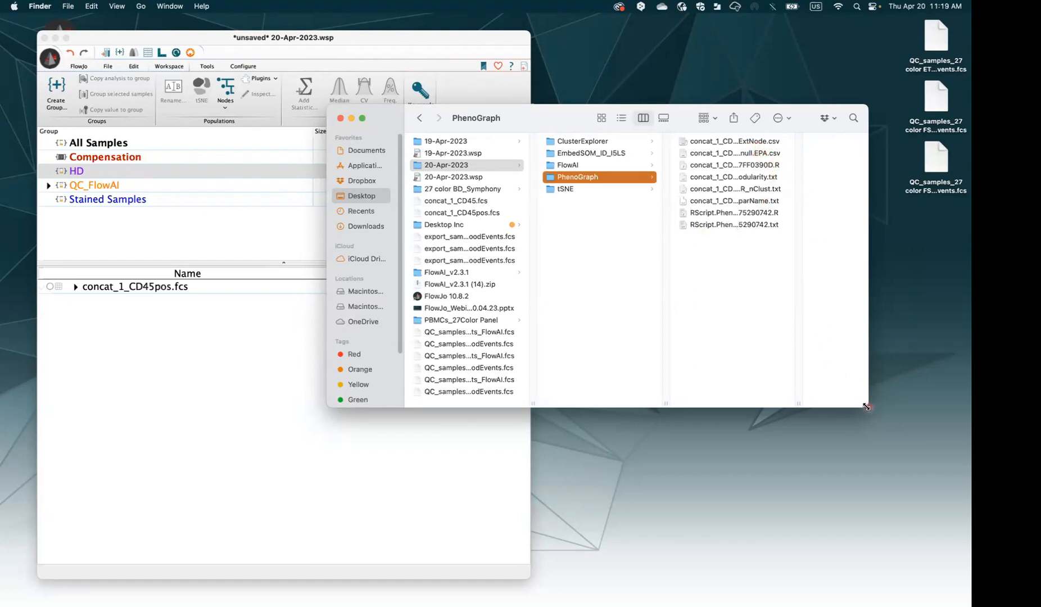
{"action": "left_click_drag", "start_coordinate": [868, 407], "coordinate": [944, 481]}
{"action": "double_click", "coordinate": [798, 477]}
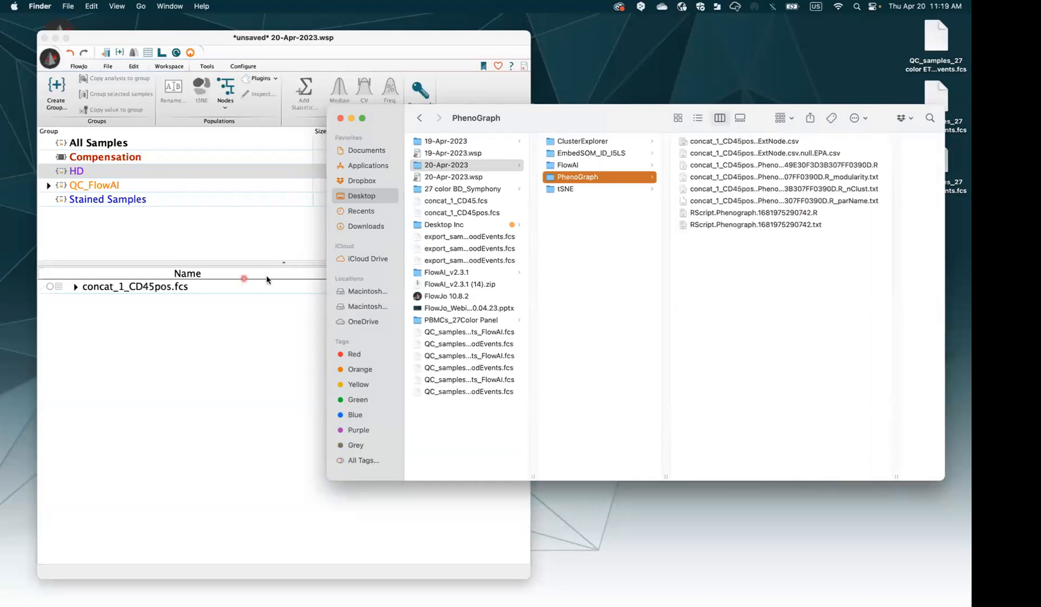
Check concat_1_CD45pos.fcs's context menu for parameter import, then return to the PhenoGraph files window
{"action": "right_click", "coordinate": [171, 288]}
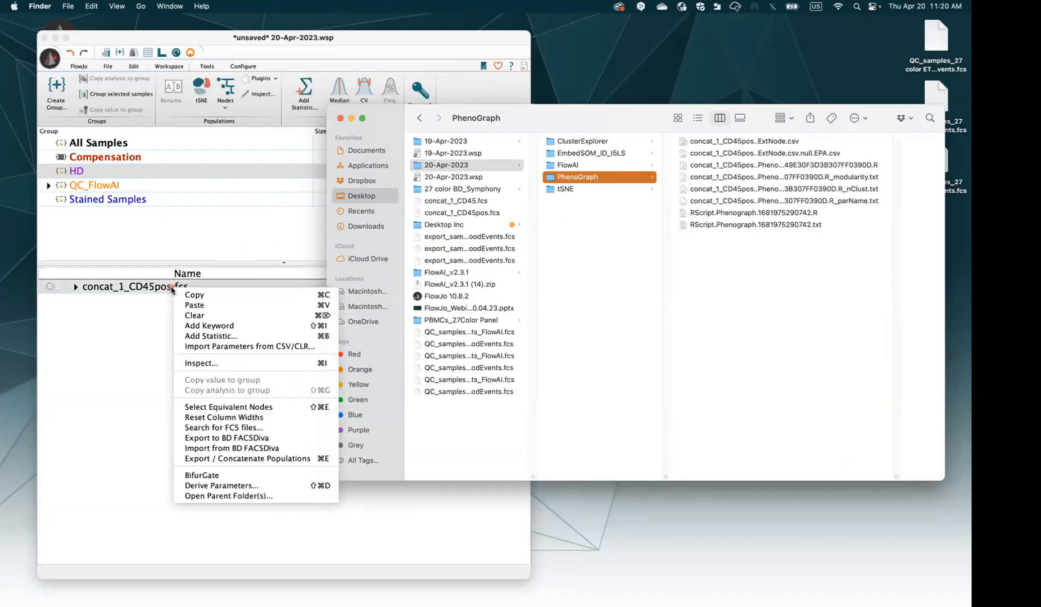
{"action": "left_click", "coordinate": [127, 306]}
{"action": "right_click", "coordinate": [109, 289]}
{"action": "left_click", "coordinate": [110, 289]}
{"action": "right_click", "coordinate": [111, 288]}
{"action": "left_click", "coordinate": [111, 288]}
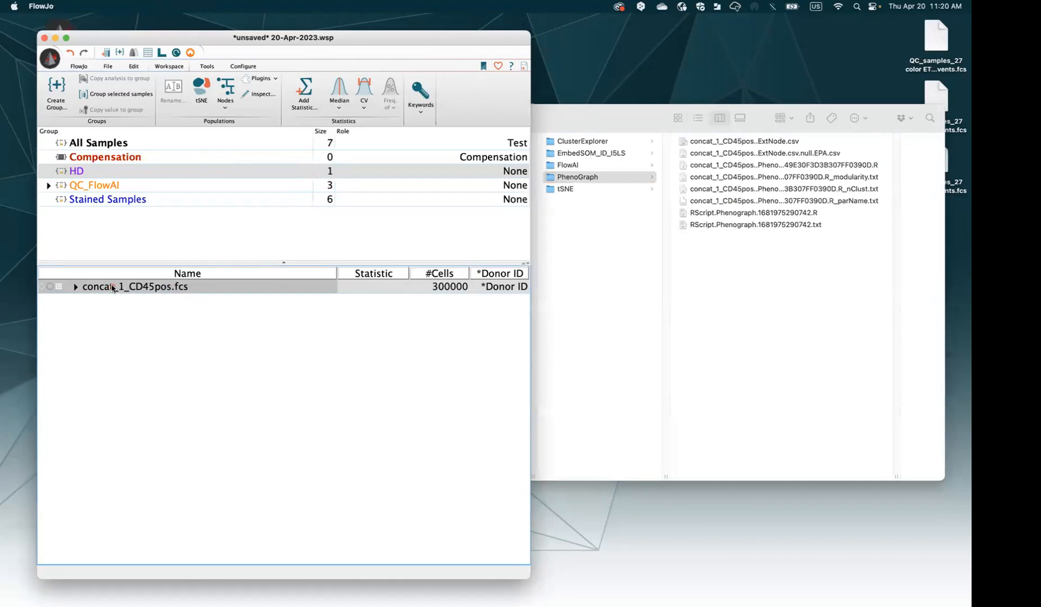
{"action": "right_click", "coordinate": [144, 288]}
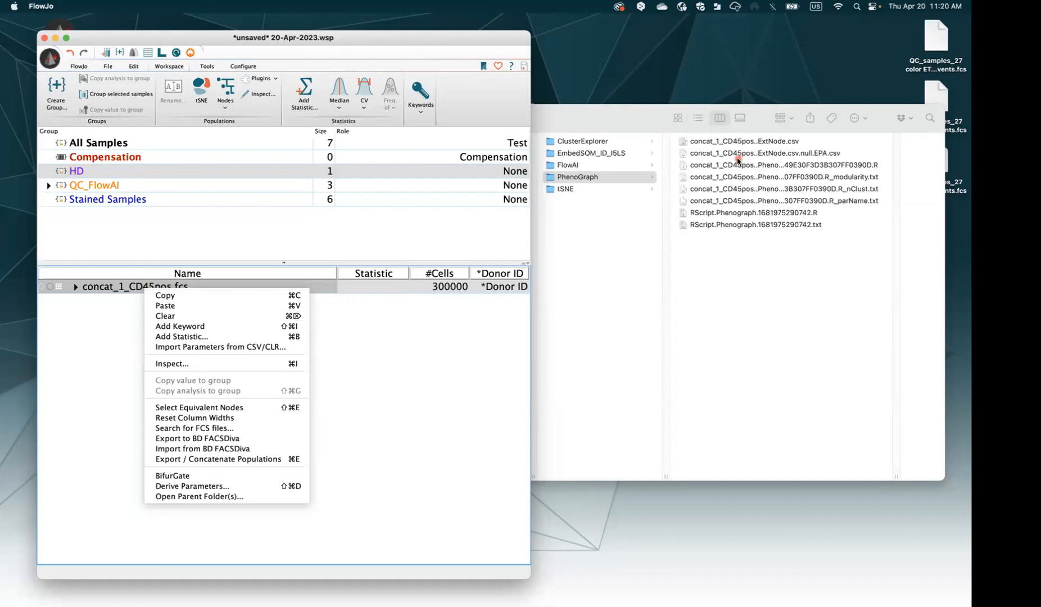
{"action": "key", "text": "Escape"}
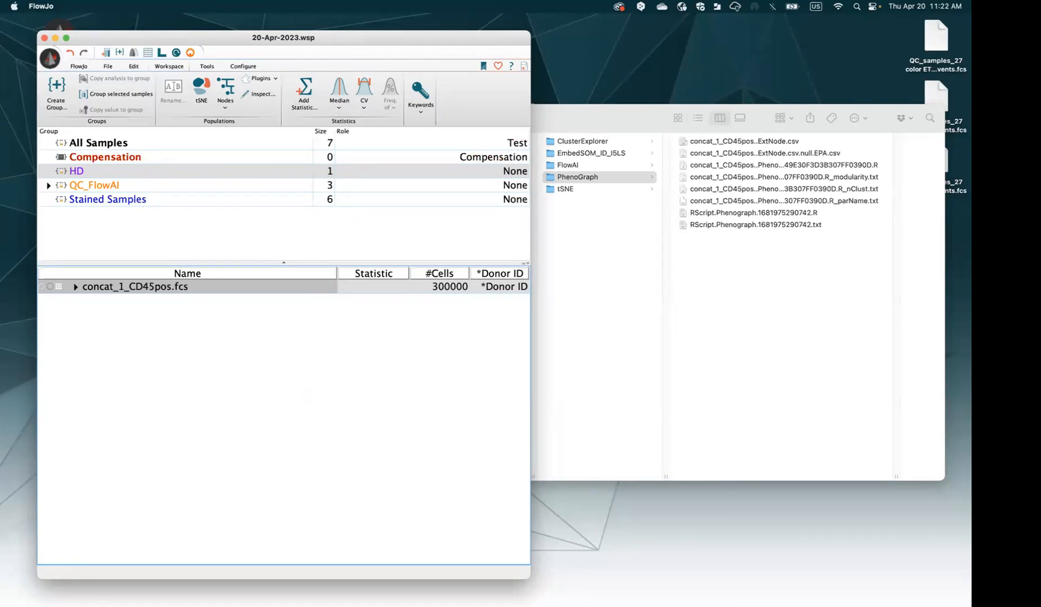
{"action": "left_click", "coordinate": [596, 127]}
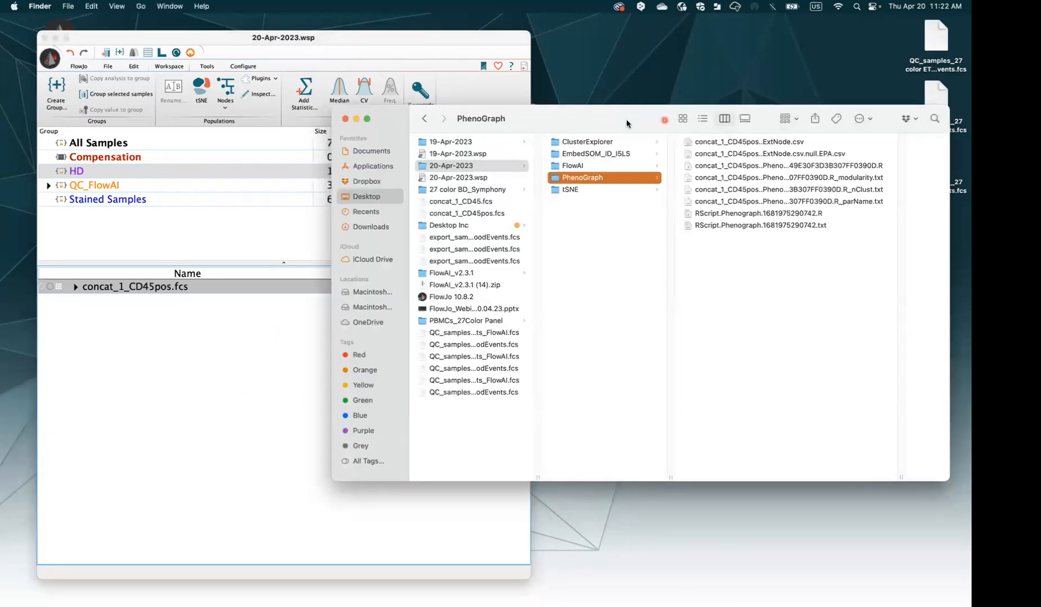
{"action": "left_click", "coordinate": [344, 120]}
Expand concat_1_CD45pos.fcs and scroll through its 37 Phenograph_A203 cluster populations
{"action": "left_click", "coordinate": [75, 286]}
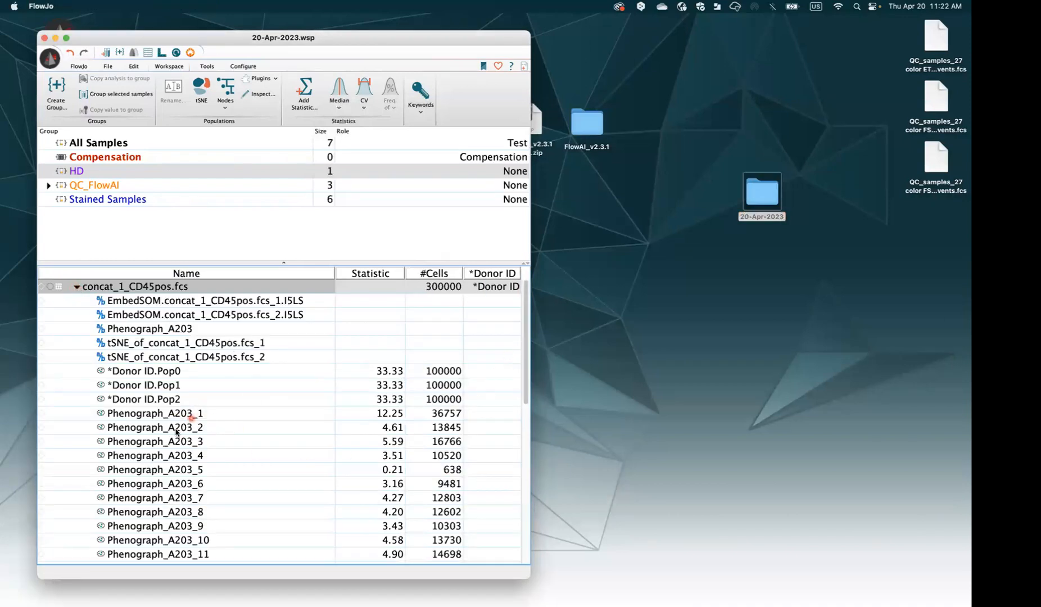
{"action": "left_click_drag", "start_coordinate": [526, 337], "coordinate": [517, 568]}
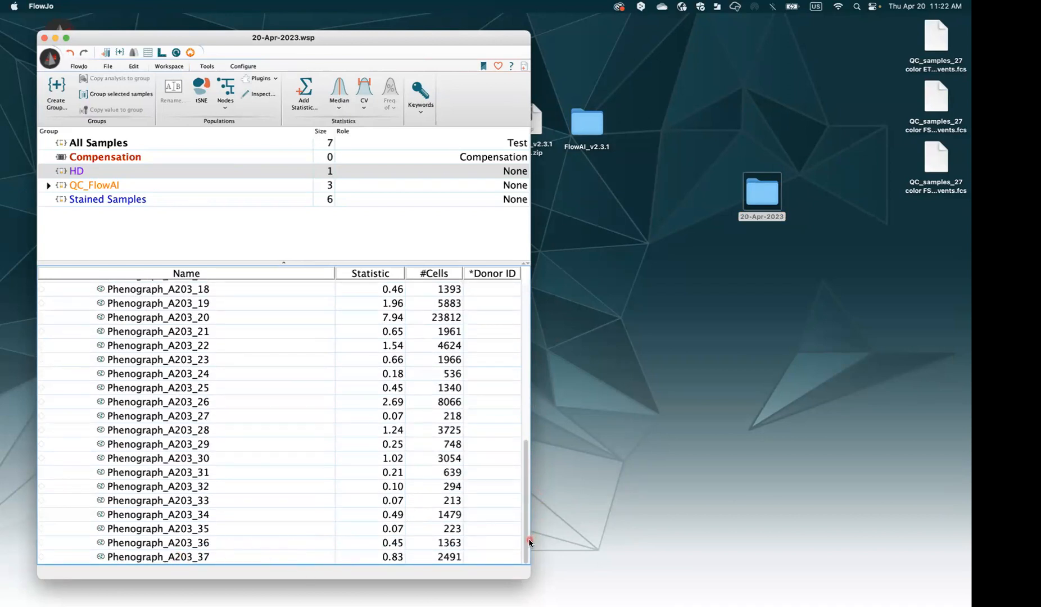
{"action": "scroll", "coordinate": [529, 523], "scroll_direction": "up", "scroll_amount": 1}
{"action": "left_click_drag", "start_coordinate": [529, 523], "coordinate": [549, 343]}
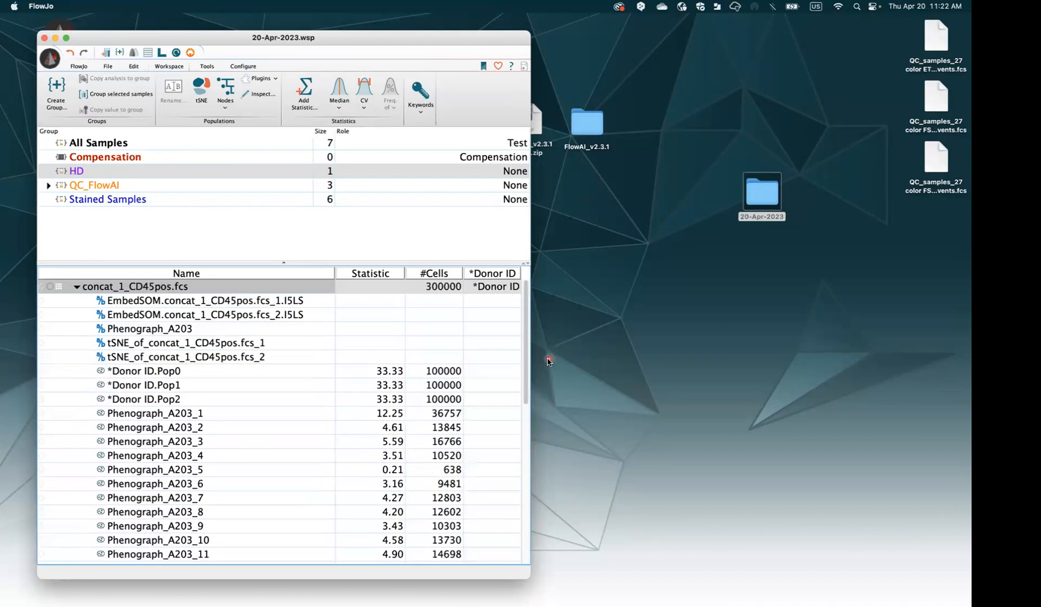
Collapse concat_1_CD45pos.fcs's child populations and bring up the workspace plugin list
{"action": "left_click", "coordinate": [76, 286]}
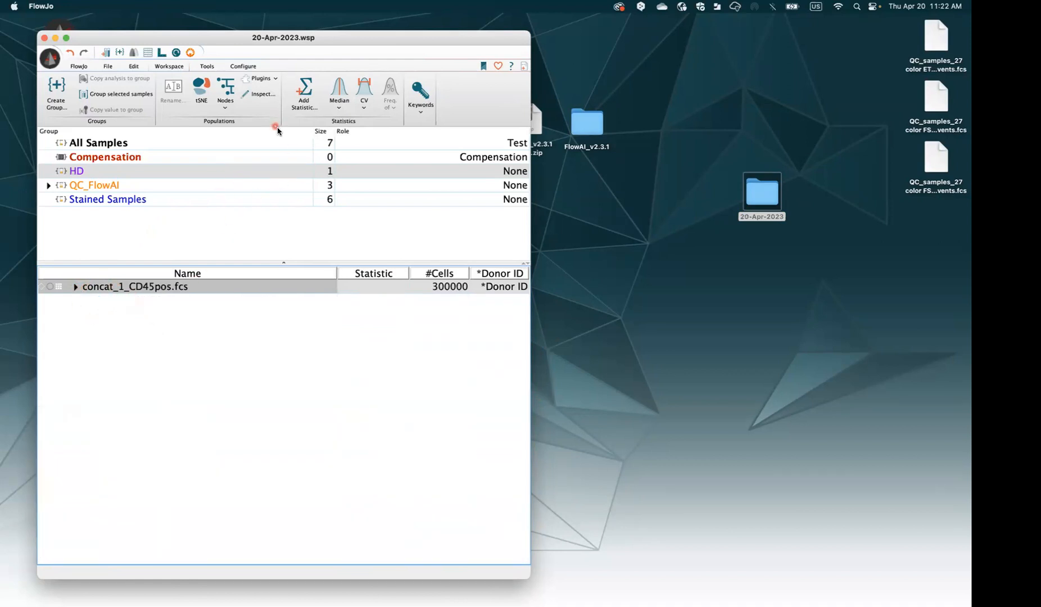
{"action": "left_click", "coordinate": [269, 81]}
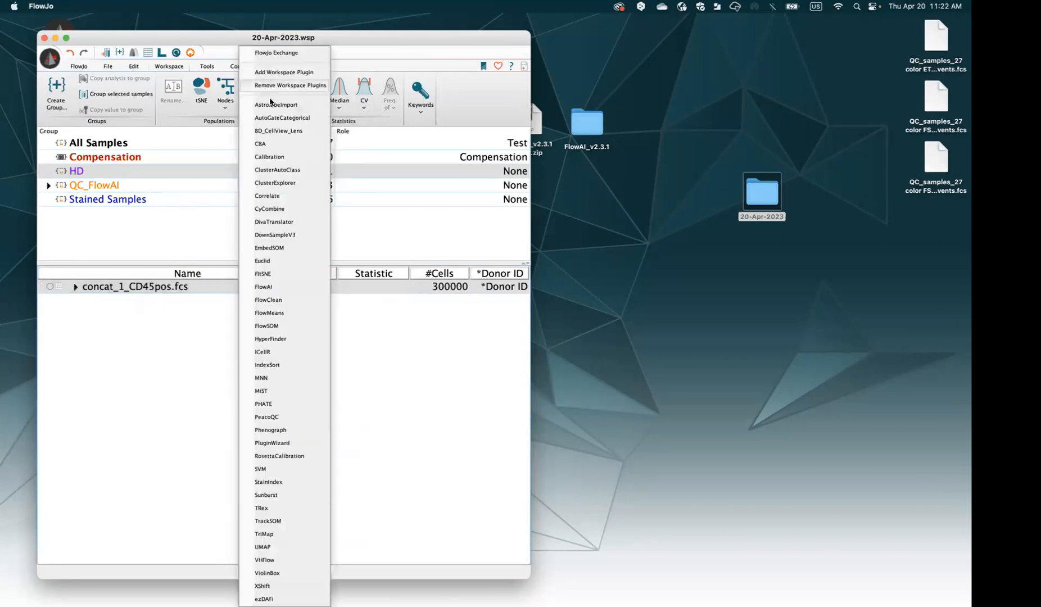
Launch Euclid and select the Comp- marker parameters from CD45RA downward
{"action": "left_click", "coordinate": [286, 261]}
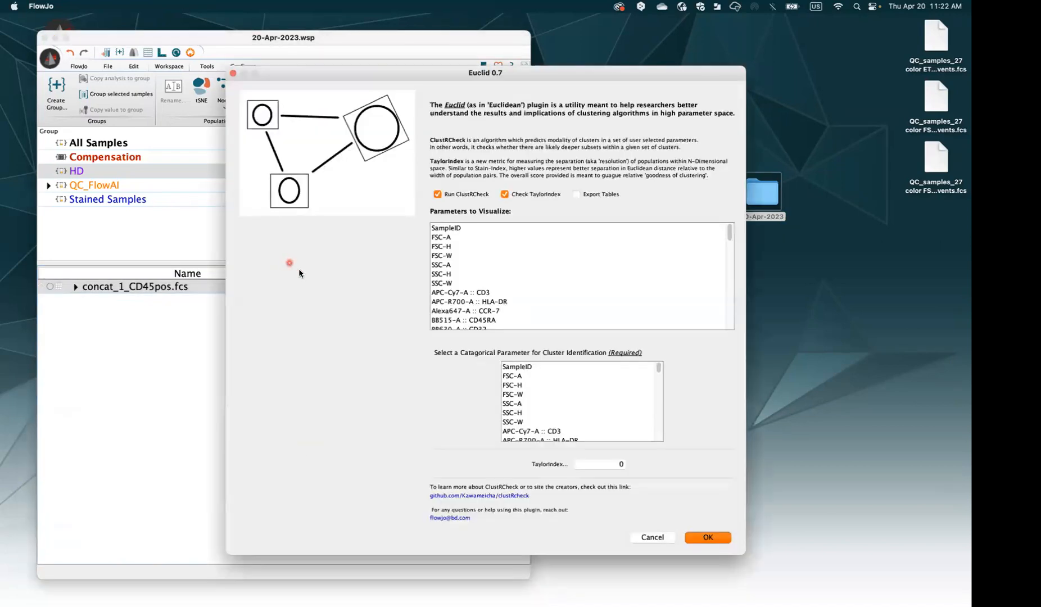
{"action": "left_click_drag", "start_coordinate": [455, 71], "coordinate": [306, 68]}
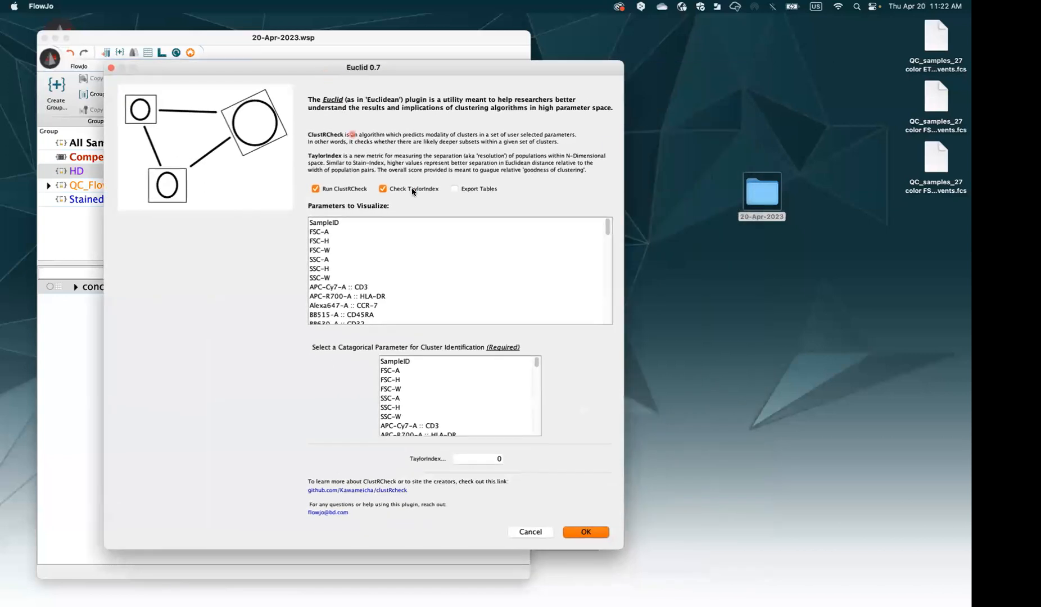
{"action": "left_click_drag", "start_coordinate": [608, 231], "coordinate": [600, 313]}
{"action": "left_click", "coordinate": [414, 301]}
{"action": "scroll", "coordinate": [413, 292], "scroll_direction": "up", "scroll_amount": 5}
{"action": "scroll", "coordinate": [411, 291], "scroll_direction": "up", "scroll_amount": 3}
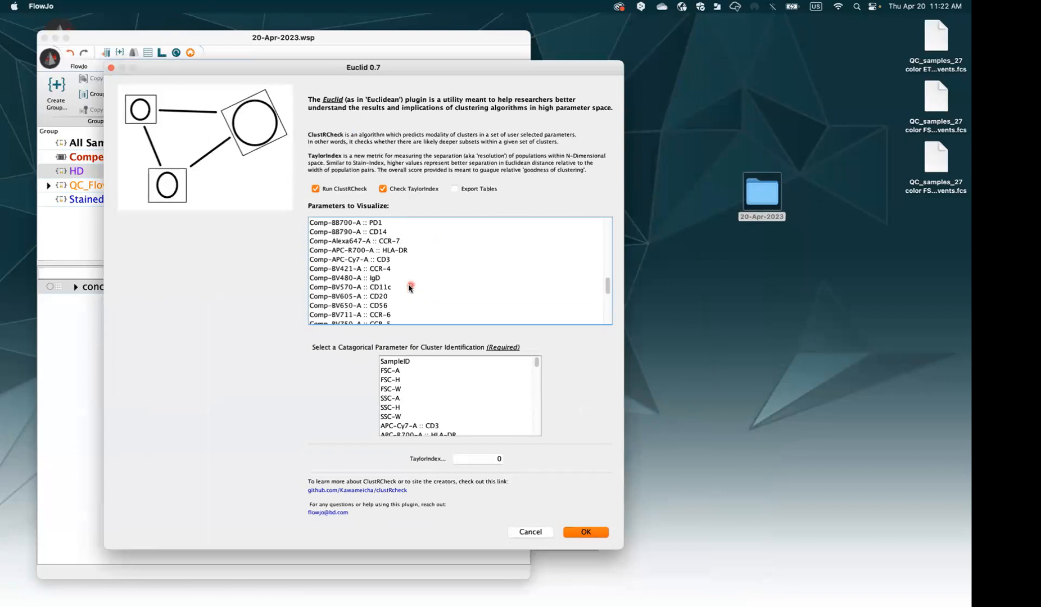
{"action": "left_click", "coordinate": [385, 232], "text": "shift"}
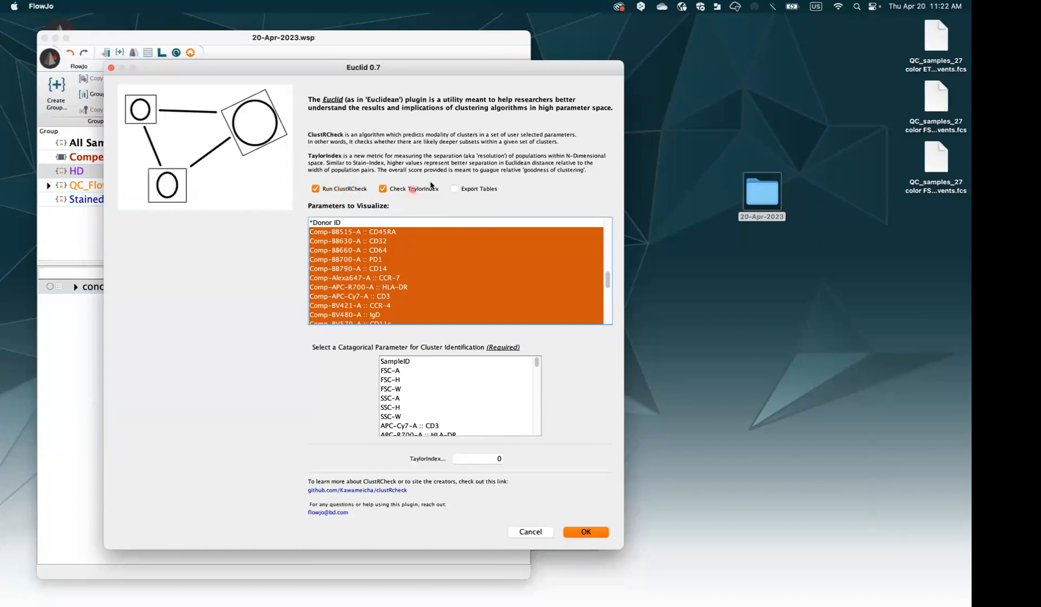
Set Phenograph_A203 as the categorical cluster identifier and run Euclid
{"action": "left_click_drag", "start_coordinate": [536, 362], "coordinate": [527, 429]}
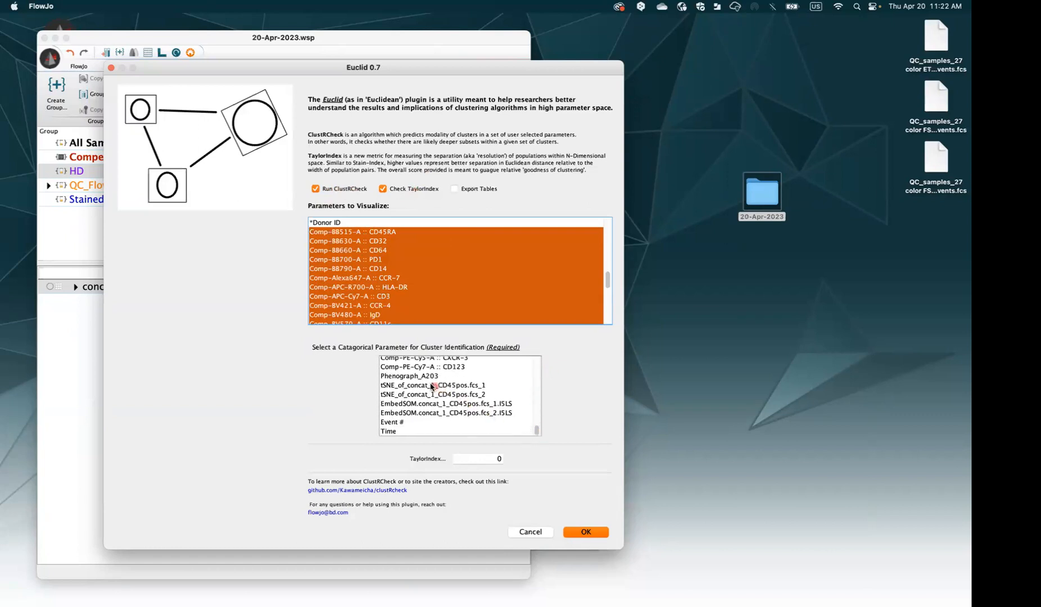
{"action": "left_click", "coordinate": [385, 379]}
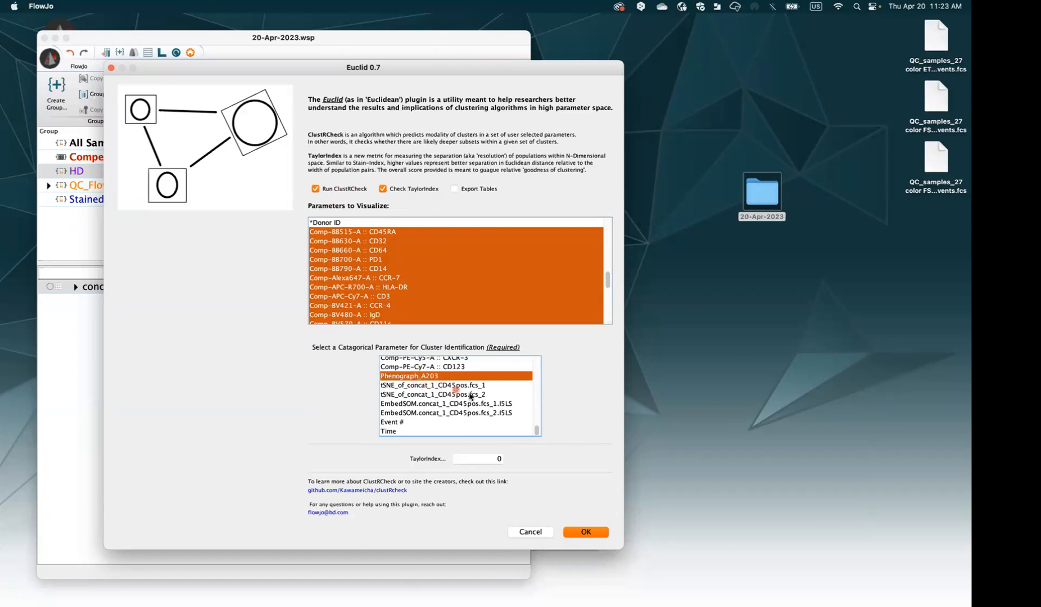
{"action": "left_click_drag", "start_coordinate": [537, 431], "coordinate": [569, 484]}
{"action": "left_click", "coordinate": [593, 532]}
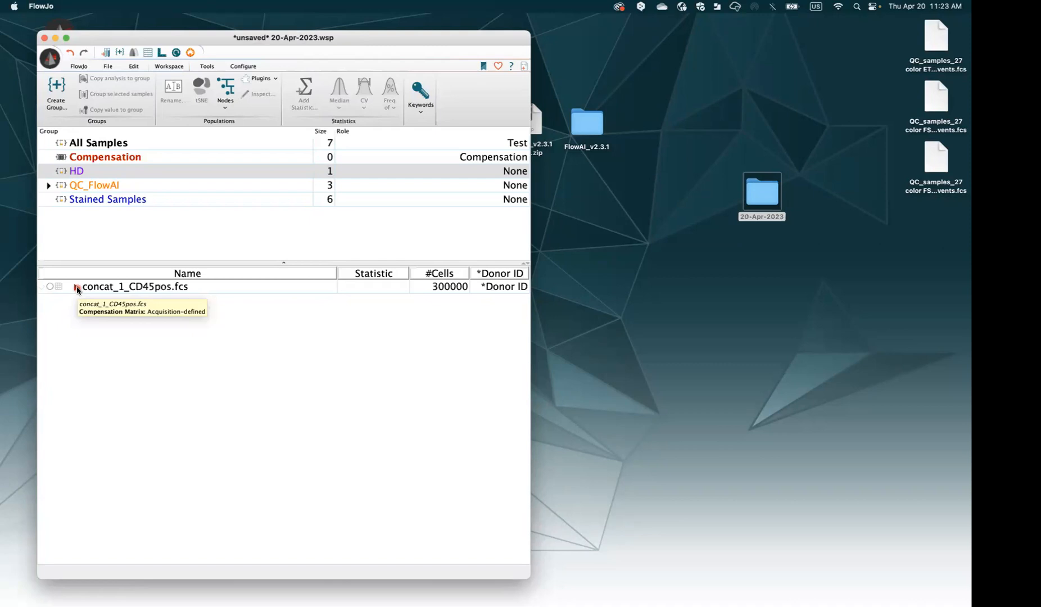
Restore the Layouts window, zoom to 33% to show both Euclid heatmaps, and move it aside
{"action": "key", "text": "super+l"}
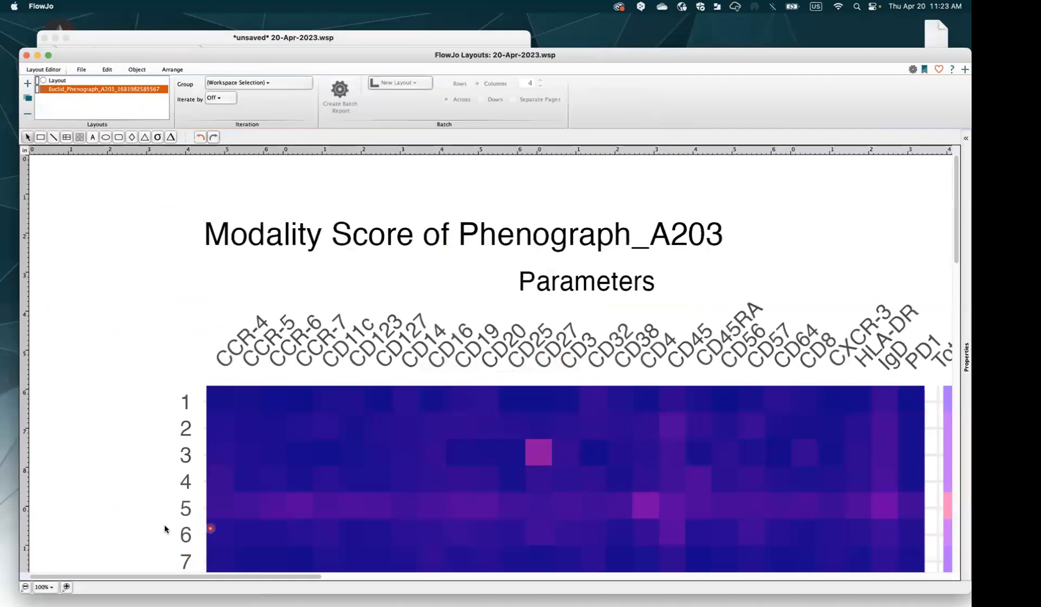
{"action": "left_click", "coordinate": [26, 587]}
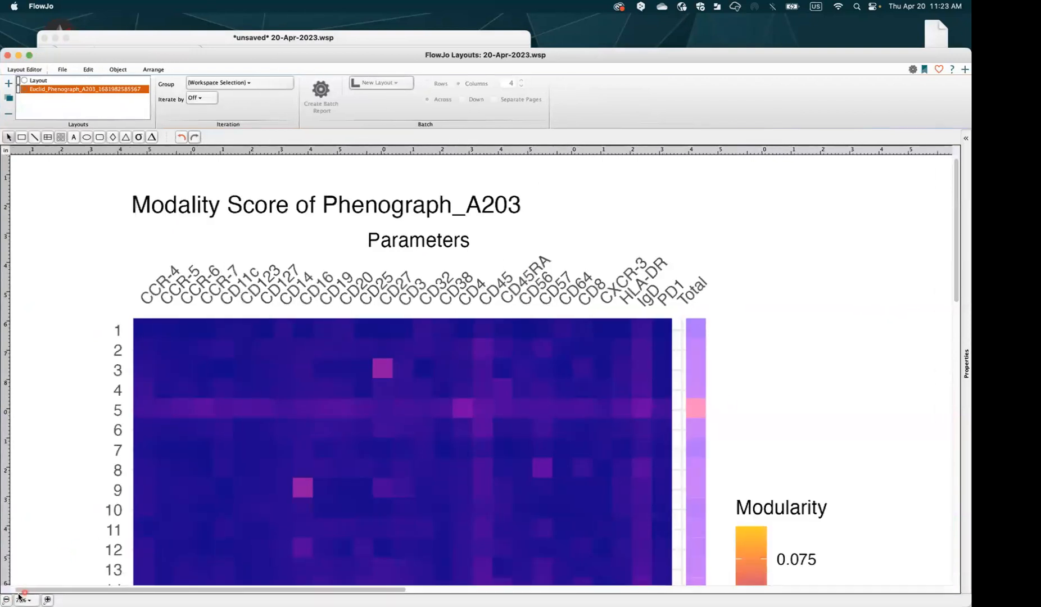
{"action": "left_click", "coordinate": [6, 599]}
{"action": "left_click", "coordinate": [6, 600]}
{"action": "left_click", "coordinate": [6, 600]}
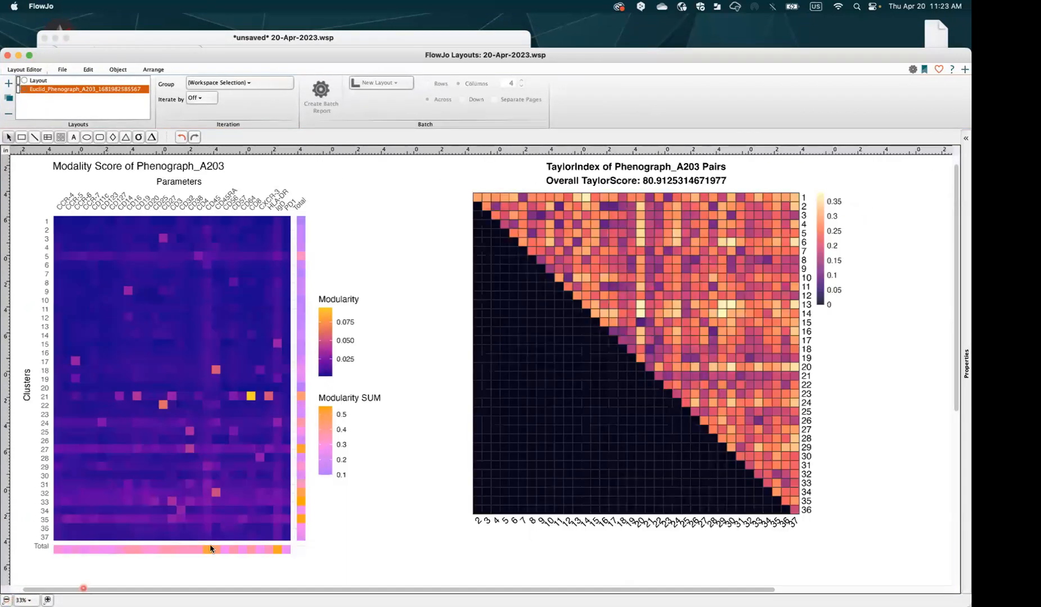
{"action": "scroll", "coordinate": [315, 315], "scroll_direction": "left", "scroll_amount": 3}
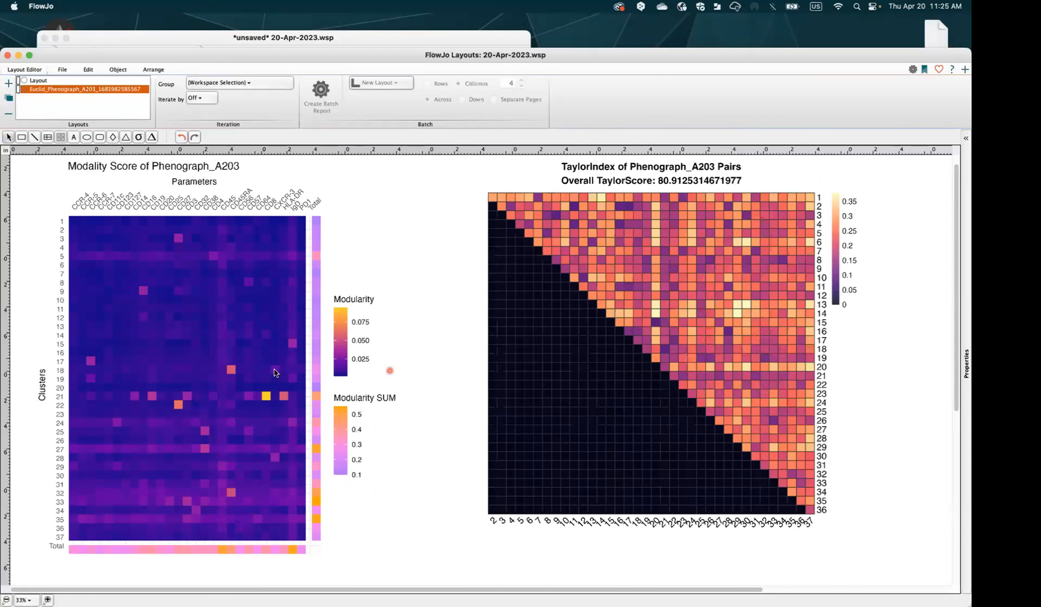
{"action": "left_click_drag", "start_coordinate": [61, 55], "coordinate": [146, 66]}
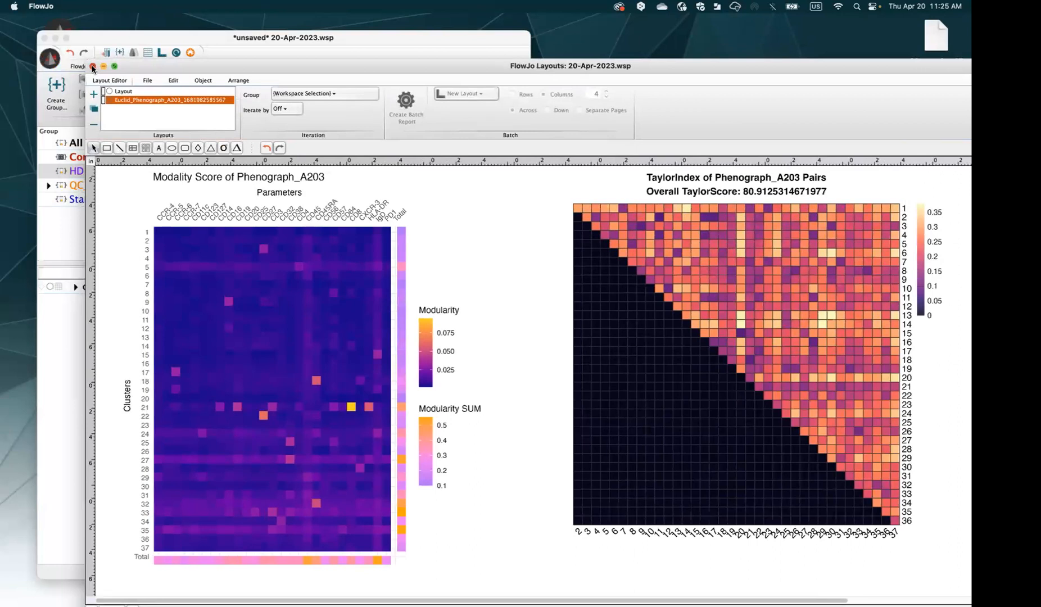
Close the Layouts window, select concat_1_CD45pos.fcs, and bring up the workspace plugin list
{"action": "left_click", "coordinate": [93, 68]}
{"action": "left_click", "coordinate": [136, 288]}
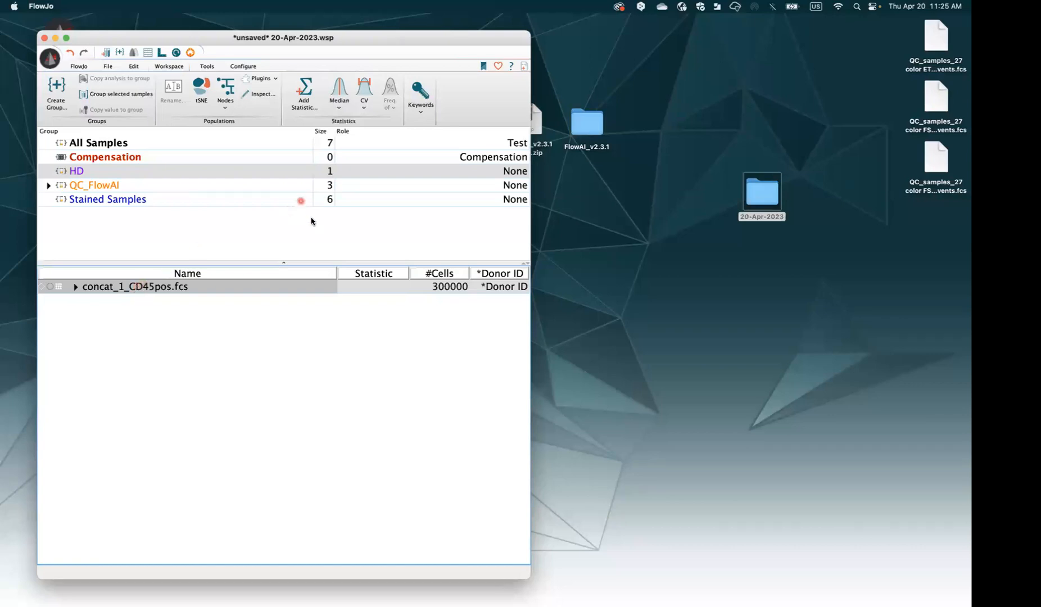
{"action": "left_click", "coordinate": [275, 96]}
{"action": "left_click", "coordinate": [267, 80]}
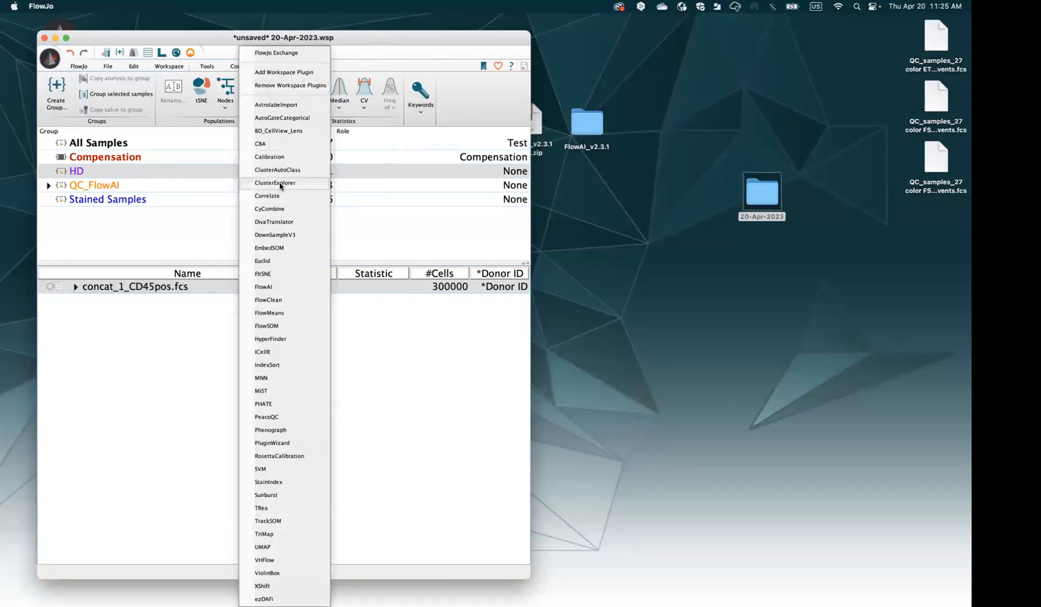
Run ClusterExplorer on Phenograph_A203 with Comp-BUV805-A :: CD45 deselected
{"action": "left_click", "coordinate": [276, 183]}
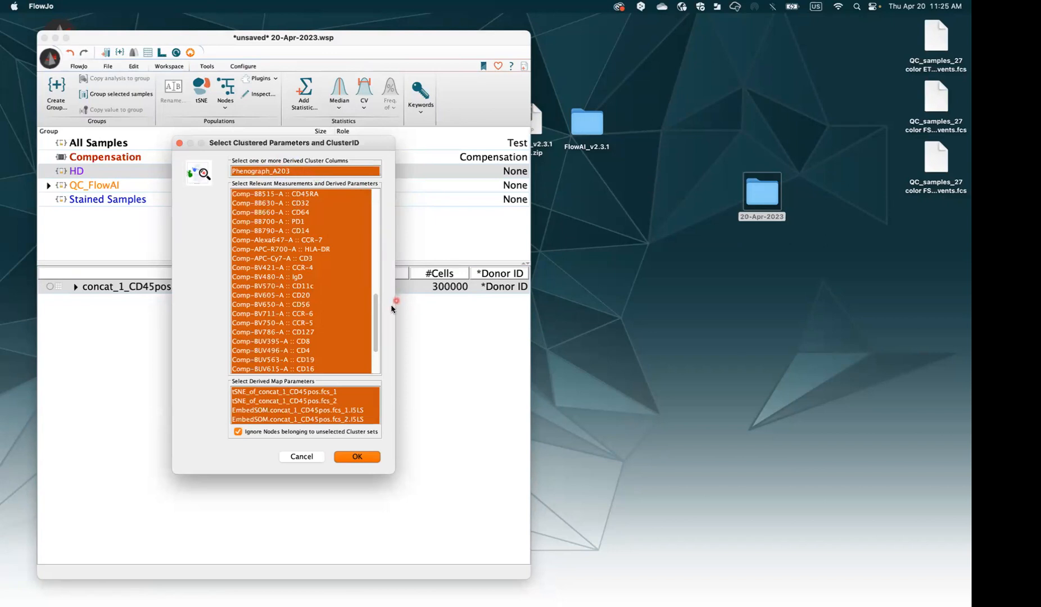
{"action": "left_click_drag", "start_coordinate": [377, 316], "coordinate": [381, 339]}
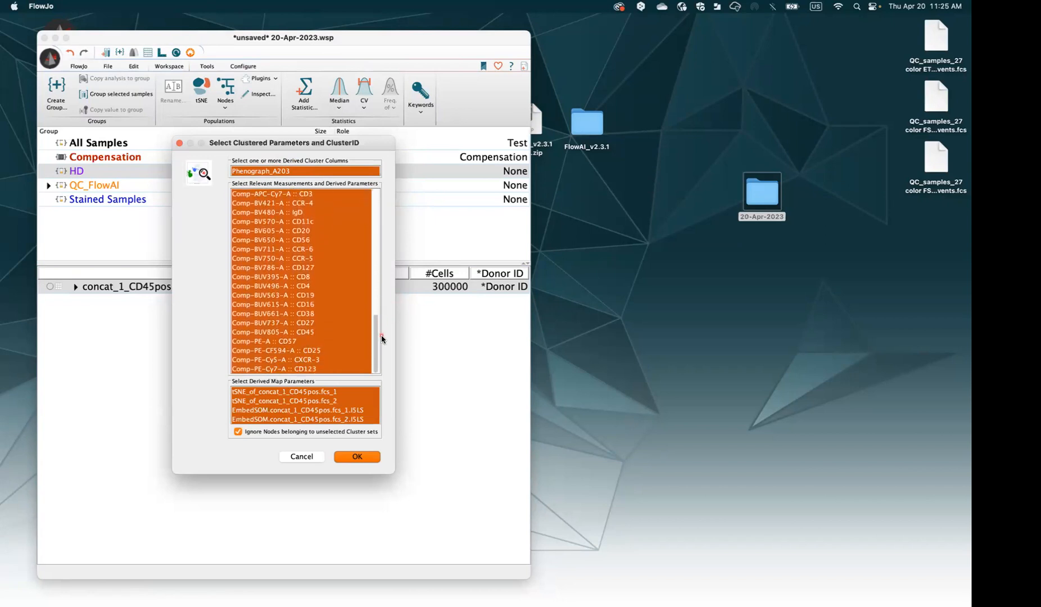
{"action": "left_click", "coordinate": [319, 334], "text": "super"}
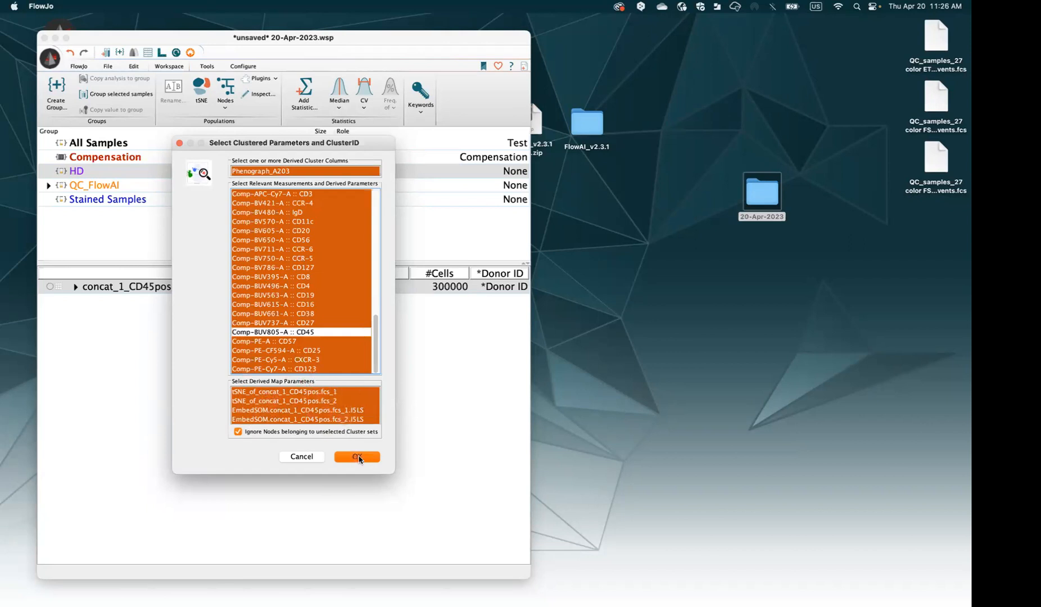
{"action": "left_click", "coordinate": [358, 457]}
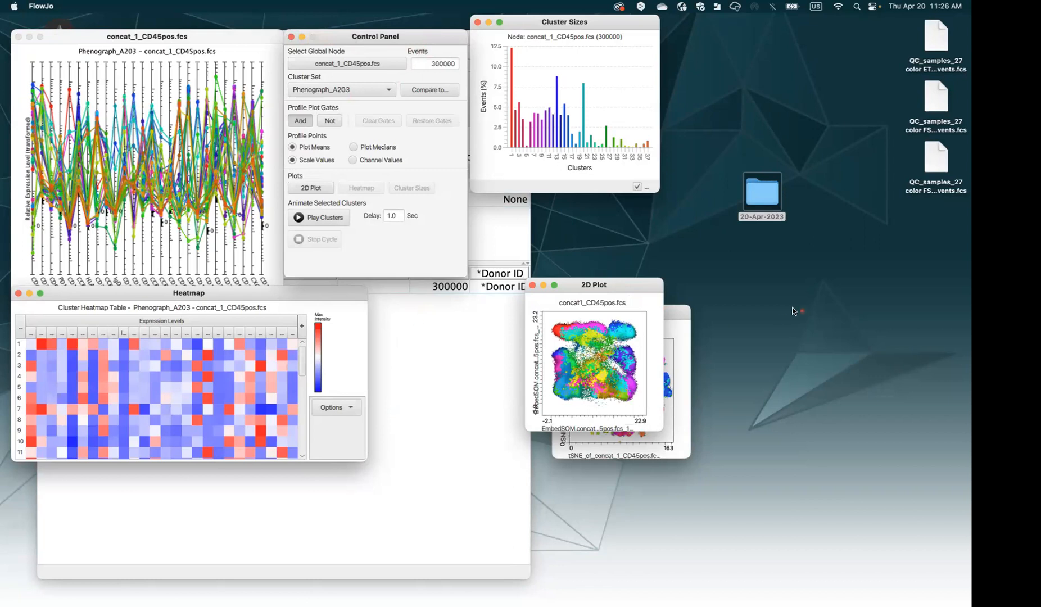
Move the Control Panel top right, widen the profile plot across the screen and enlarge the heatmap
{"action": "left_click_drag", "start_coordinate": [380, 37], "coordinate": [886, 23]}
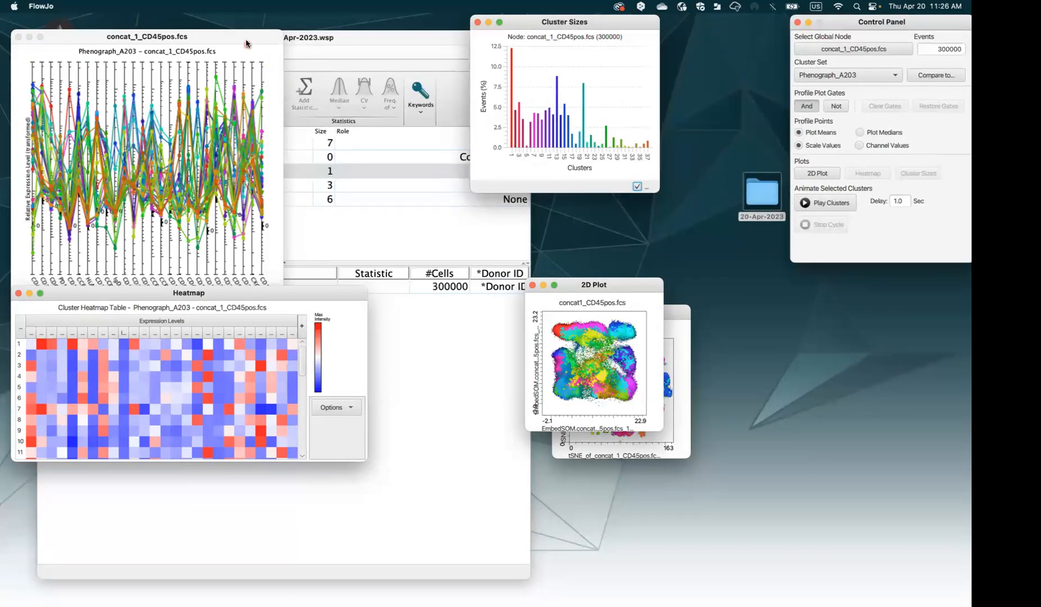
{"action": "left_click_drag", "start_coordinate": [246, 43], "coordinate": [246, 28]}
{"action": "left_click_drag", "start_coordinate": [292, 283], "coordinate": [633, 295]}
{"action": "left_click_drag", "start_coordinate": [659, 19], "coordinate": [902, 410]}
{"action": "left_click_drag", "start_coordinate": [624, 297], "coordinate": [761, 286]}
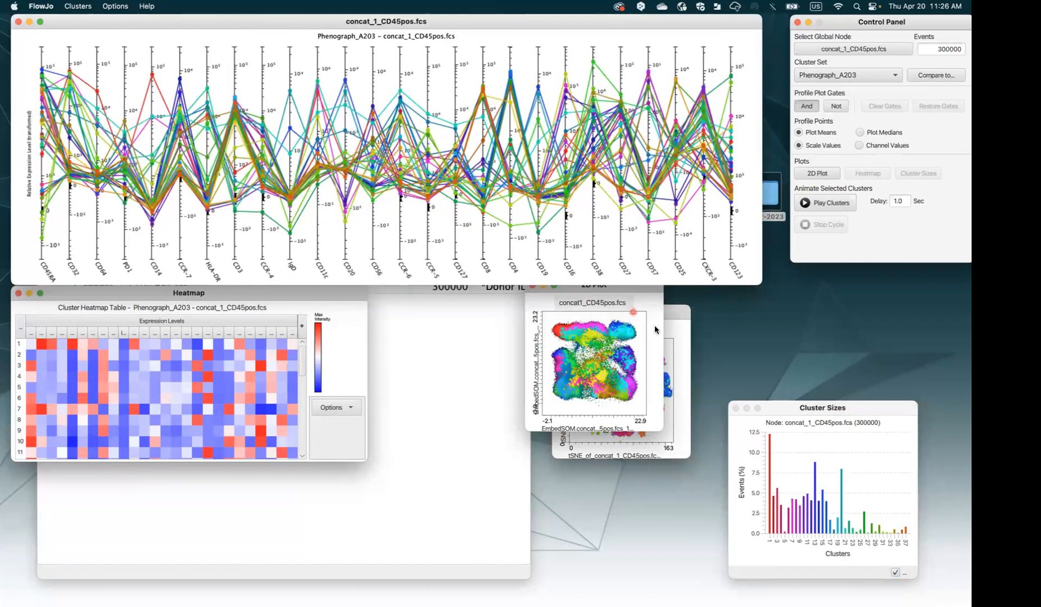
{"action": "left_click_drag", "start_coordinate": [207, 293], "coordinate": [204, 299]}
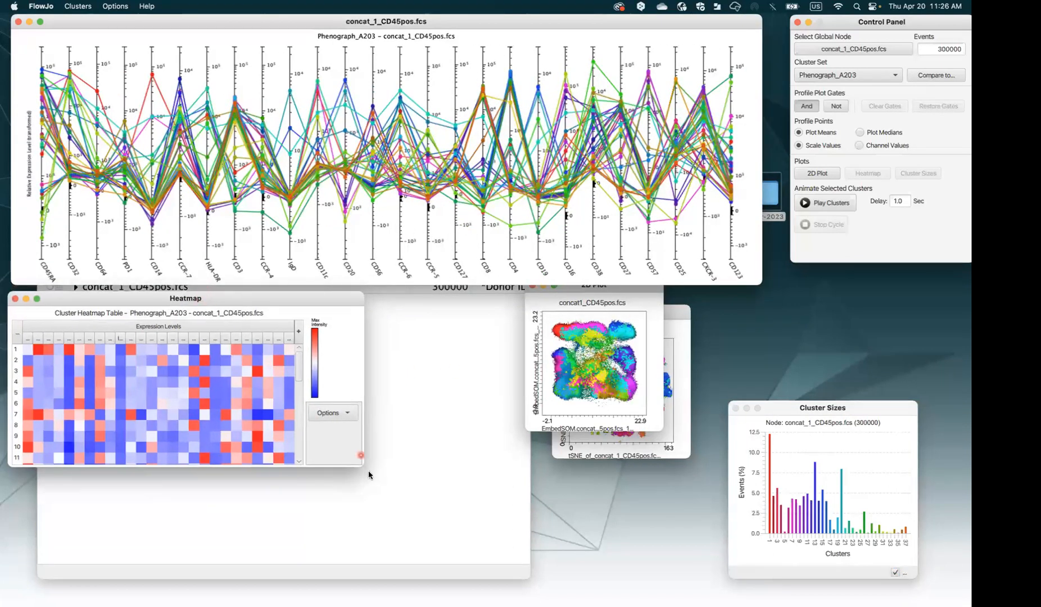
{"action": "mouse_move", "coordinate": [384, 473]}
{"action": "left_mouse_down"}
{"action": "mouse_move", "coordinate": [639, 593]}
{"action": "mouse_move", "coordinate": [740, 598]}
{"action": "mouse_move", "coordinate": [731, 591]}
{"action": "left_mouse_up"}
{"action": "left_click_drag", "start_coordinate": [835, 402], "coordinate": [872, 231]}
Tuck Cluster Sizes under the Control Panel and line up the tSNE and EmbedSOM plots side by side
{"action": "left_click_drag", "start_coordinate": [689, 301], "coordinate": [552, 375]}
{"action": "left_click_drag", "start_coordinate": [633, 290], "coordinate": [952, 414]}
{"action": "left_click", "coordinate": [632, 324]}
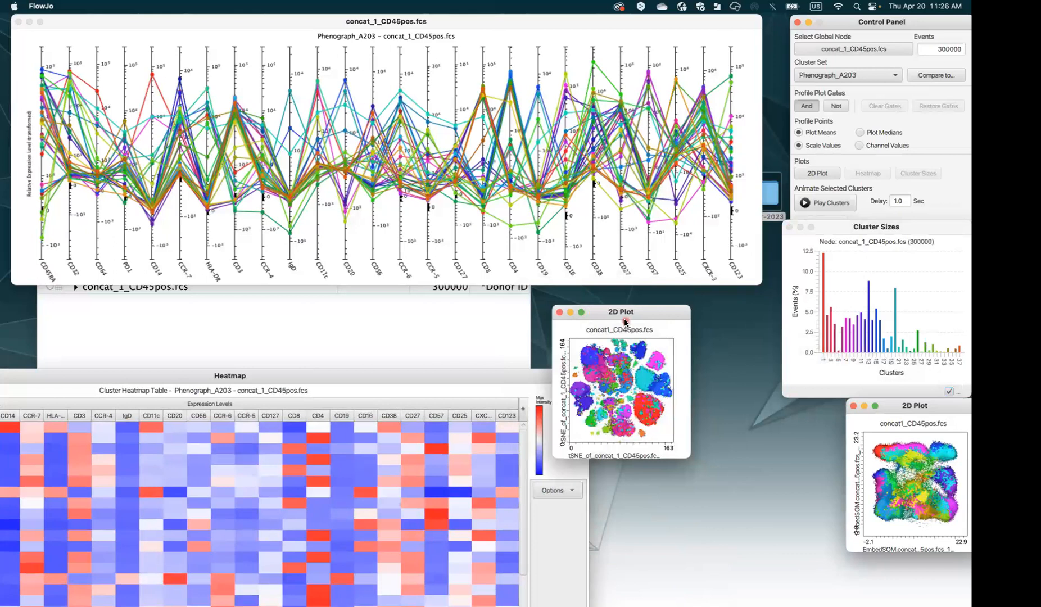
{"action": "left_click_drag", "start_coordinate": [654, 312], "coordinate": [783, 408]}
{"action": "left_click", "coordinate": [875, 407]}
{"action": "left_click_drag", "start_coordinate": [494, 372], "coordinate": [608, 303]}
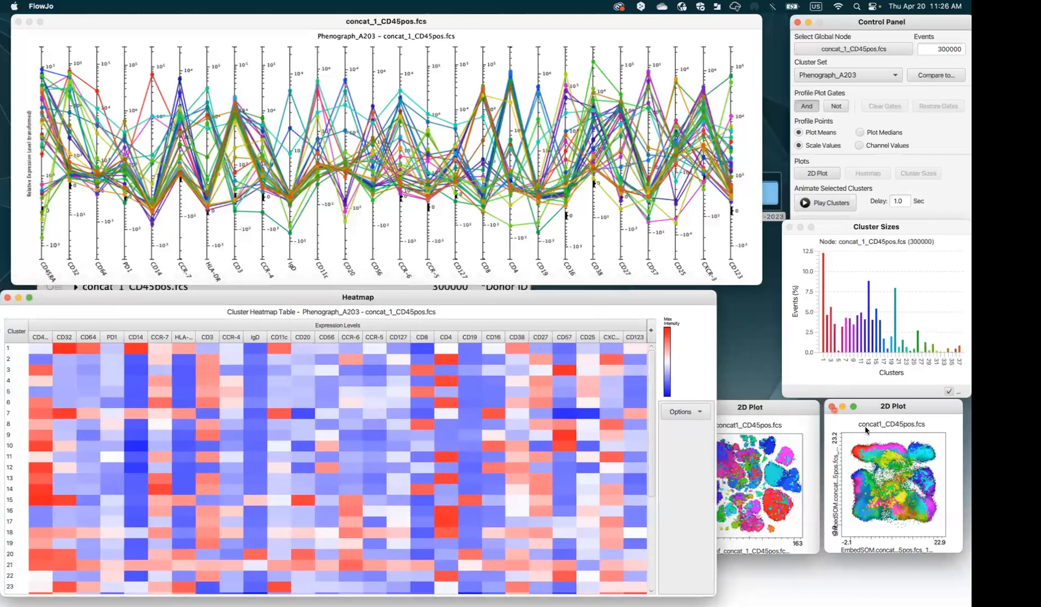
{"action": "left_click_drag", "start_coordinate": [874, 409], "coordinate": [918, 407]}
{"action": "left_click_drag", "start_coordinate": [825, 408], "coordinate": [813, 416]}
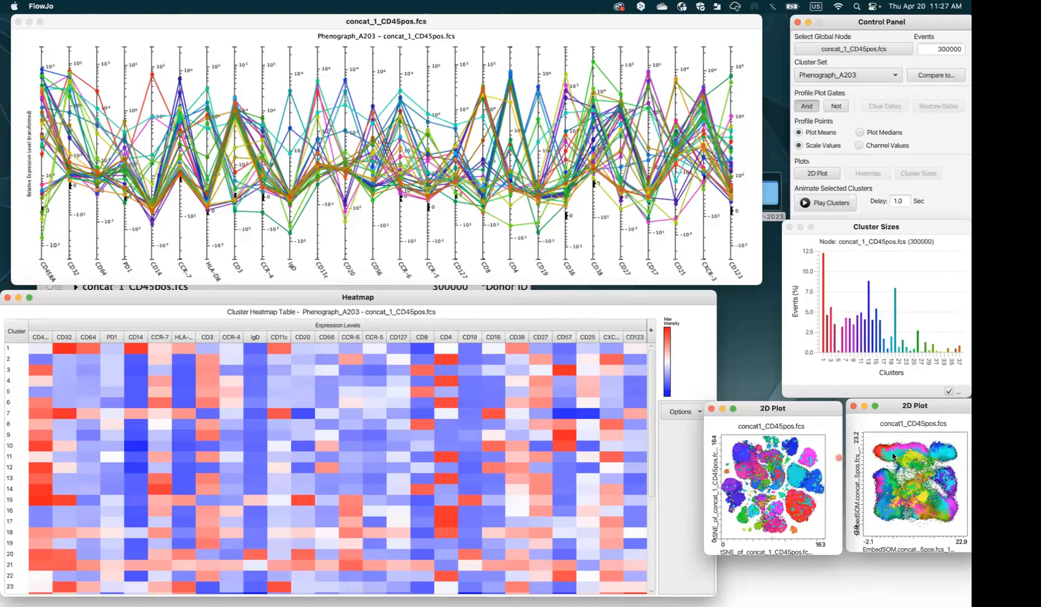
Highlight cluster 21, then cluster 12, across the linked plots, then clear the highlight
{"action": "left_click", "coordinate": [950, 461]}
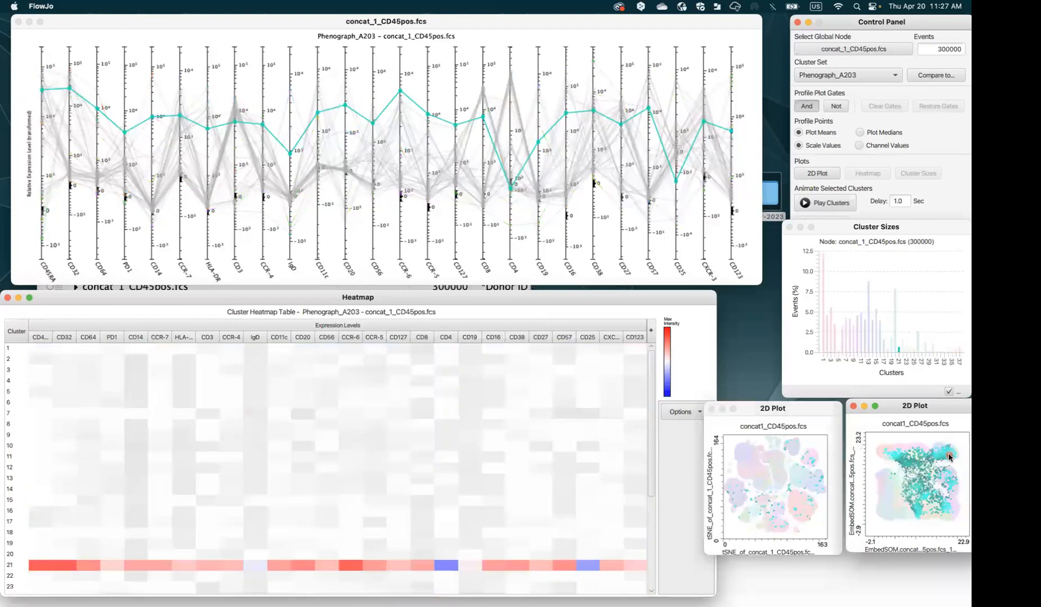
{"action": "left_click", "coordinate": [953, 478]}
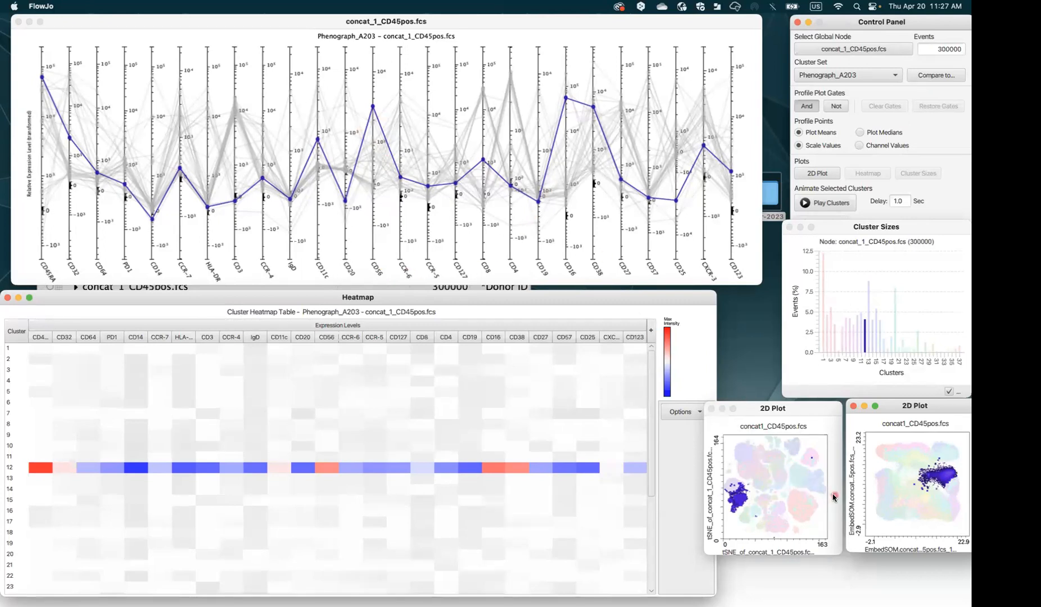
{"action": "left_click", "coordinate": [520, 488]}
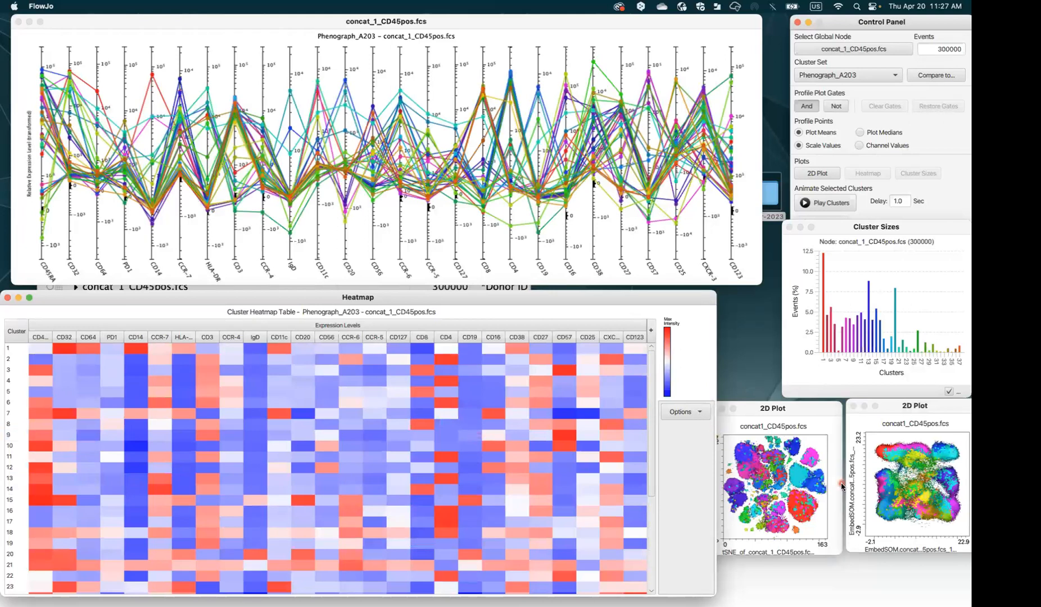
Highlight clusters 20 and 15 from the tSNE plot, then clusters 9 and 8 from the heatmap, and reset
{"action": "left_click", "coordinate": [801, 481]}
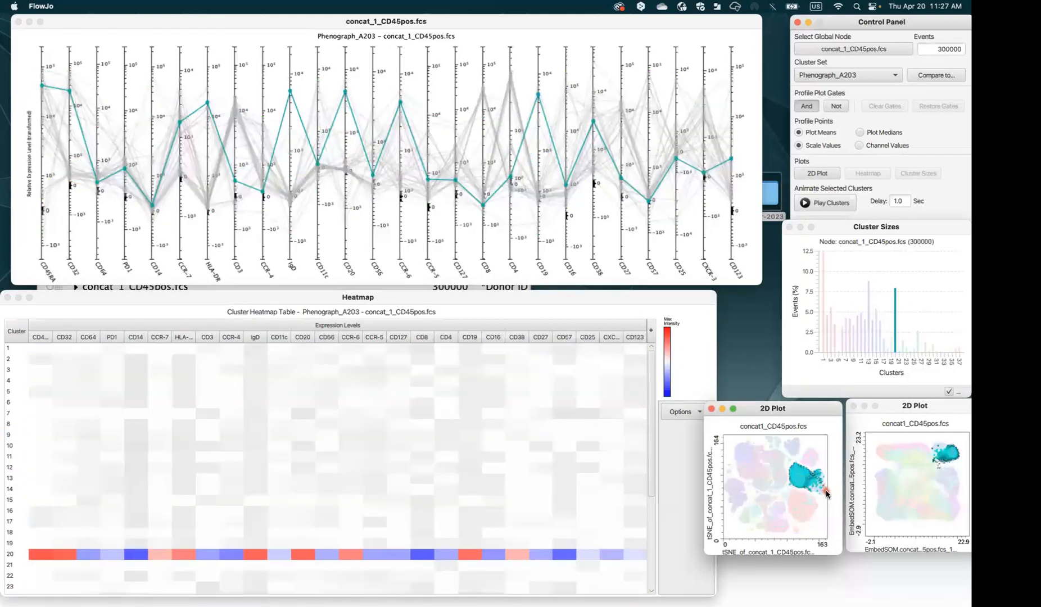
{"action": "left_click", "coordinate": [815, 488]}
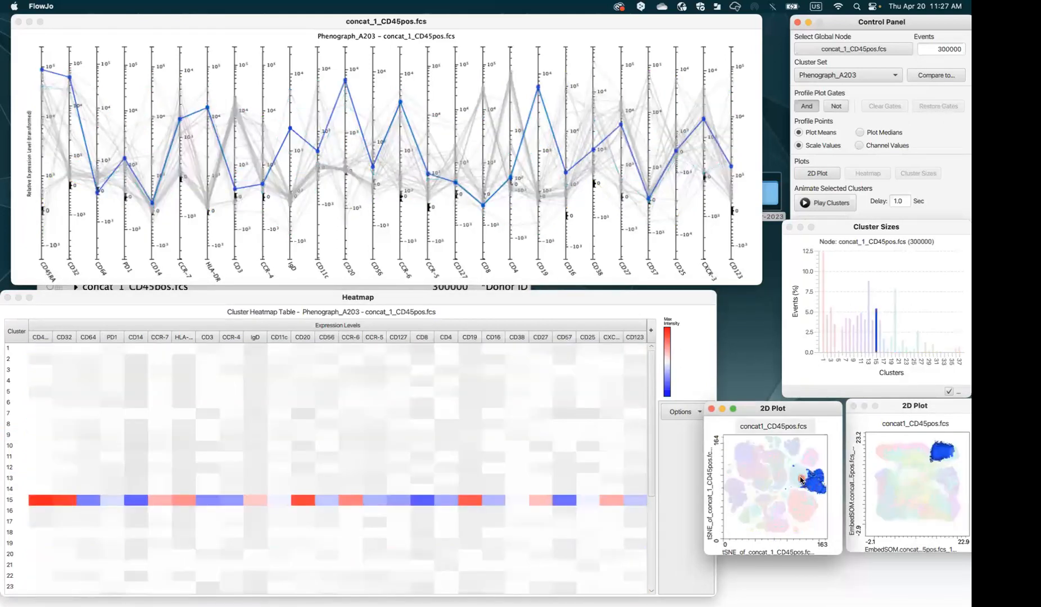
{"action": "left_click", "coordinate": [801, 480], "text": "shift"}
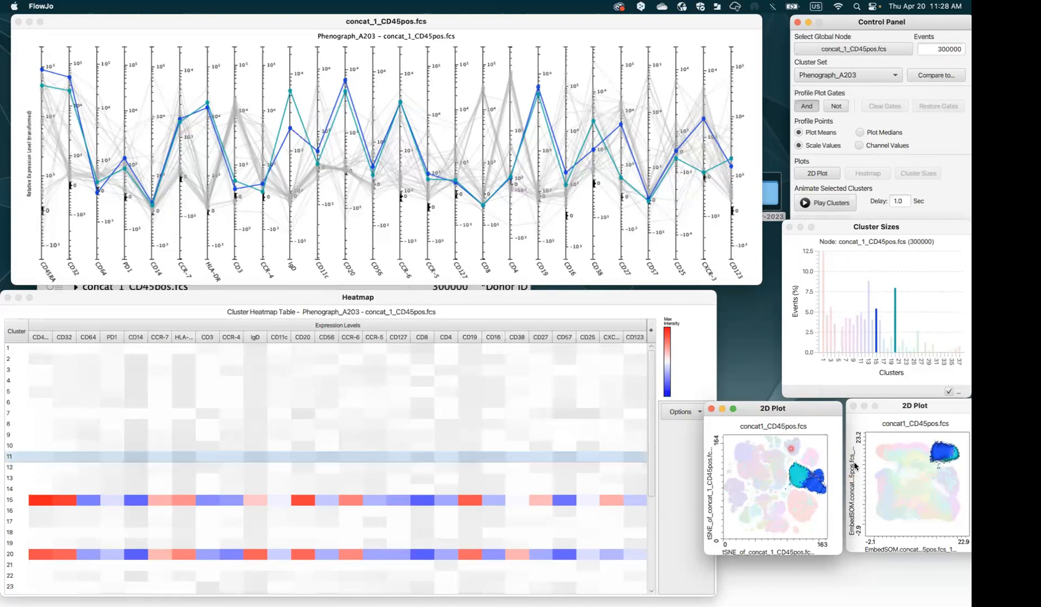
{"action": "left_click", "coordinate": [497, 435]}
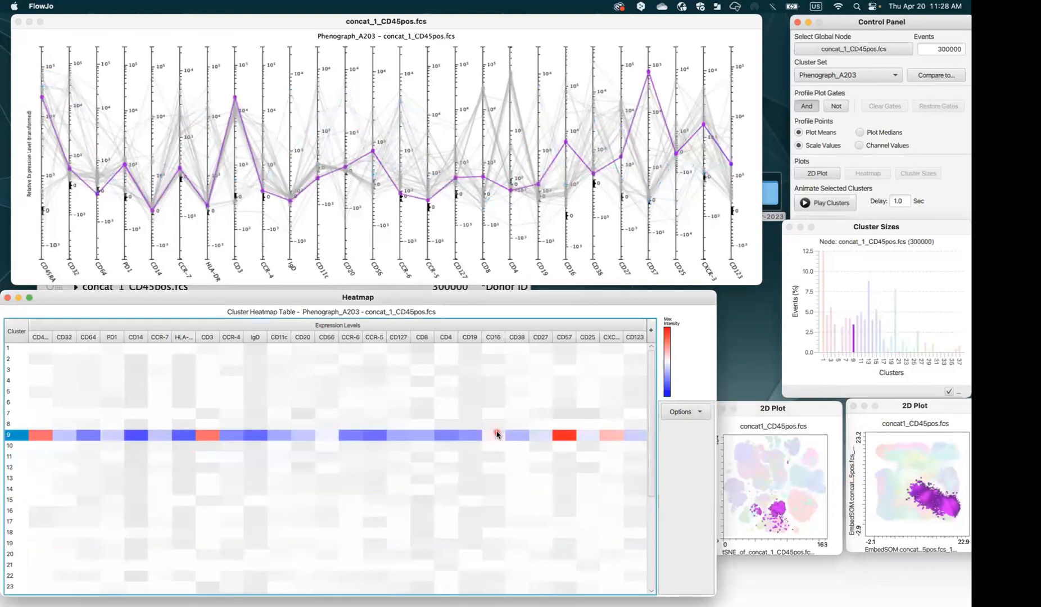
{"action": "double_click", "coordinate": [458, 426]}
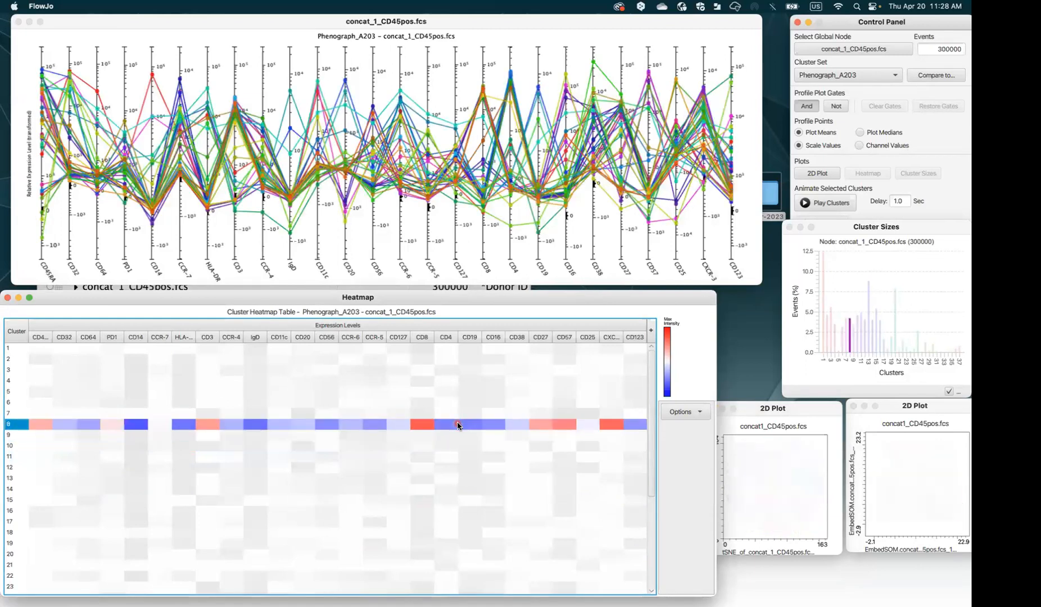
Let all clusters return to full colour and drag the Heatmap window down
{"action": "mouse_move", "coordinate": [457, 425]}
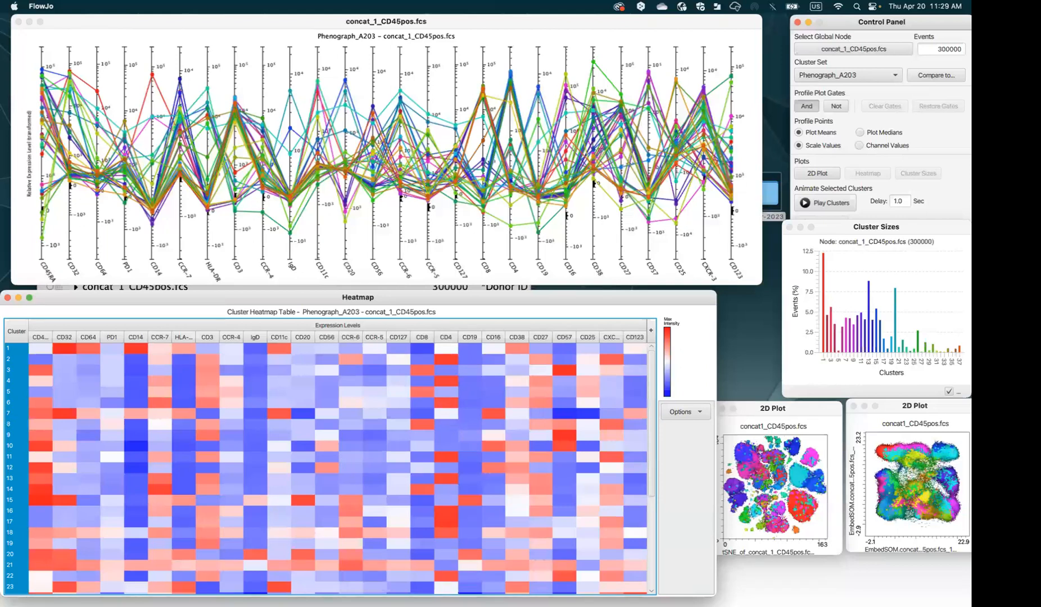
{"action": "left_click_drag", "start_coordinate": [456, 301], "coordinate": [465, 343]}
Bring the workspace forward and reopen the Layout Editor with the Modality Score and TaylorIndex heatmaps
{"action": "left_click", "coordinate": [413, 316]}
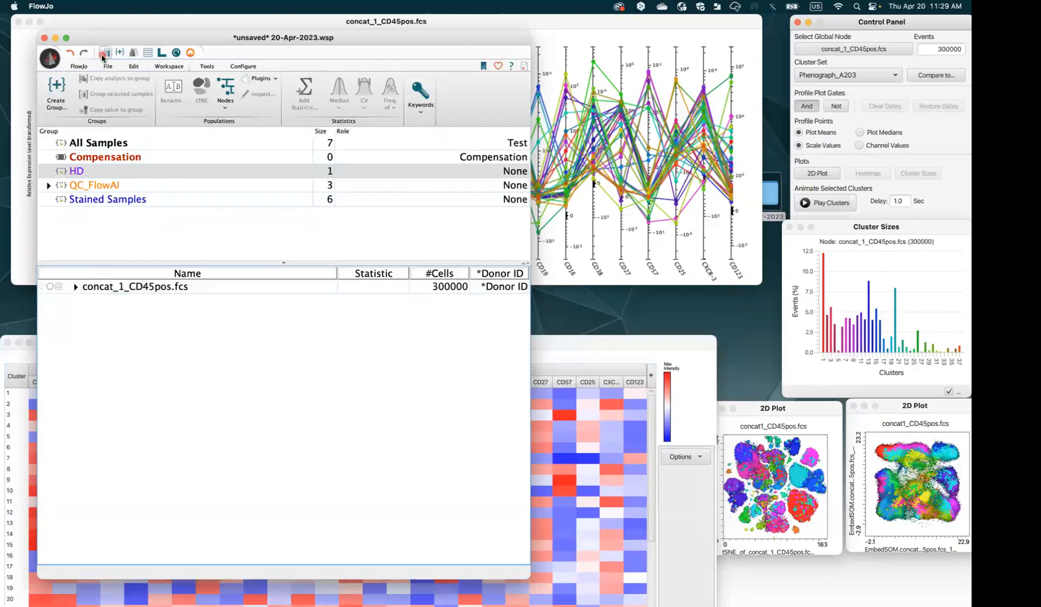
{"action": "left_click", "coordinate": [165, 55]}
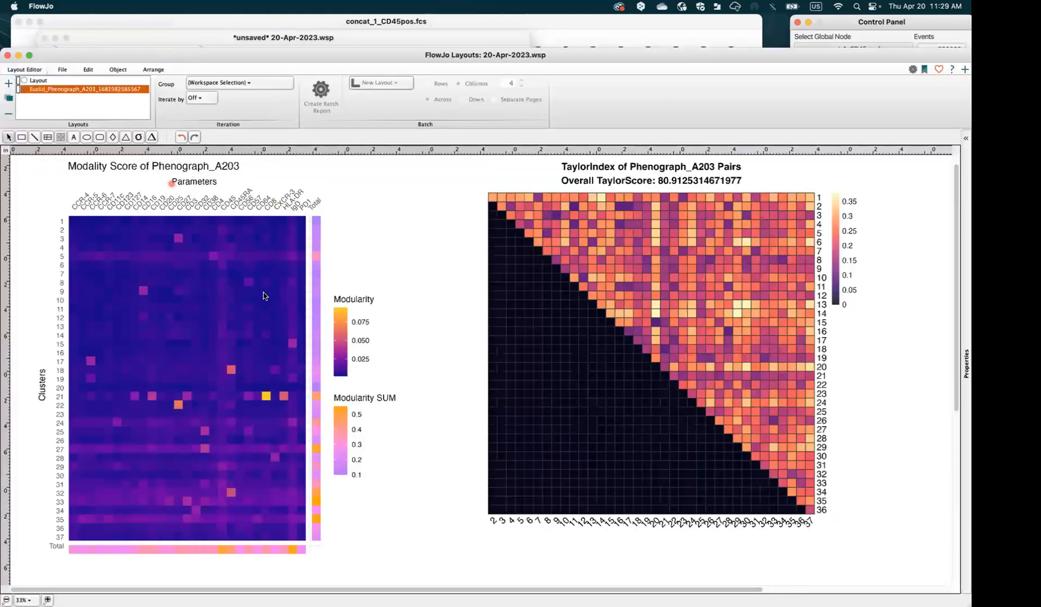
Draw a rectangle on the layout and set the text size to 96
{"action": "left_click", "coordinate": [47, 138]}
{"action": "left_click_drag", "start_coordinate": [348, 189], "coordinate": [432, 245]}
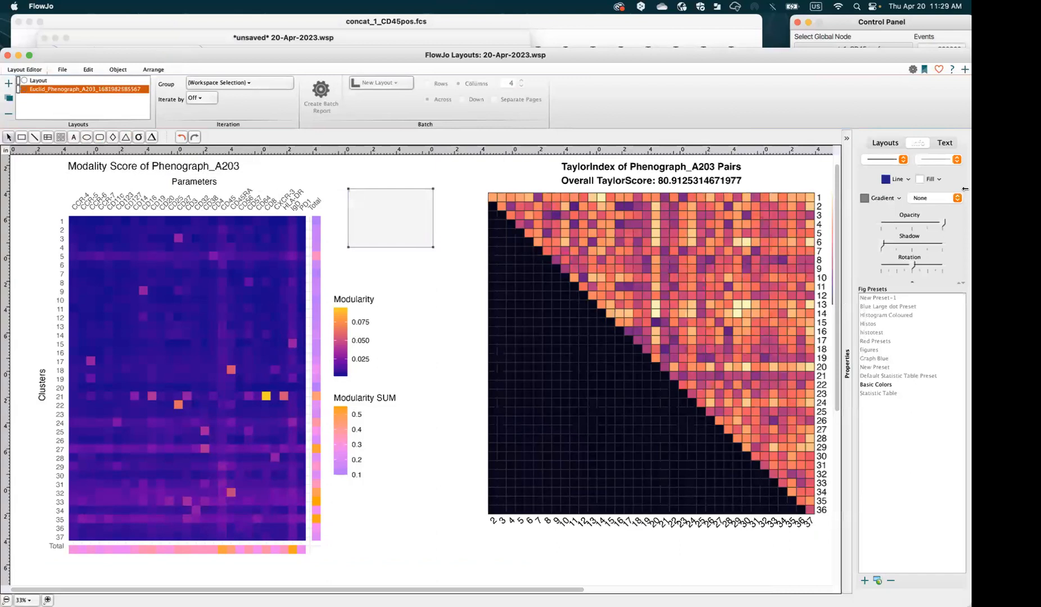
{"action": "left_click", "coordinate": [944, 145]}
{"action": "left_click", "coordinate": [904, 194]}
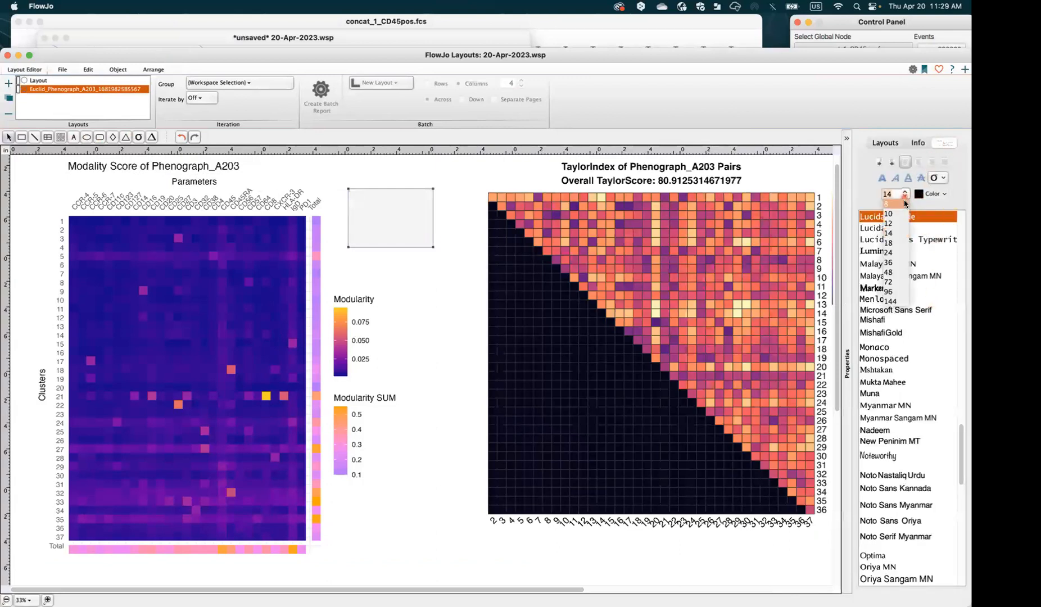
{"action": "left_click", "coordinate": [897, 293]}
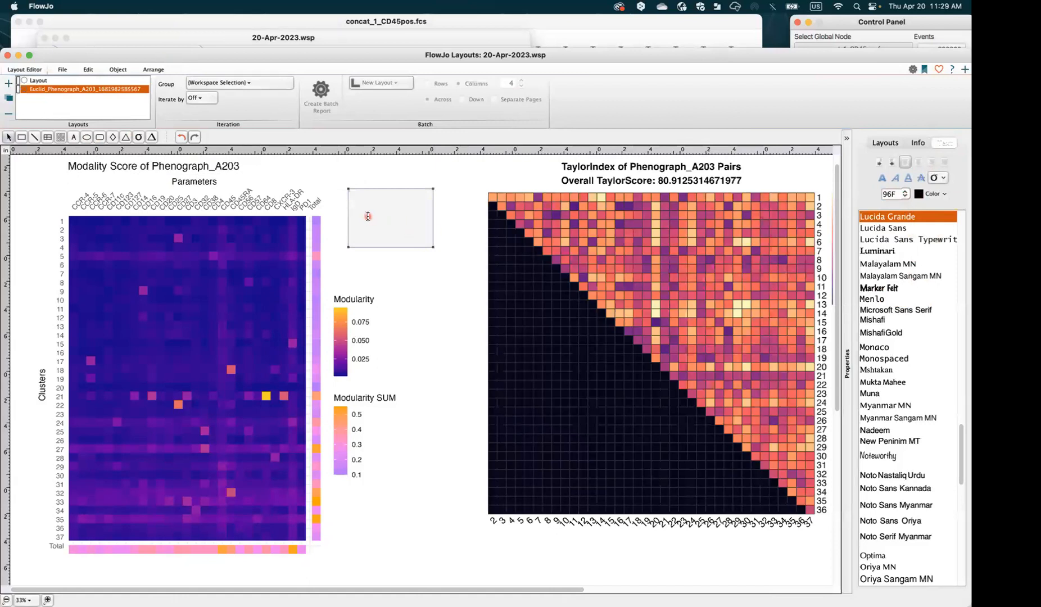
Type a contact e-mail address into the box and minimize the Layouts window
{"action": "left_click", "coordinate": [362, 206]}
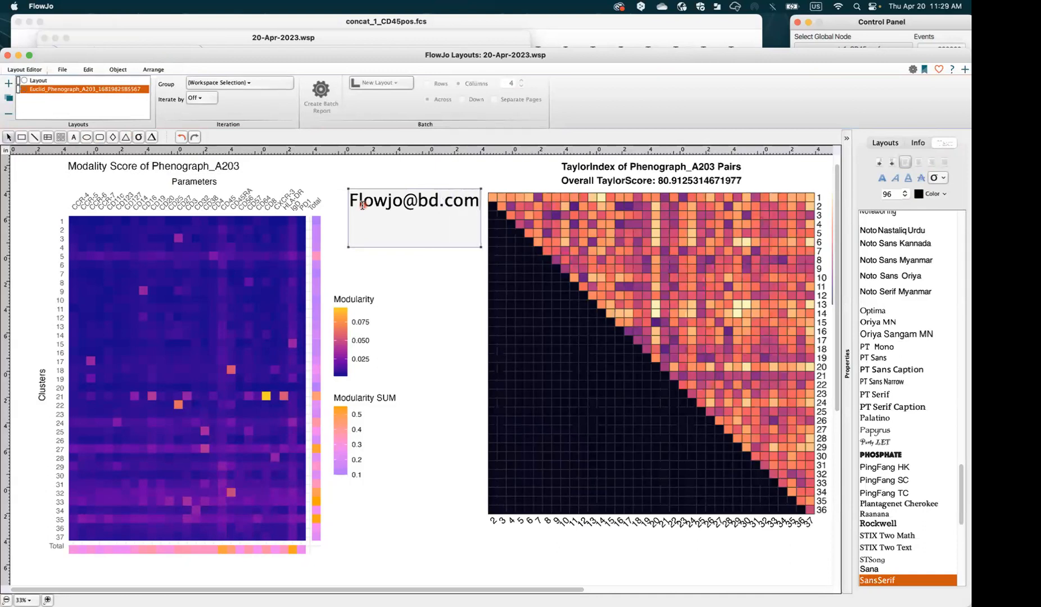
{"action": "left_click", "coordinate": [411, 232]}
{"action": "left_click", "coordinate": [18, 55]}
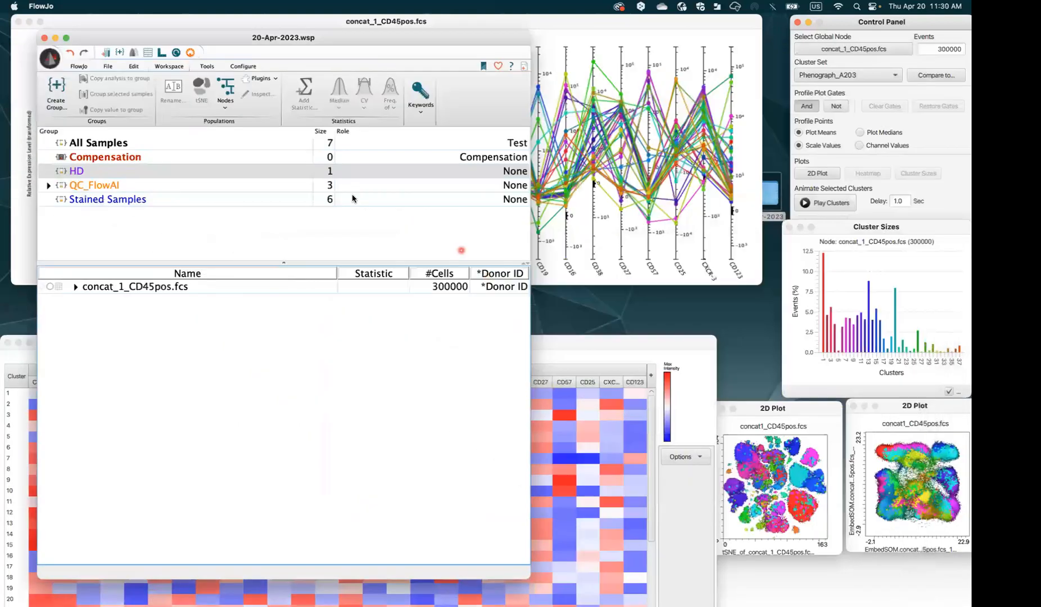
Minimize the workspace and gate the profile plot on high CD3, CD4 and CCR-7
{"action": "left_click", "coordinate": [56, 38]}
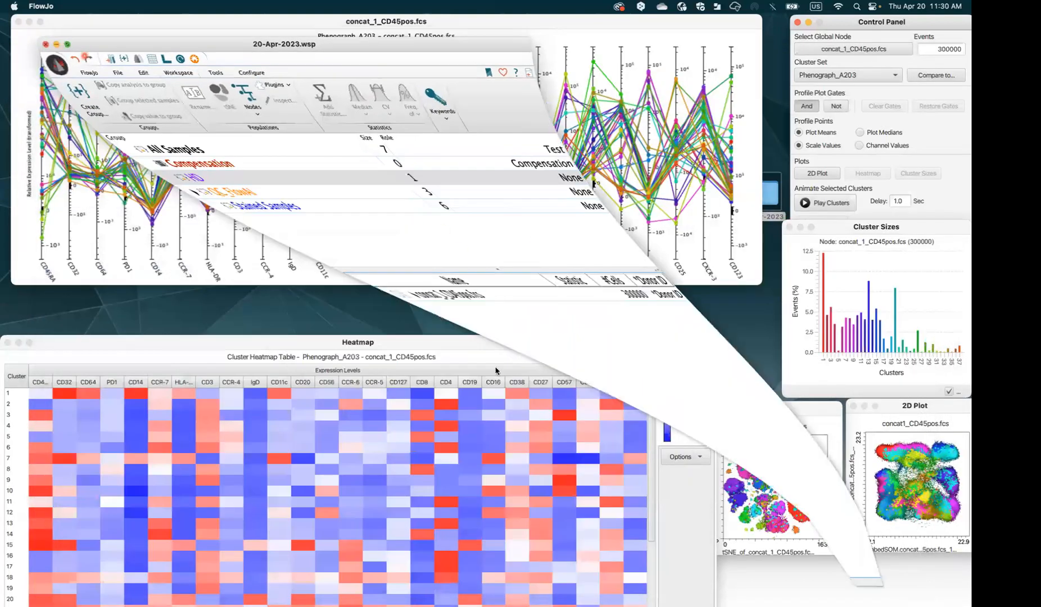
{"action": "left_click_drag", "start_coordinate": [467, 343], "coordinate": [466, 304]}
{"action": "left_click_drag", "start_coordinate": [815, 407], "coordinate": [817, 405]}
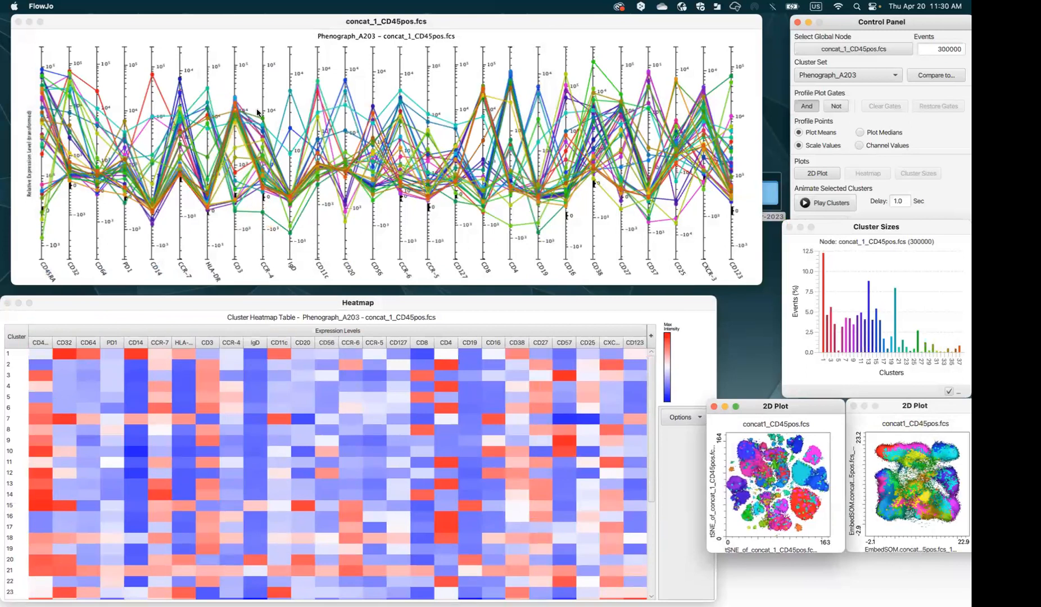
{"action": "left_click_drag", "start_coordinate": [223, 86], "coordinate": [244, 136]}
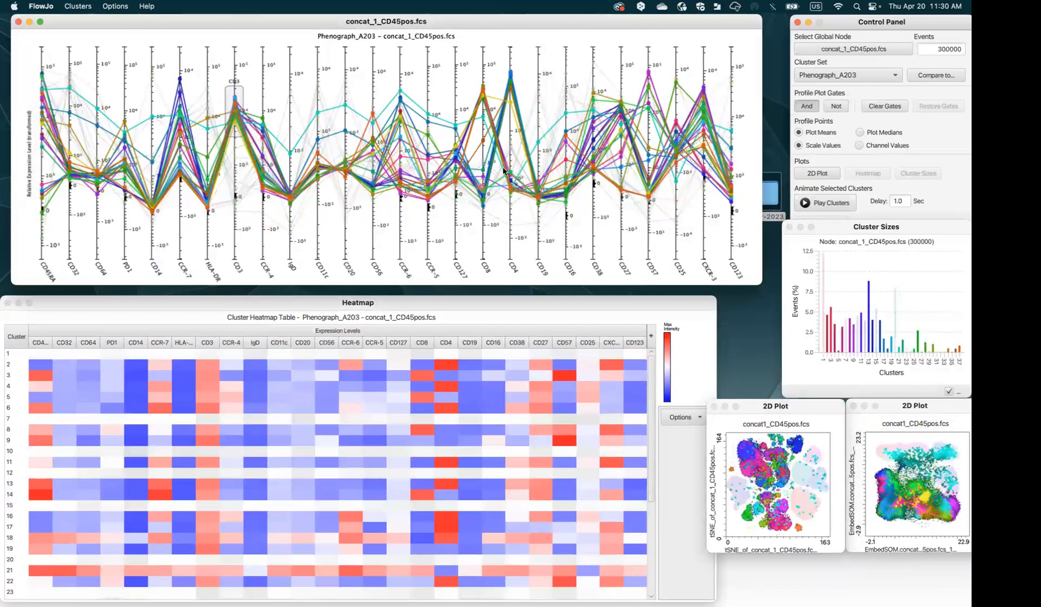
{"action": "left_click_drag", "start_coordinate": [521, 111], "coordinate": [515, 106]}
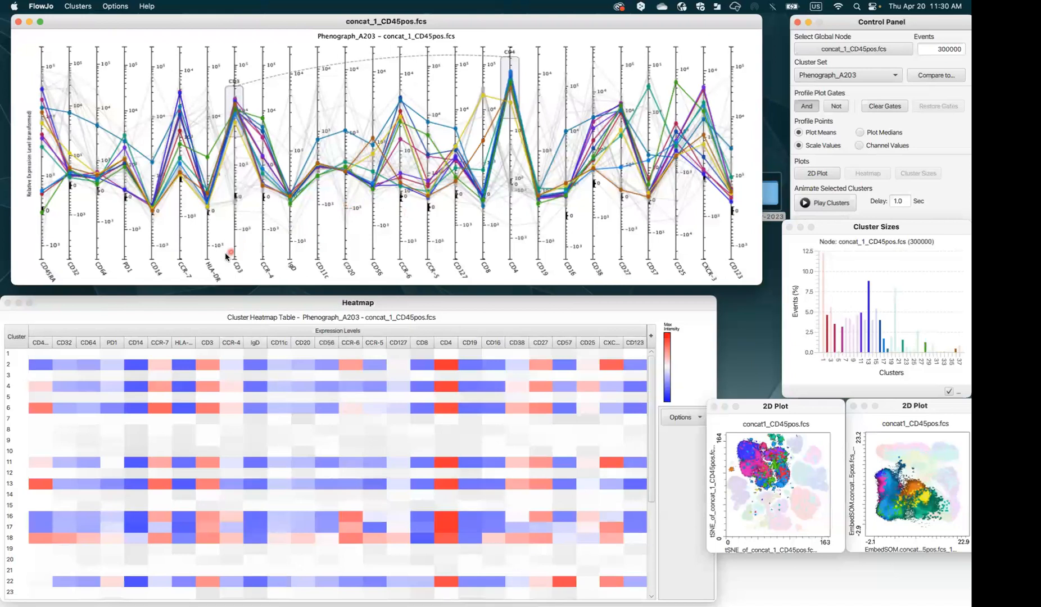
{"action": "left_click_drag", "start_coordinate": [171, 80], "coordinate": [188, 135]}
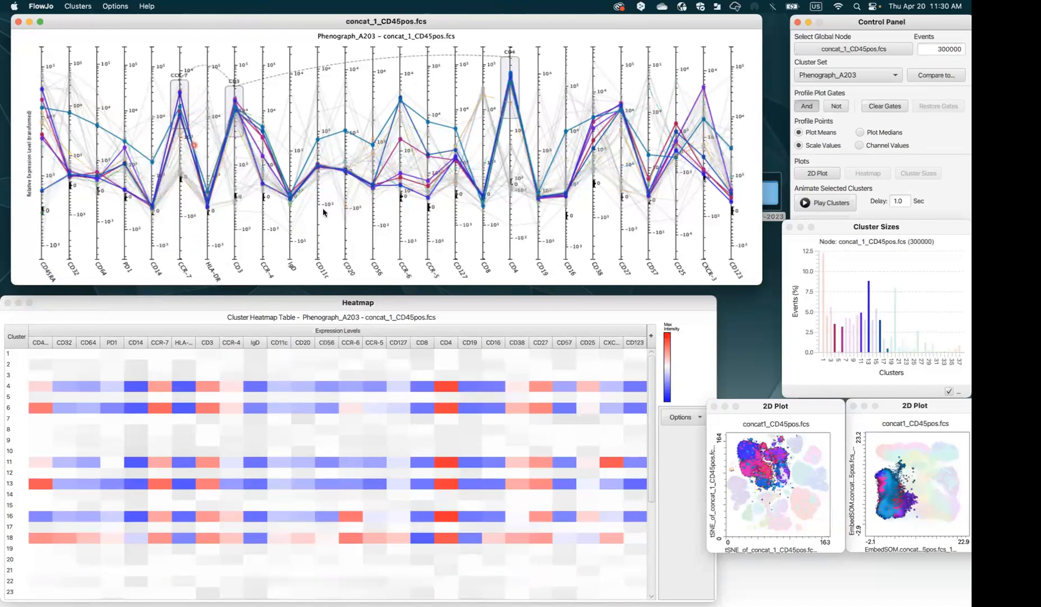
Delete the CCR-7, CD3 and CD4 gates so all clusters display again
{"action": "right_click", "coordinate": [183, 112]}
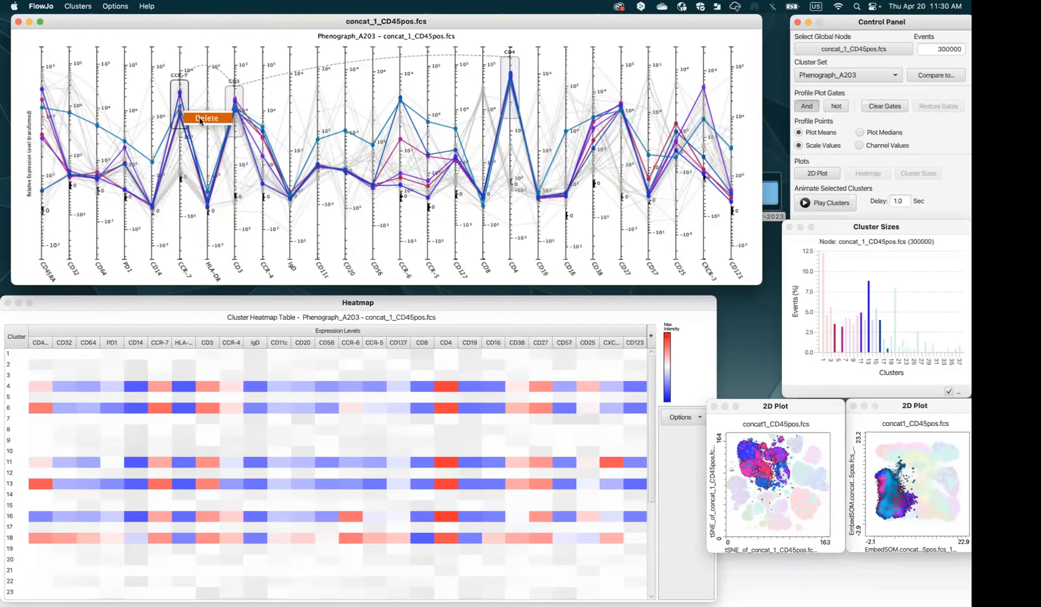
{"action": "left_click", "coordinate": [202, 118]}
{"action": "right_click", "coordinate": [235, 110]}
{"action": "left_click", "coordinate": [250, 111]}
{"action": "right_click", "coordinate": [516, 77]}
{"action": "left_click", "coordinate": [517, 79]}
{"action": "left_click", "coordinate": [273, 306]}
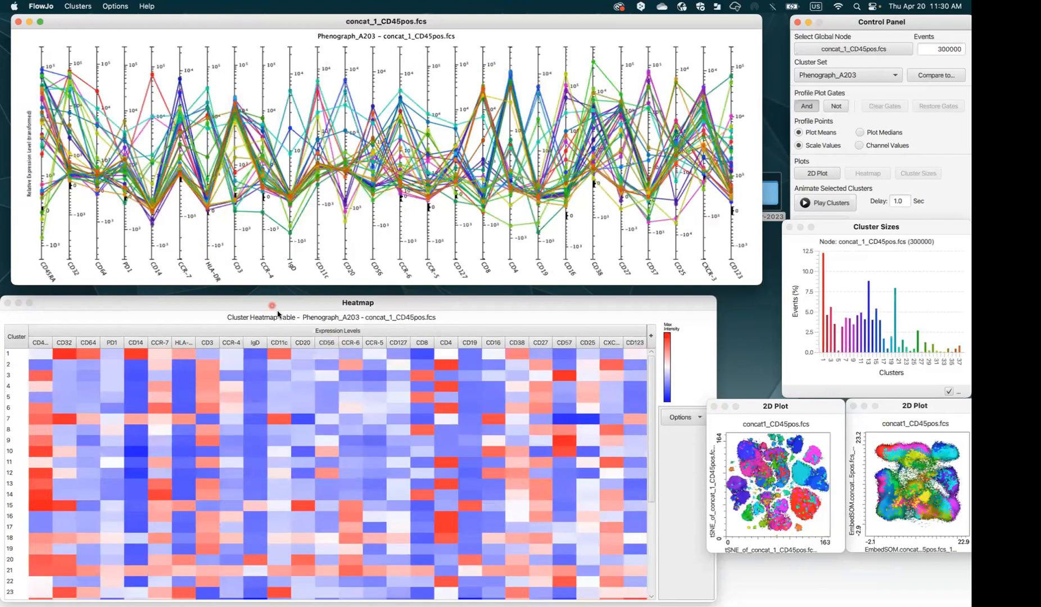
Switch the heatmap palette to Viridis via Options > Palettes
{"action": "left_click_drag", "start_coordinate": [280, 307], "coordinate": [279, 297]}
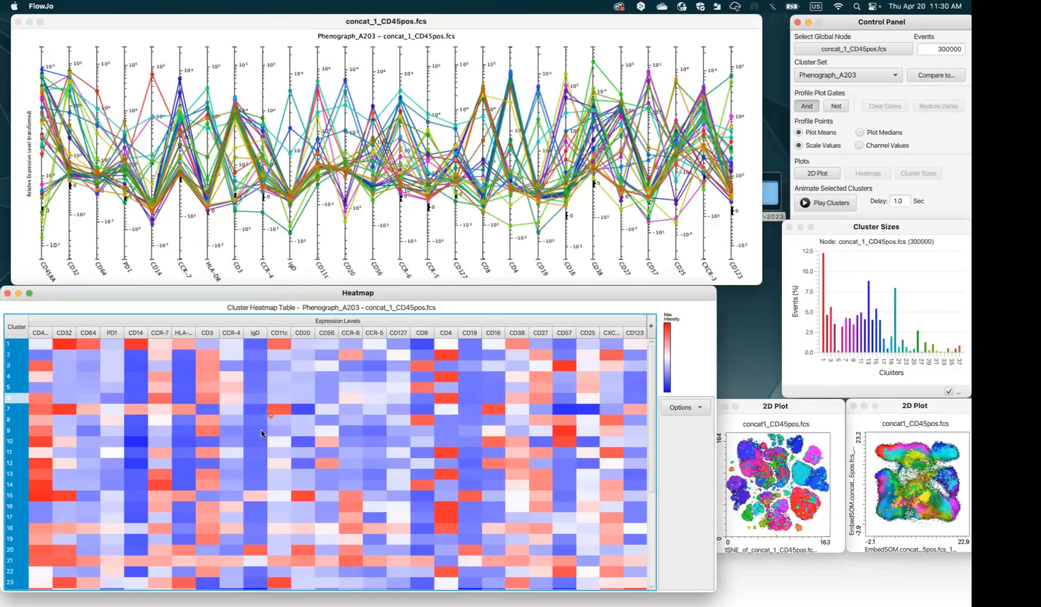
{"action": "left_click", "coordinate": [687, 407]}
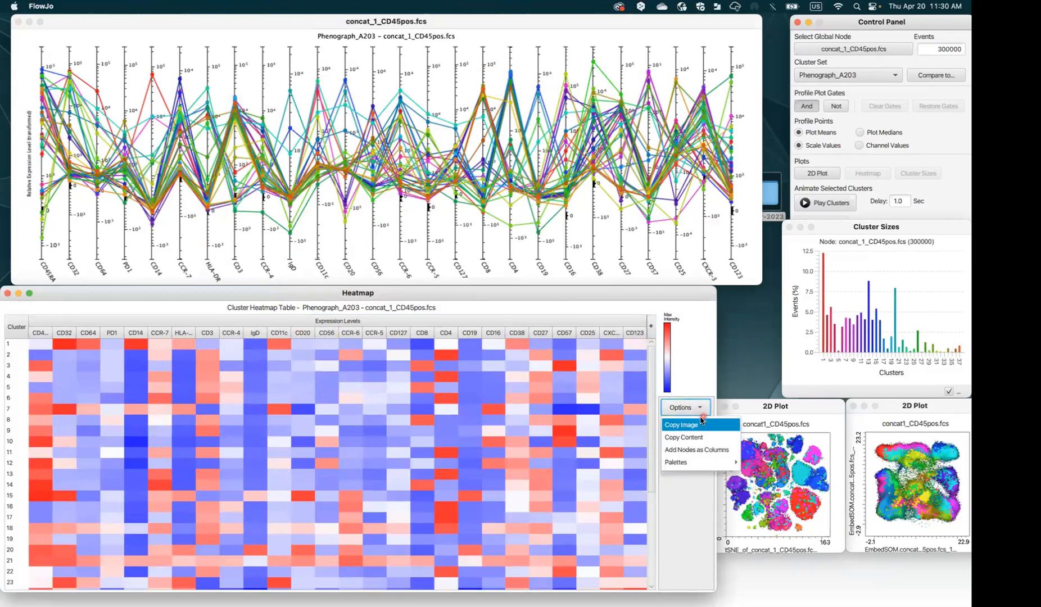
{"action": "mouse_move", "coordinate": [697, 461]}
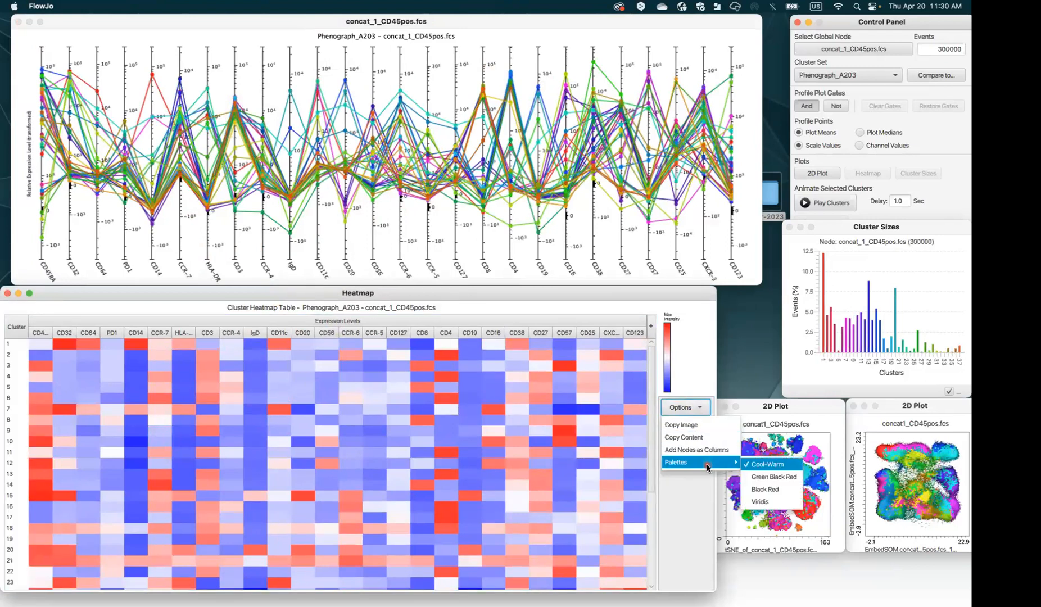
{"action": "left_click", "coordinate": [779, 500]}
{"action": "left_click", "coordinate": [236, 453]}
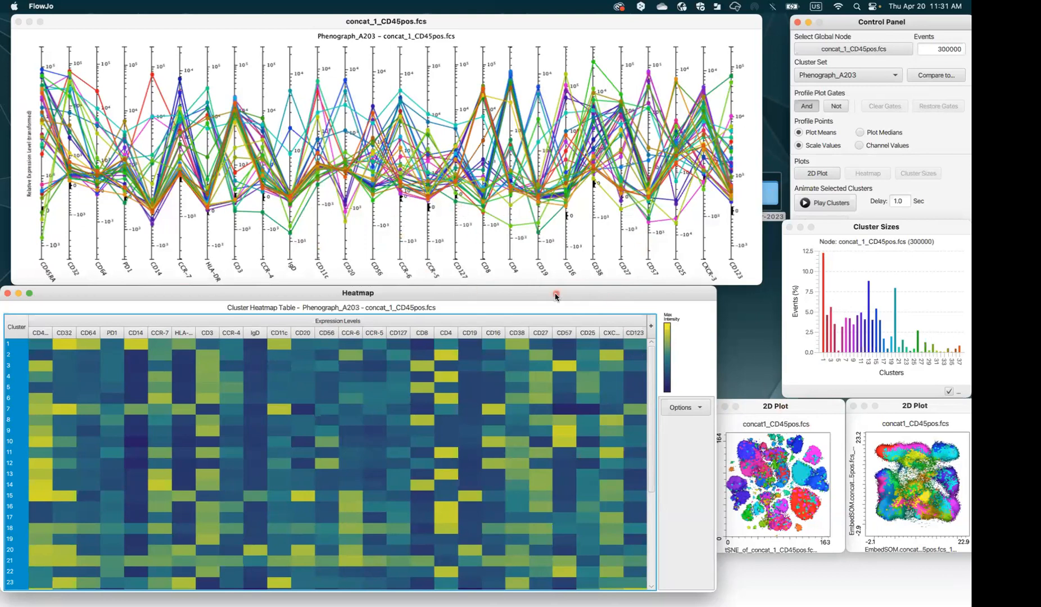
Bring the tSNE 2D plot to the front and shift the Control Panel left
{"action": "mouse_move", "coordinate": [564, 294]}
{"action": "left_mouse_down"}
{"action": "mouse_move", "coordinate": [574, 294]}
{"action": "mouse_move", "coordinate": [564, 294]}
{"action": "left_mouse_up"}
{"action": "left_click", "coordinate": [778, 412]}
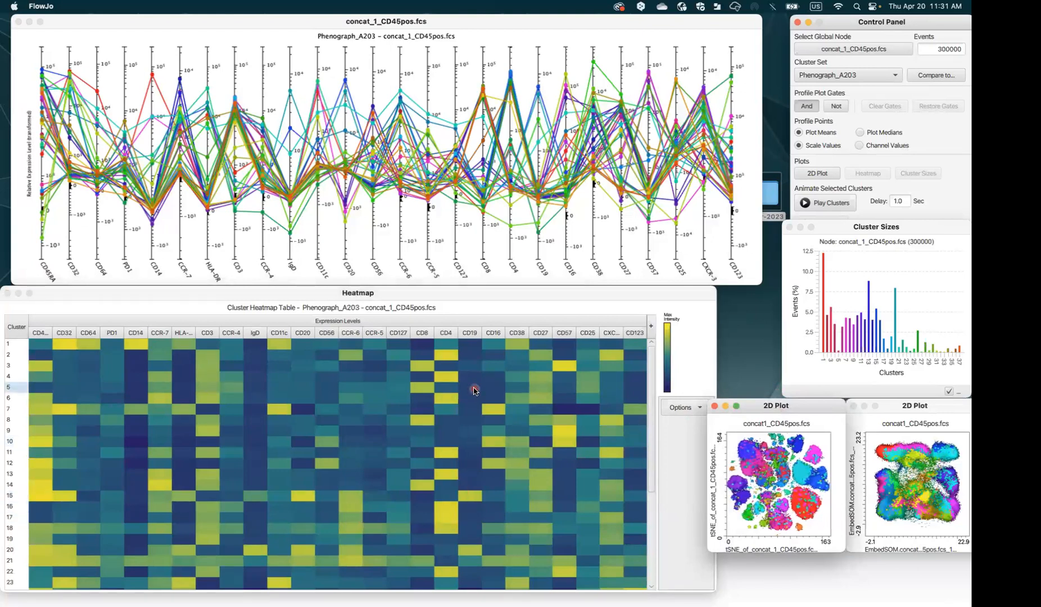
{"action": "mouse_move", "coordinate": [474, 391]}
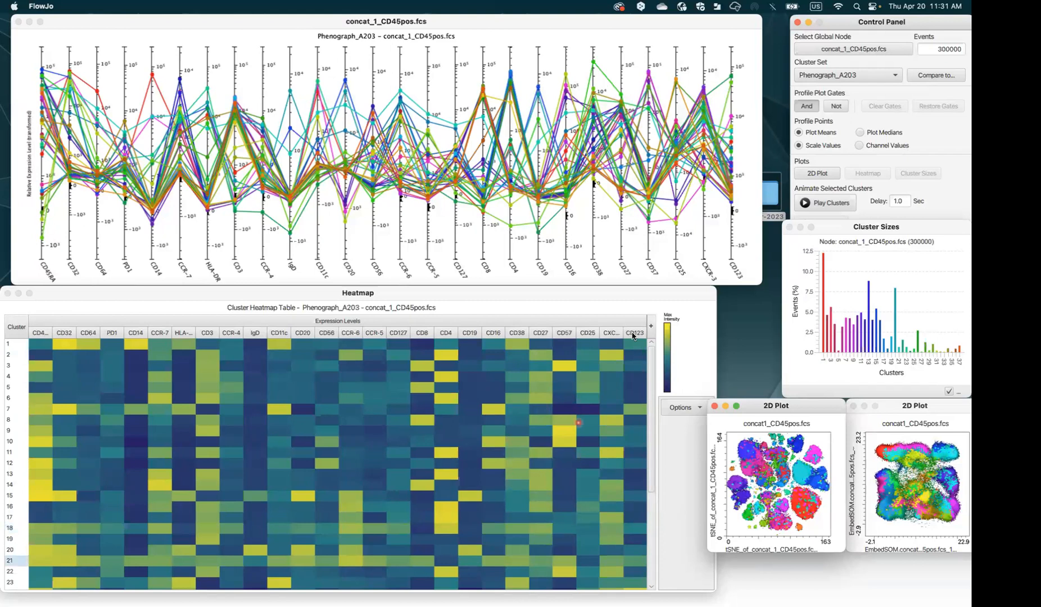
{"action": "left_click_drag", "start_coordinate": [875, 26], "coordinate": [851, 25]}
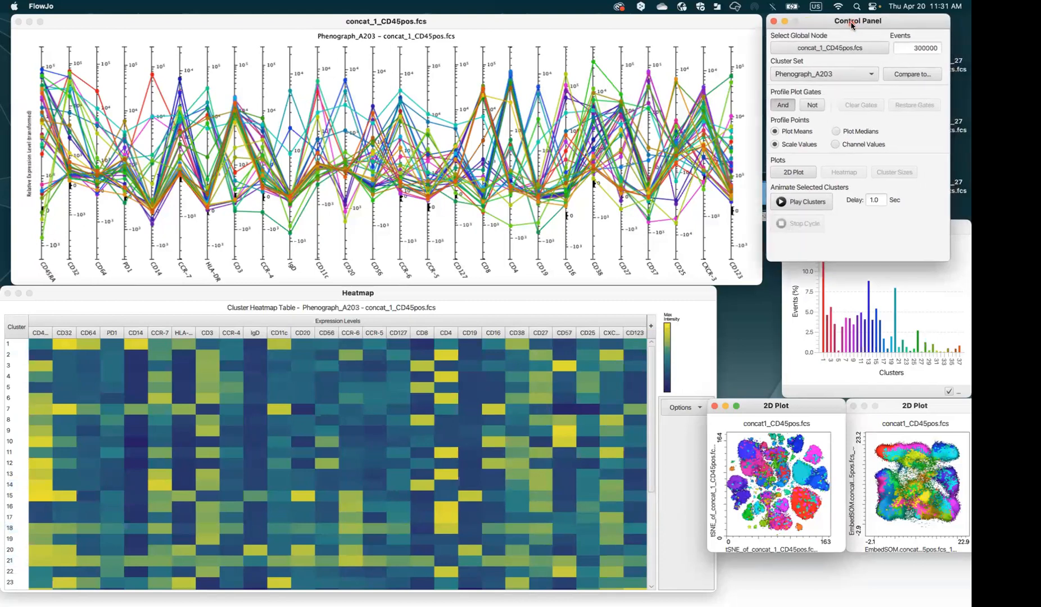
Compare the clusters for Donor ID Pop0, Pop1 and Pop2 in Select Node
{"action": "left_click", "coordinate": [821, 52]}
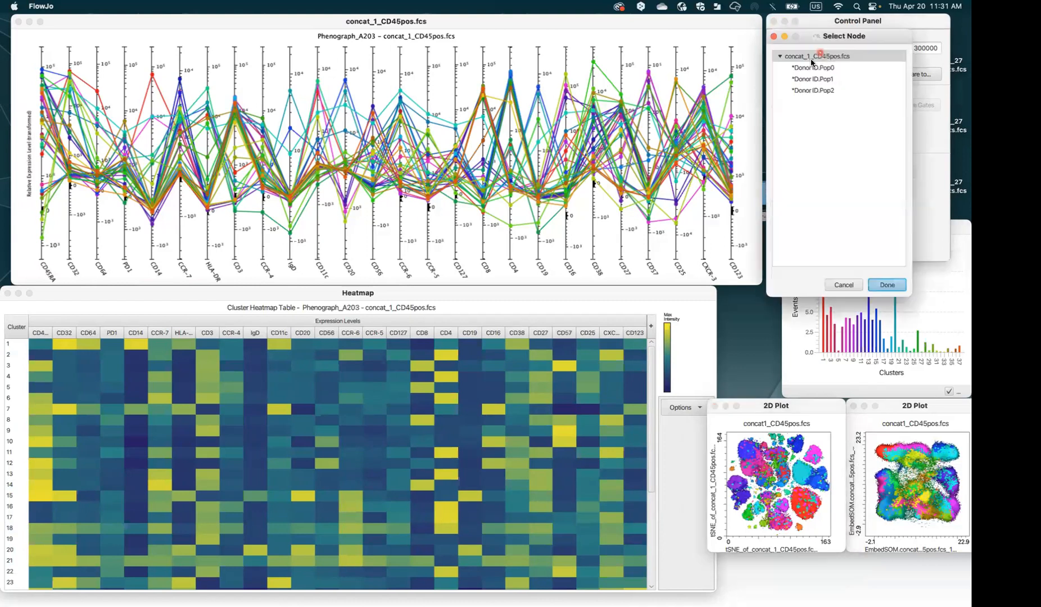
{"action": "left_click", "coordinate": [825, 68]}
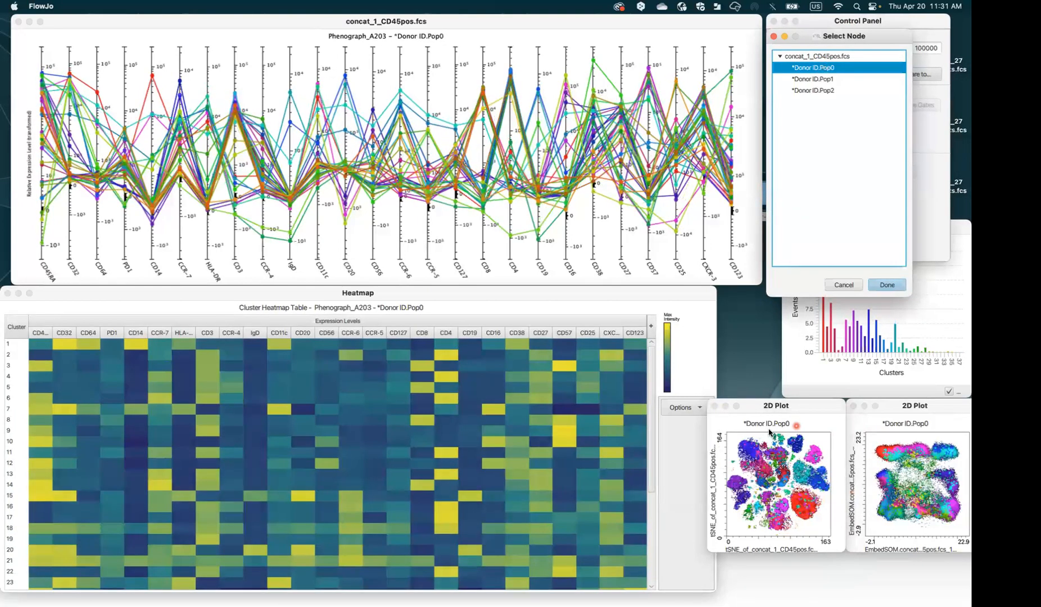
{"action": "left_click", "coordinate": [824, 82]}
{"action": "left_click", "coordinate": [825, 92]}
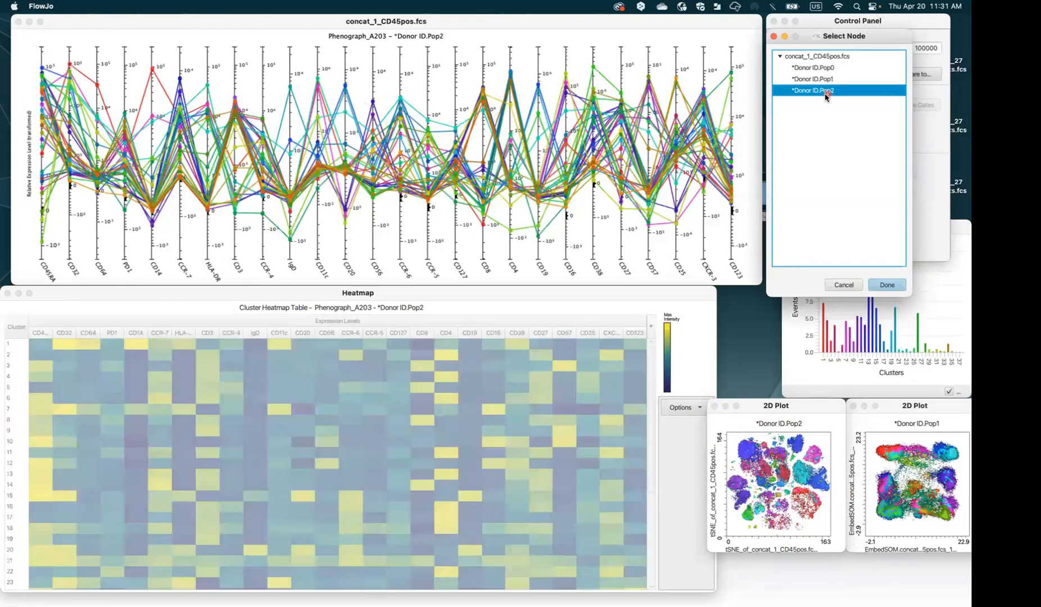
{"action": "left_click", "coordinate": [824, 79]}
{"action": "left_click", "coordinate": [827, 69]}
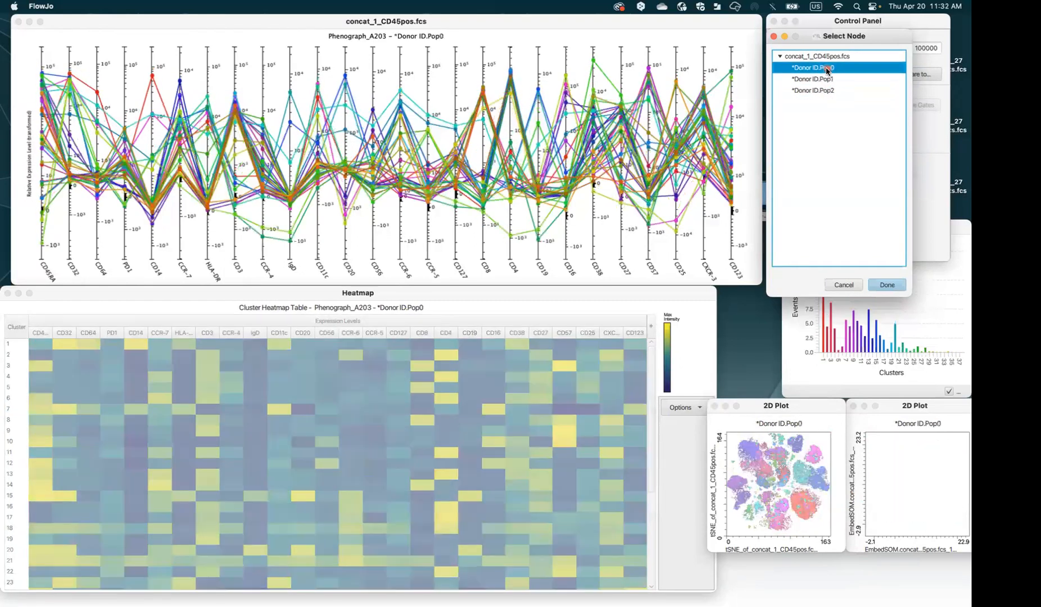
{"action": "left_click", "coordinate": [825, 79]}
{"action": "left_click", "coordinate": [827, 92]}
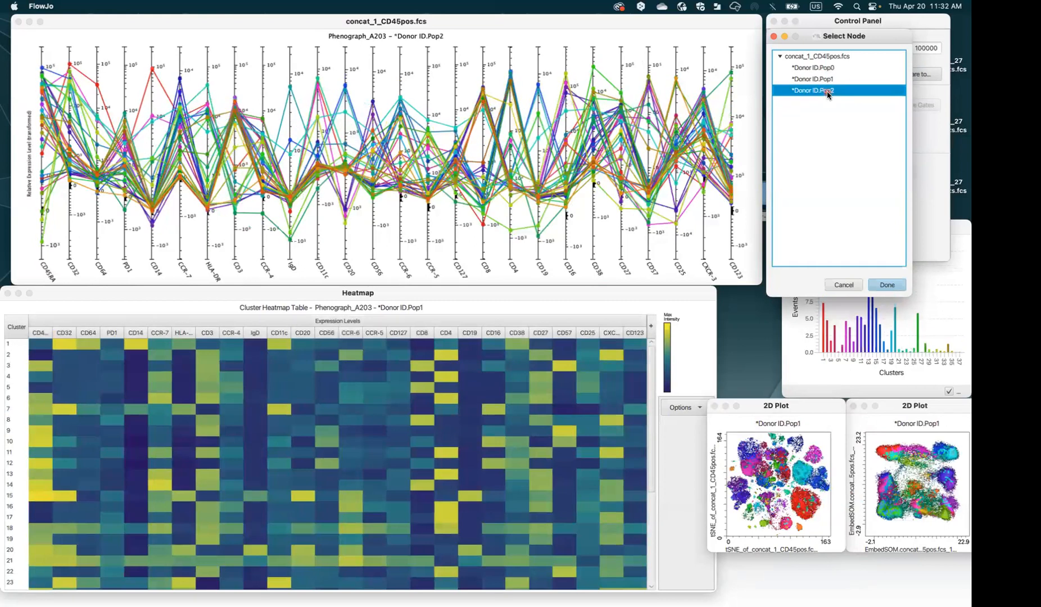
{"action": "left_click", "coordinate": [836, 79]}
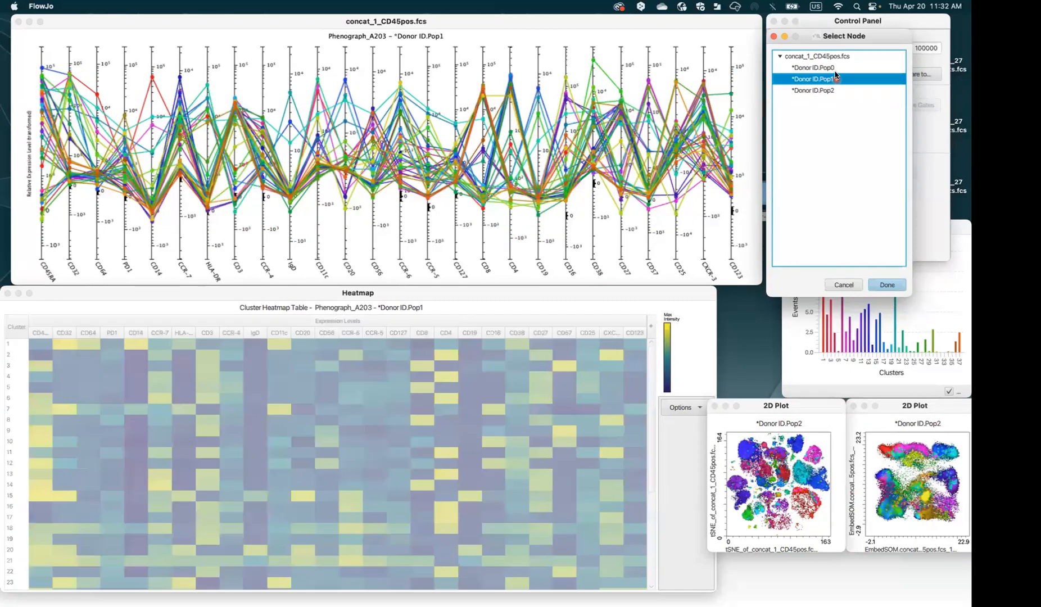
{"action": "left_click", "coordinate": [835, 69]}
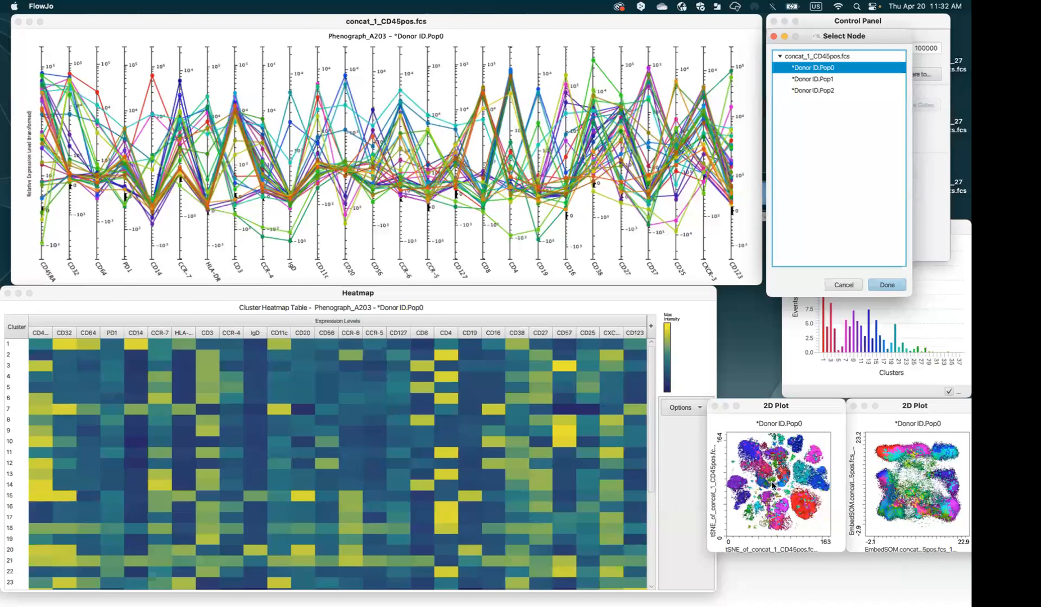
Highlight cluster 26 on the tSNE map and cycle through Pop1, Pop2 and Pop0 again
{"action": "left_click", "coordinate": [749, 520]}
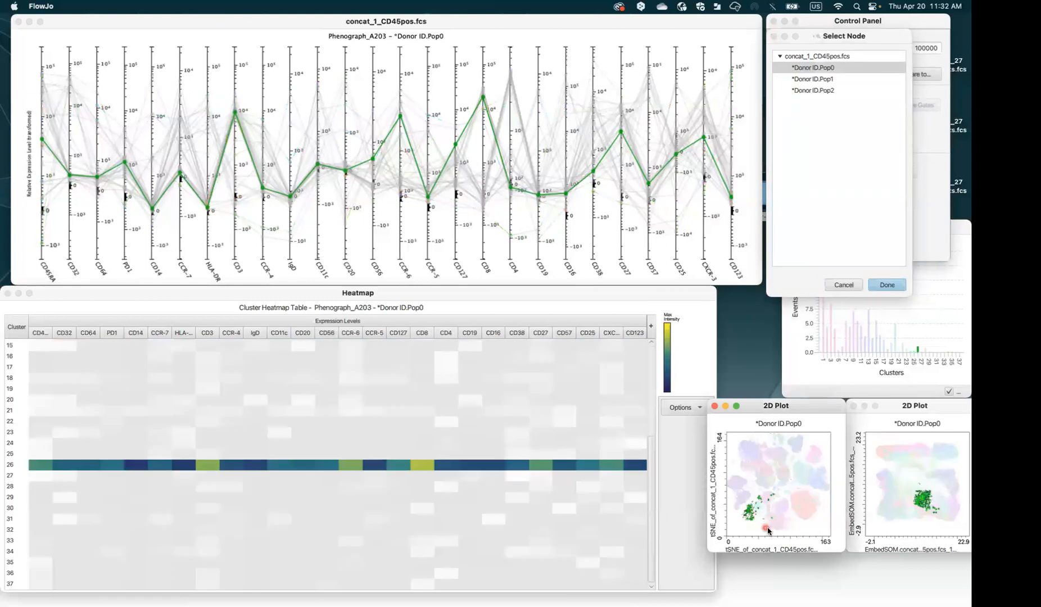
{"action": "left_click", "coordinate": [833, 79]}
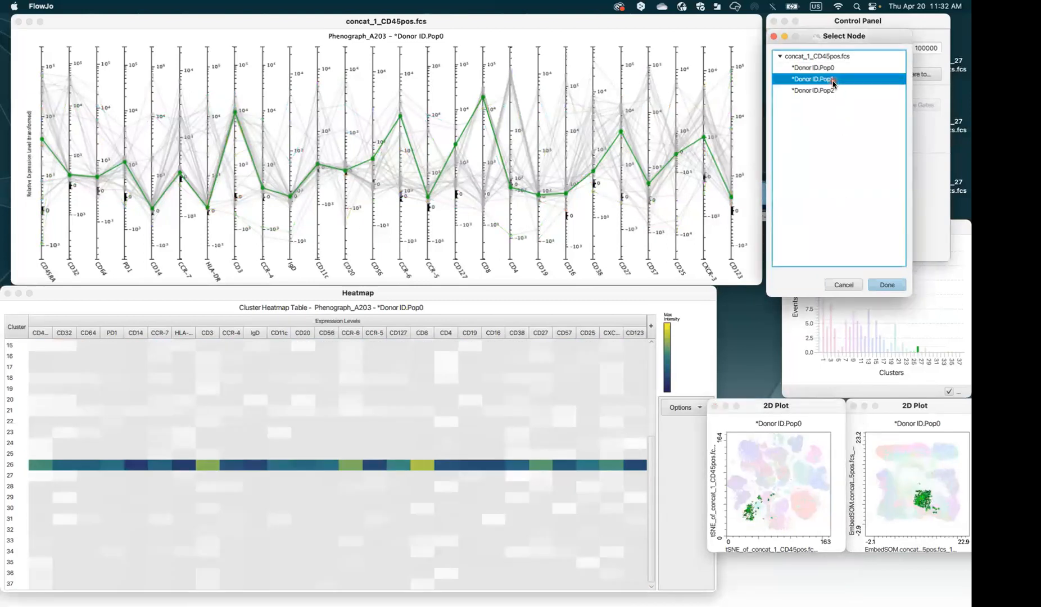
{"action": "left_click", "coordinate": [832, 92]}
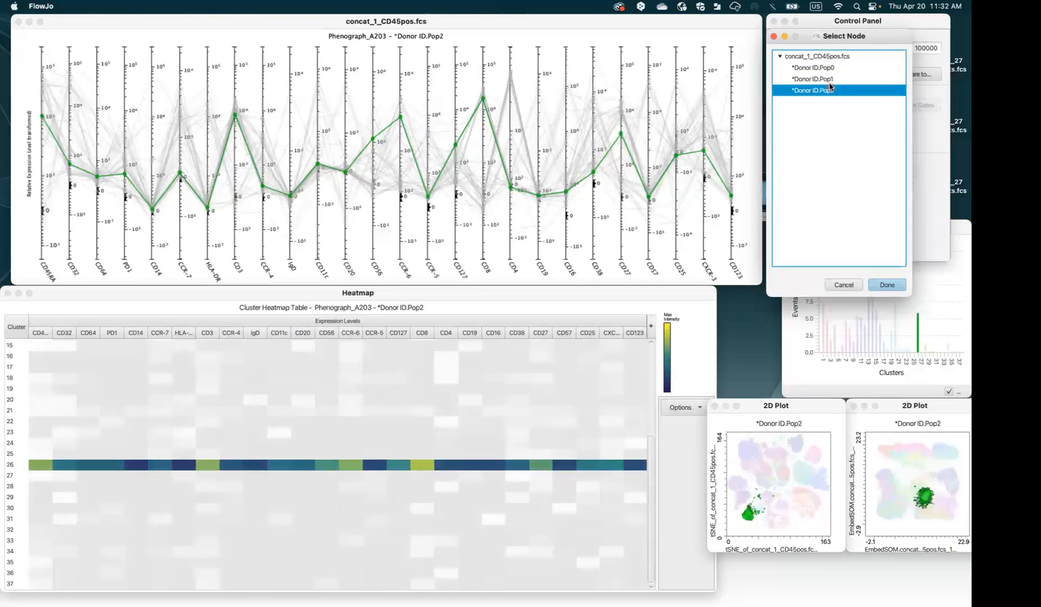
{"action": "left_click", "coordinate": [831, 79]}
{"action": "left_click", "coordinate": [831, 70]}
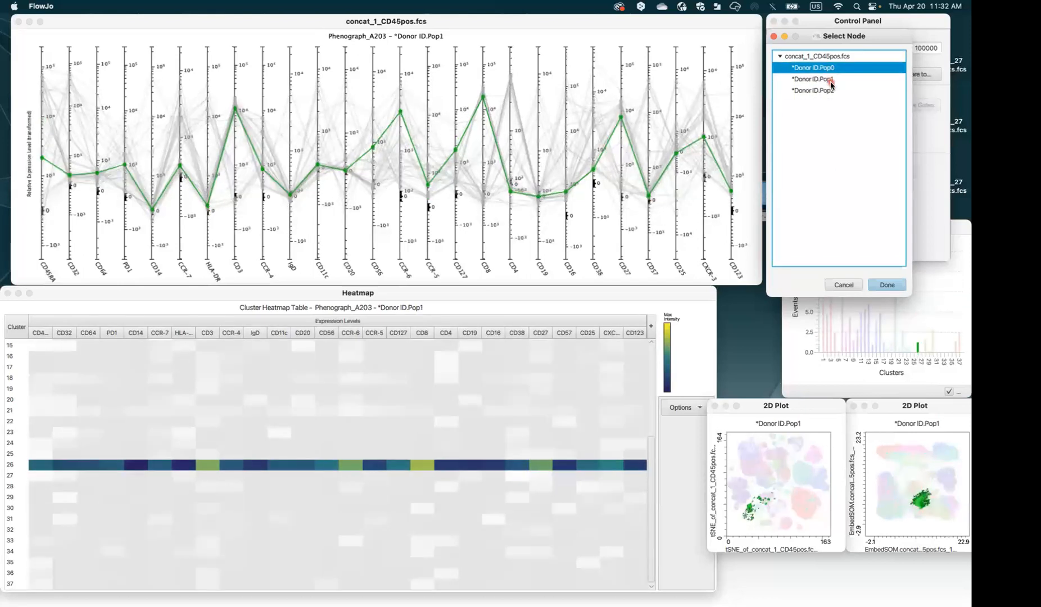
{"action": "left_click", "coordinate": [830, 80]}
{"action": "left_click", "coordinate": [830, 91]}
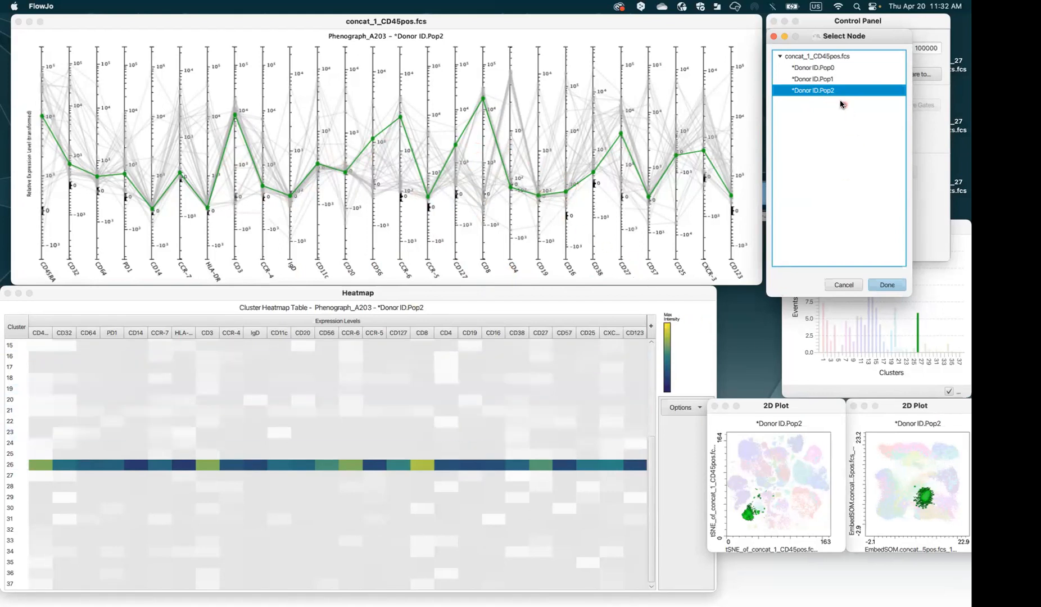
{"action": "left_click", "coordinate": [833, 79]}
{"action": "left_click", "coordinate": [833, 67]}
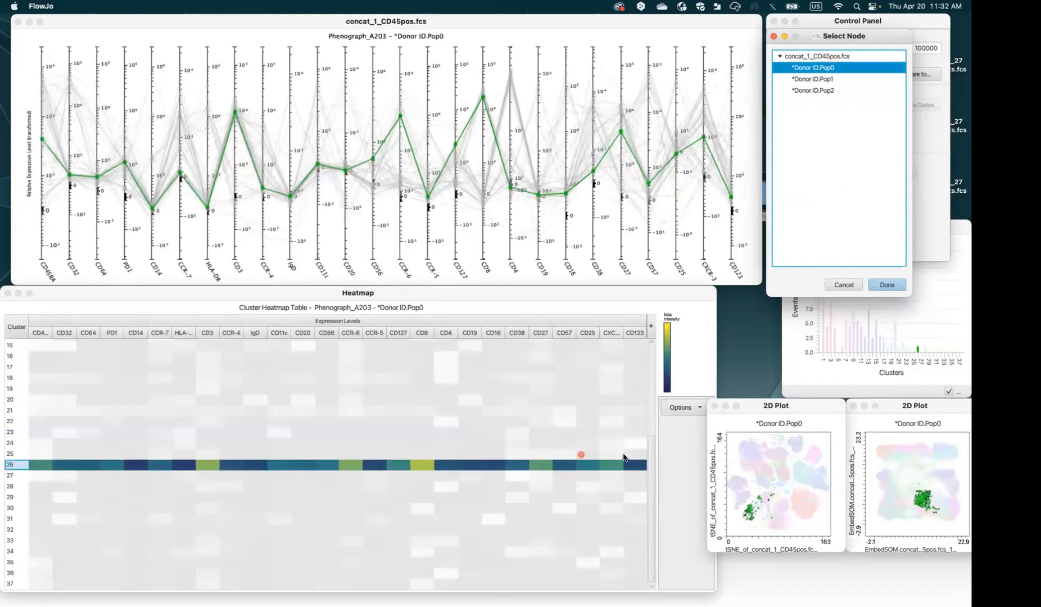
Show the whole concat_1_CD45pos.fcs sample, check cluster 19, and move both 2D plots upward
{"action": "left_click", "coordinate": [830, 57]}
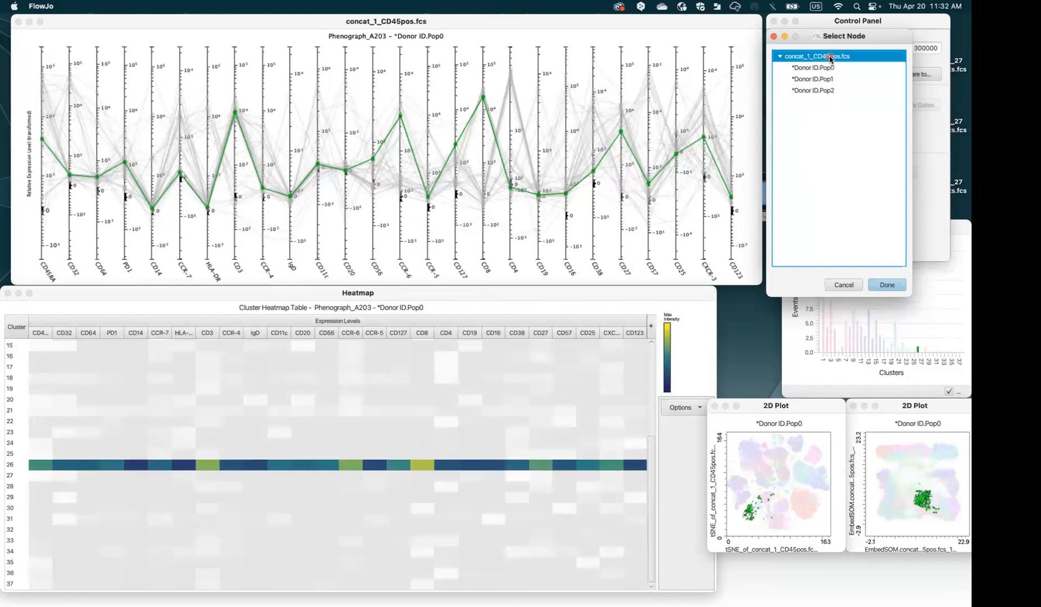
{"action": "left_click", "coordinate": [491, 388]}
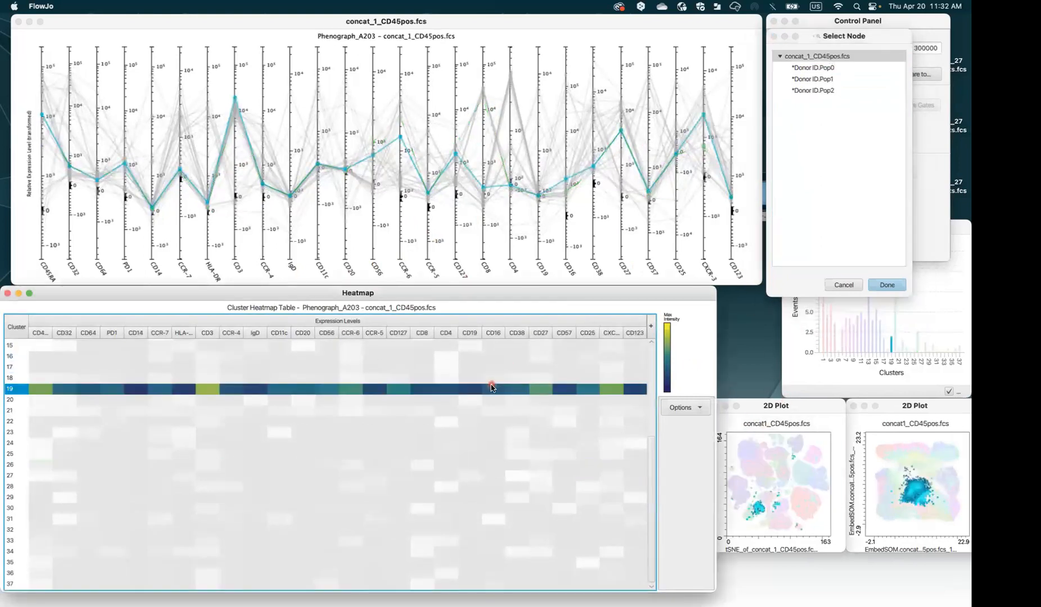
{"action": "left_click", "coordinate": [479, 392]}
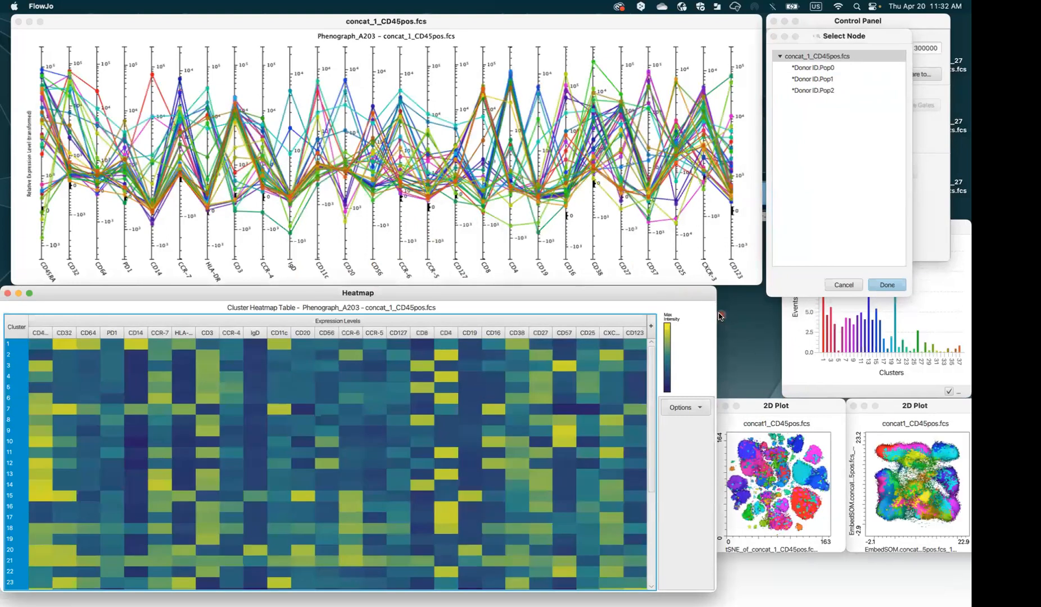
{"action": "left_click_drag", "start_coordinate": [783, 406], "coordinate": [896, 123]}
{"action": "left_click_drag", "start_coordinate": [929, 82], "coordinate": [927, 44]}
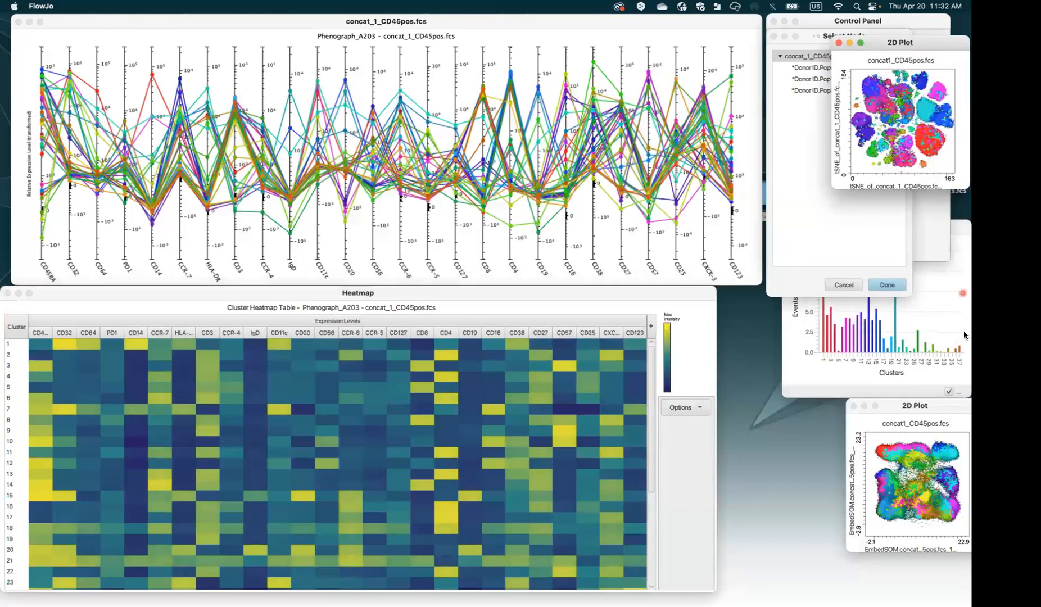
{"action": "left_click_drag", "start_coordinate": [928, 409], "coordinate": [910, 204]}
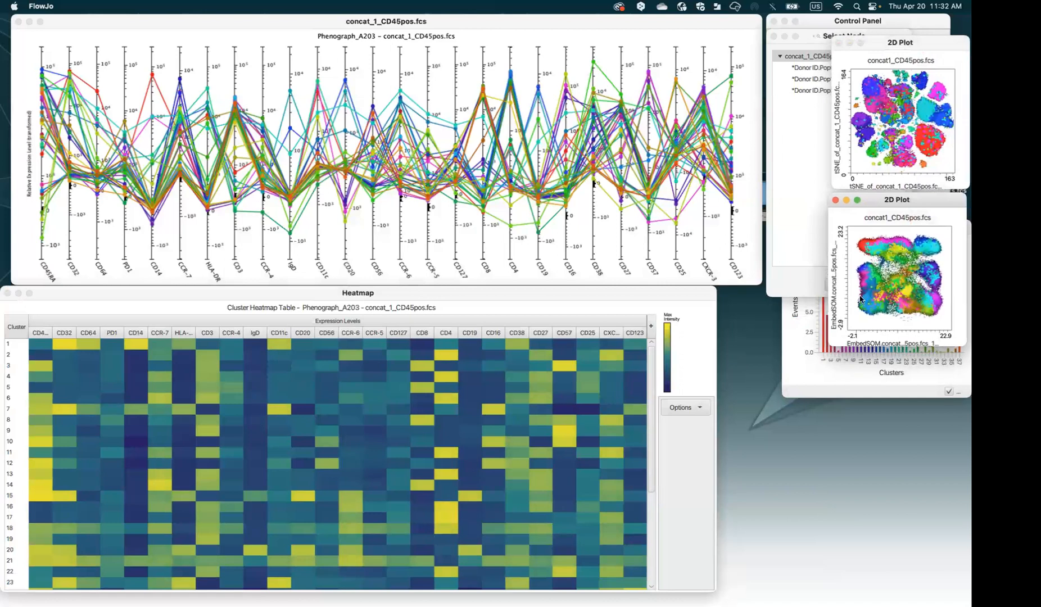
Widen the heatmap and reposition the EmbedSOM and tSNE plots over the profile plot
{"action": "left_click_drag", "start_coordinate": [717, 388], "coordinate": [959, 388]}
{"action": "left_click_drag", "start_coordinate": [881, 209], "coordinate": [625, 47]}
{"action": "left_click_drag", "start_coordinate": [875, 54], "coordinate": [499, 45]}
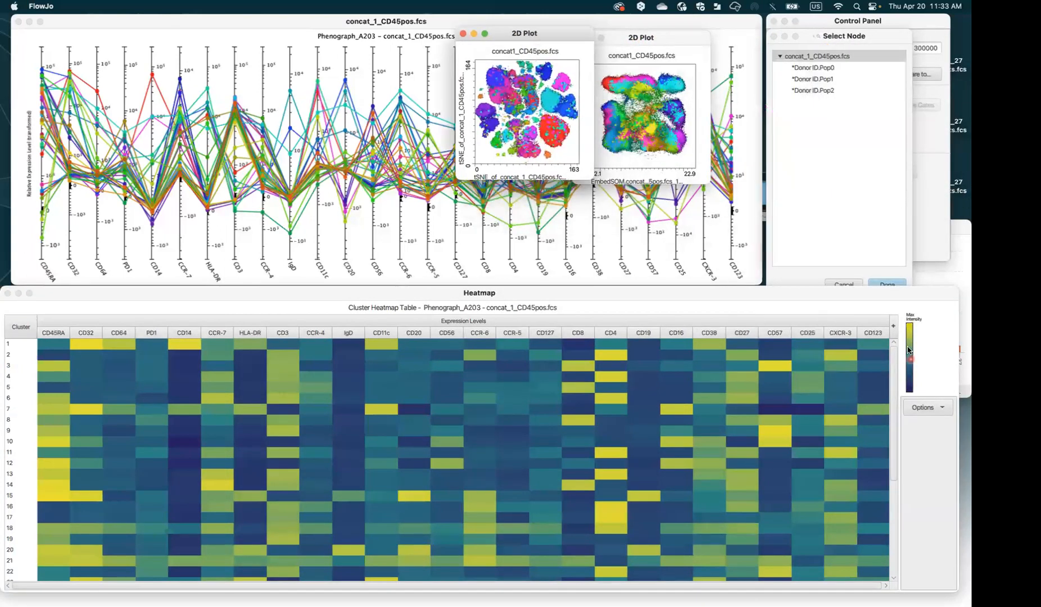
Add Donor ID Pop0, Pop1 and Pop2 as heatmap columns via Options > Add Nodes as Columns
{"action": "left_click", "coordinate": [926, 415]}
{"action": "left_click", "coordinate": [925, 413]}
{"action": "left_click", "coordinate": [925, 408]}
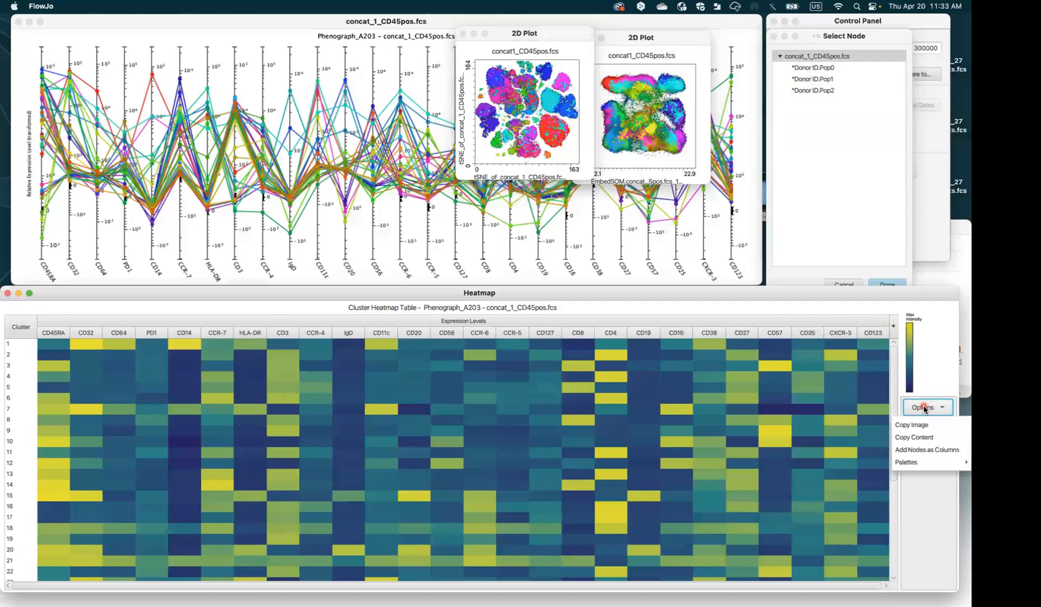
{"action": "left_click", "coordinate": [953, 450]}
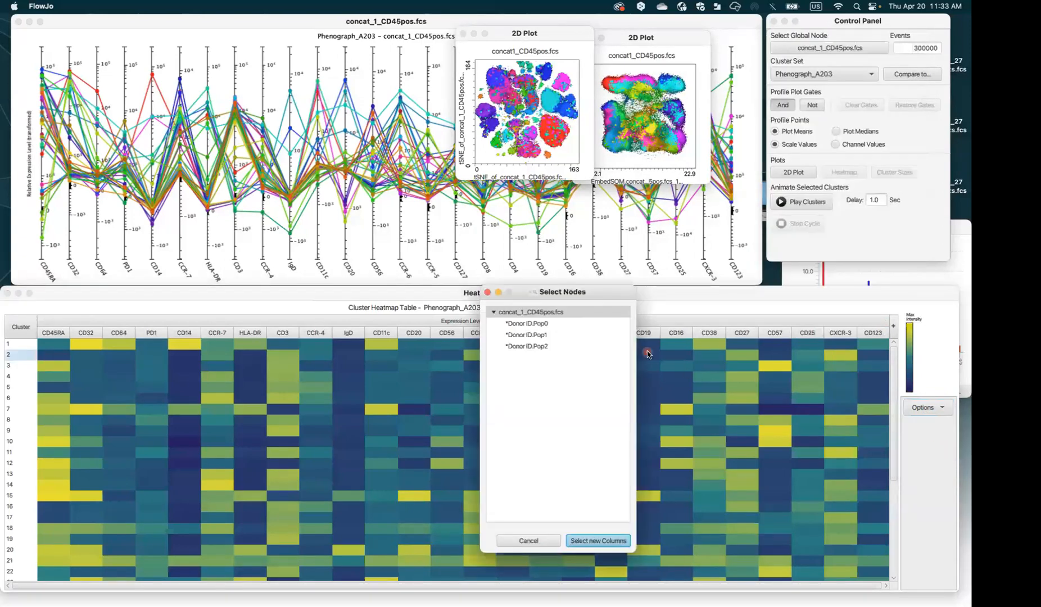
{"action": "mouse_move", "coordinate": [648, 354]}
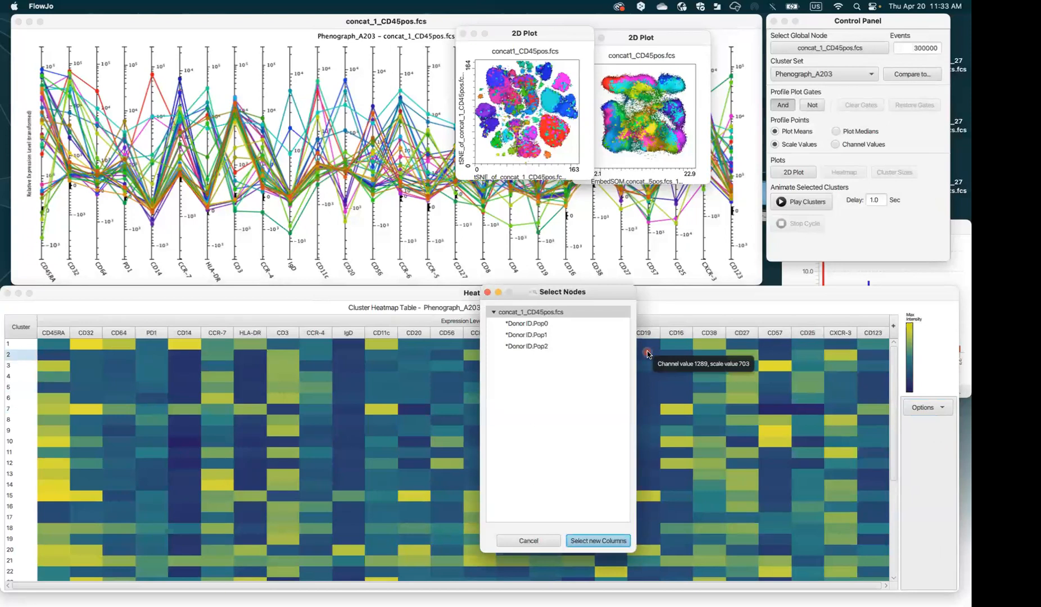
{"action": "left_click", "coordinate": [540, 326]}
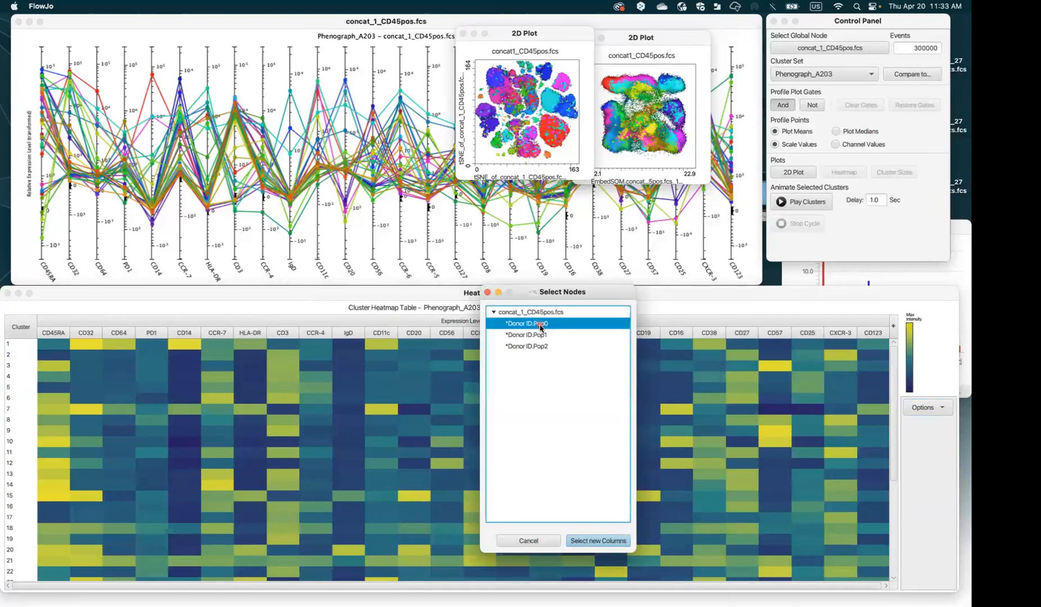
{"action": "left_click", "coordinate": [535, 336], "text": "shift"}
{"action": "left_click", "coordinate": [534, 348], "text": "shift"}
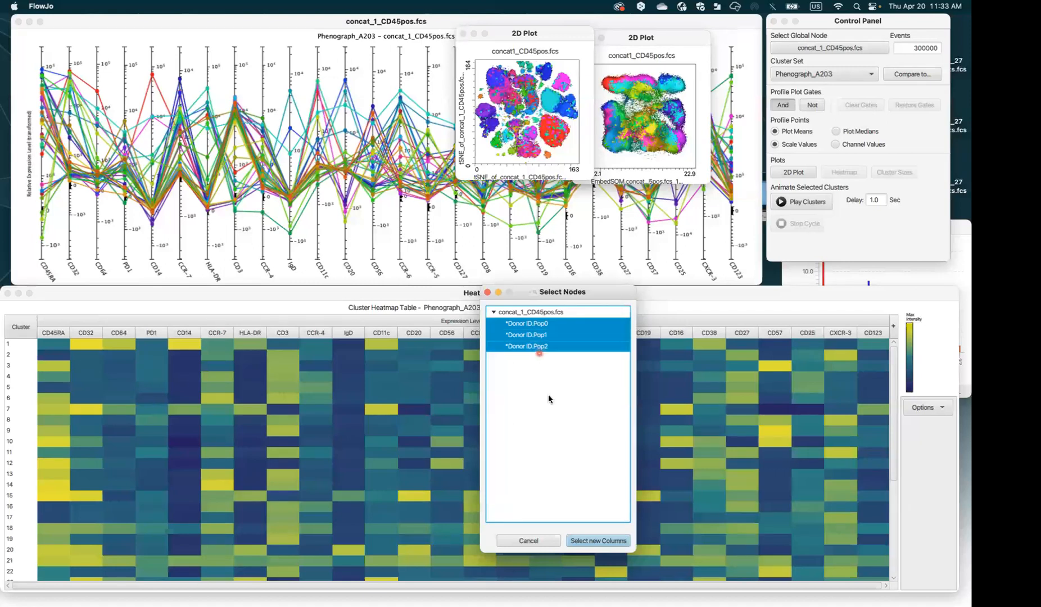
{"action": "left_click", "coordinate": [588, 543]}
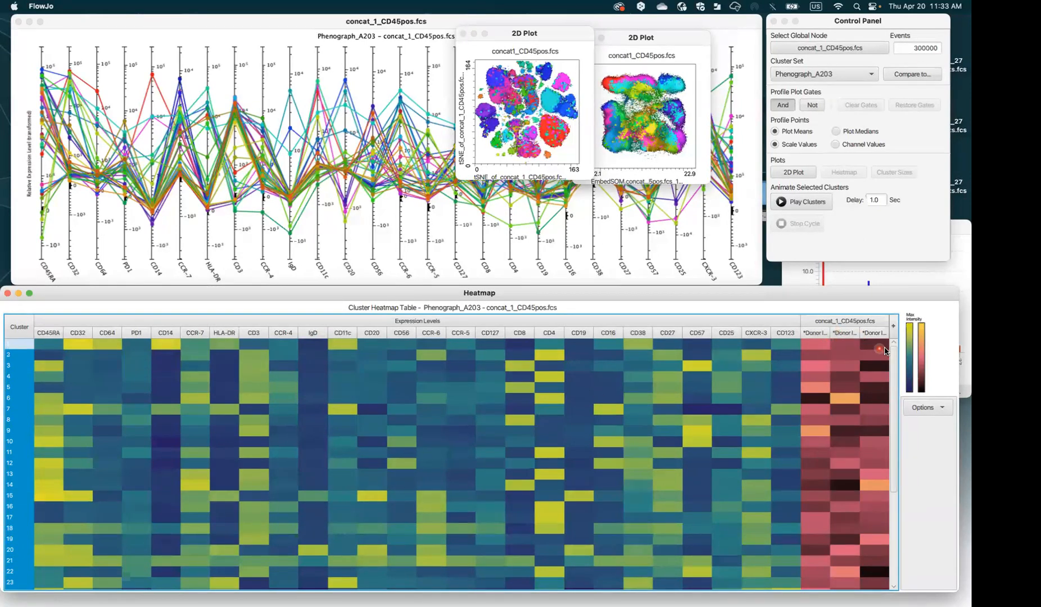
{"action": "mouse_move", "coordinate": [895, 357]}
{"action": "left_mouse_down"}
{"action": "mouse_move", "coordinate": [896, 377]}
{"action": "mouse_move", "coordinate": [897, 359]}
{"action": "left_mouse_up"}
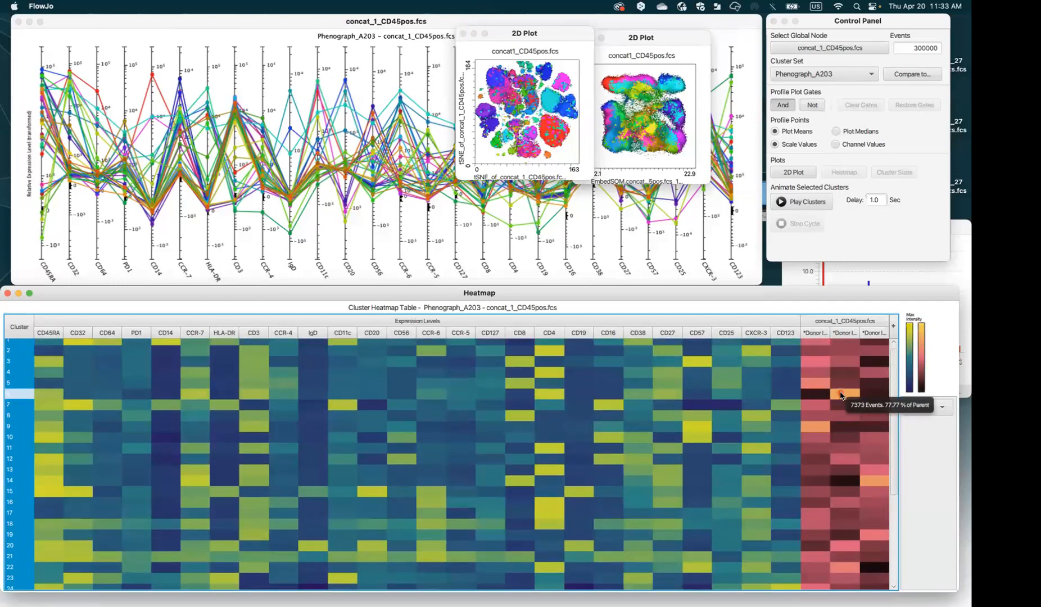
Highlight cluster 6, then cluster 8, from the heatmap, then show all clusters again
{"action": "left_click", "coordinate": [840, 395]}
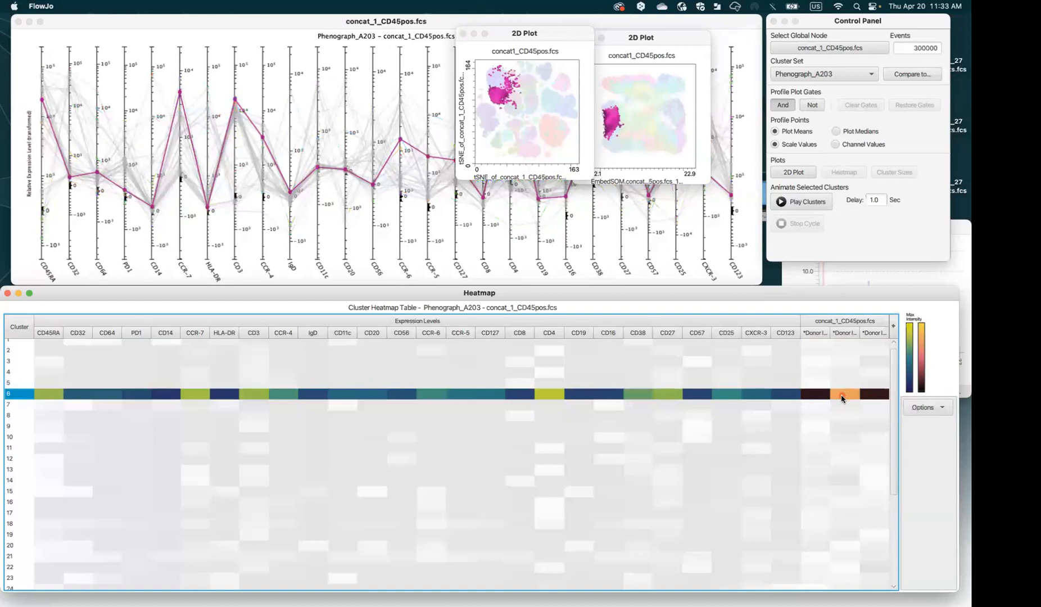
{"action": "mouse_move", "coordinate": [841, 394]}
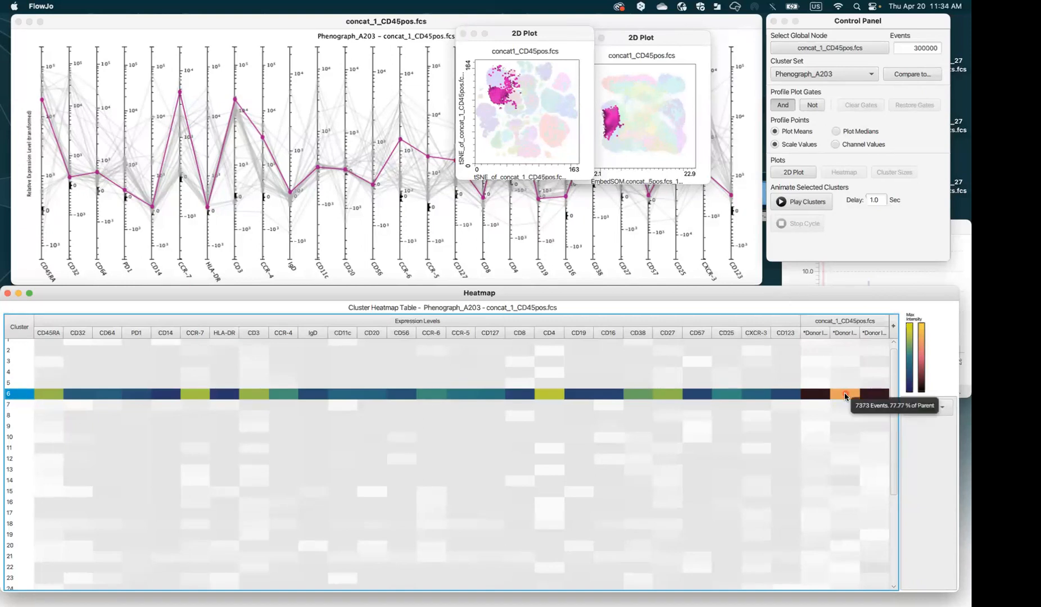
{"action": "left_click", "coordinate": [710, 417]}
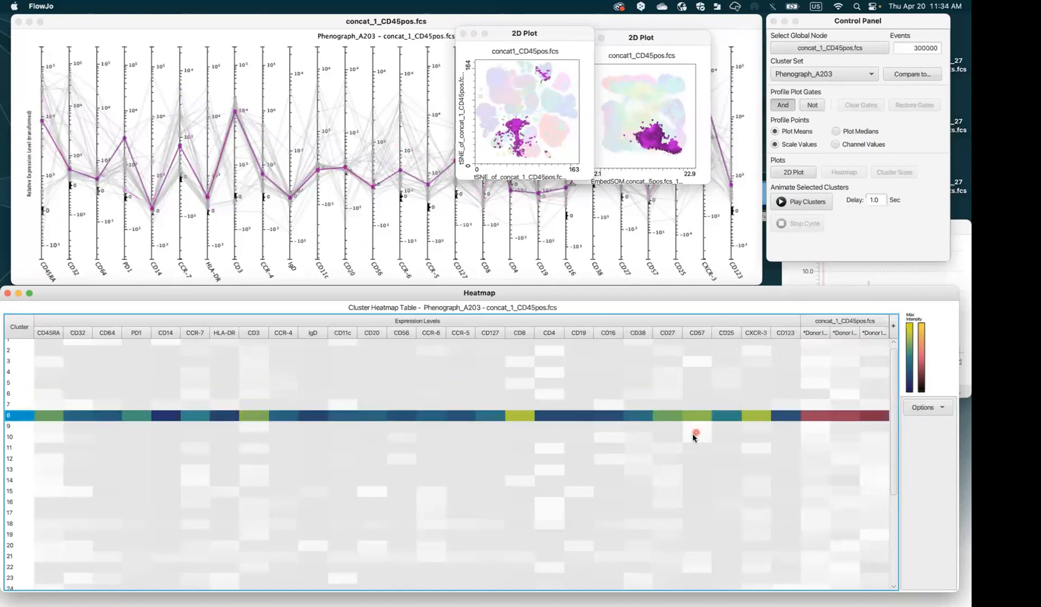
{"action": "double_click", "coordinate": [693, 436]}
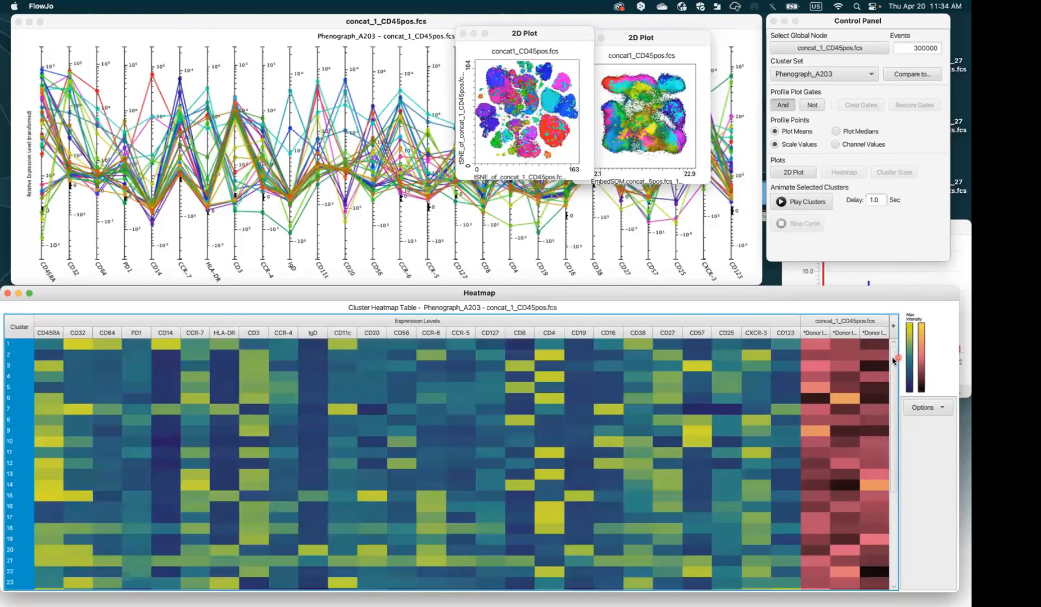
Select clusters 6, 9 and 14 together in the heatmap, dropping 12 and 13
{"action": "left_click", "coordinate": [856, 399]}
{"action": "left_click", "coordinate": [835, 431], "text": "super"}
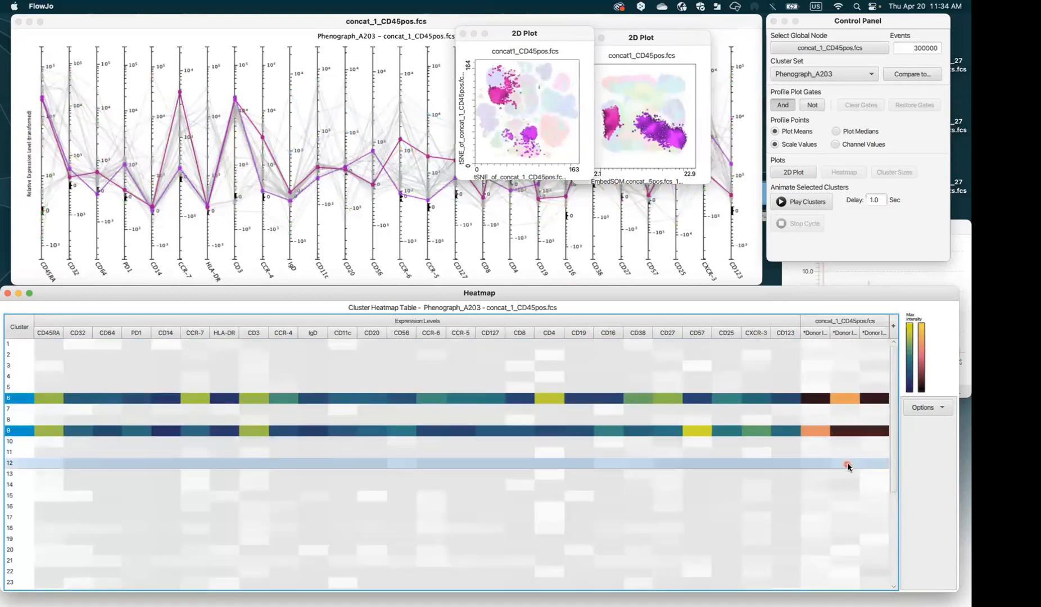
{"action": "left_click", "coordinate": [846, 464], "text": "super"}
{"action": "left_click", "coordinate": [880, 466], "text": "super"}
{"action": "left_click", "coordinate": [880, 474], "text": "super"}
{"action": "left_click", "coordinate": [880, 475], "text": "super"}
{"action": "left_click", "coordinate": [886, 483], "text": "super"}
{"action": "left_click_drag", "start_coordinate": [894, 484], "coordinate": [916, 591]}
Add clusters 30 through 37, 29 and 26 to the heatmap selection
{"action": "left_click", "coordinate": [849, 509], "text": "super"}
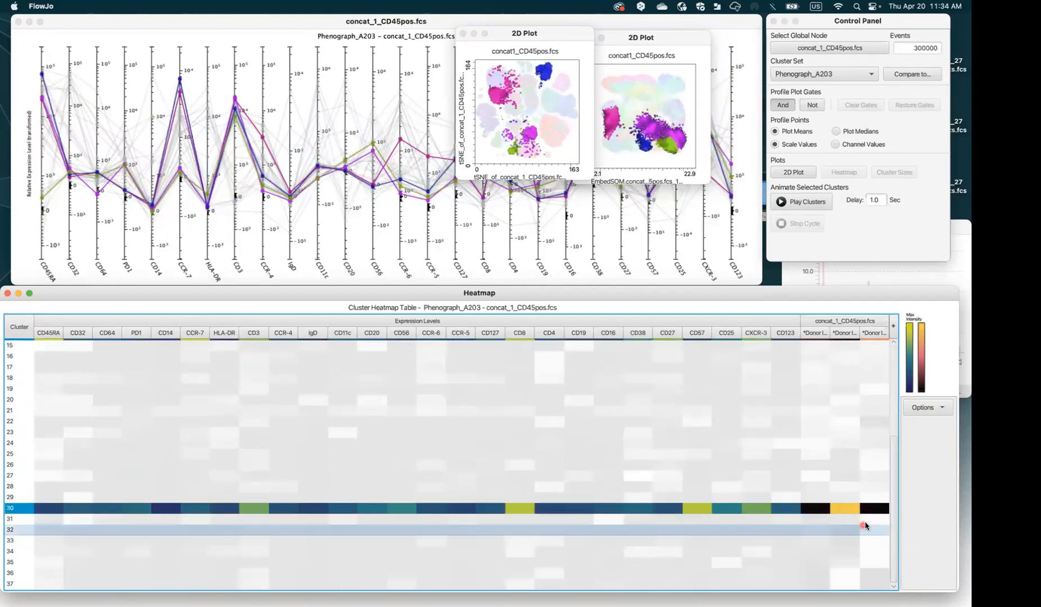
{"action": "left_click", "coordinate": [854, 583], "text": "super"}
{"action": "left_click", "coordinate": [864, 573], "text": "super"}
{"action": "left_click", "coordinate": [874, 563], "text": "super"}
{"action": "left_click", "coordinate": [875, 552], "text": "super"}
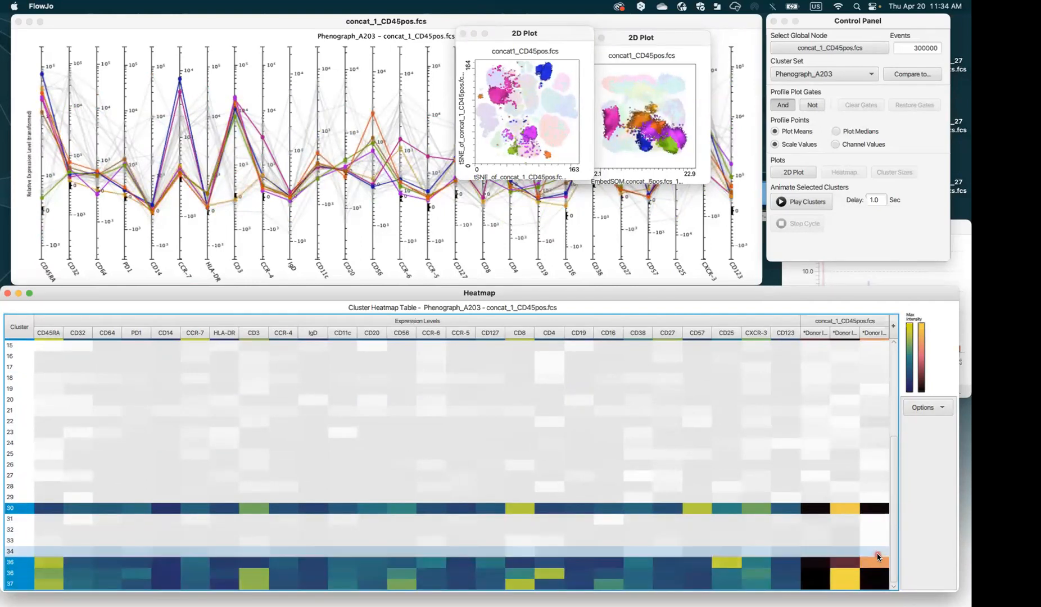
{"action": "left_click", "coordinate": [883, 541], "text": "super"}
{"action": "left_click", "coordinate": [885, 530], "text": "super"}
{"action": "left_click", "coordinate": [887, 519], "text": "super"}
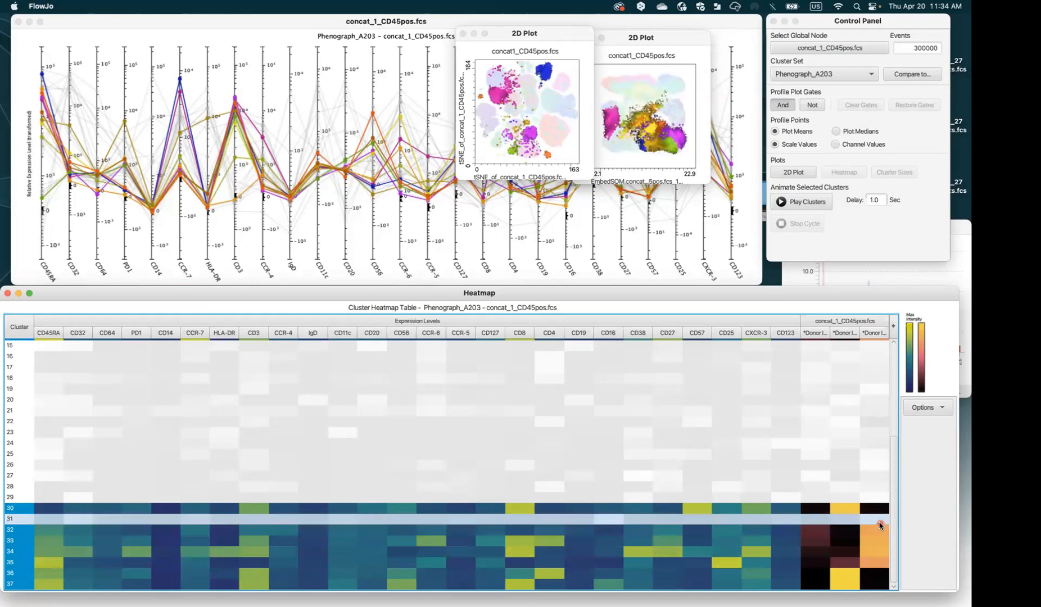
{"action": "scroll", "coordinate": [887, 522], "scroll_direction": "up", "scroll_amount": 2}
{"action": "left_click", "coordinate": [883, 518], "text": "super"}
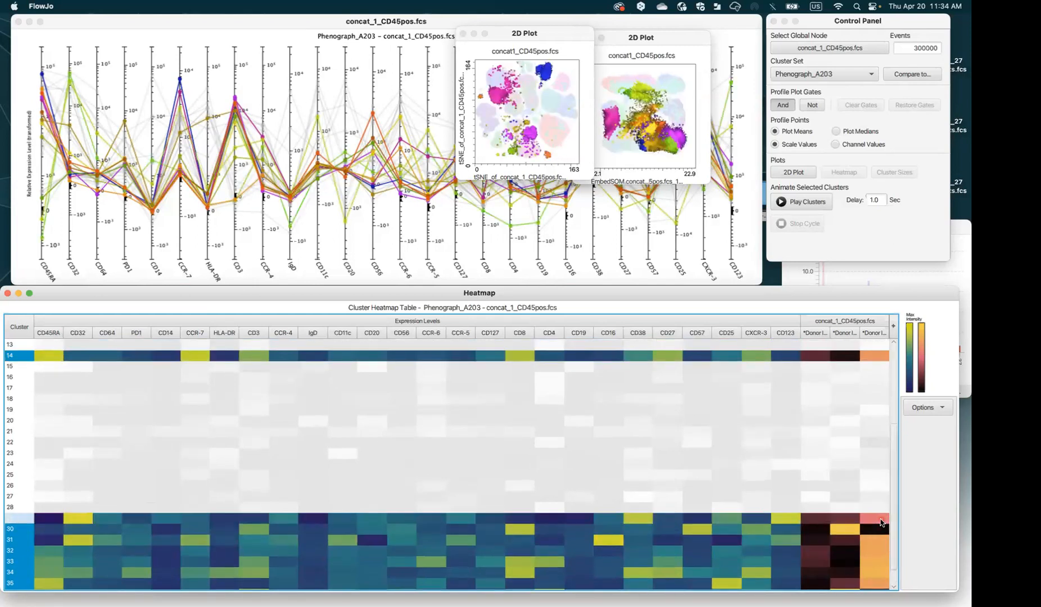
{"action": "left_click", "coordinate": [887, 485], "text": "super"}
{"action": "scroll", "coordinate": [896, 500], "scroll_direction": "down", "scroll_amount": 1}
{"action": "scroll", "coordinate": [896, 500], "scroll_direction": "up", "scroll_amount": 3}
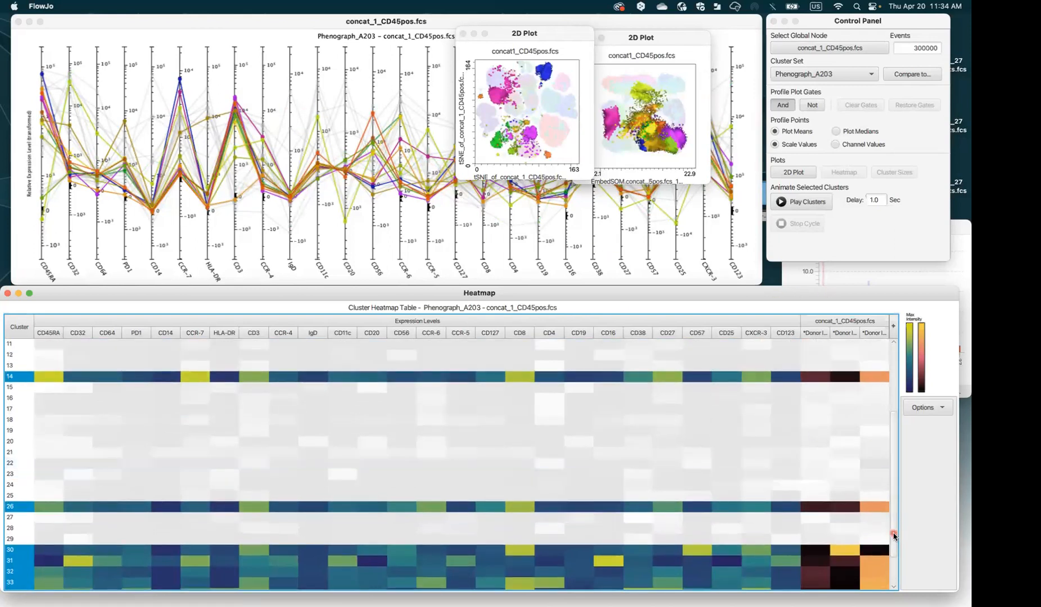
{"action": "scroll", "coordinate": [893, 564], "scroll_direction": "down", "scroll_amount": 4}
Open the heatmap's Options menu to copy its content
{"action": "left_click_drag", "start_coordinate": [893, 477], "coordinate": [904, 388]}
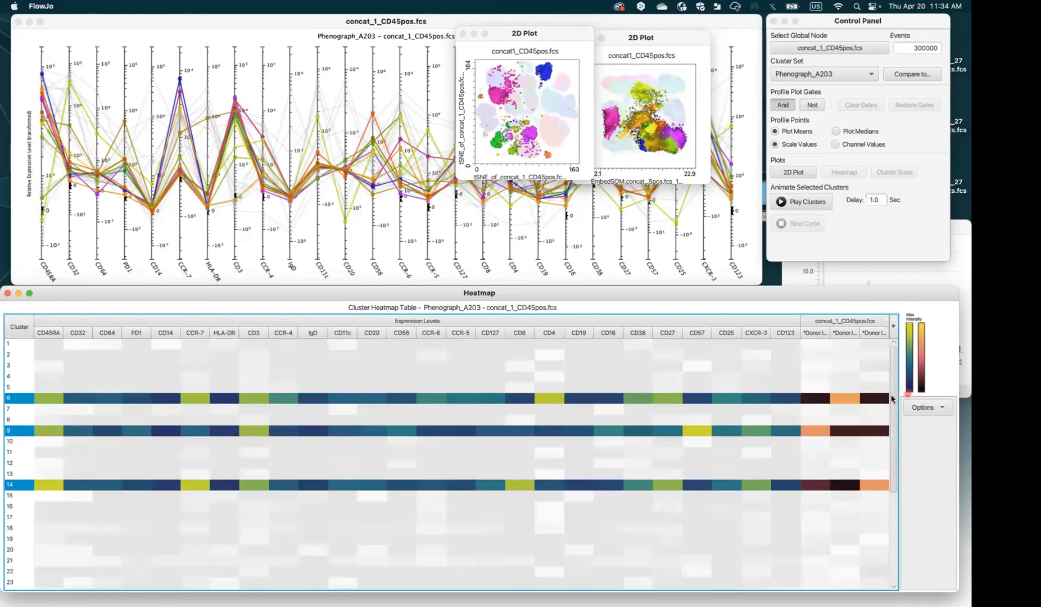
{"action": "left_click", "coordinate": [925, 408]}
{"action": "left_click", "coordinate": [927, 410]}
{"action": "left_click", "coordinate": [927, 411]}
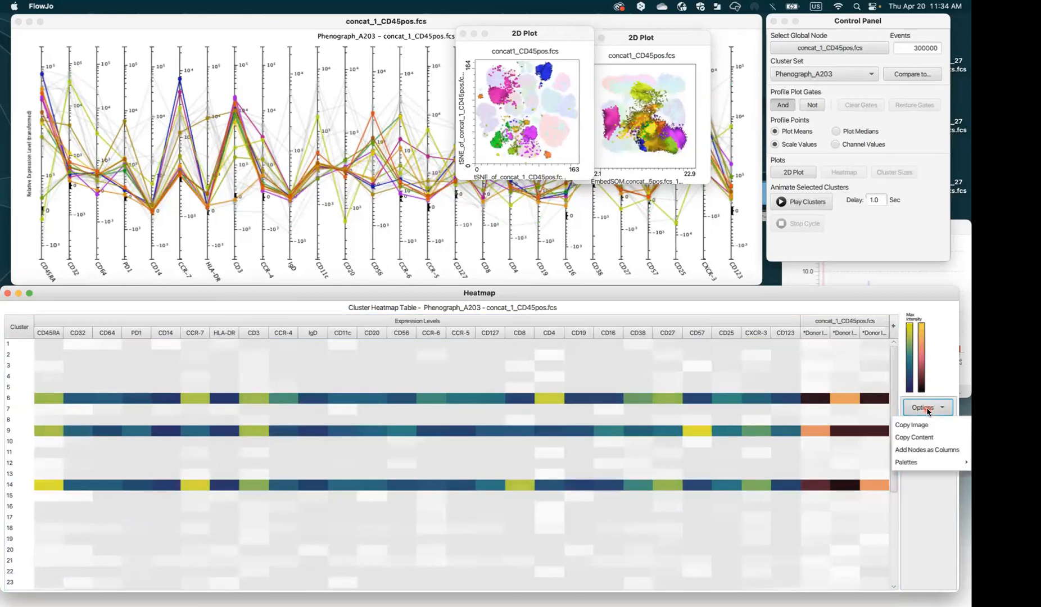
Copy the heatmap table's contents and paste them into a new blank Excel workbook
{"action": "left_click", "coordinate": [930, 438]}
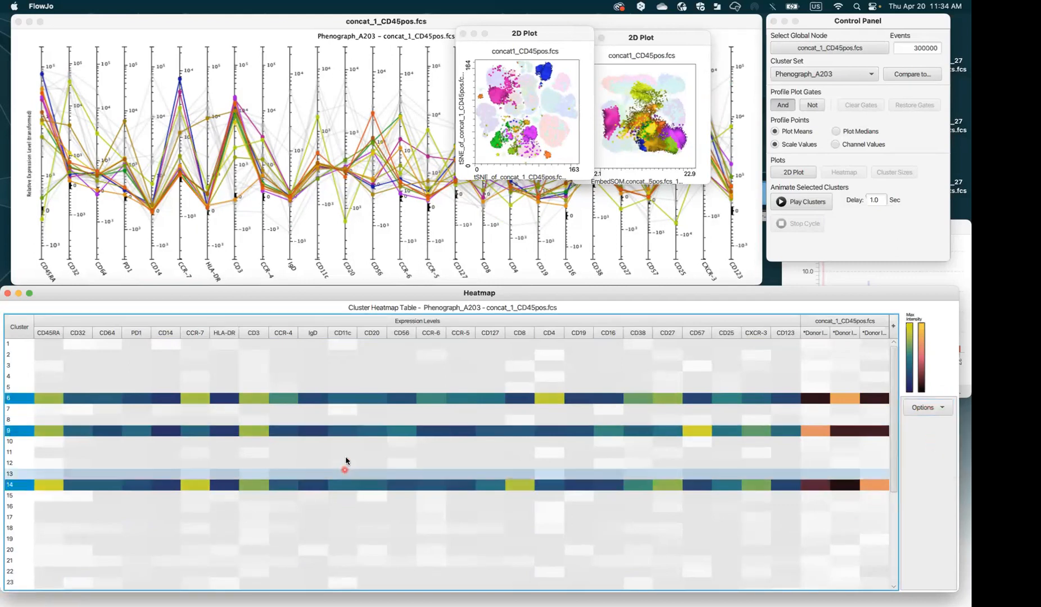
{"action": "mouse_move", "coordinate": [149, 605]}
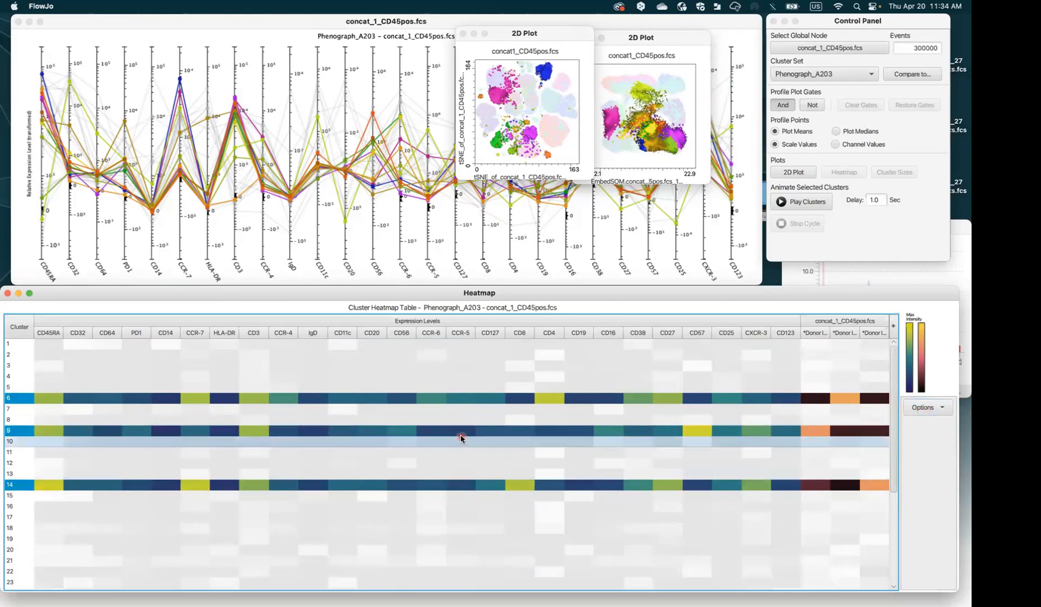
{"action": "mouse_move", "coordinate": [461, 438]}
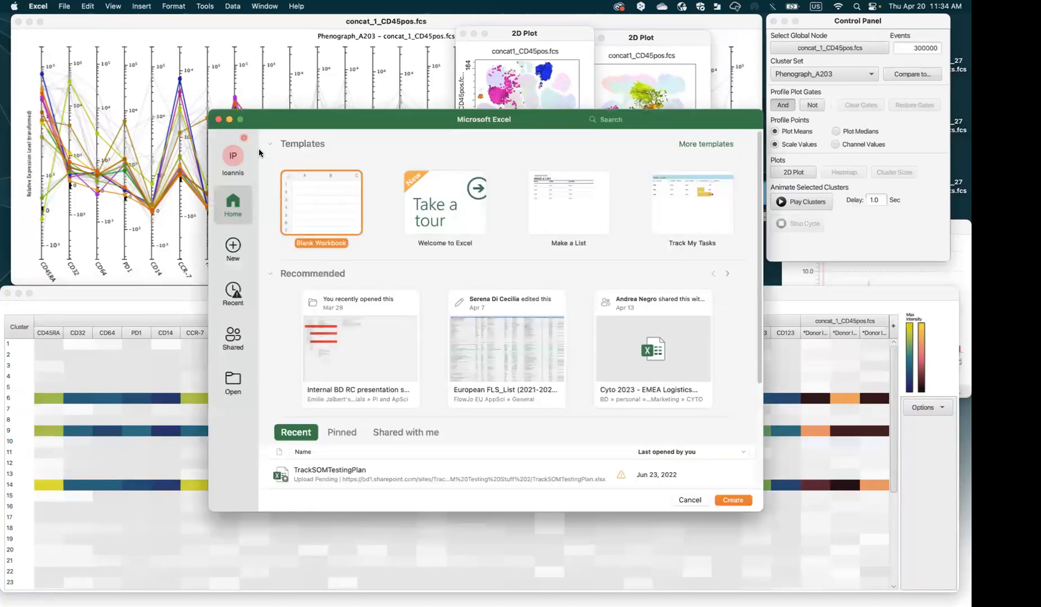
{"action": "double_click", "coordinate": [313, 201]}
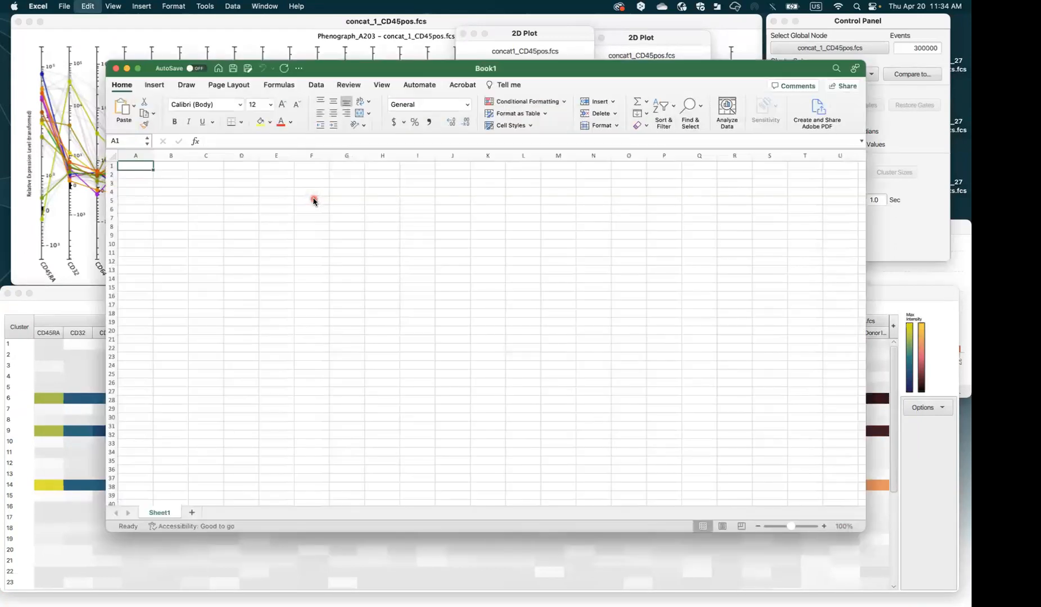
{"action": "key", "text": "super+v"}
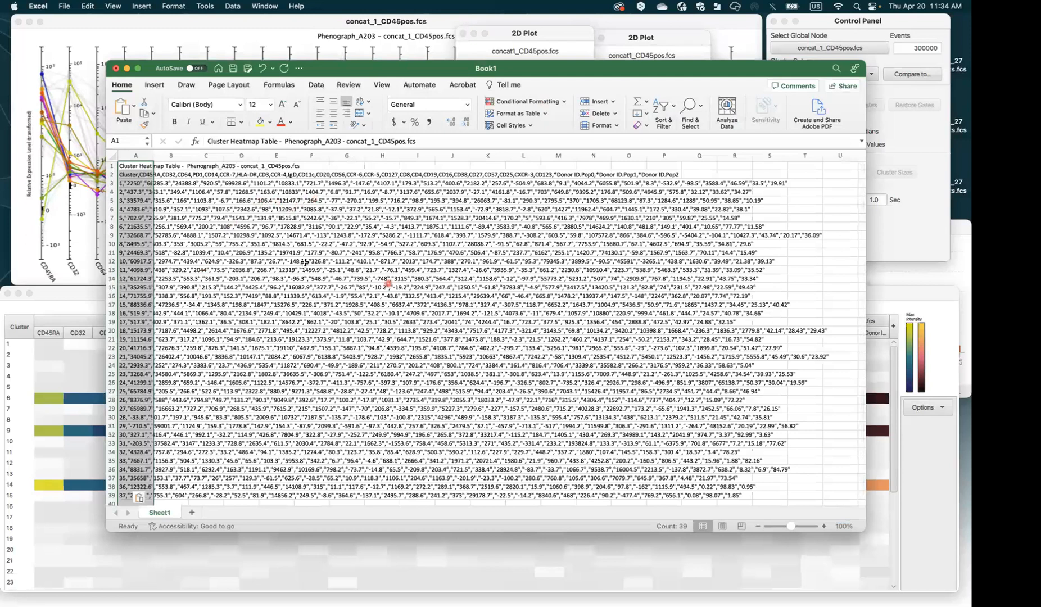
Select the worksheet, attempt Text to Columns, and dismiss the one-column-only warning
{"action": "left_click", "coordinate": [132, 156]}
{"action": "left_click", "coordinate": [112, 157]}
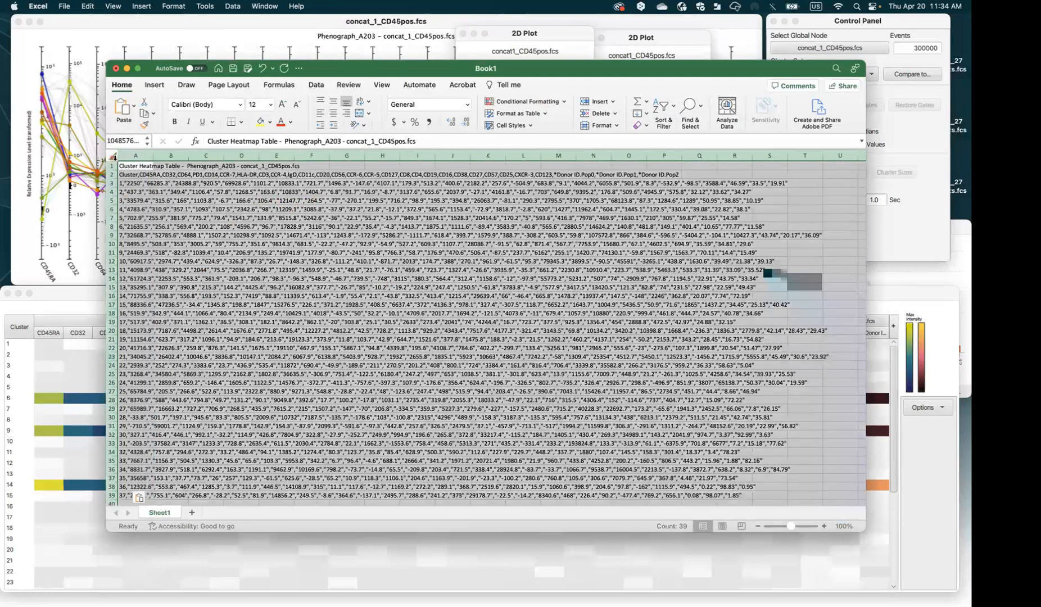
{"action": "left_click", "coordinate": [317, 86]}
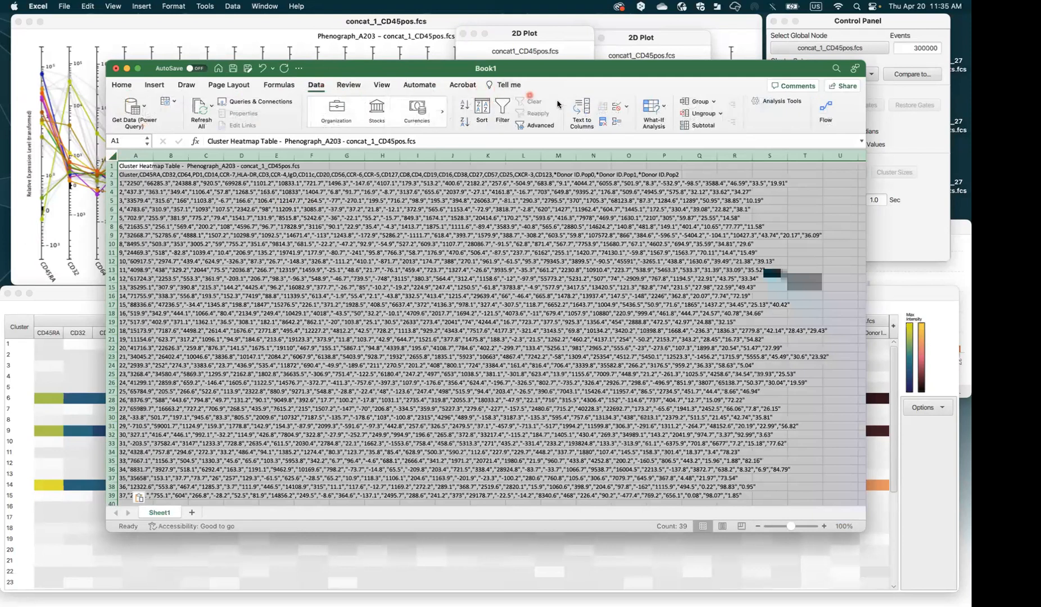
{"action": "left_click", "coordinate": [582, 110]}
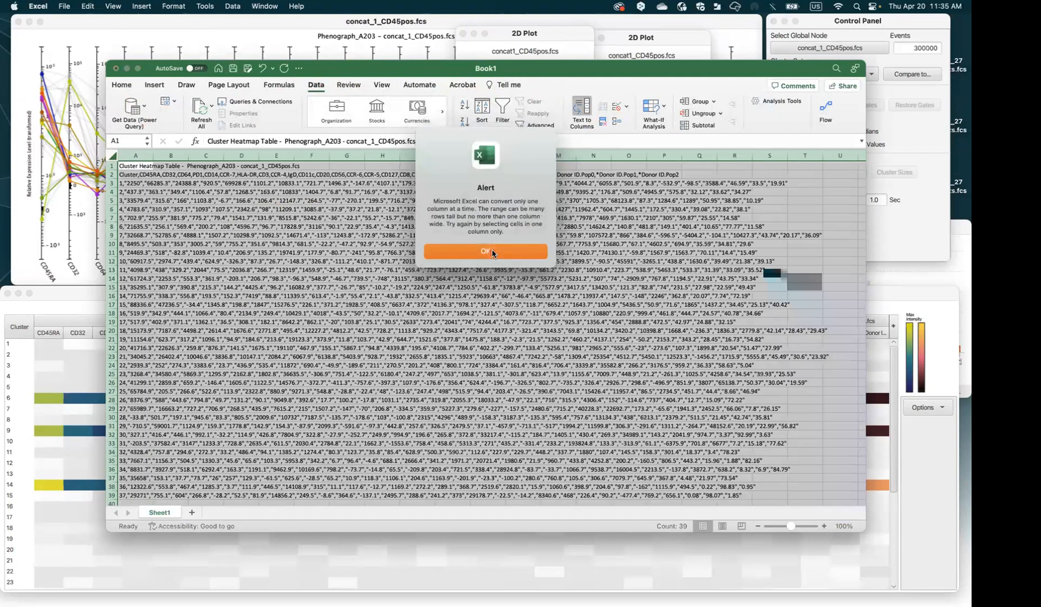
{"action": "left_click", "coordinate": [492, 251]}
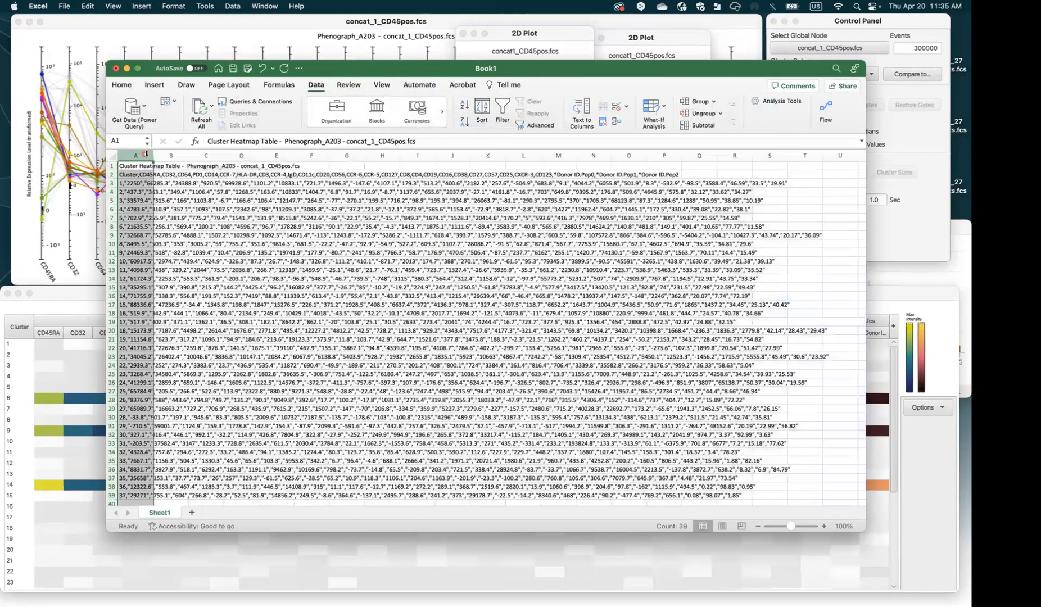
Split column A's text into separate columns using the Comma delimiter
{"action": "left_click", "coordinate": [582, 110]}
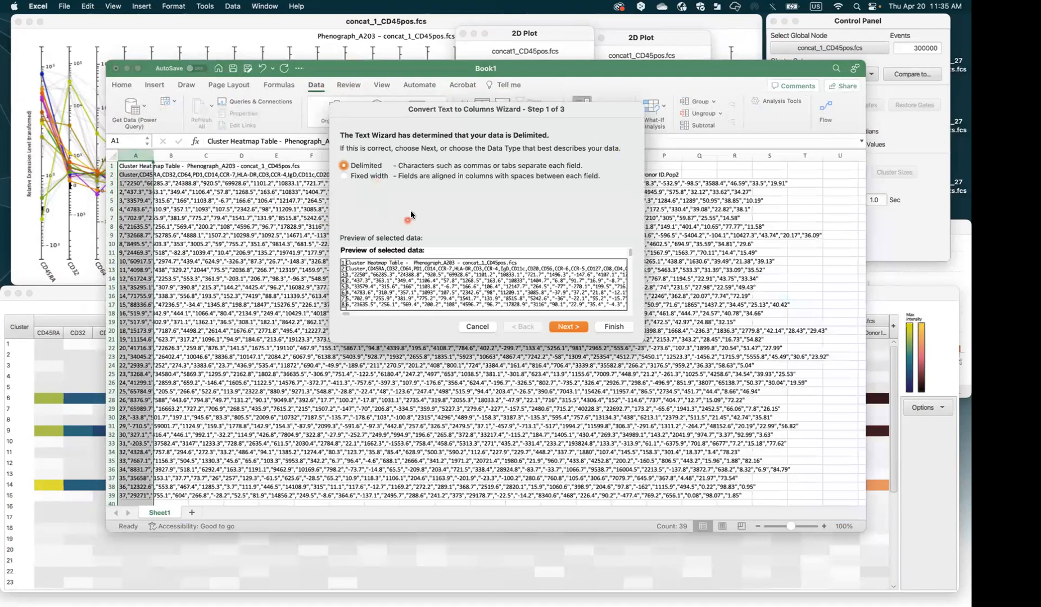
{"action": "left_click", "coordinate": [570, 327]}
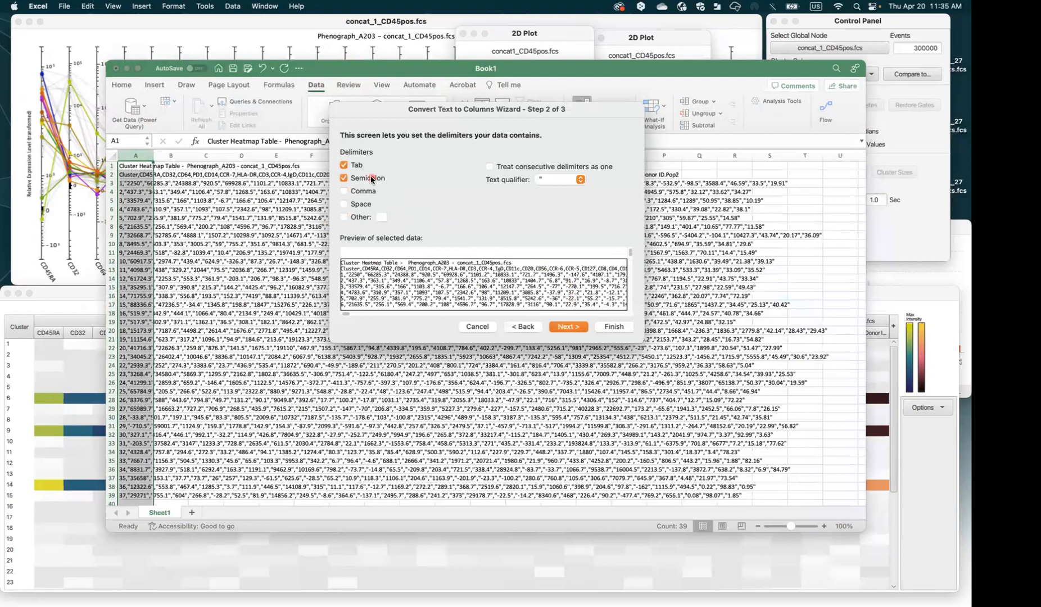
{"action": "left_click", "coordinate": [367, 192]}
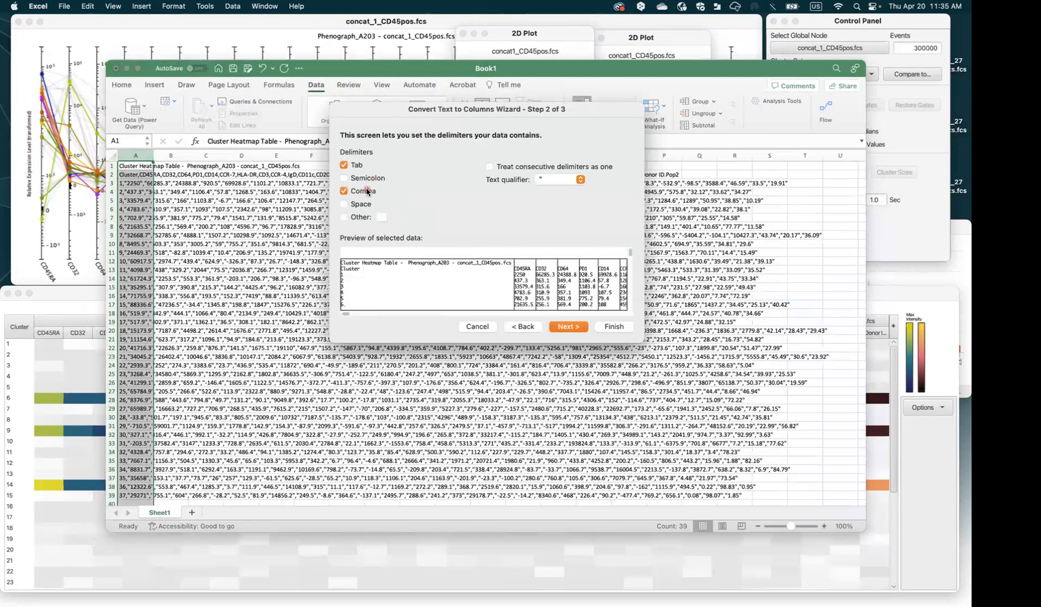
{"action": "left_click", "coordinate": [569, 326]}
{"action": "left_click", "coordinate": [613, 327]}
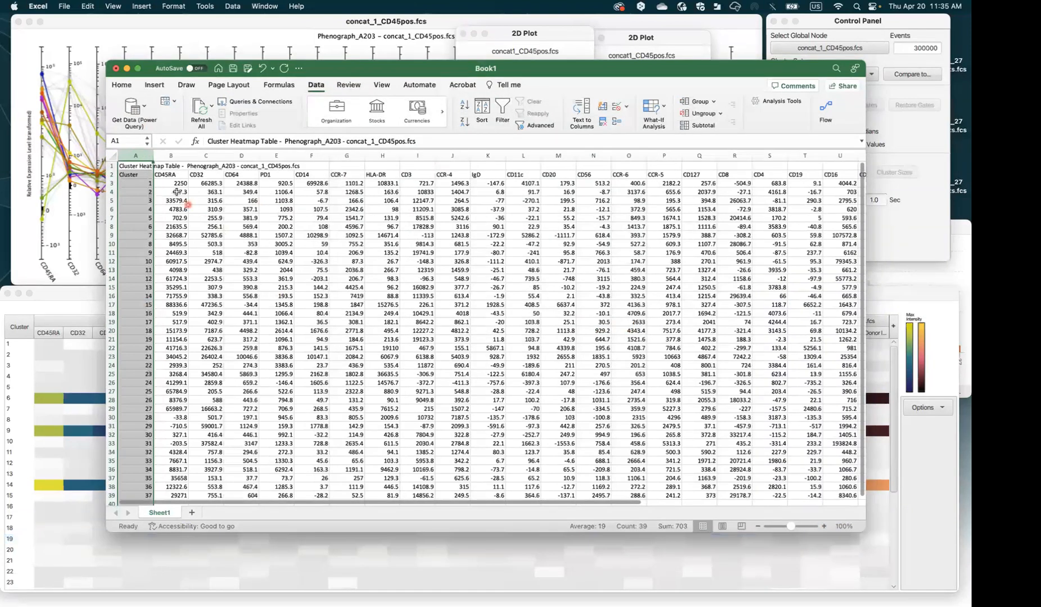
Widen column AD and select the donor values in columns AB to AD
{"action": "scroll", "coordinate": [299, 481], "scroll_direction": "right", "scroll_amount": 10}
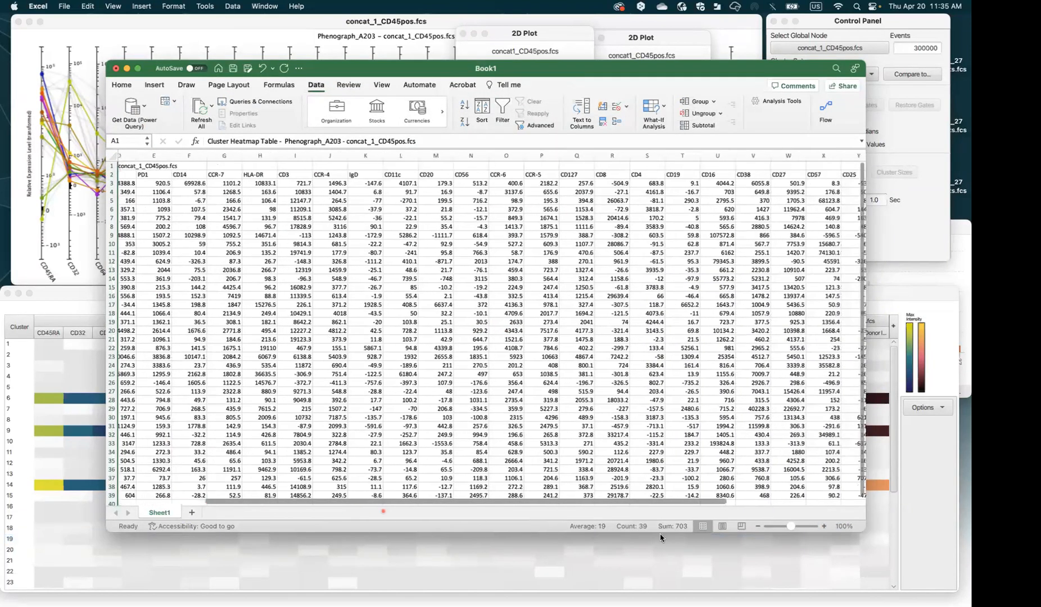
{"action": "left_click_drag", "start_coordinate": [760, 159], "coordinate": [828, 154]}
{"action": "left_click_drag", "start_coordinate": [687, 183], "coordinate": [738, 331]}
{"action": "left_click_drag", "start_coordinate": [690, 184], "coordinate": [807, 479]}
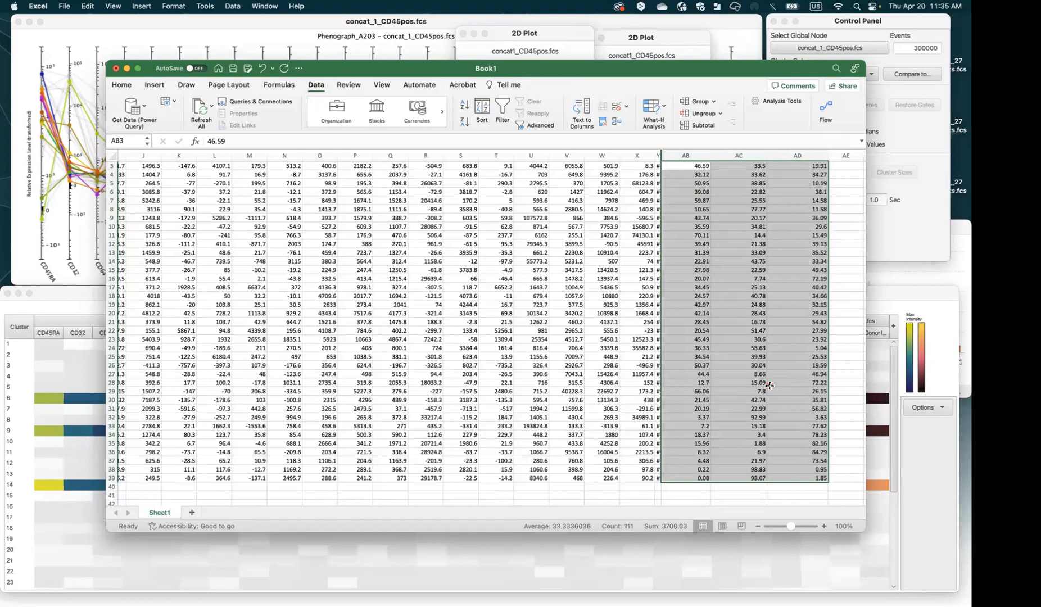
{"action": "scroll", "coordinate": [710, 405], "scroll_direction": "up", "scroll_amount": 2}
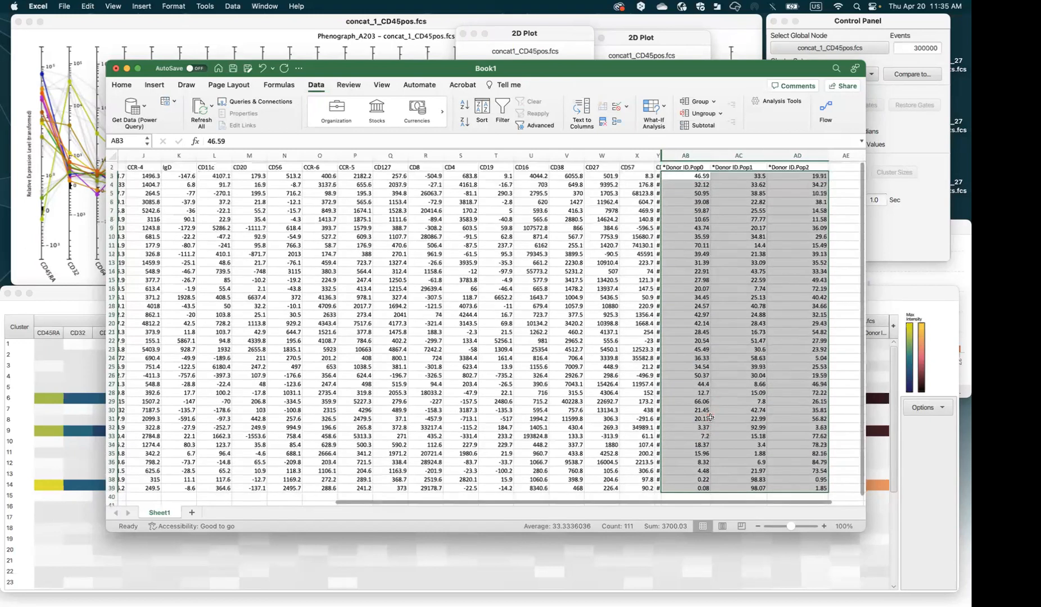
{"action": "scroll", "coordinate": [710, 416], "scroll_direction": "down", "scroll_amount": 3}
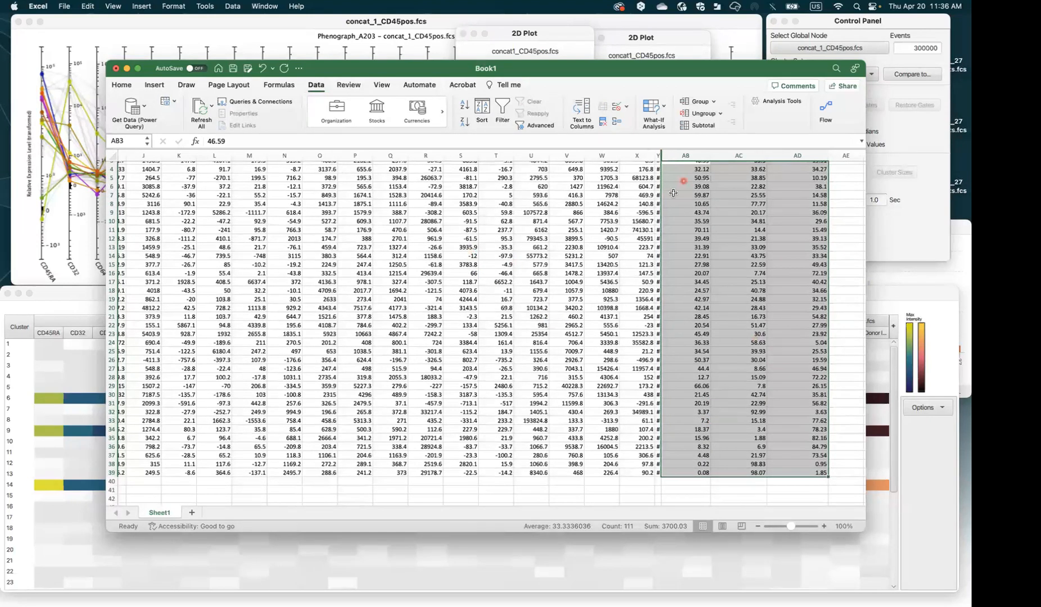
{"action": "scroll", "coordinate": [673, 193], "scroll_direction": "up", "scroll_amount": 2}
Close the workbook, saving it as Book1 on the Desktop
{"action": "left_click", "coordinate": [115, 68]}
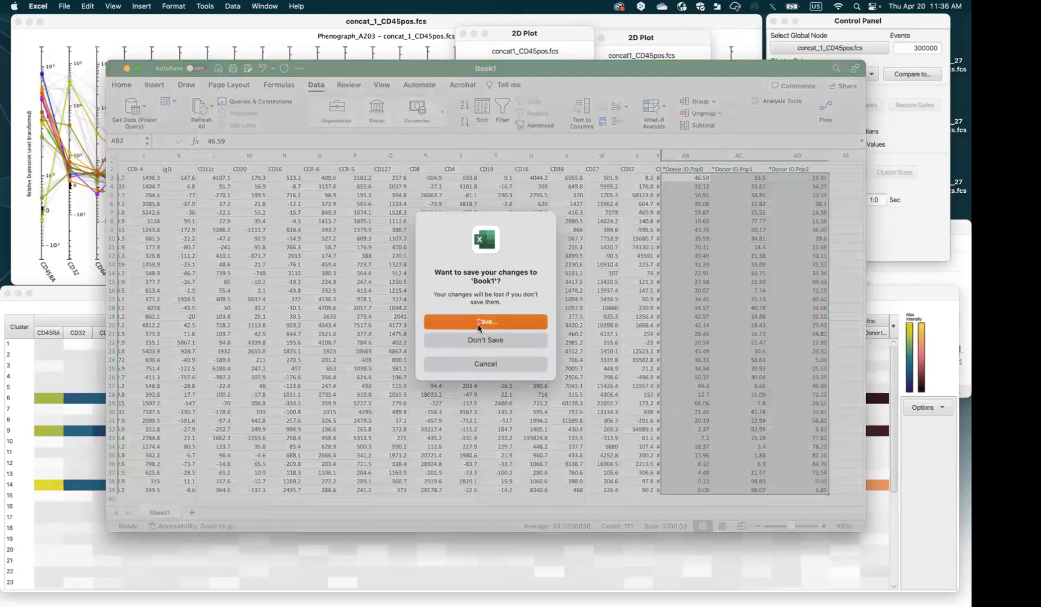
{"action": "left_click", "coordinate": [542, 365]}
{"action": "left_click", "coordinate": [625, 358]}
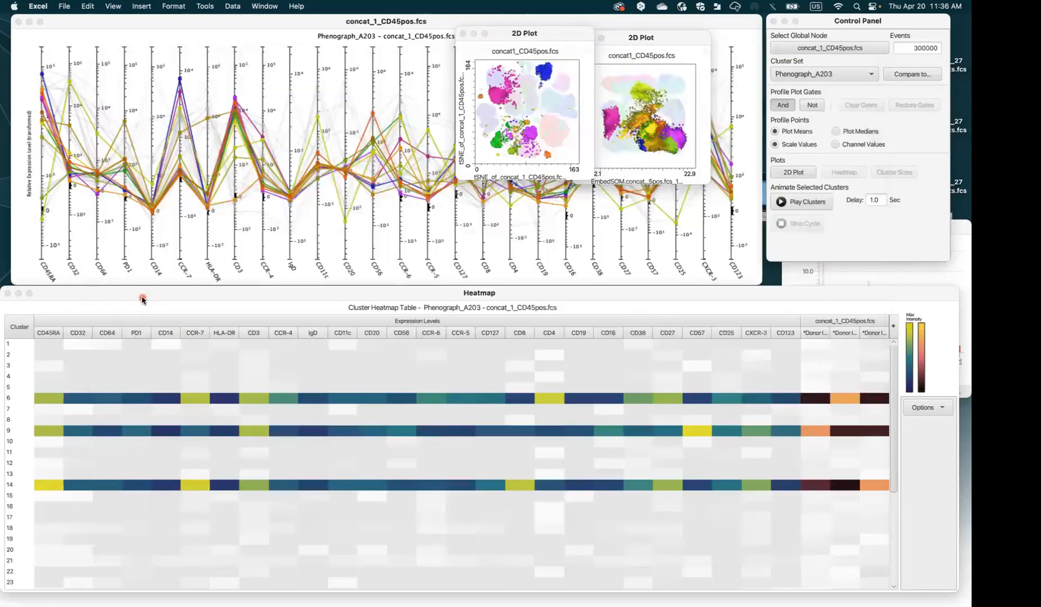
Close the ClusterExplorer heatmap and profile windows and restore the FlowJo layout window
{"action": "left_click", "coordinate": [434, 387]}
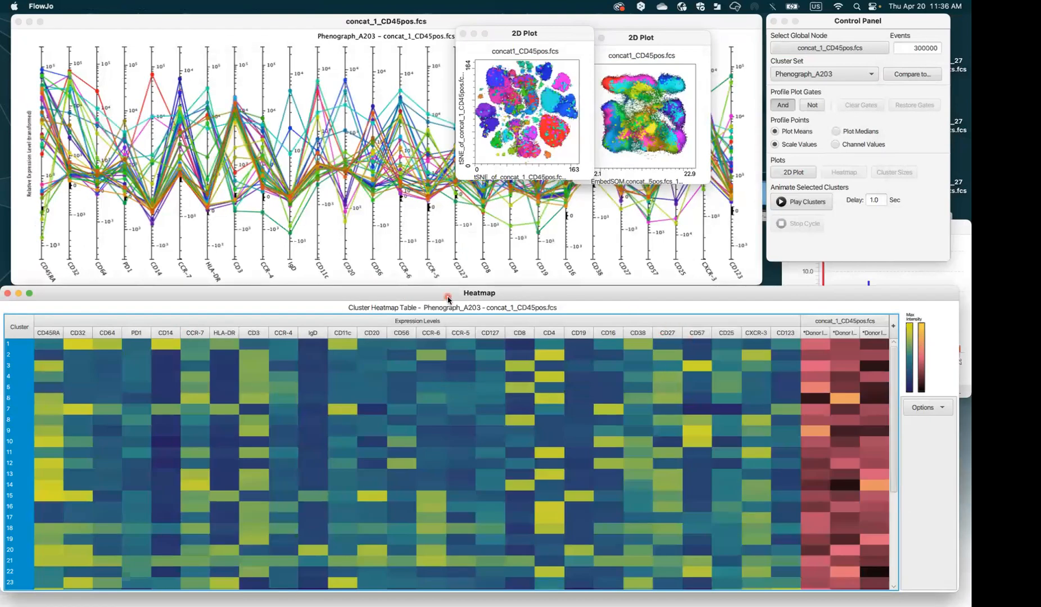
{"action": "mouse_move", "coordinate": [898, 401]}
{"action": "left_mouse_down"}
{"action": "mouse_move", "coordinate": [909, 576]}
{"action": "mouse_move", "coordinate": [896, 381]}
{"action": "left_mouse_up"}
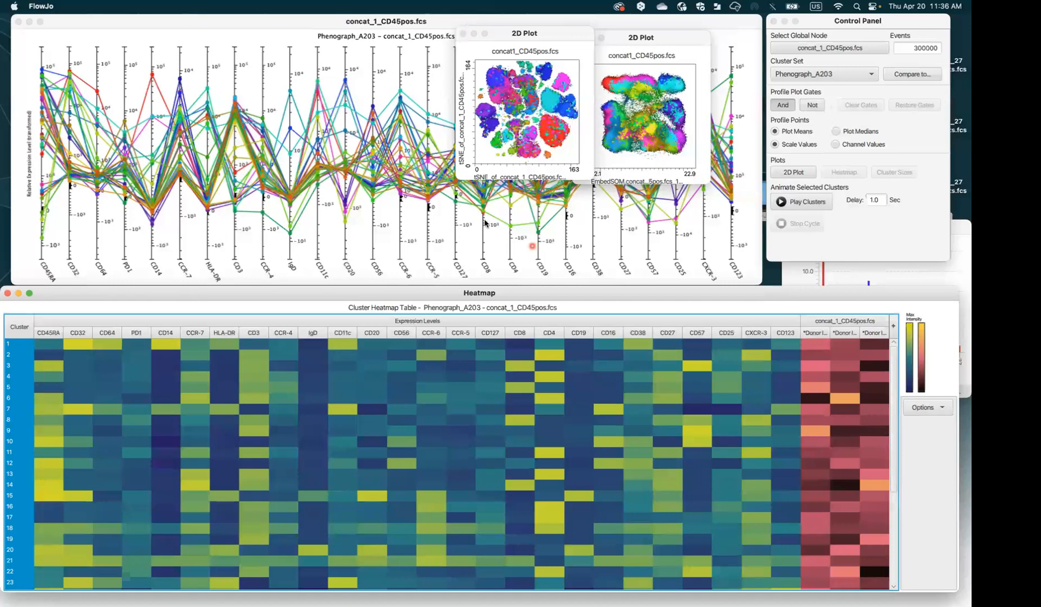
{"action": "left_click", "coordinate": [306, 25]}
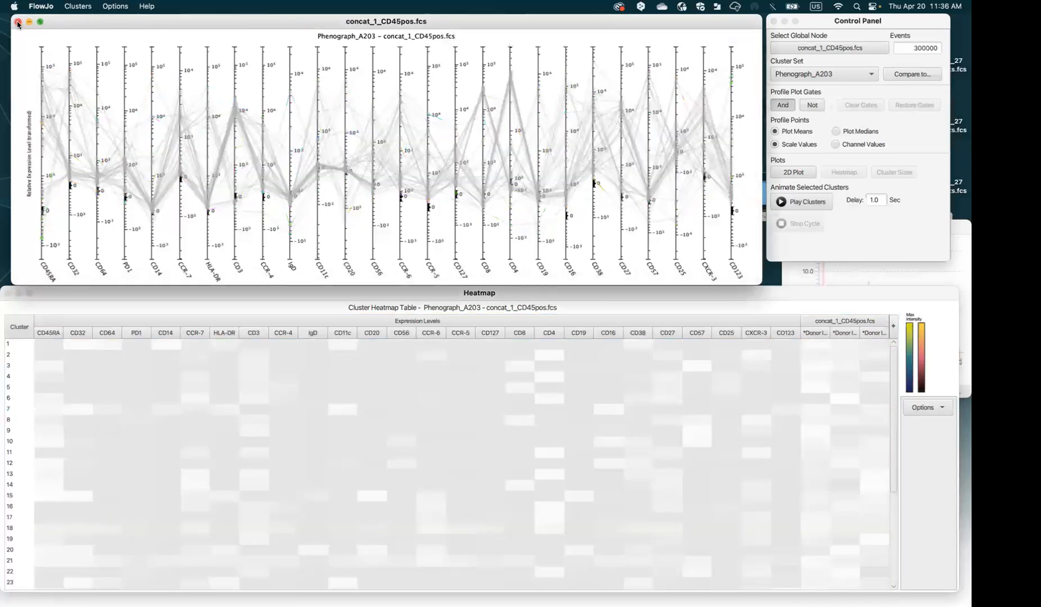
{"action": "left_click", "coordinate": [19, 21]}
{"action": "mouse_move", "coordinate": [220, 597]}
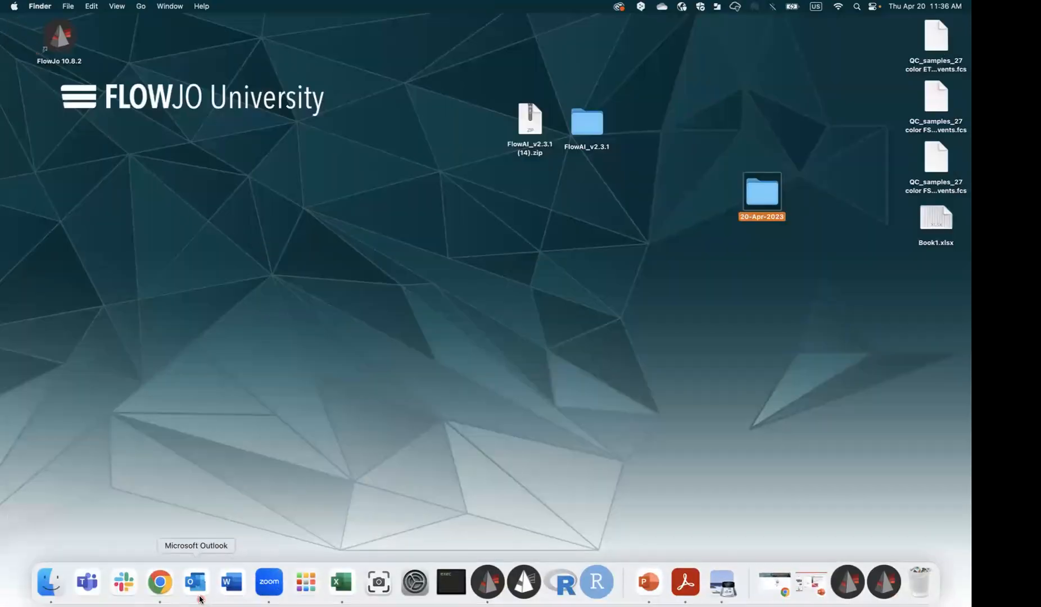
{"action": "left_click", "coordinate": [846, 592]}
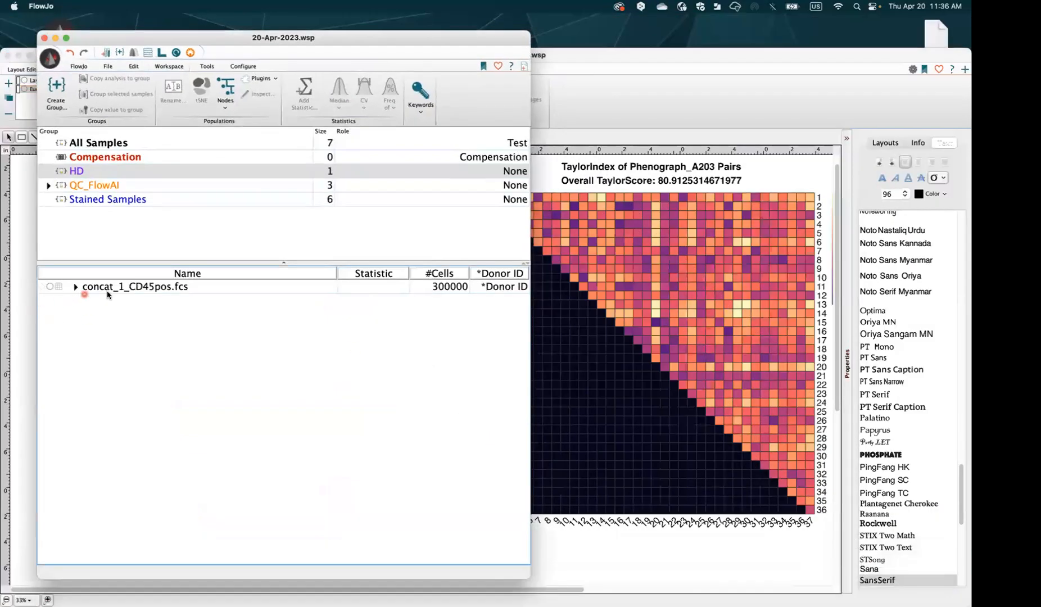
Launch the ViolinBox plugin on the concat_1_CD45pos.fcs sample
{"action": "left_click", "coordinate": [152, 288]}
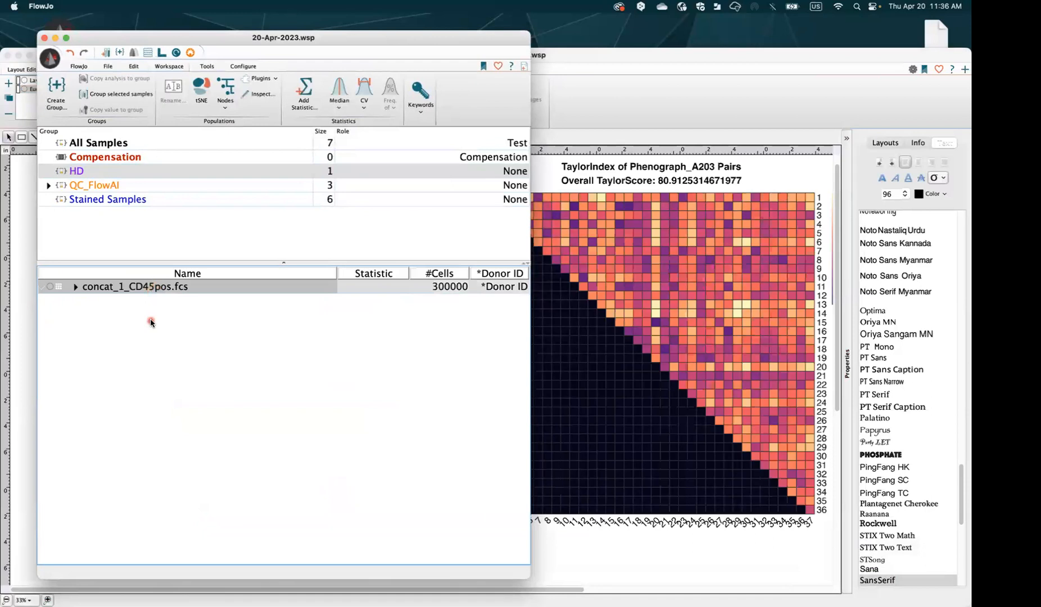
{"action": "left_click", "coordinate": [260, 78]}
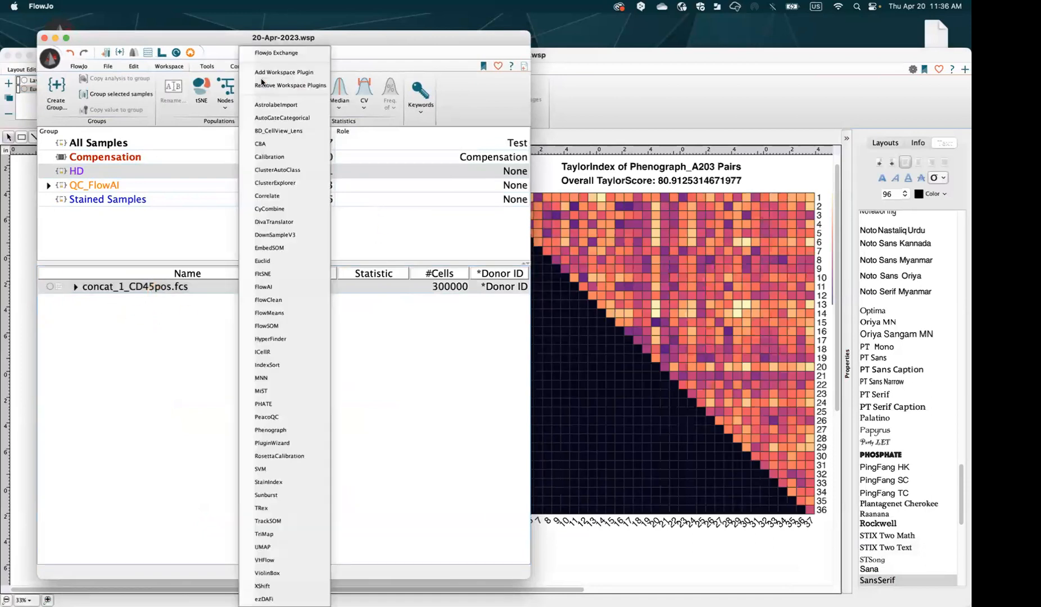
{"action": "left_click", "coordinate": [226, 39]}
{"action": "left_click", "coordinate": [260, 78]}
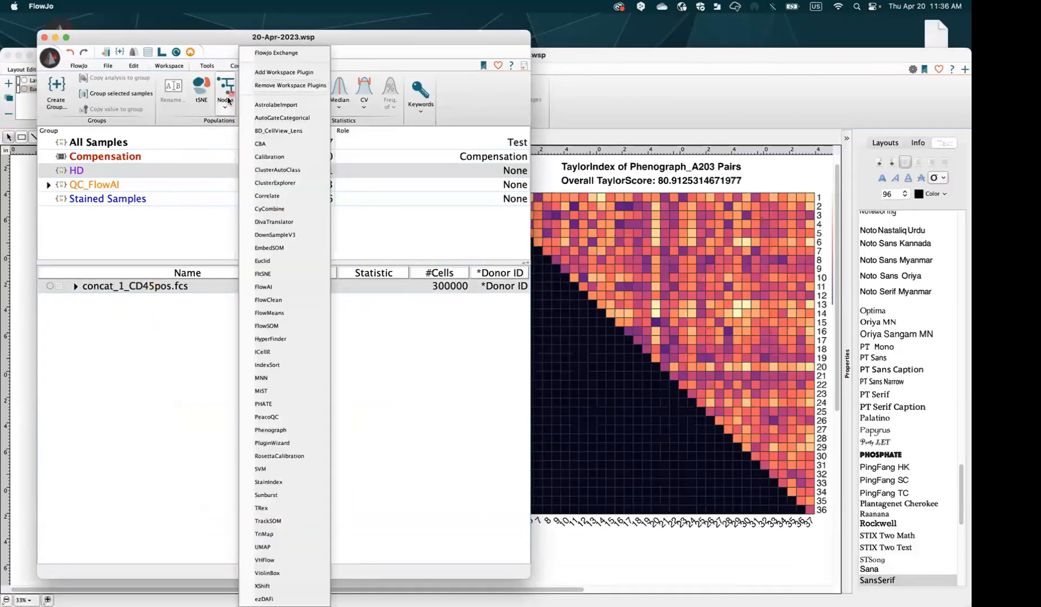
{"action": "left_click", "coordinate": [291, 576]}
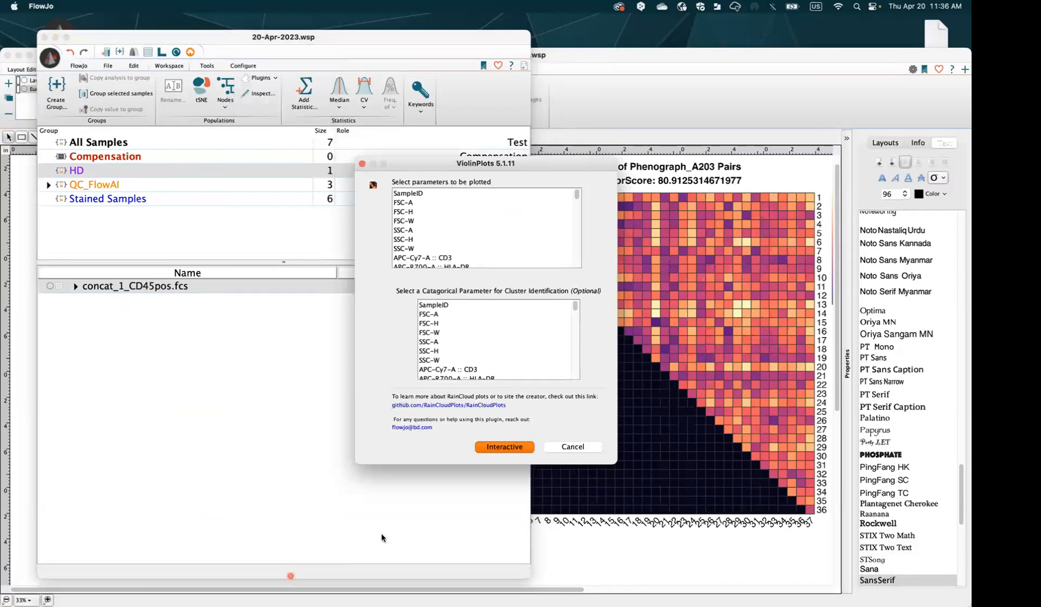
{"action": "left_click_drag", "start_coordinate": [517, 167], "coordinate": [412, 161]}
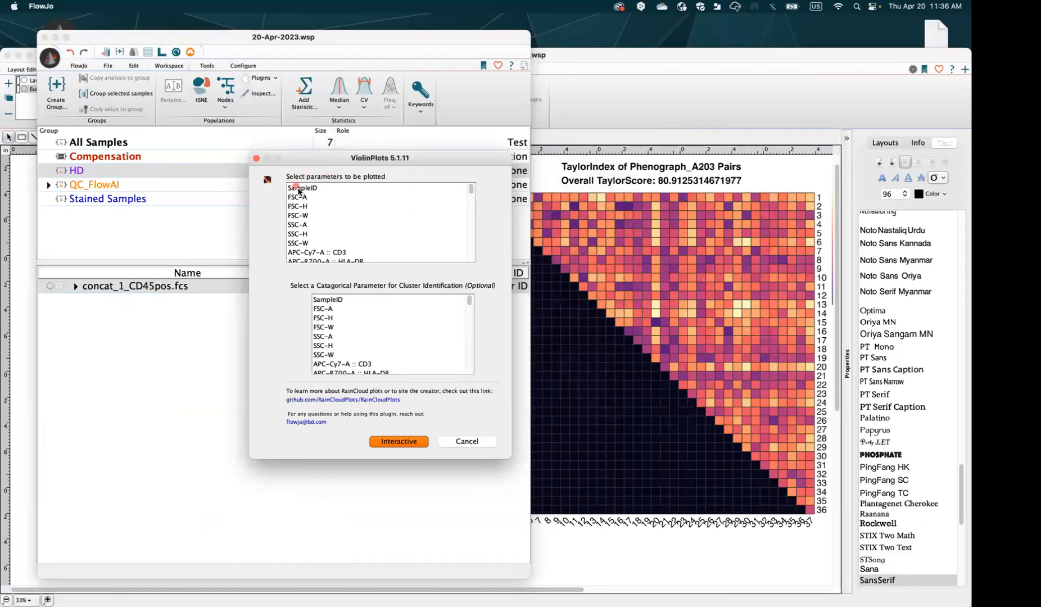
{"action": "left_click_drag", "start_coordinate": [469, 192], "coordinate": [471, 246]}
Plot markers CD45RA through CD123 except CD45, grouped by Phenograph_A203, interactively
{"action": "left_click", "coordinate": [358, 212]}
{"action": "left_click", "coordinate": [365, 204]}
{"action": "left_click", "coordinate": [402, 206], "text": "shift"}
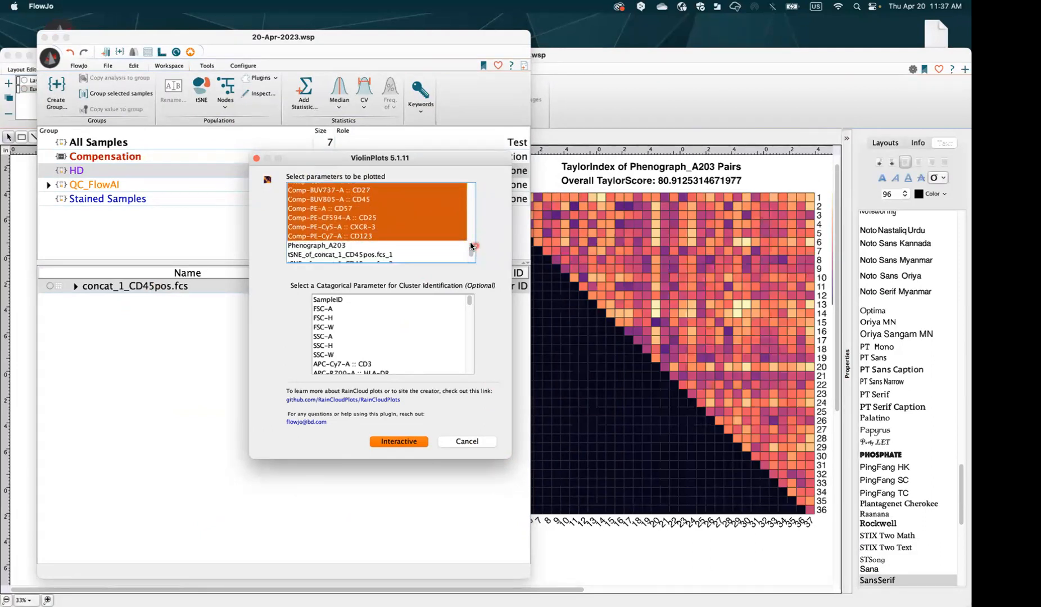
{"action": "left_click", "coordinate": [374, 200], "text": "super"}
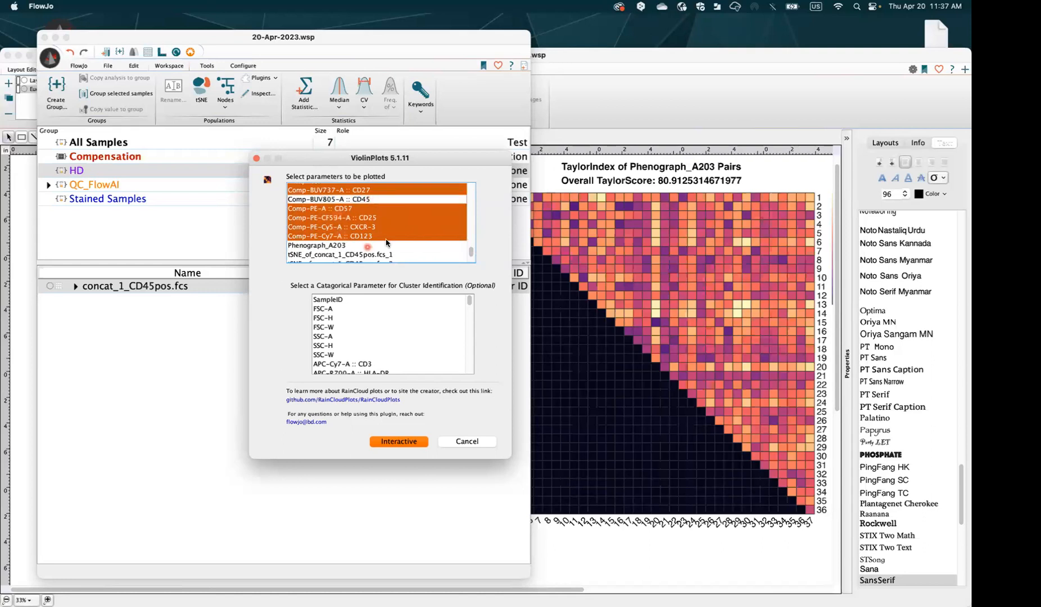
{"action": "left_click_drag", "start_coordinate": [471, 302], "coordinate": [469, 373]}
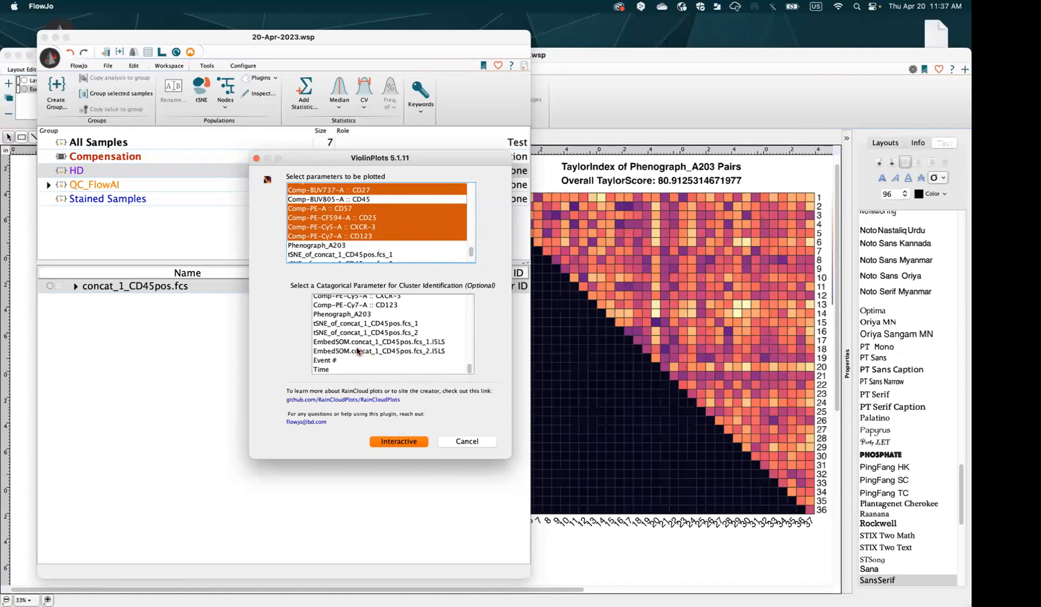
{"action": "left_click", "coordinate": [350, 315]}
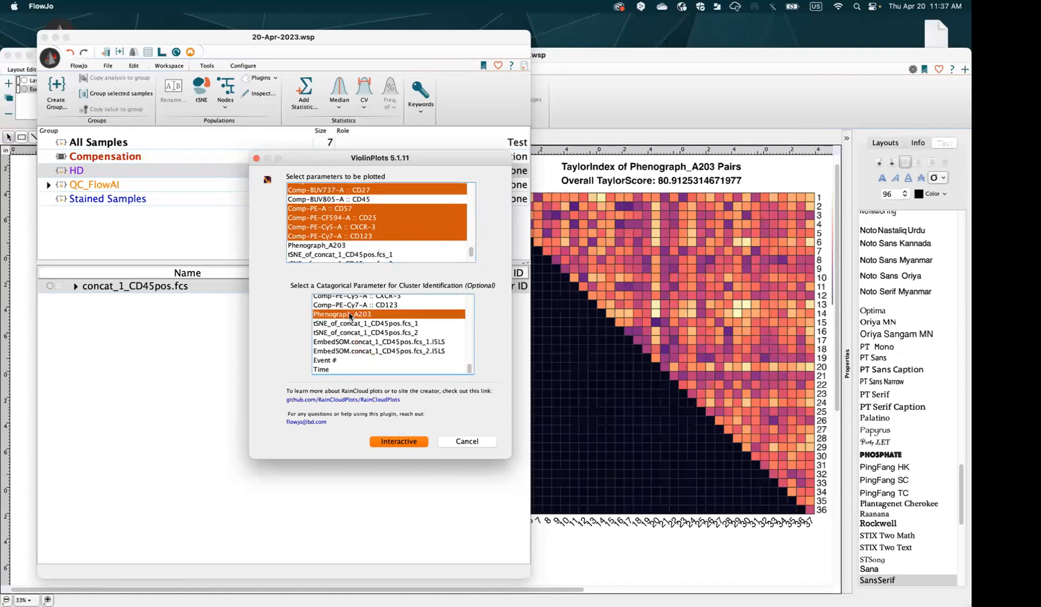
{"action": "left_click", "coordinate": [400, 441]}
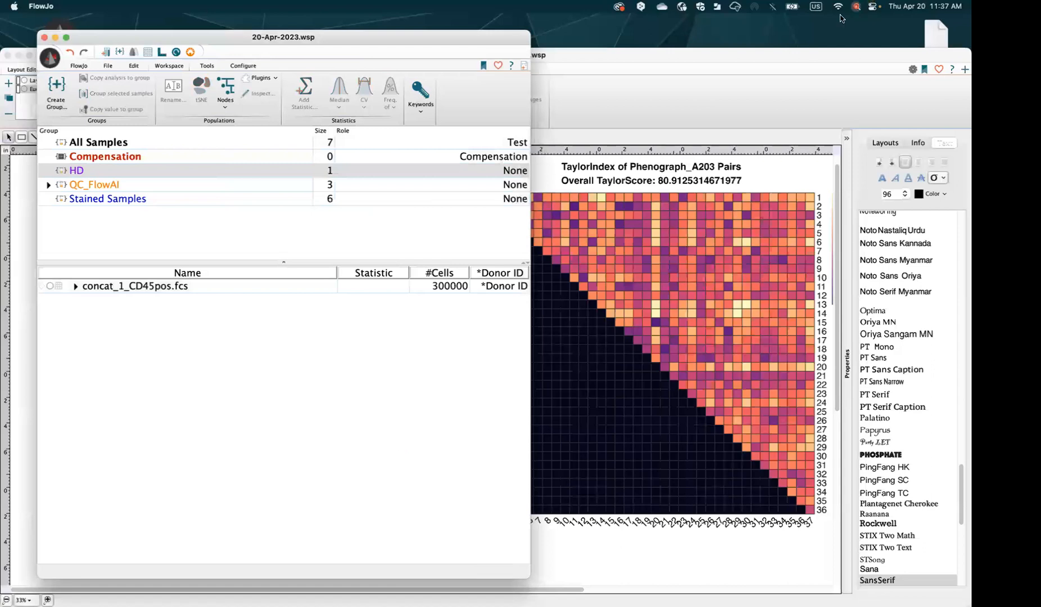
{"action": "left_click", "coordinate": [717, 55]}
Close the FlowJo Layouts window and switch to Chrome running ViolinBox
{"action": "left_click", "coordinate": [7, 54]}
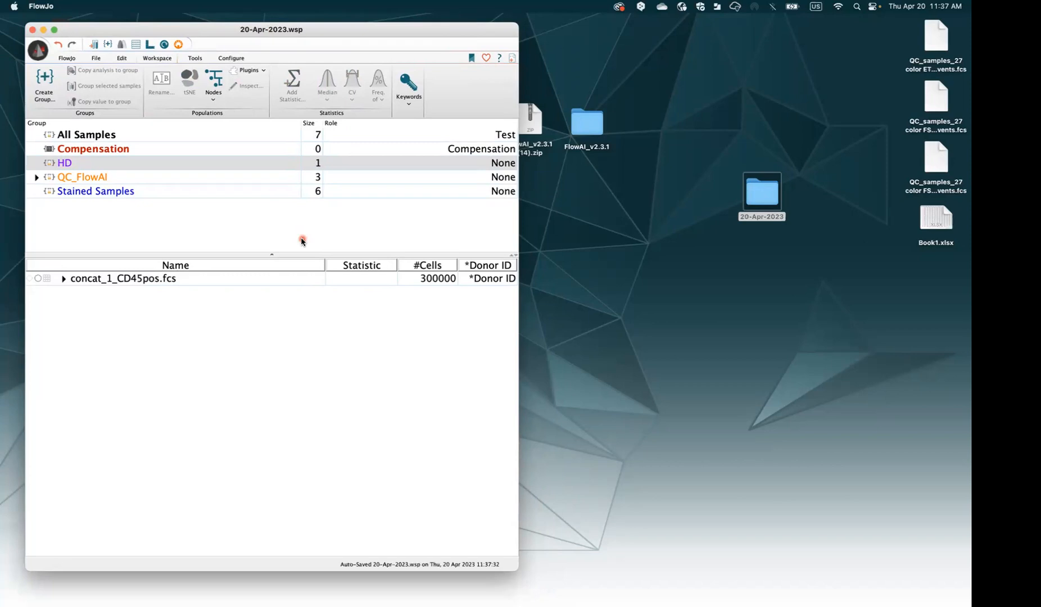
{"action": "key", "text": "super+Tab"}
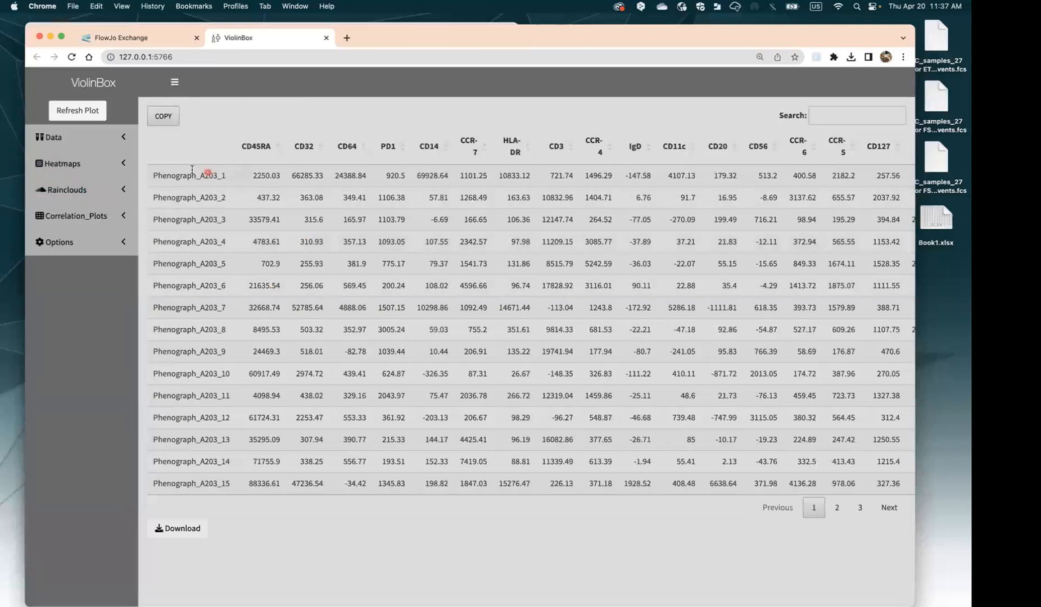
Copy the ViolinBox cluster table and expand the Heatmaps settings
{"action": "left_click_drag", "start_coordinate": [161, 173], "coordinate": [662, 471]}
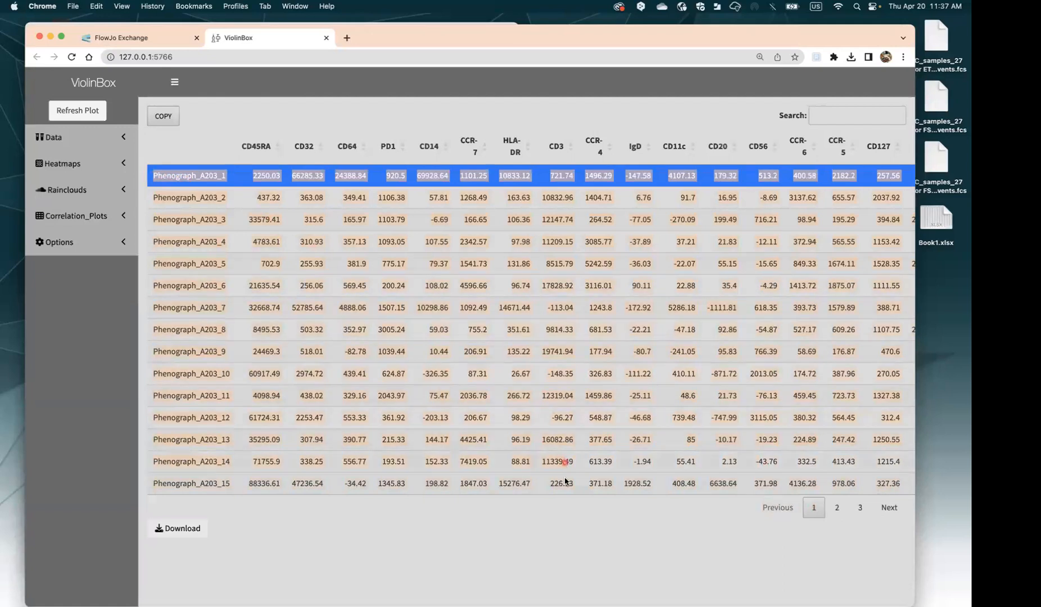
{"action": "left_click", "coordinate": [561, 547]}
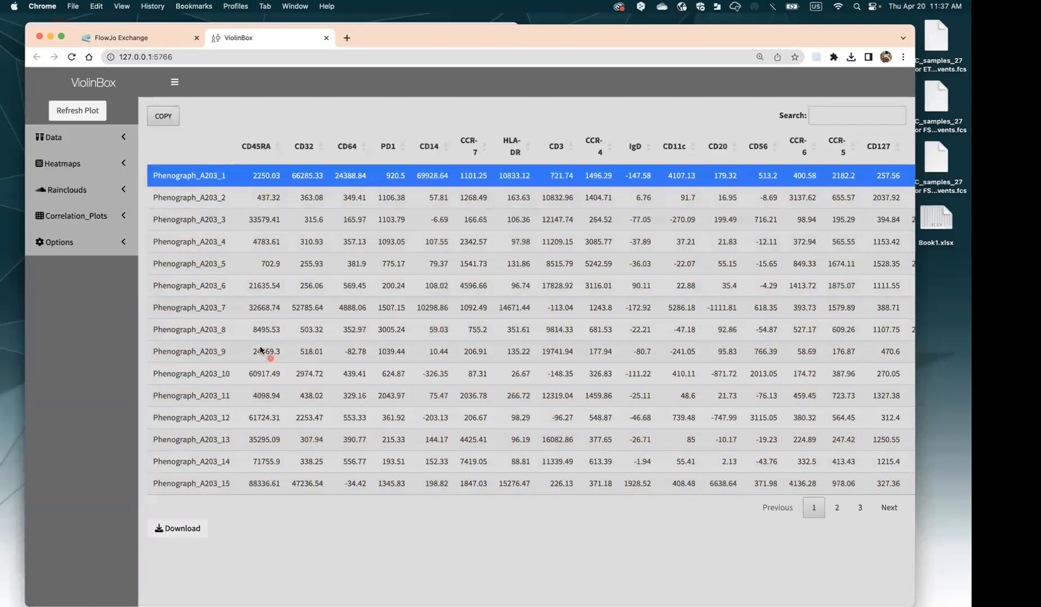
{"action": "left_click", "coordinate": [163, 116]}
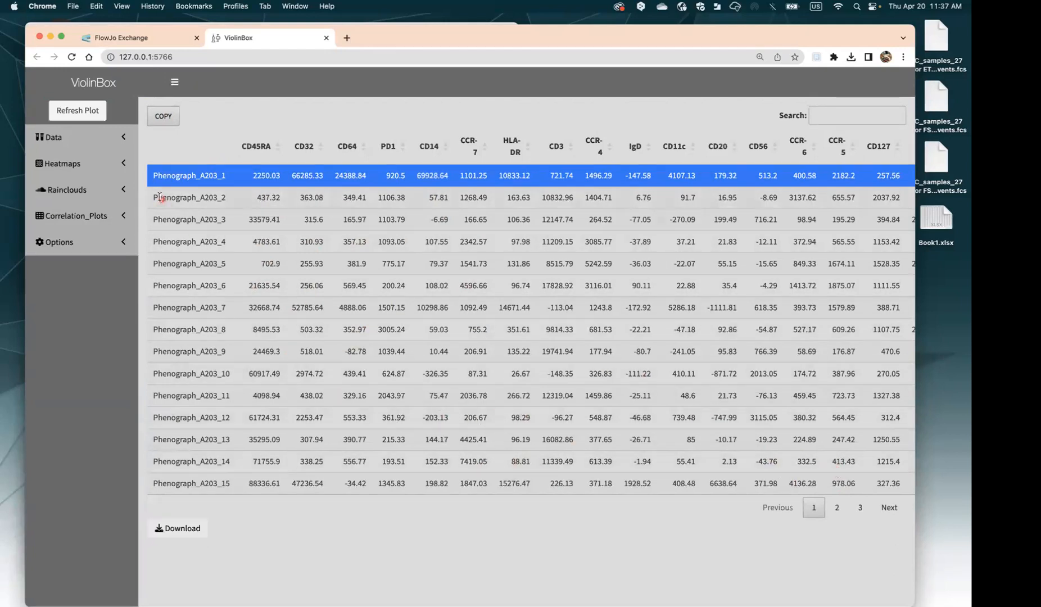
{"action": "left_click", "coordinate": [72, 164]}
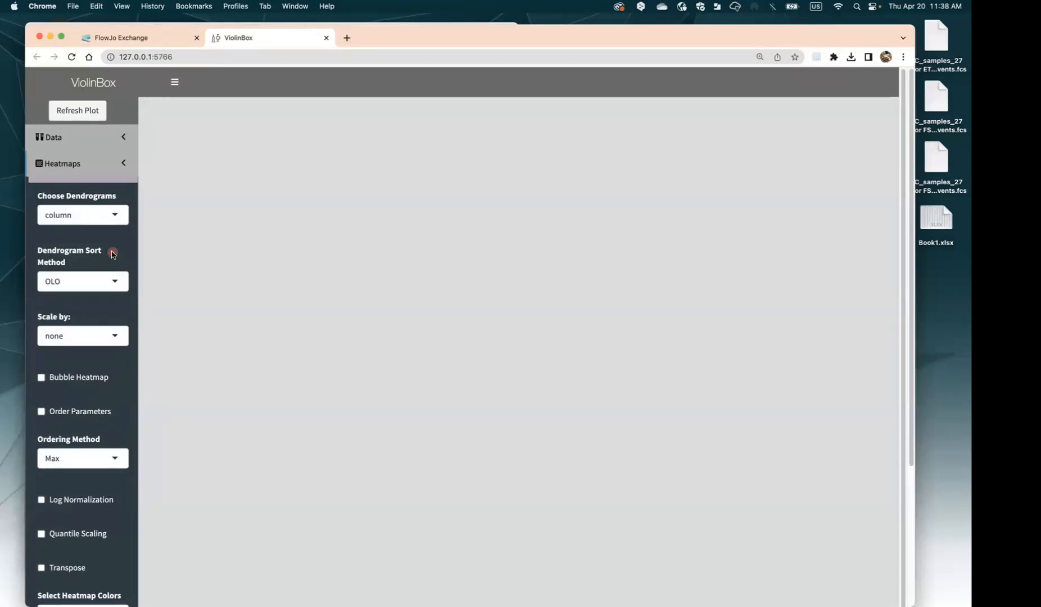
Draw the cluster heatmap, then redraw it with values scaled by row
{"action": "left_click", "coordinate": [77, 110]}
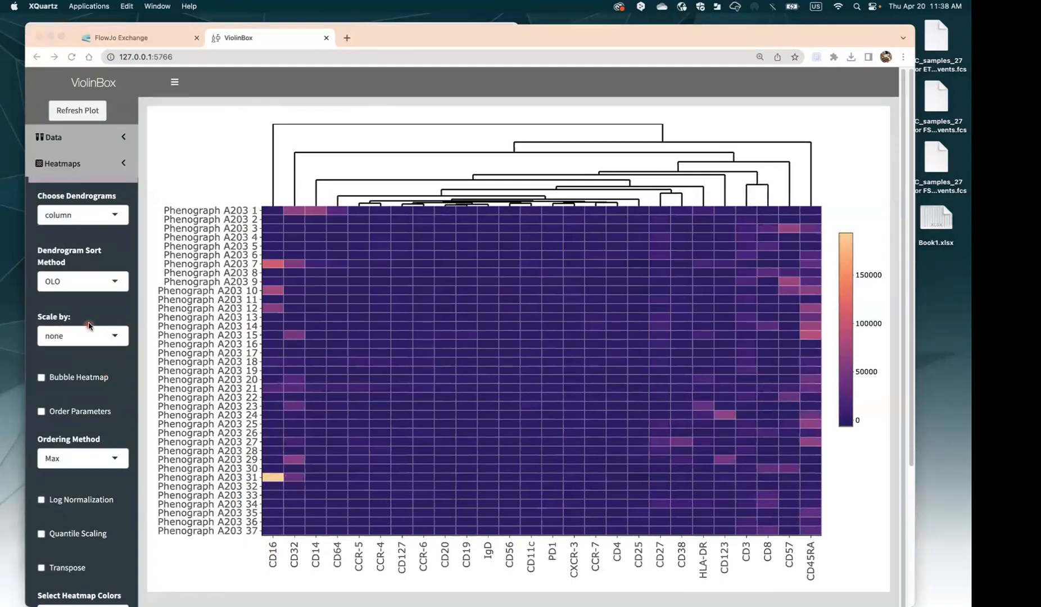
{"action": "left_click", "coordinate": [105, 340]}
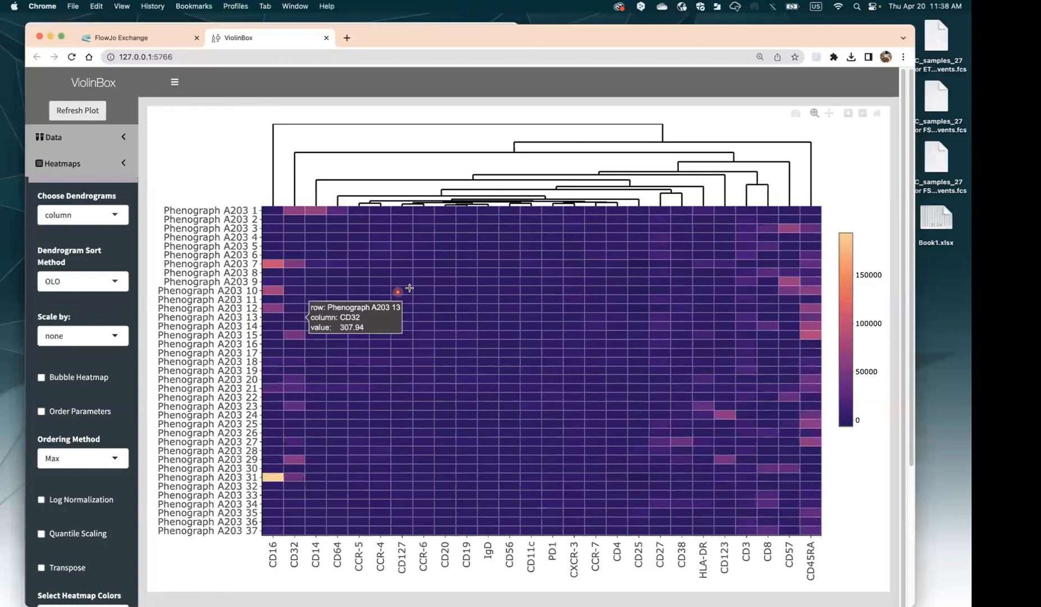
{"action": "left_click", "coordinate": [79, 342]}
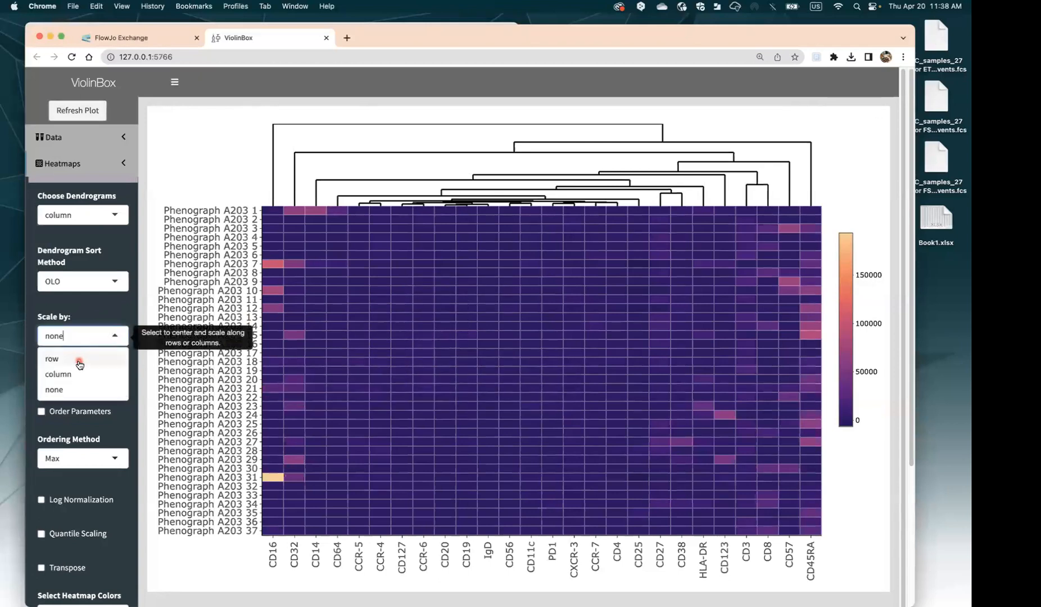
{"action": "left_click", "coordinate": [81, 359]}
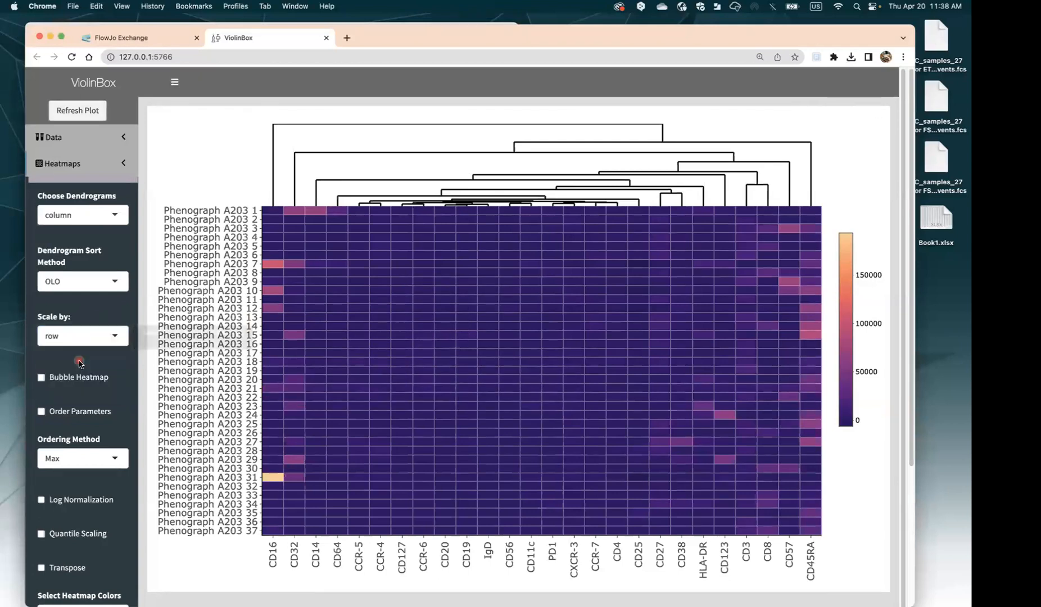
{"action": "left_click", "coordinate": [70, 108]}
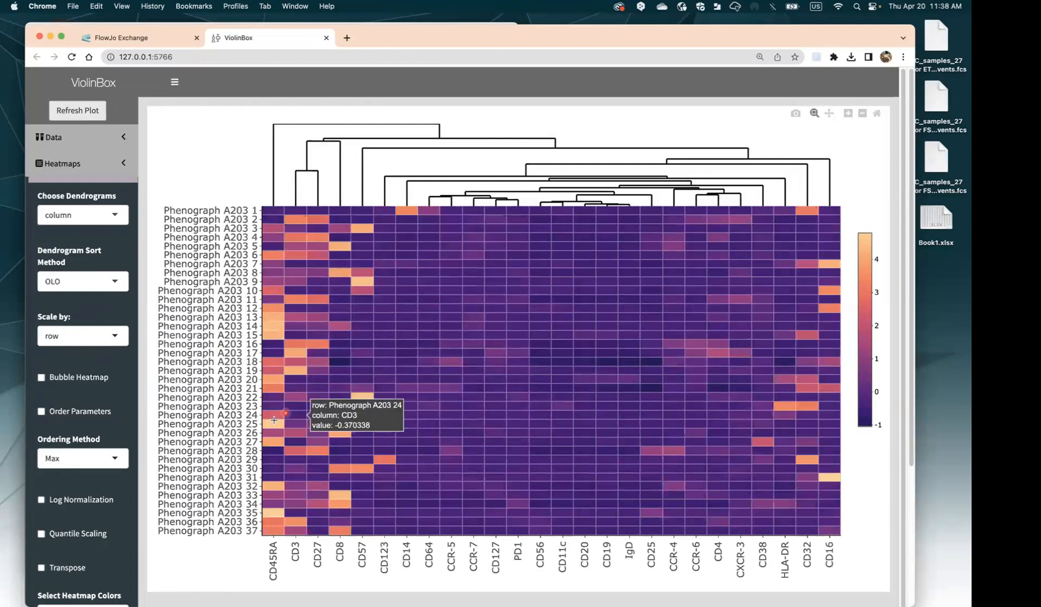
Redraw the row-scaled heatmap as a bubble heatmap
{"action": "left_click", "coordinate": [75, 378]}
{"action": "left_click", "coordinate": [78, 110]}
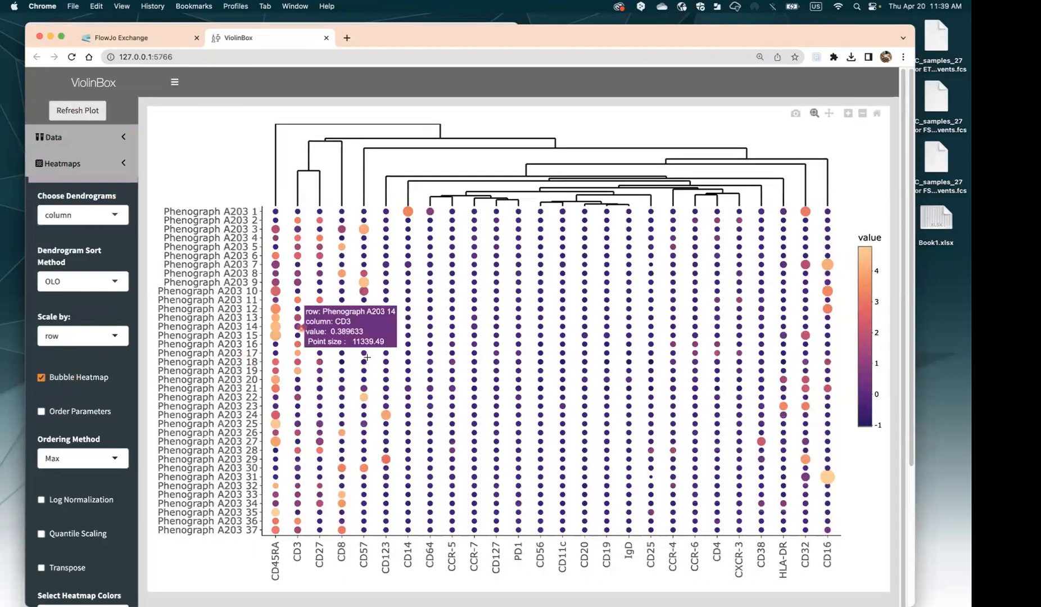
{"action": "scroll", "coordinate": [247, 352], "scroll_direction": "down", "scroll_amount": 2}
{"action": "scroll", "coordinate": [121, 396], "scroll_direction": "up", "scroll_amount": 1}
{"action": "scroll", "coordinate": [71, 342], "scroll_direction": "down", "scroll_amount": 5}
{"action": "left_click", "coordinate": [92, 534]}
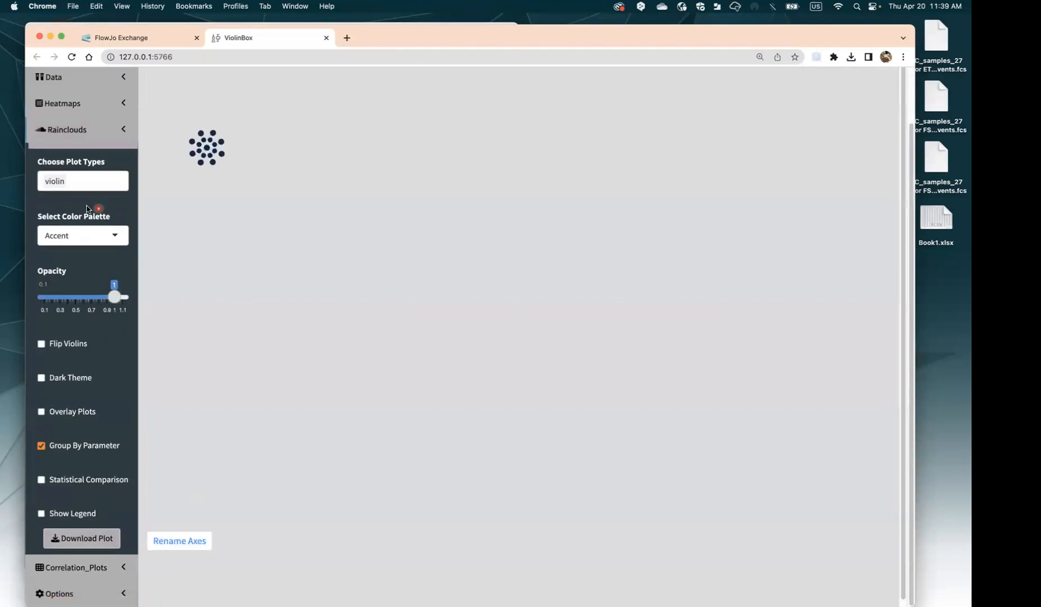
Add box to the raincloud plot types alongside violin and refresh the plot
{"action": "left_click", "coordinate": [80, 184]}
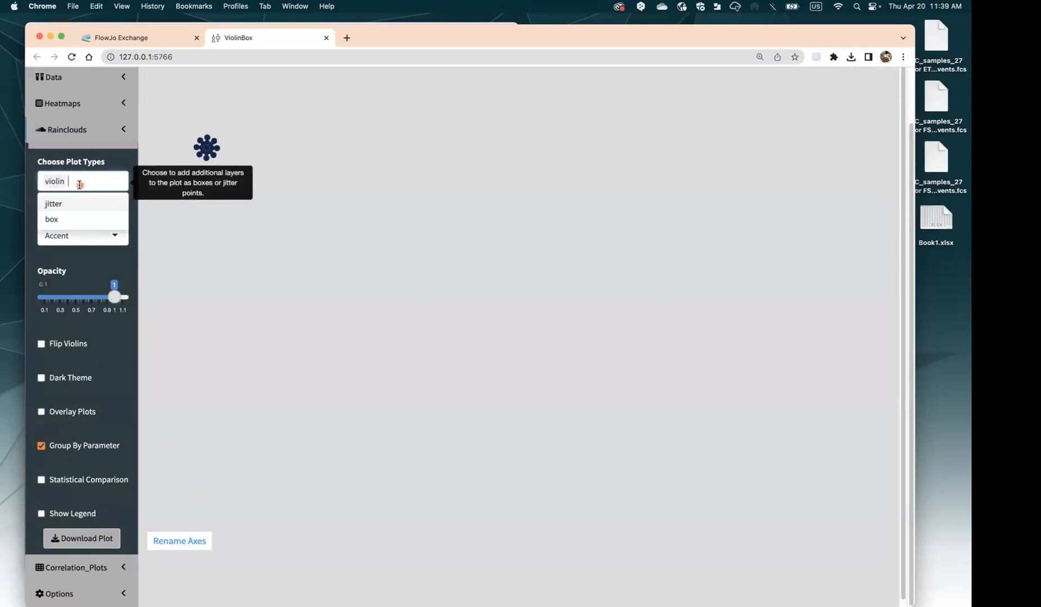
{"action": "left_click", "coordinate": [72, 215]}
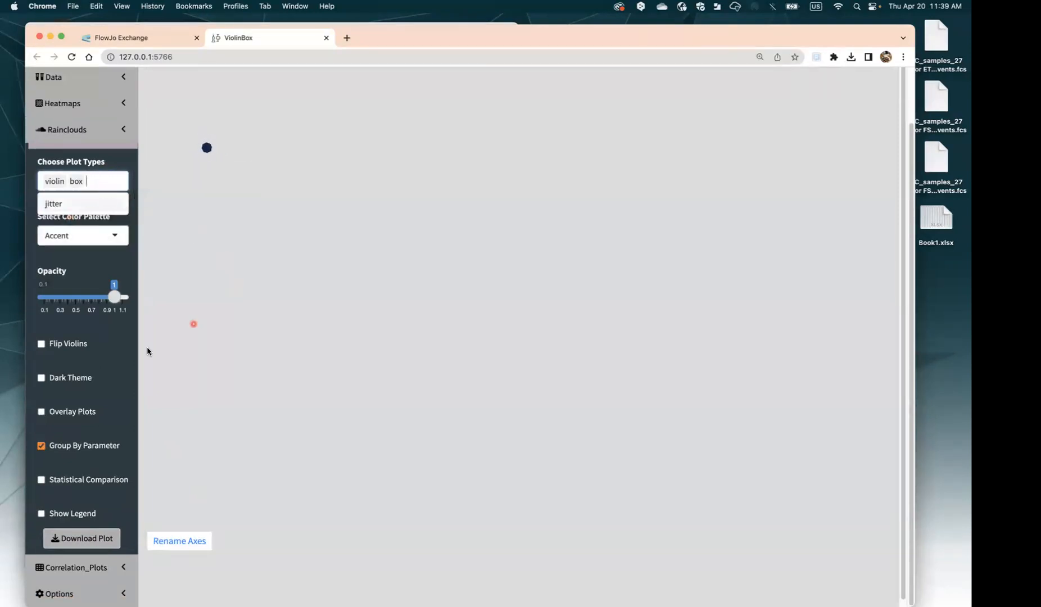
{"action": "left_click", "coordinate": [88, 284]}
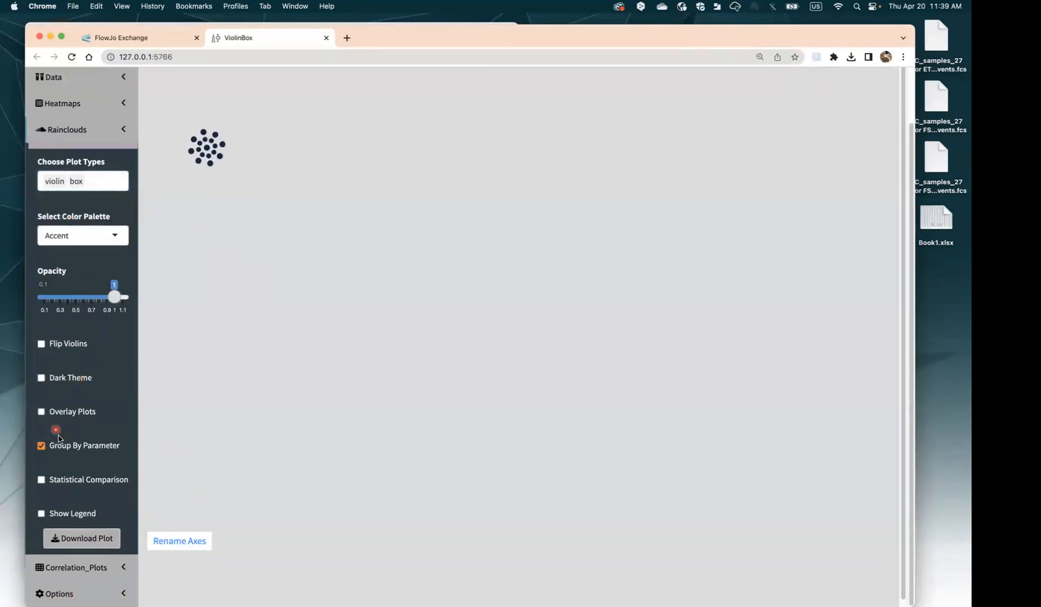
{"action": "scroll", "coordinate": [101, 169], "scroll_direction": "up", "scroll_amount": 2}
{"action": "left_click", "coordinate": [85, 115]}
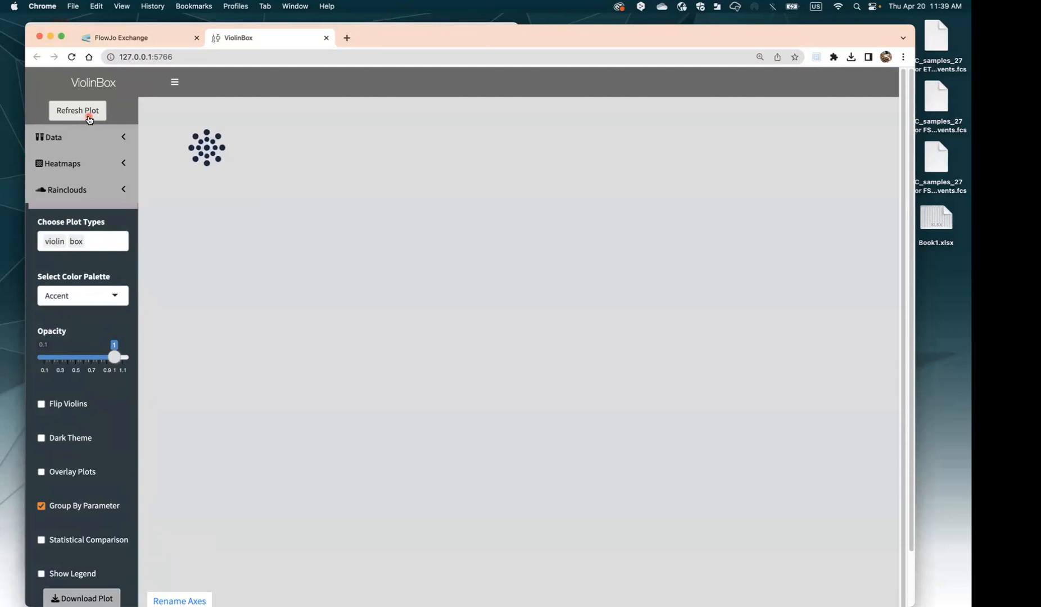
{"action": "scroll", "coordinate": [96, 421], "scroll_direction": "down", "scroll_amount": 3}
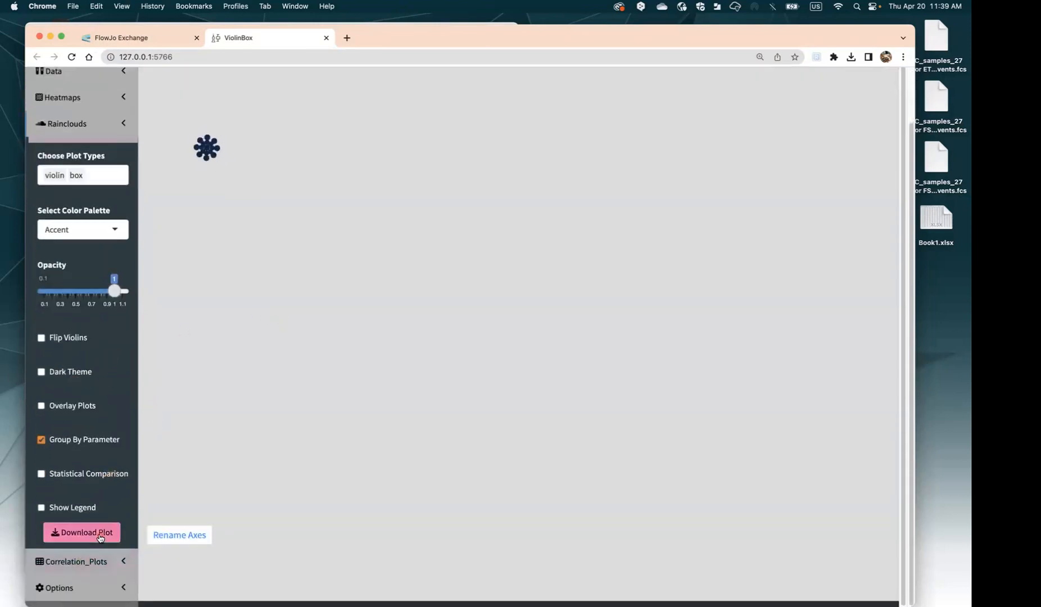
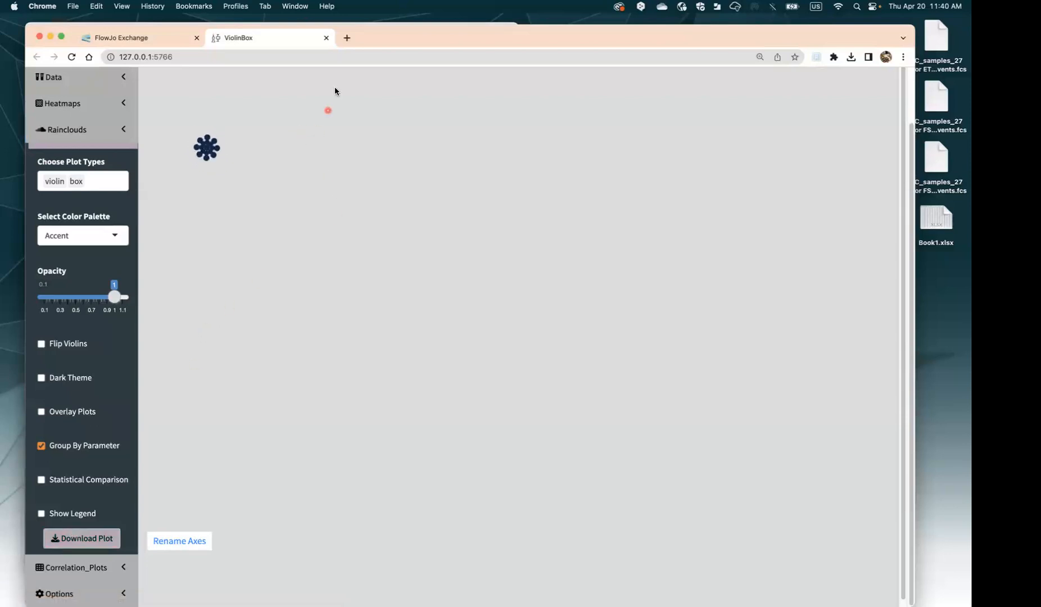
Reposition the ViolinBox browser window so the FlowJo workspace behind it shows
{"action": "left_click_drag", "start_coordinate": [413, 37], "coordinate": [440, 19]}
{"action": "left_click", "coordinate": [343, 313]}
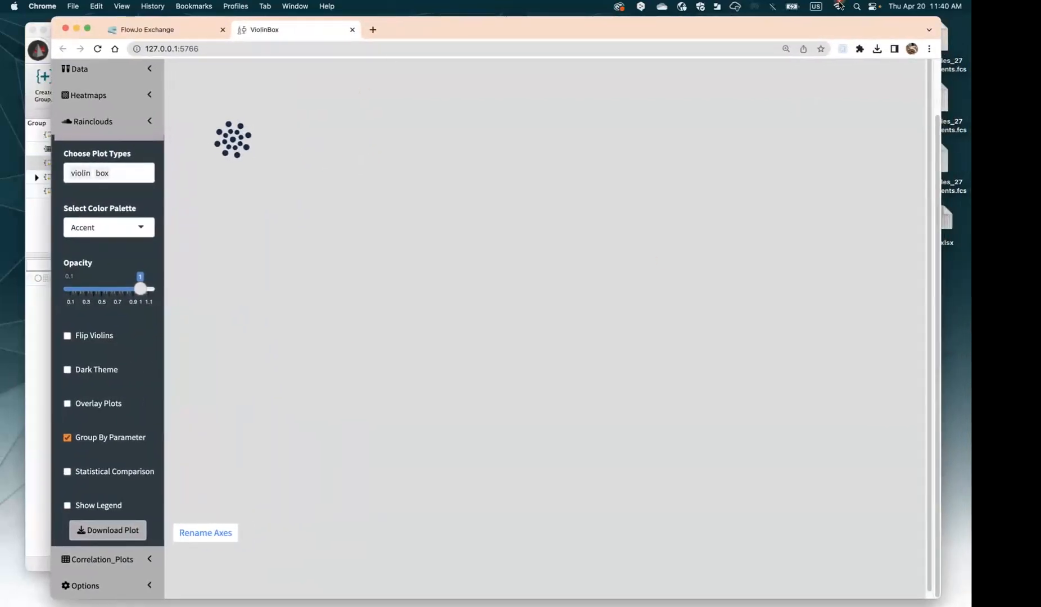
{"action": "scroll", "coordinate": [172, 344], "scroll_direction": "up", "scroll_amount": 2}
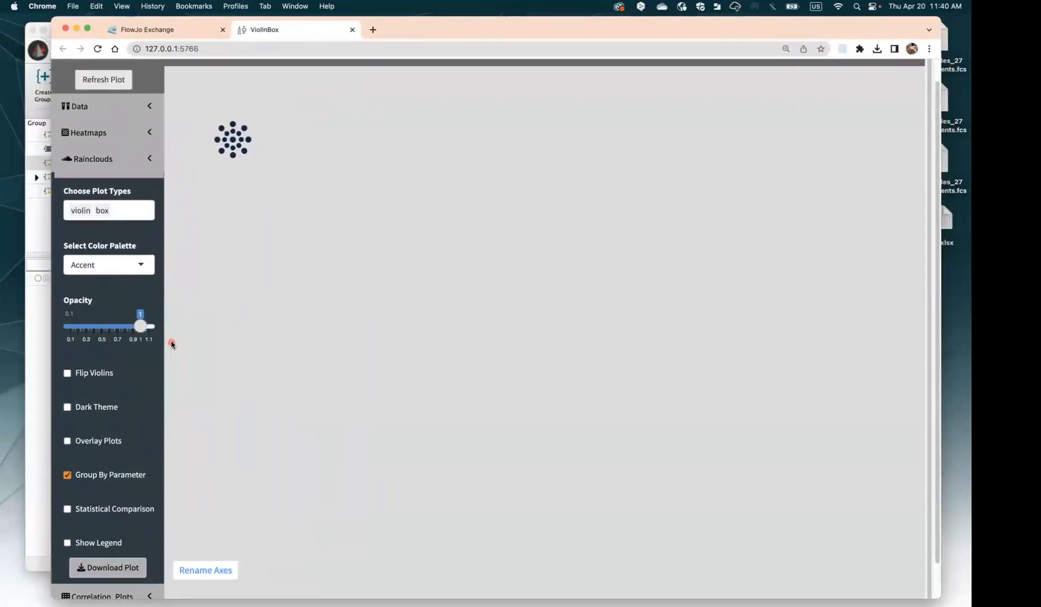
{"action": "left_click", "coordinate": [274, 140]}
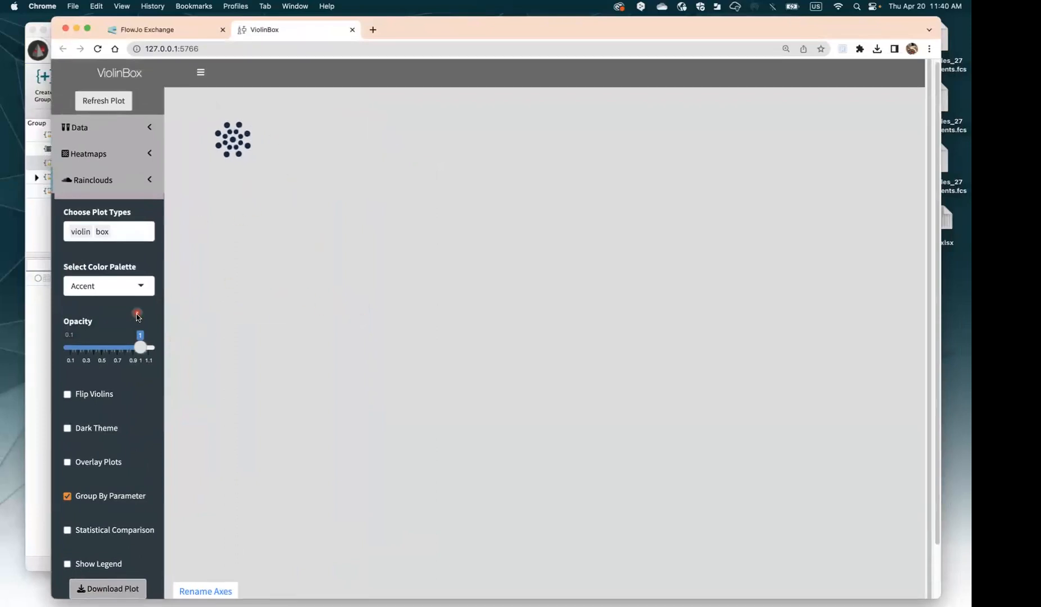
{"action": "left_click", "coordinate": [224, 180]}
{"action": "left_click", "coordinate": [141, 336]}
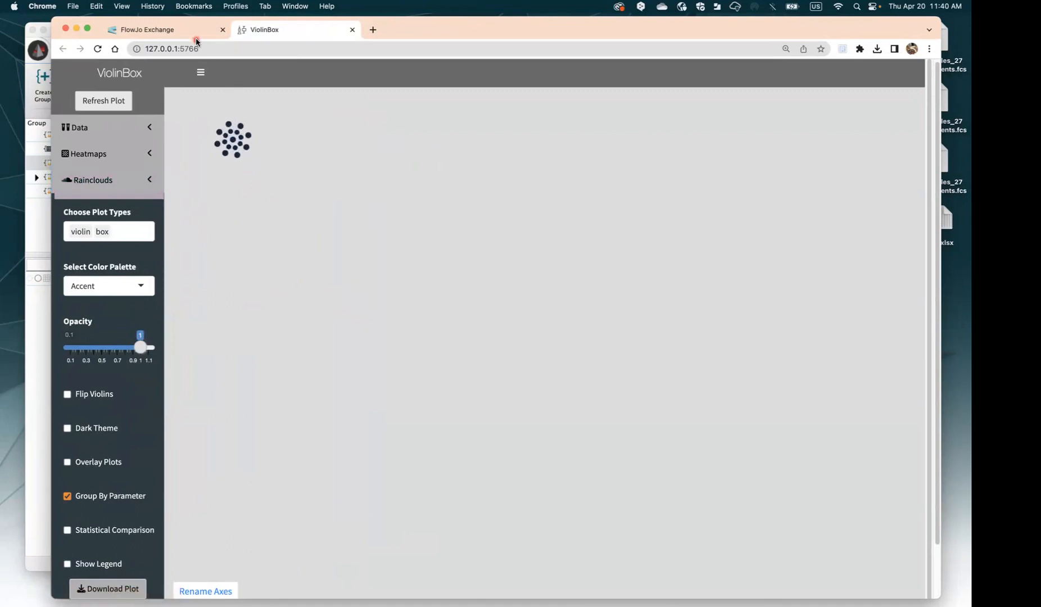
{"action": "left_click_drag", "start_coordinate": [435, 27], "coordinate": [502, 25]}
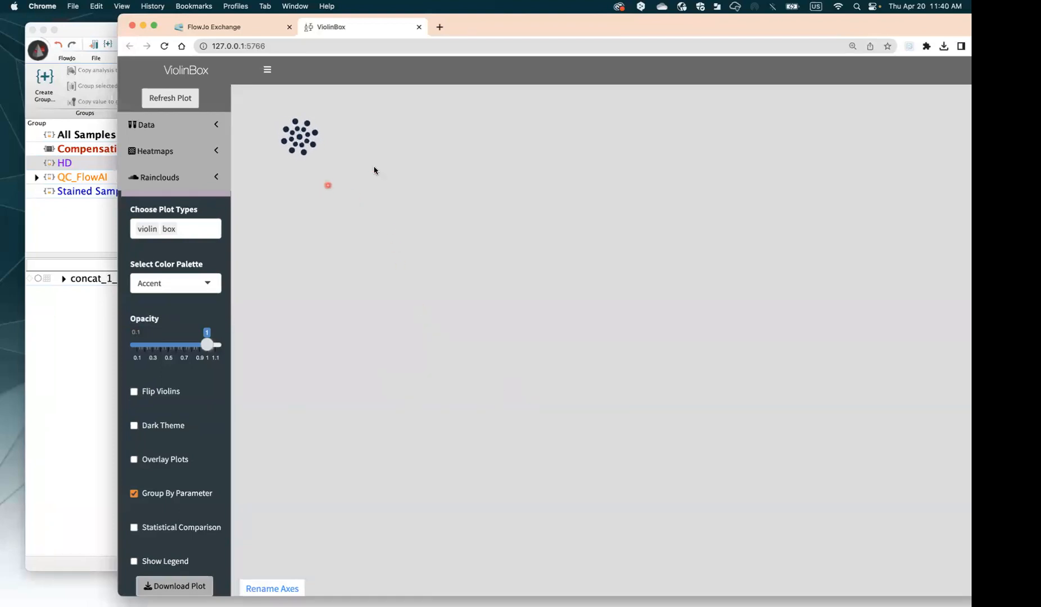
{"action": "left_click_drag", "start_coordinate": [525, 33], "coordinate": [443, 32]}
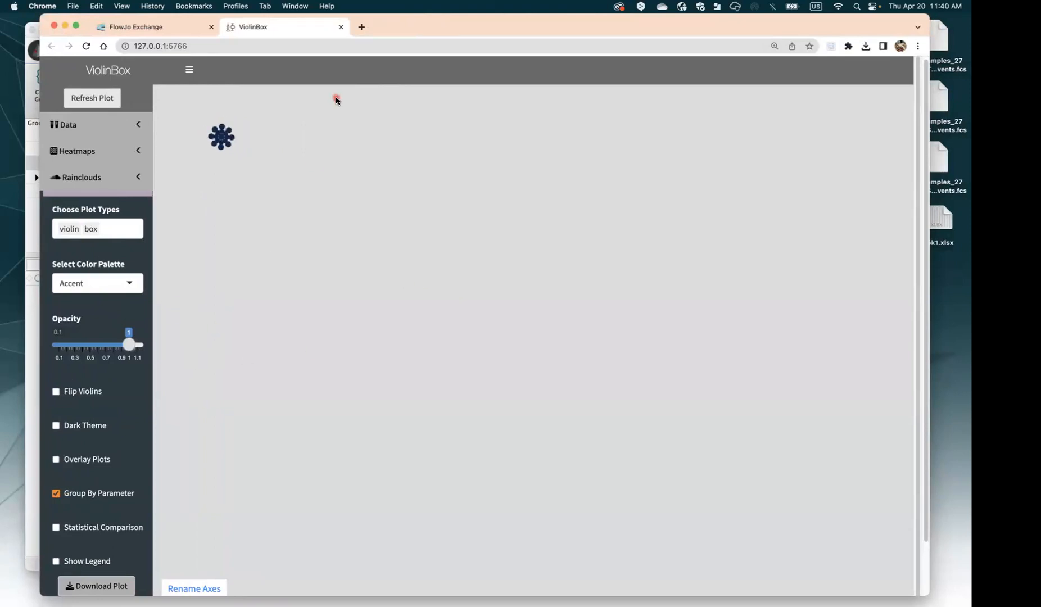
{"action": "left_click_drag", "start_coordinate": [414, 33], "coordinate": [456, 27]}
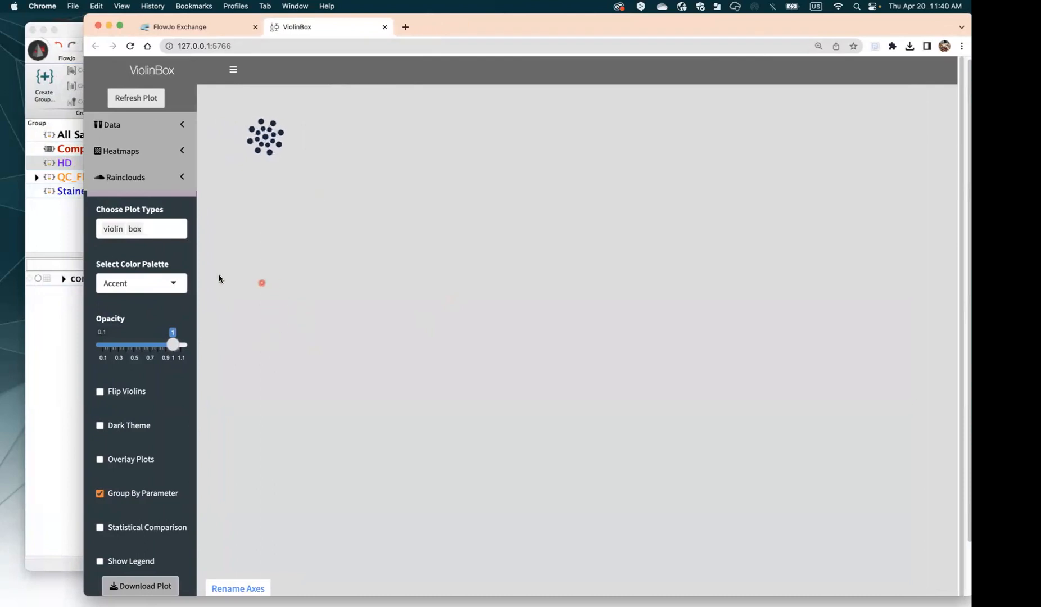
Regenerate the ViolinBox raincloud violin-and-box plot with Refresh Plot
{"action": "left_click", "coordinate": [49, 354]}
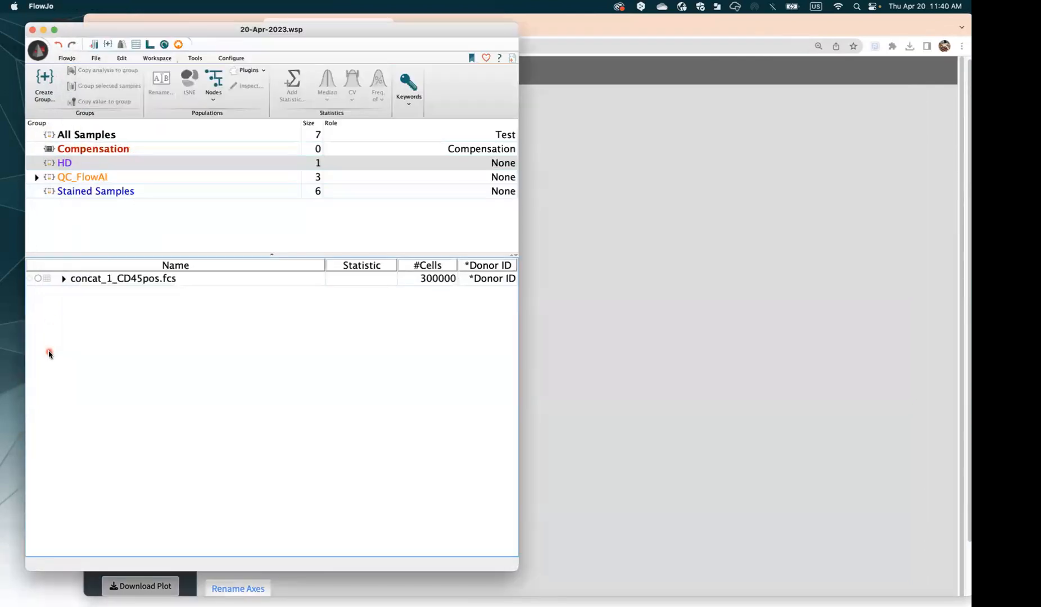
{"action": "left_click", "coordinate": [606, 37]}
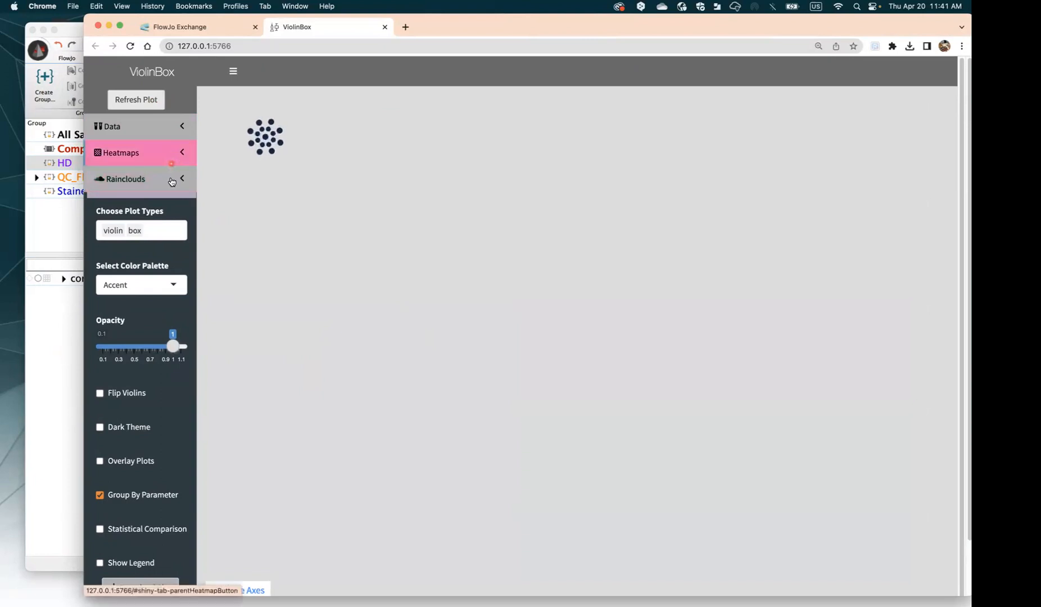
{"action": "scroll", "coordinate": [135, 329], "scroll_direction": "down", "scroll_amount": 2}
{"action": "scroll", "coordinate": [154, 259], "scroll_direction": "up", "scroll_amount": 2}
{"action": "scroll", "coordinate": [153, 209], "scroll_direction": "down", "scroll_amount": 2}
{"action": "scroll", "coordinate": [143, 107], "scroll_direction": "up", "scroll_amount": 3}
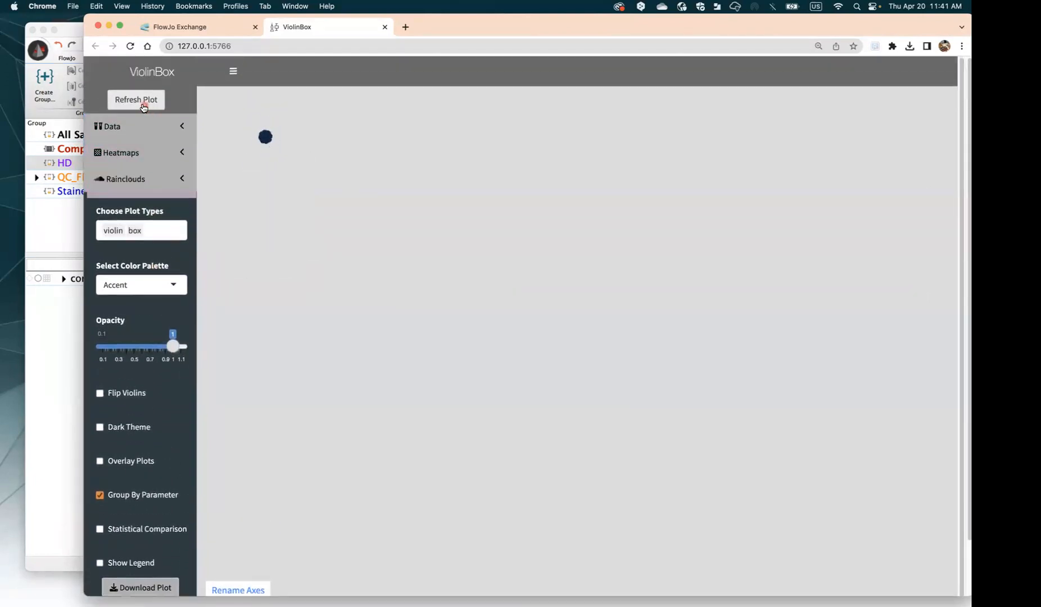
{"action": "left_click", "coordinate": [144, 98]}
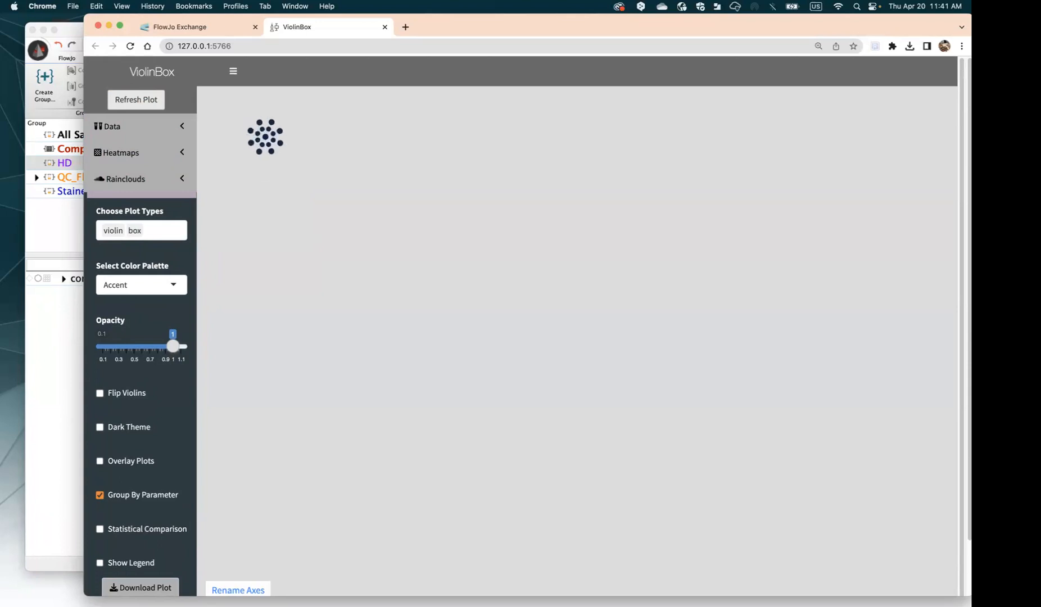
Bring the FlowJo 20-Apr-2023.wsp workspace in front of the loading plot
{"action": "scroll", "coordinate": [117, 372], "scroll_direction": "down", "scroll_amount": 1}
{"action": "scroll", "coordinate": [133, 374], "scroll_direction": "down", "scroll_amount": 1}
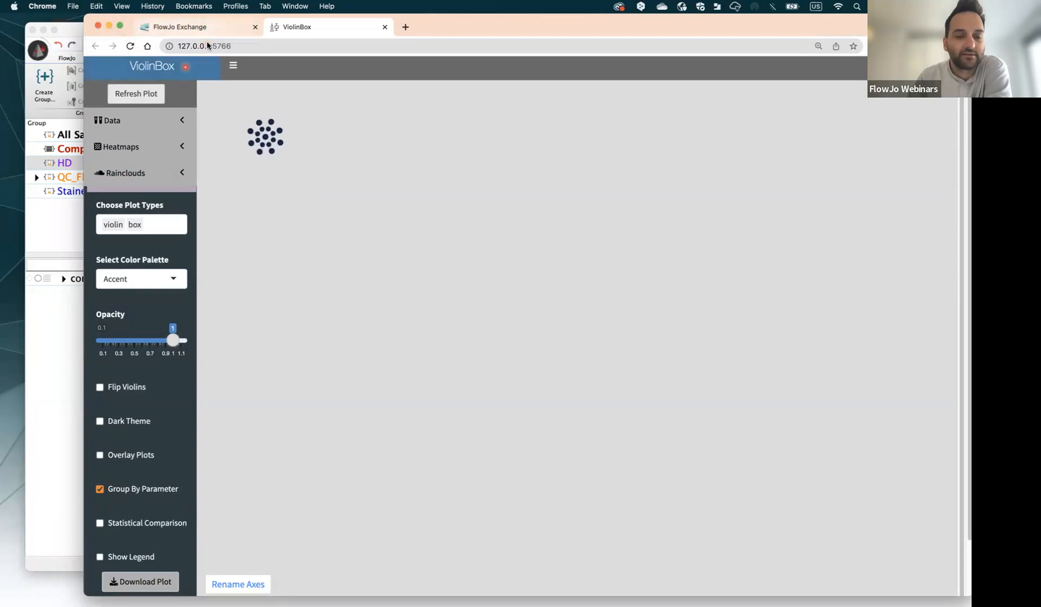
{"action": "left_click", "coordinate": [70, 369]}
In the heatmap layout, add a second contact e-mail address to the text box
{"action": "left_click", "coordinate": [154, 45]}
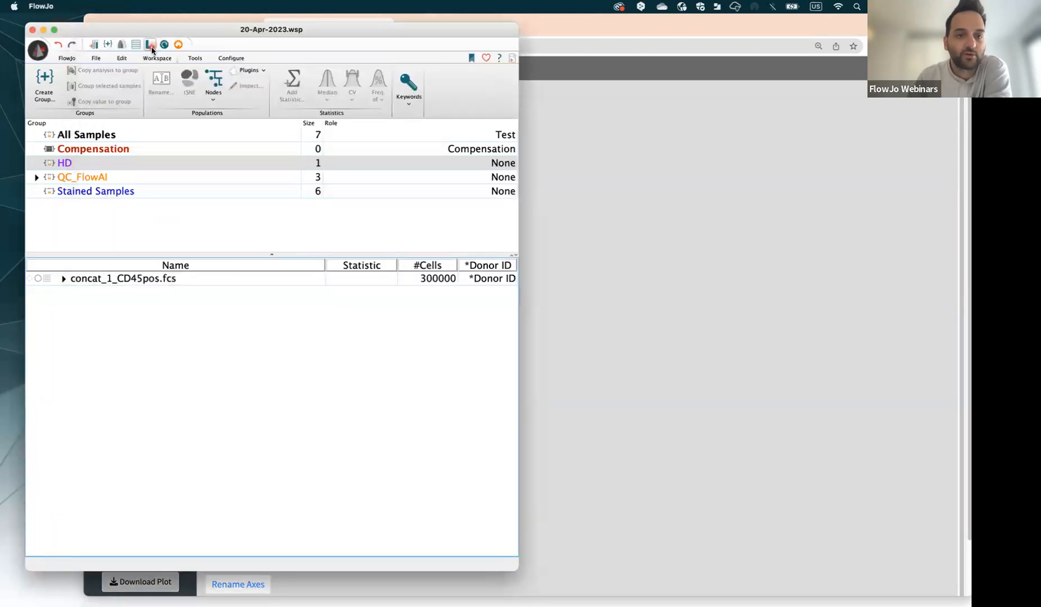
{"action": "left_click", "coordinate": [475, 204]}
{"action": "double_click", "coordinate": [477, 203]}
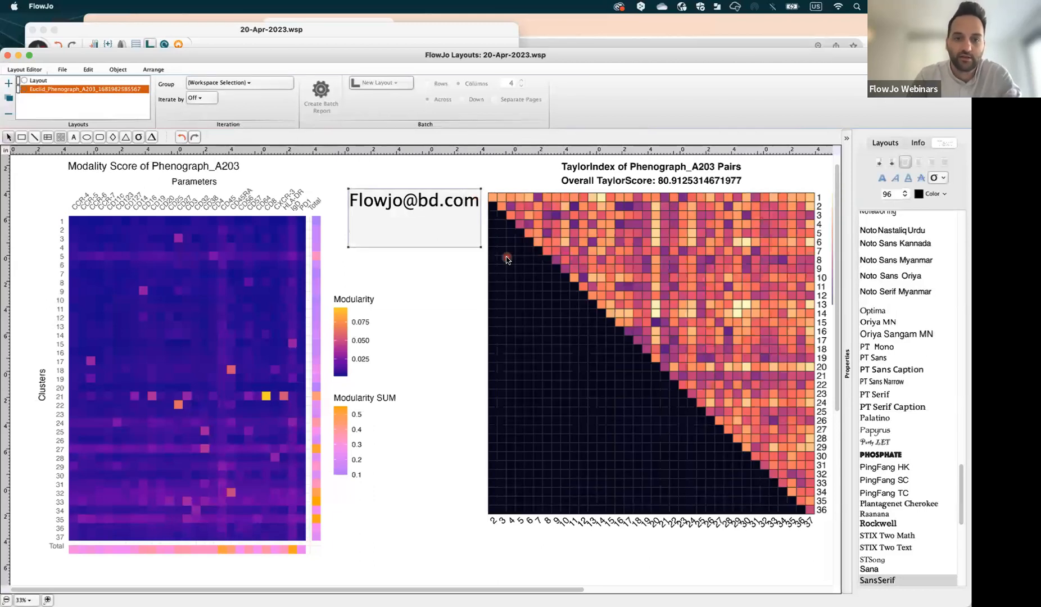
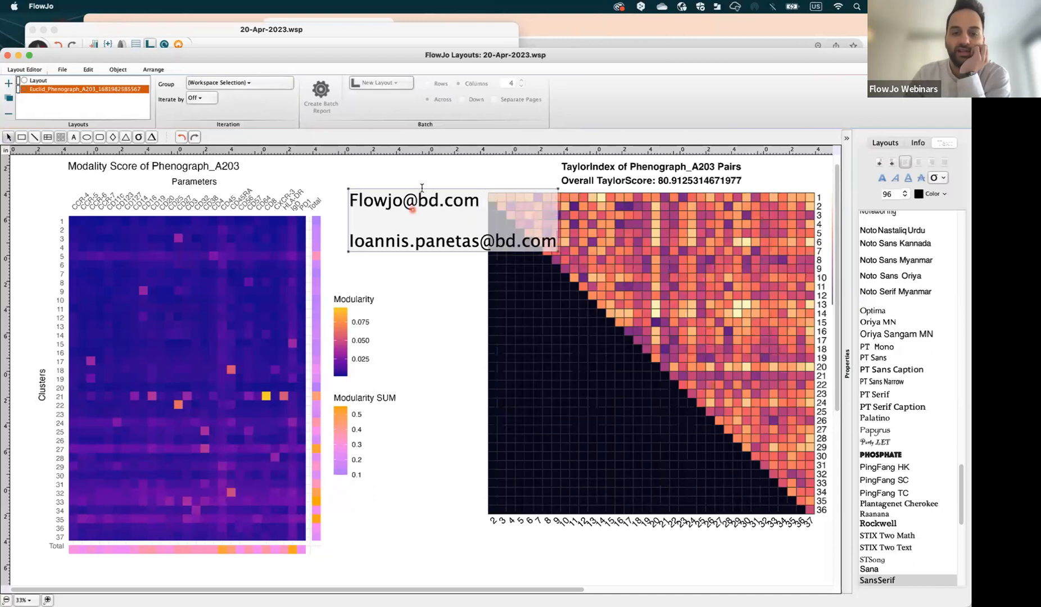
Shift the Modality Score heatmap and the e-mail text box left, then move the layouts window down
{"action": "left_click_drag", "start_coordinate": [414, 188], "coordinate": [400, 188]}
{"action": "left_click_drag", "start_coordinate": [300, 289], "coordinate": [237, 292]}
{"action": "left_click_drag", "start_coordinate": [469, 227], "coordinate": [398, 238]}
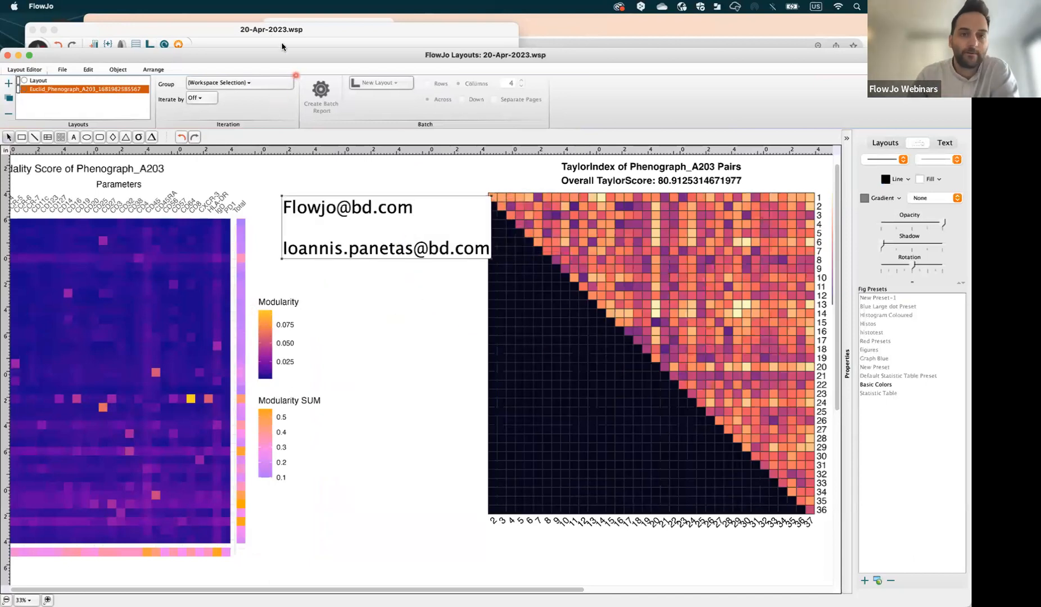
{"action": "left_click_drag", "start_coordinate": [275, 55], "coordinate": [593, 576]}
Return to the browser's FlowJo Exchange tab listing the PluginPlay Bundle with ViolinBox
{"action": "left_click", "coordinate": [692, 399]}
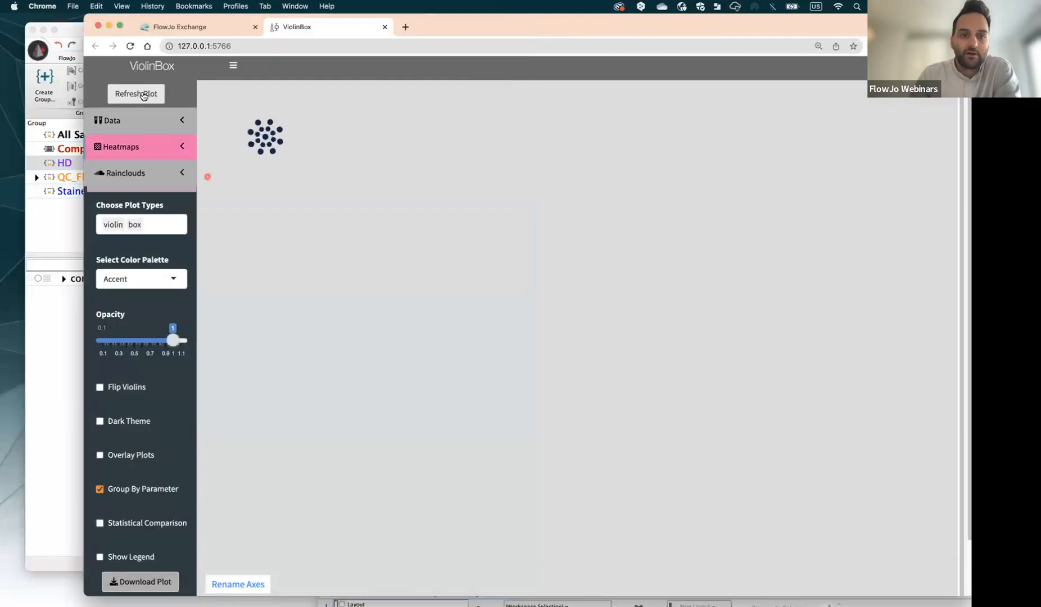
{"action": "left_click", "coordinate": [62, 358]}
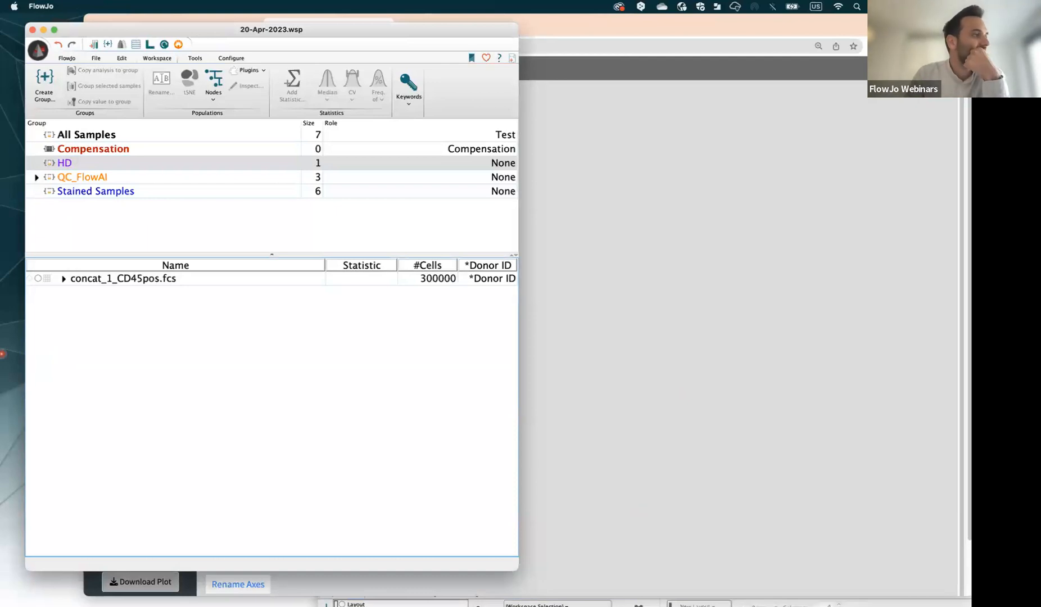
{"action": "left_click", "coordinate": [659, 375]}
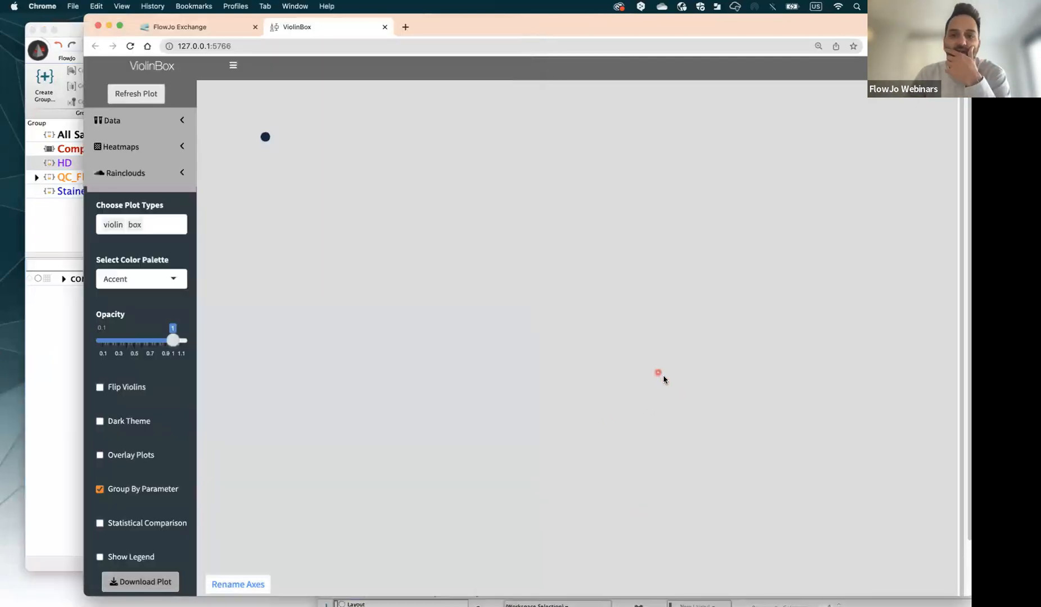
{"action": "left_click", "coordinate": [166, 24]}
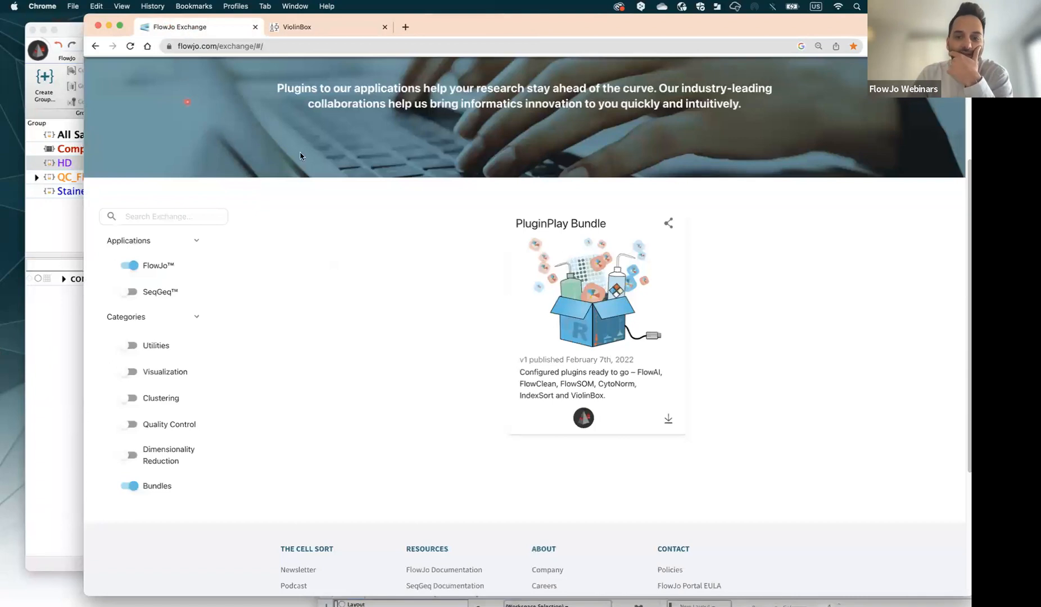
Browse to FlowJo Exchange's Learn > Webinars page and open Recorded Webinars
{"action": "scroll", "coordinate": [200, 142], "scroll_direction": "up", "scroll_amount": 5}
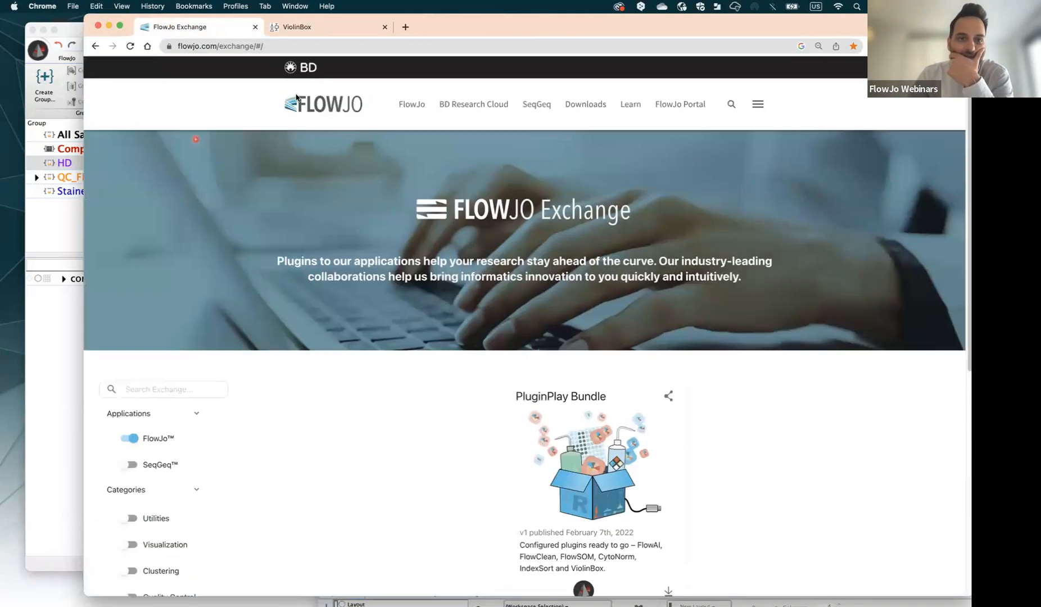
{"action": "mouse_move", "coordinate": [619, 114]}
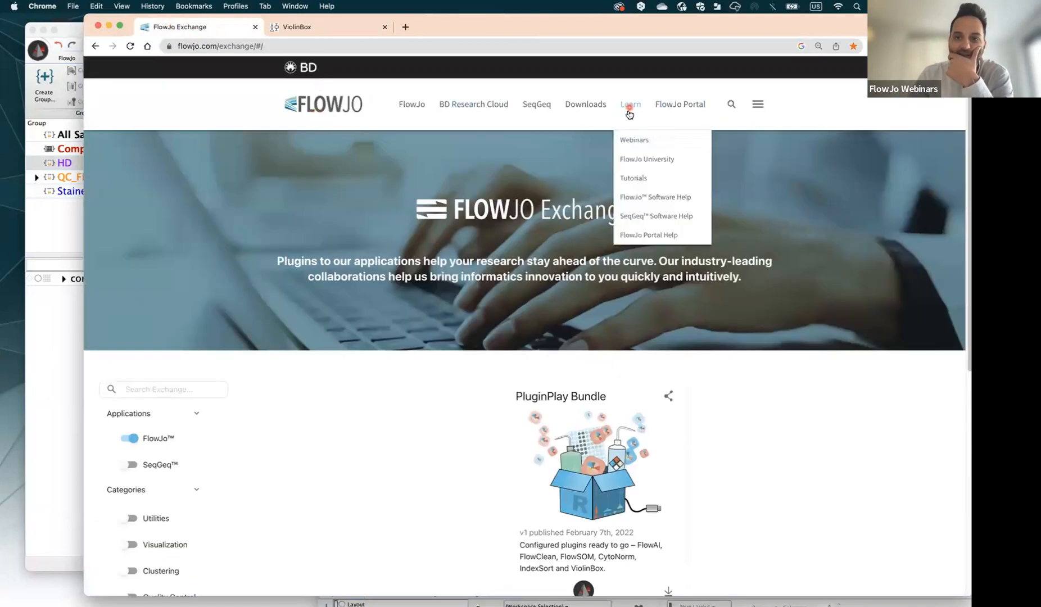
{"action": "left_click", "coordinate": [646, 146]}
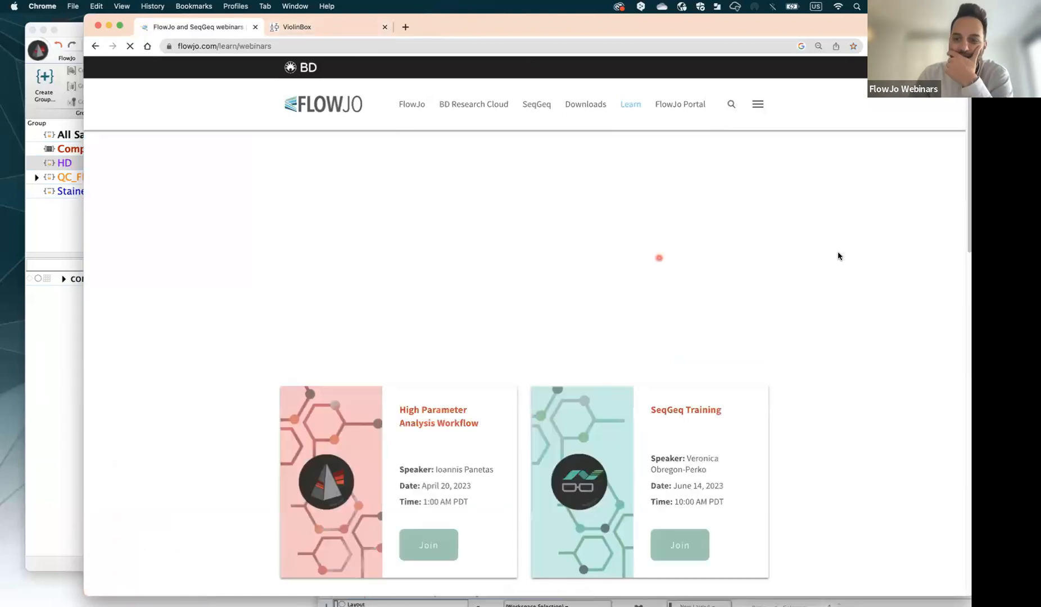
{"action": "scroll", "coordinate": [838, 255], "scroll_direction": "down", "scroll_amount": 10}
{"action": "scroll", "coordinate": [536, 237], "scroll_direction": "up", "scroll_amount": 15}
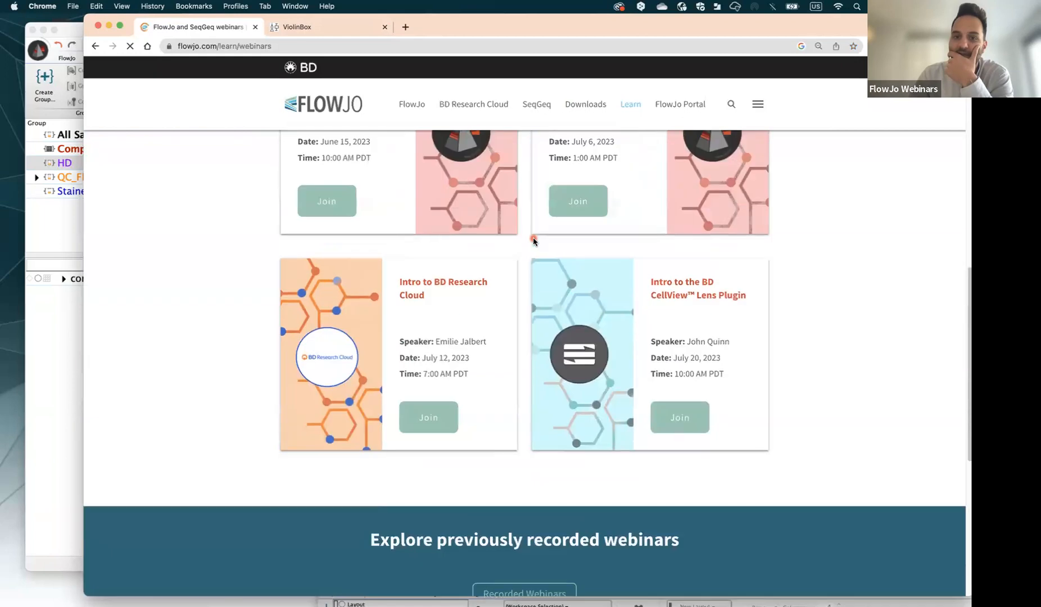
{"action": "scroll", "coordinate": [534, 247], "scroll_direction": "down", "scroll_amount": 5}
{"action": "scroll", "coordinate": [534, 251], "scroll_direction": "down", "scroll_amount": 10}
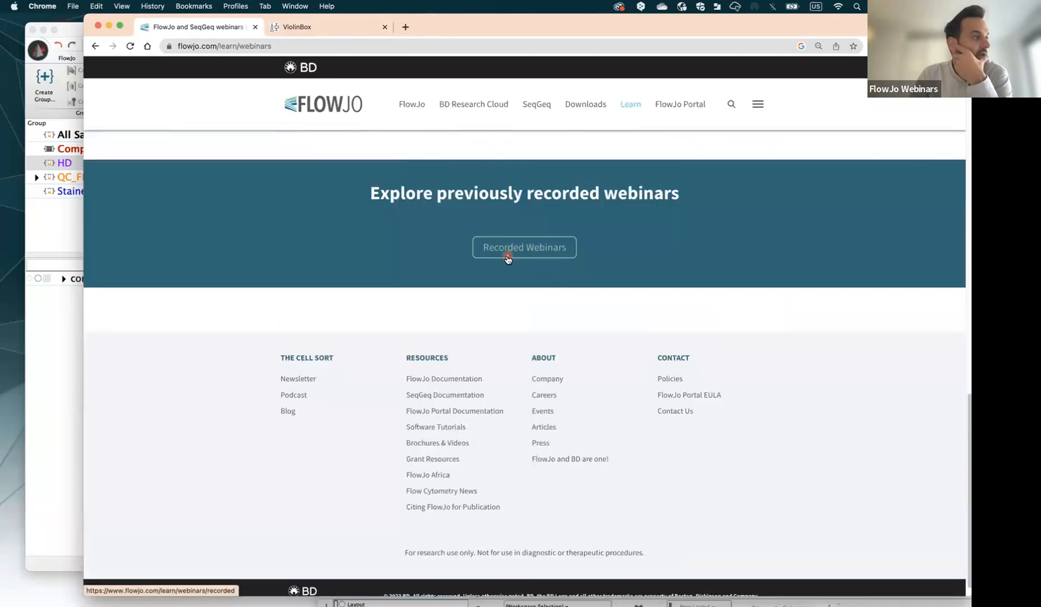
{"action": "left_click", "coordinate": [532, 251]}
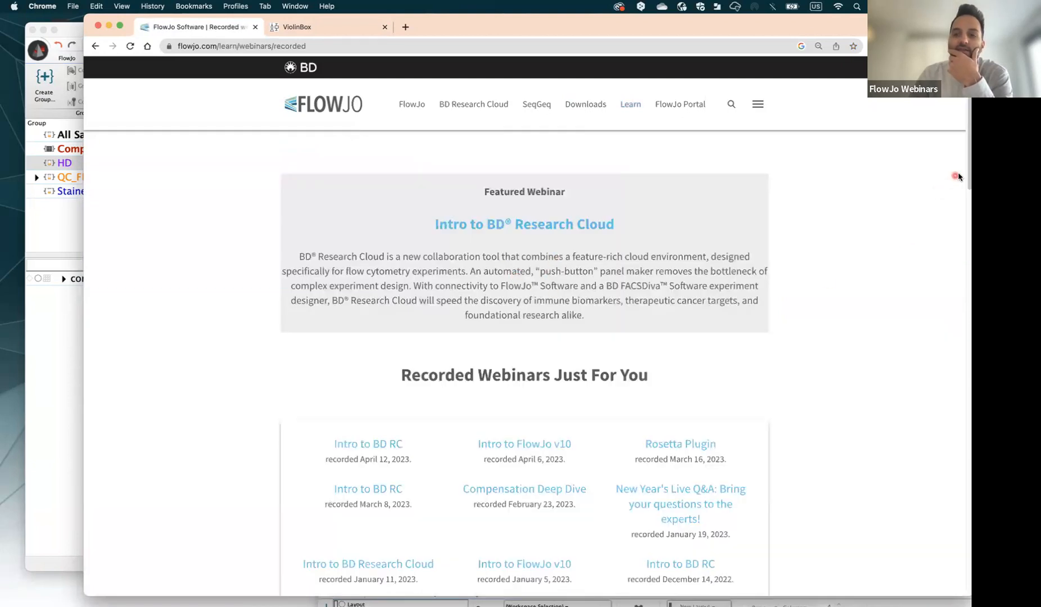
{"action": "scroll", "coordinate": [967, 181], "scroll_direction": "down", "scroll_amount": 3}
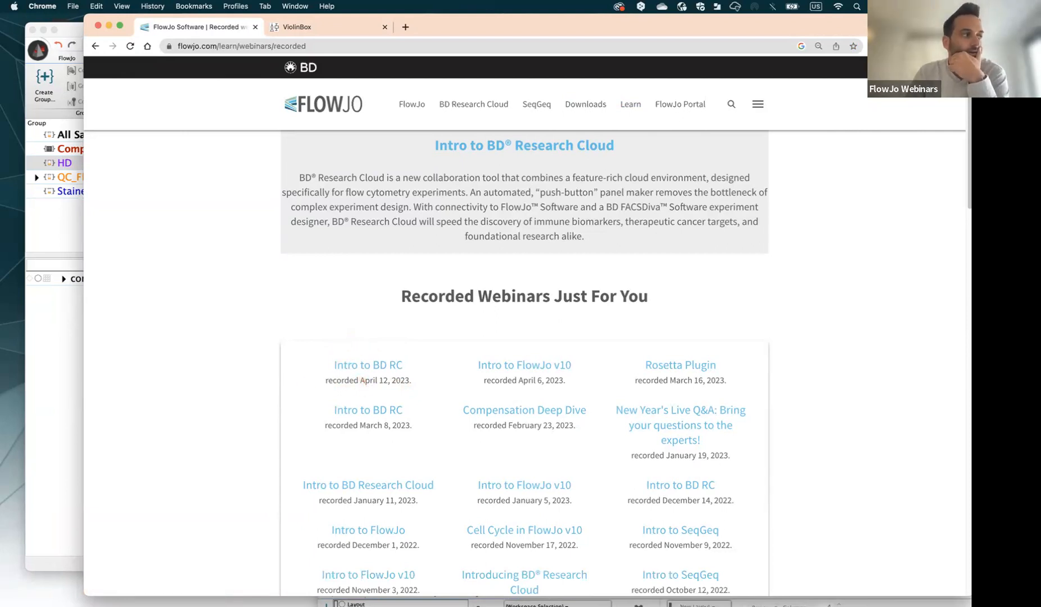
Go back to ViolinBox to view the violin-and-box plots for CCR-4 through PD1
{"action": "left_click_drag", "start_coordinate": [476, 31], "coordinate": [550, 45]}
{"action": "left_click", "coordinate": [399, 45]}
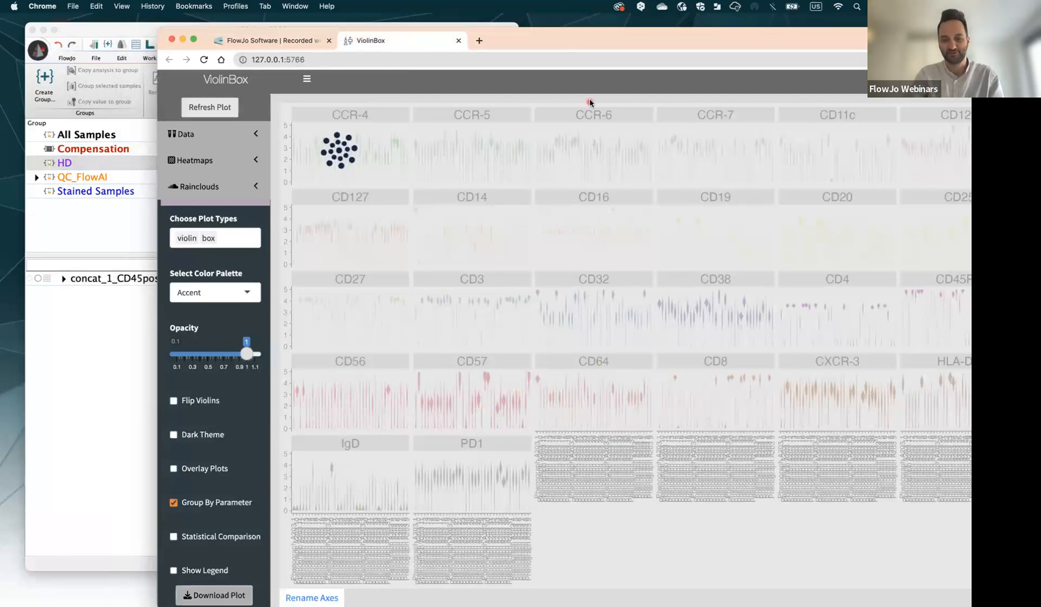
{"action": "left_click_drag", "start_coordinate": [574, 43], "coordinate": [537, 47]}
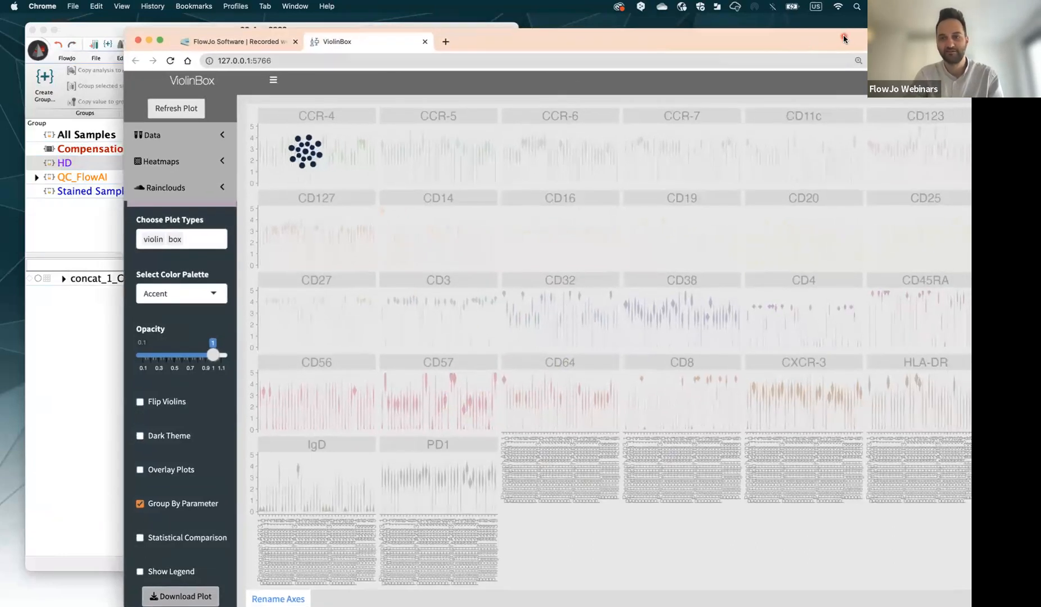